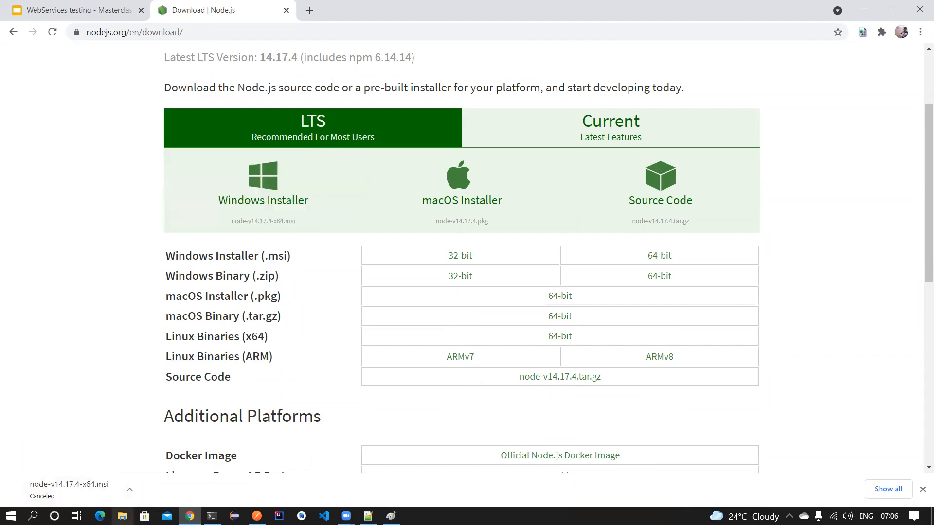
# - Open the Softwares folder on New Volume (D:) and select the node-v14.16.0-x64 installer
pyautogui.click(122, 516)
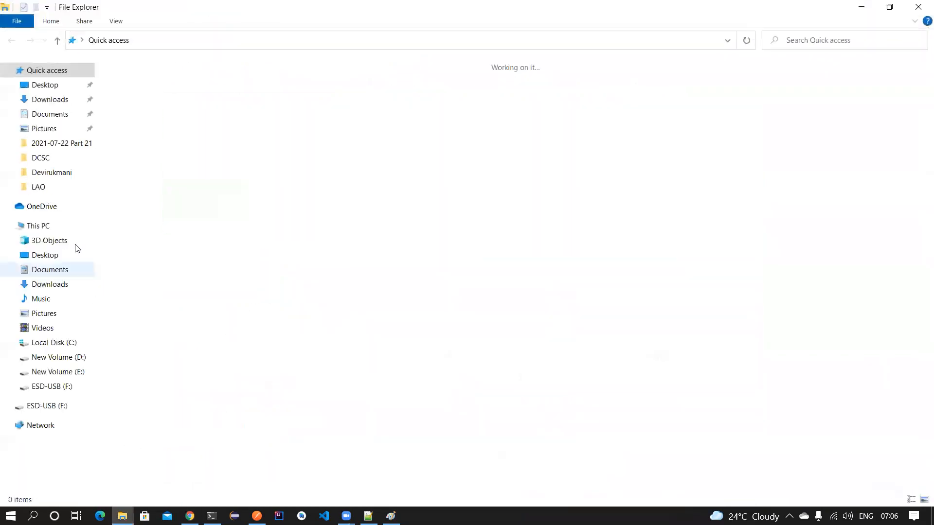
pyautogui.click(55, 343)
pyautogui.click(54, 358)
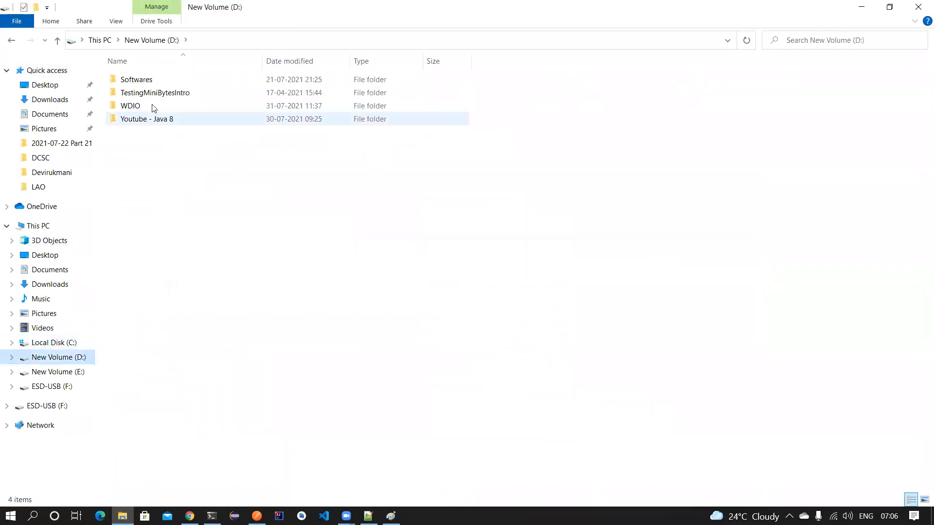
pyautogui.doubleClick(143, 81)
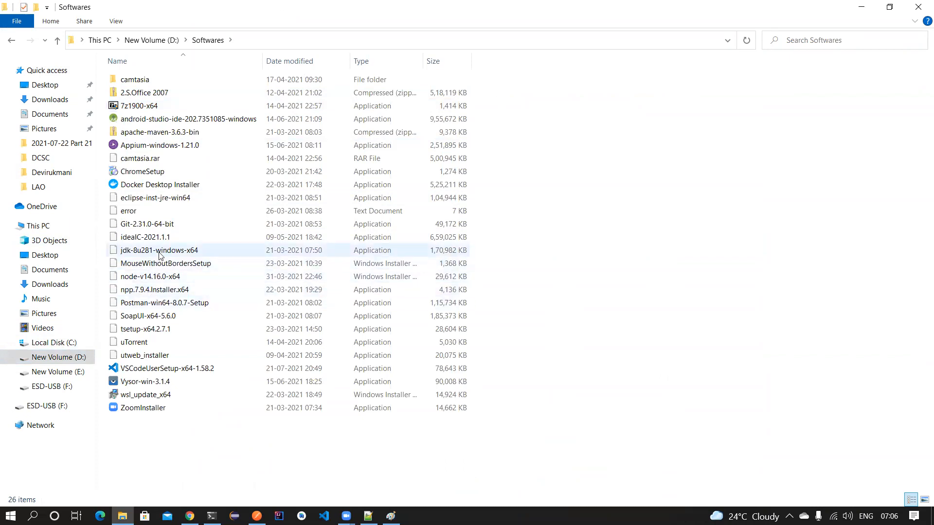
pyautogui.click(176, 277)
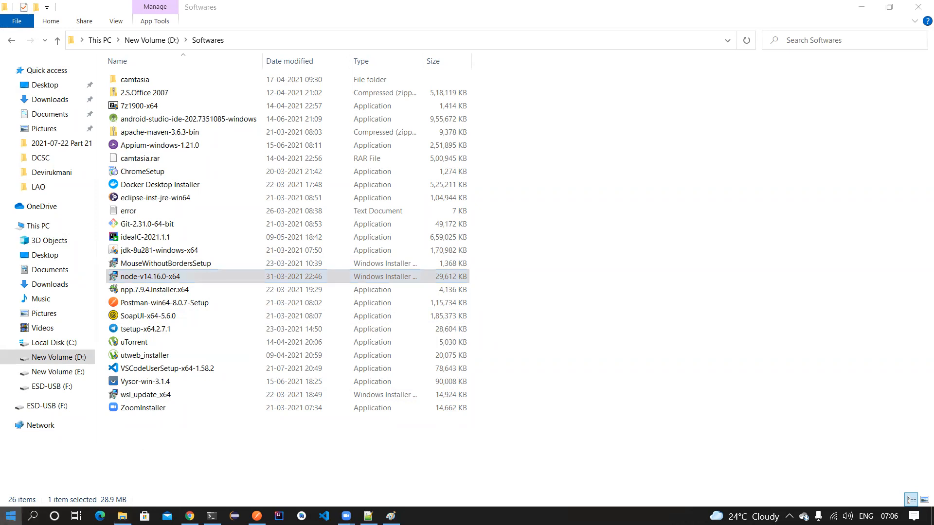
pyautogui.click(33, 516)
pyautogui.write('envor')
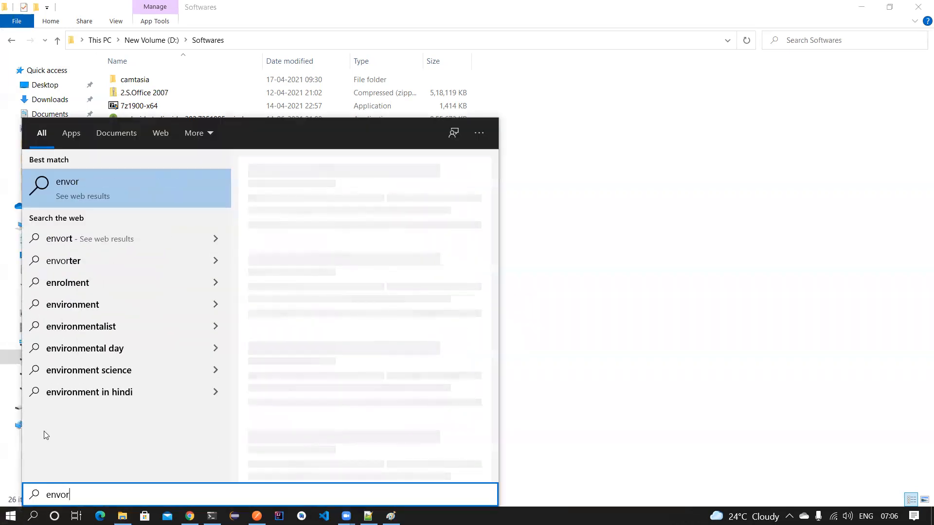
# - Confirm the system Path variable includes the C:\Program Files\nodejs\ entry in Environment Variables
pyautogui.press('BackSpace')
pyautogui.press('BackSpace')
pyautogui.write('ir')
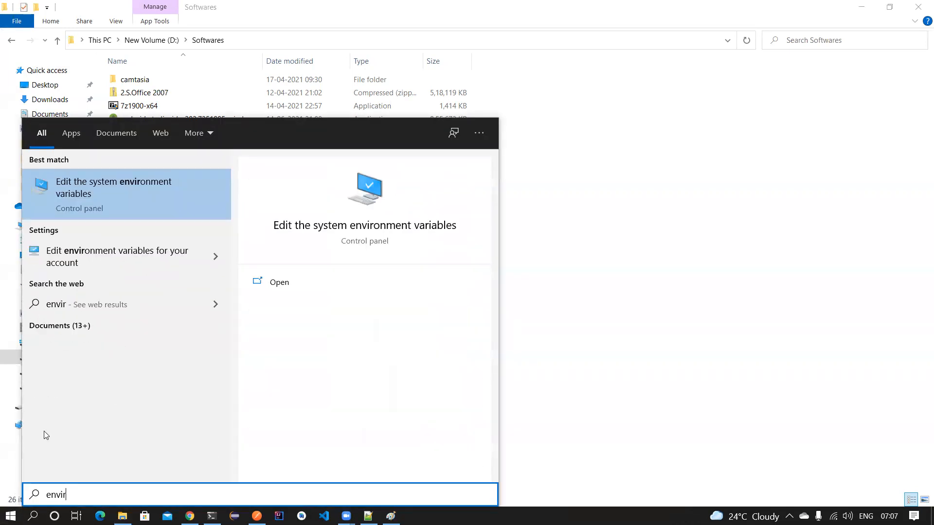
pyautogui.click(80, 185)
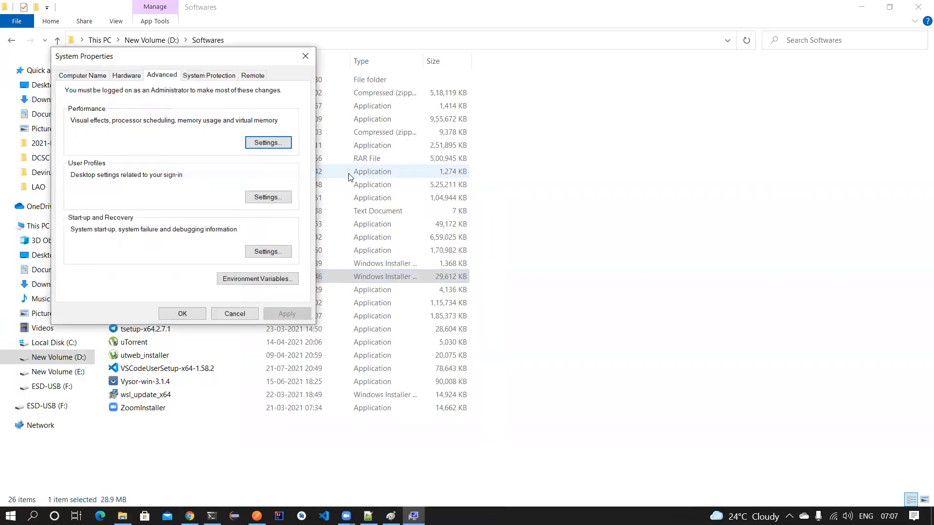
pyautogui.click(270, 277)
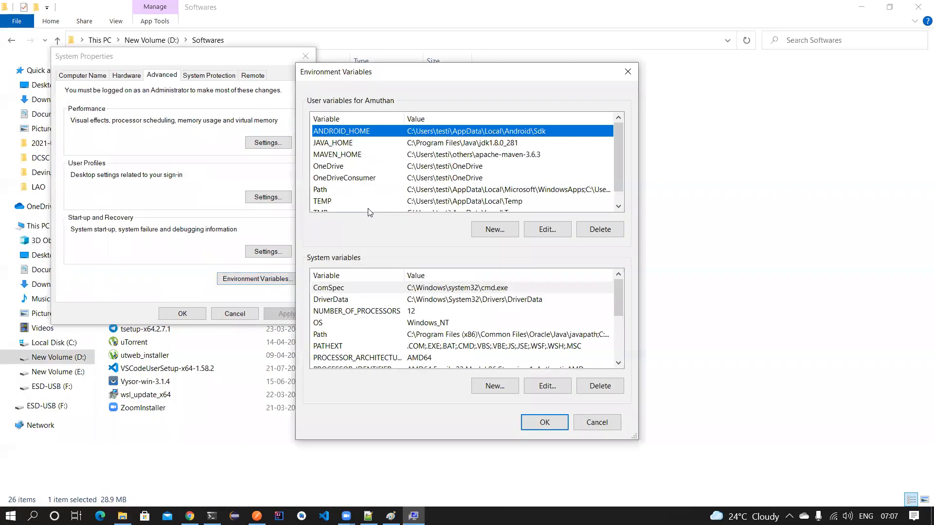
pyautogui.click(414, 336)
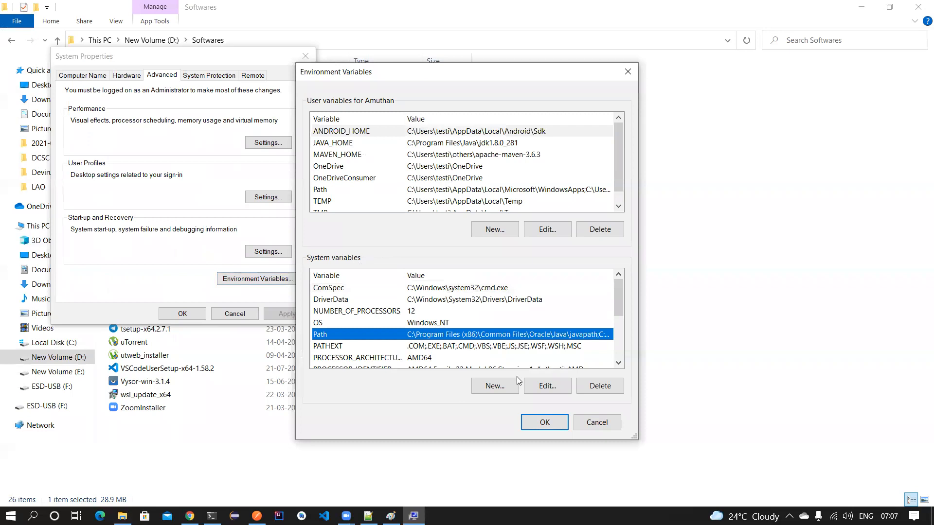
pyautogui.click(542, 388)
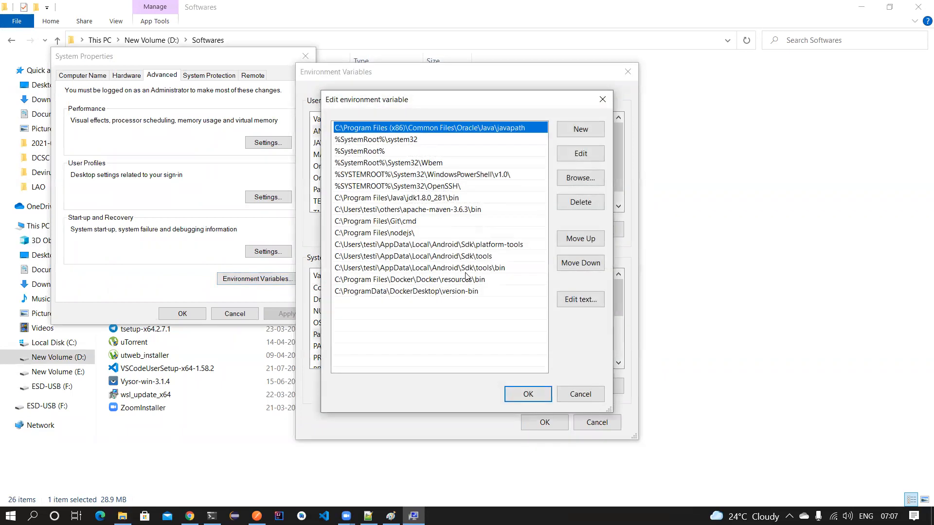
pyautogui.click(418, 234)
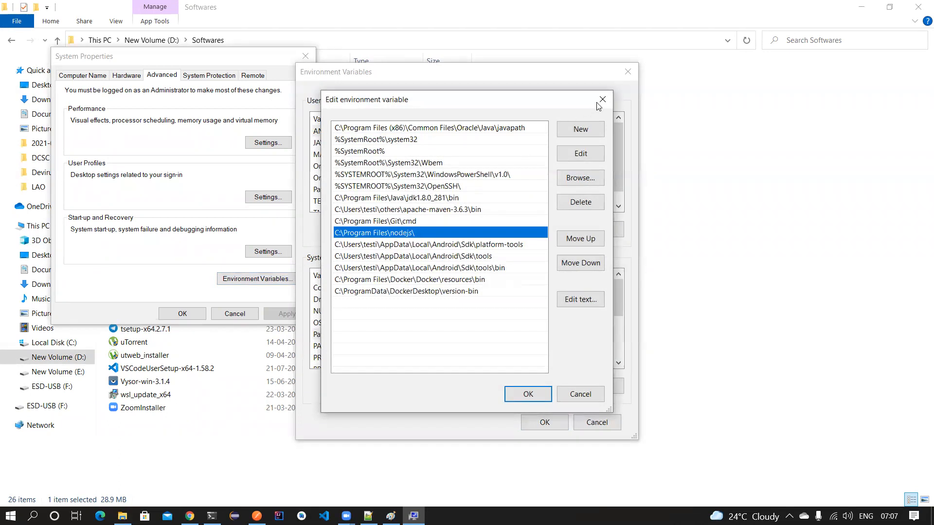
pyautogui.doubleClick(434, 237)
pyautogui.hotkey('ctrl', 'c')
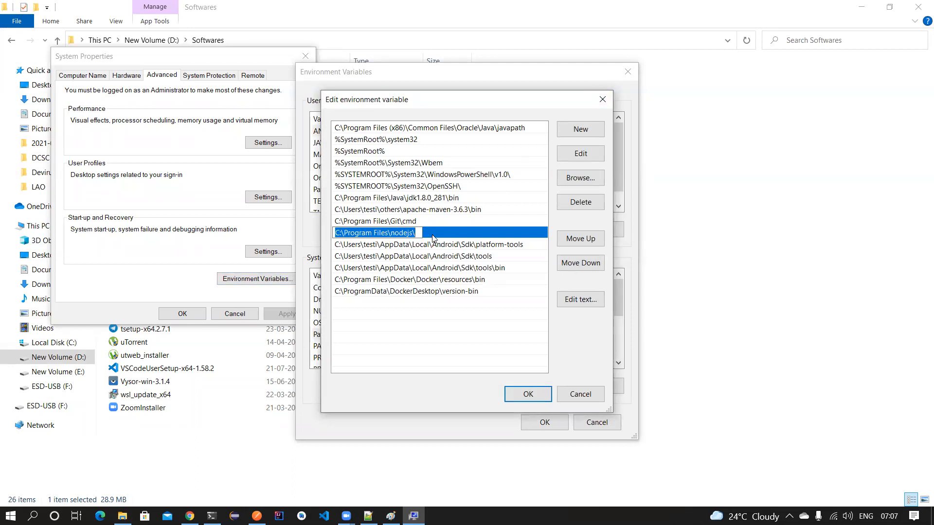
pyautogui.click(601, 100)
pyautogui.click(627, 72)
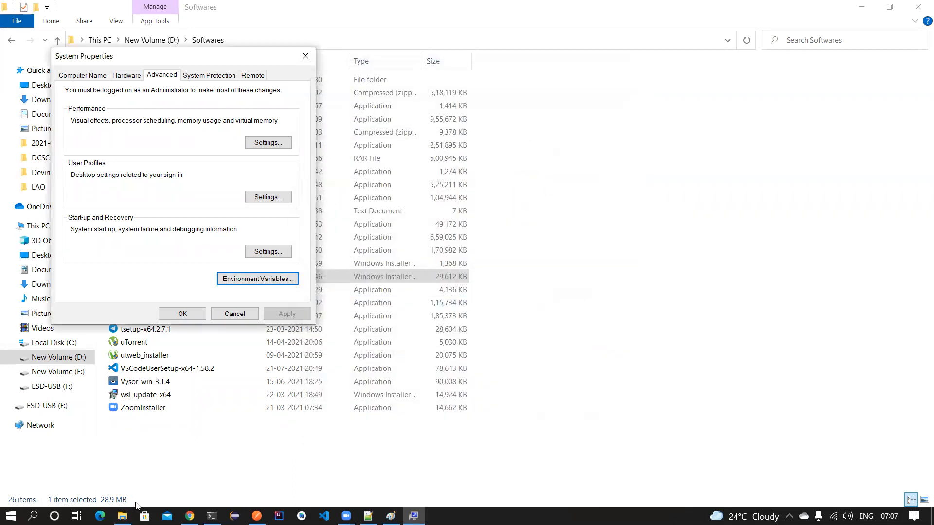
pyautogui.click(212, 516)
# - Try three times to cd into C:\Program Files\nodejs without quotes, each attempt failing with Set-Location errors
pyautogui.write('cd')
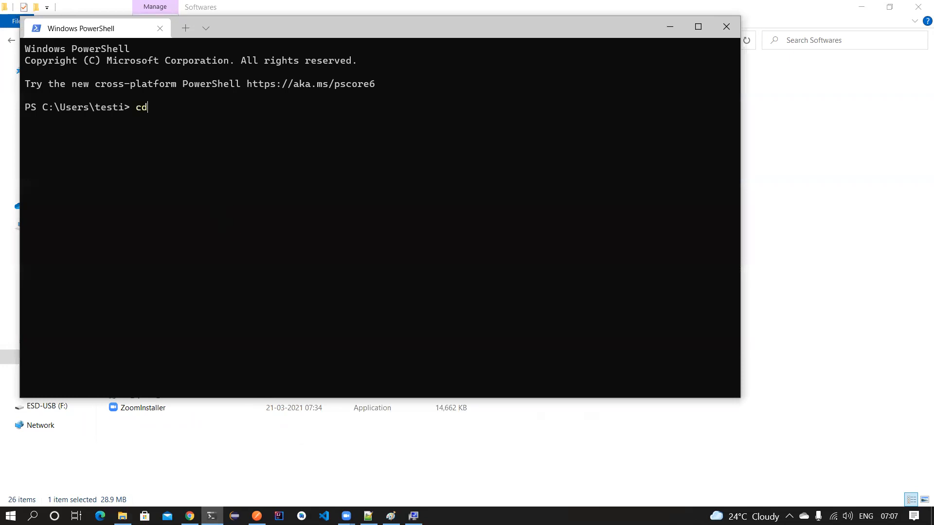
pyautogui.hotkey('ctrl', 'v')
pyautogui.press('Return')
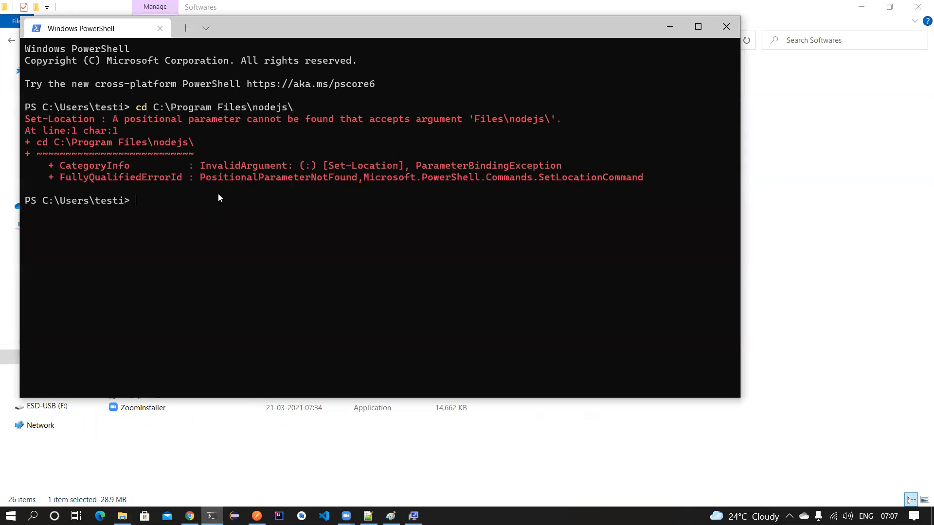
pyautogui.write('cs')
pyautogui.hotkey('ctrl', 'v')
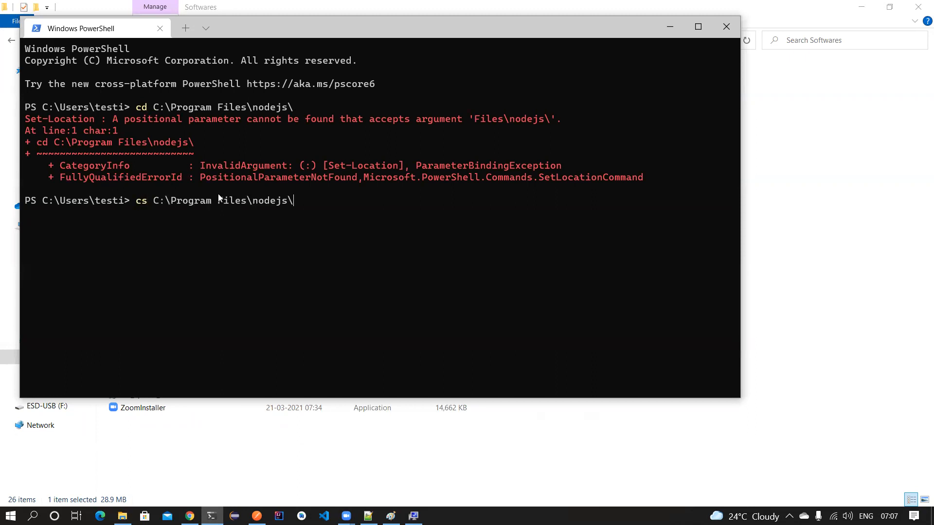
pyautogui.press('BackSpace')
pyautogui.press('Return')
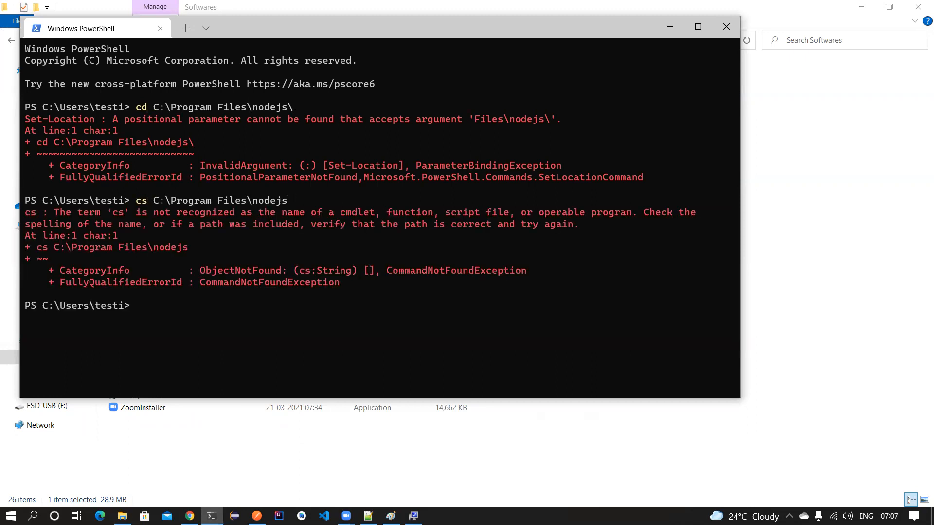
pyautogui.write('cd')
pyautogui.hotkey('ctrl', 'v')
pyautogui.press('BackSpace')
pyautogui.press('Return')
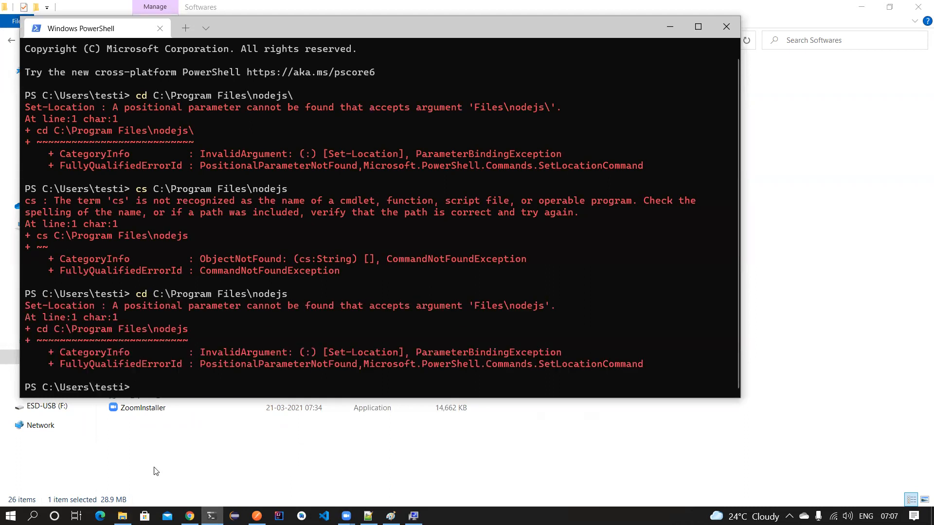
pyautogui.click(122, 515)
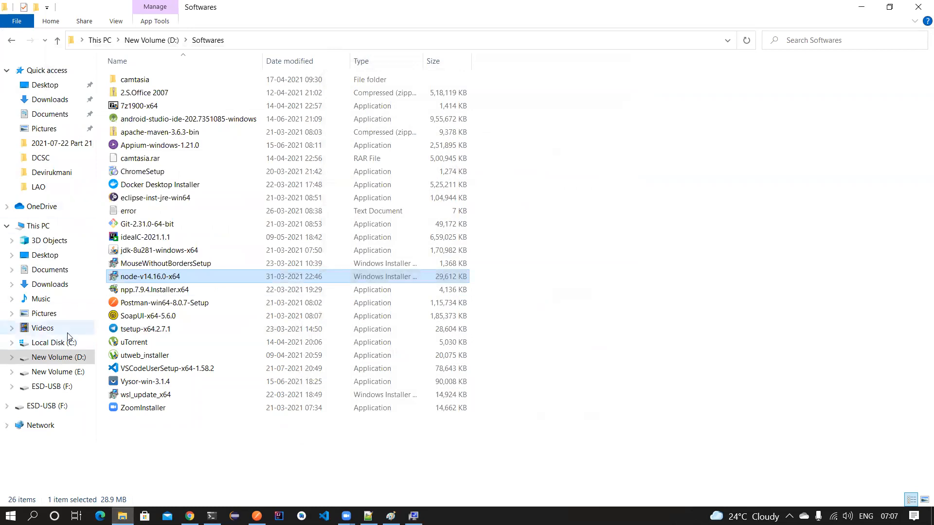
# - Browse to C:\Program Files\nodejs to confirm node, npm and npx are present, then close Explorer
pyautogui.click(54, 342)
pyautogui.doubleClick(152, 96)
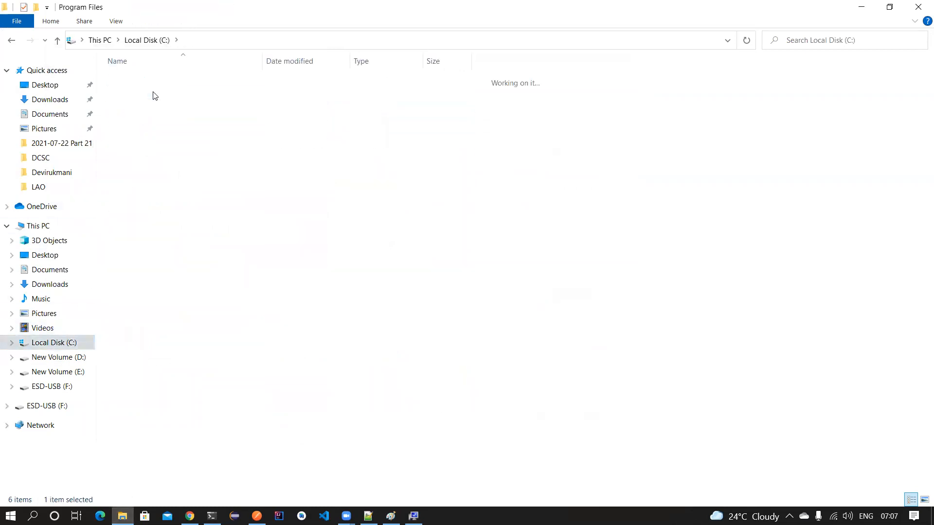
pyautogui.doubleClick(144, 237)
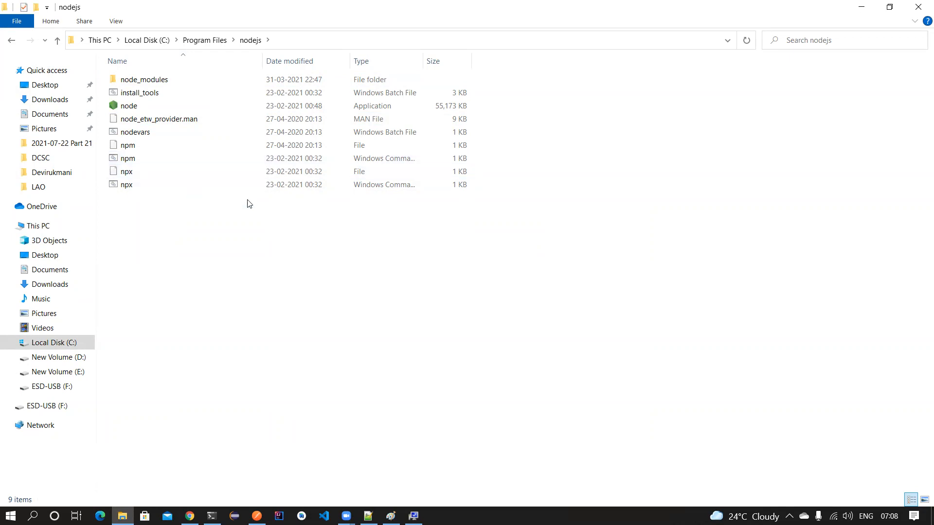
pyautogui.click(918, 7)
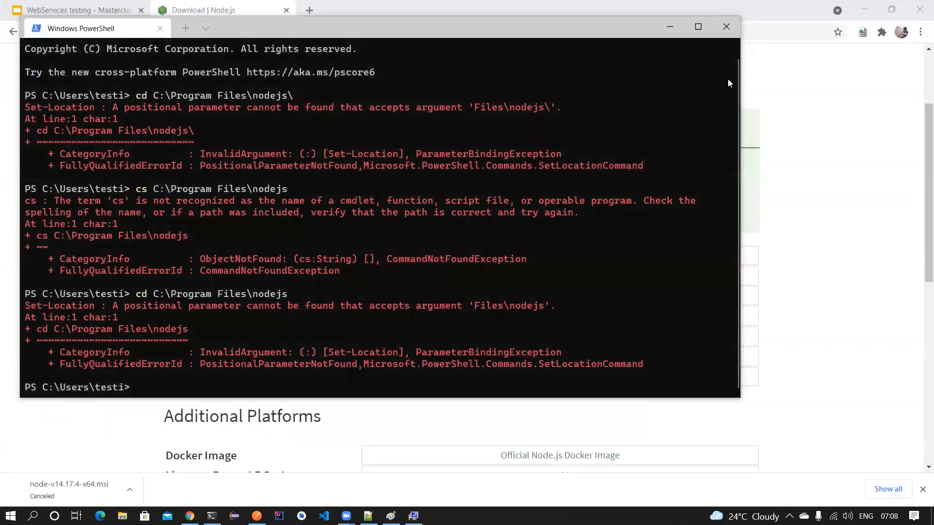
# - Run node --version in a fresh PowerShell window and confirm it reports v14.16.0
pyautogui.click(724, 27)
pyautogui.click(211, 516)
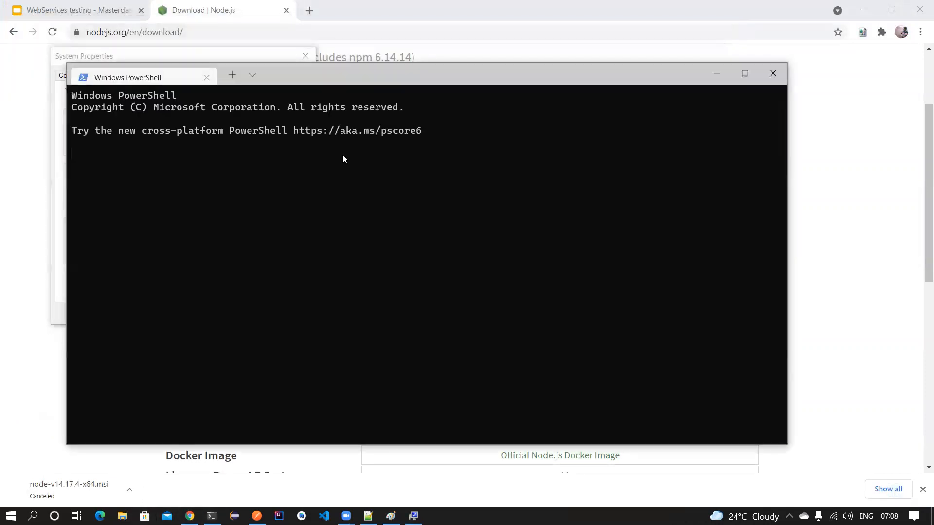
pyautogui.write('n')
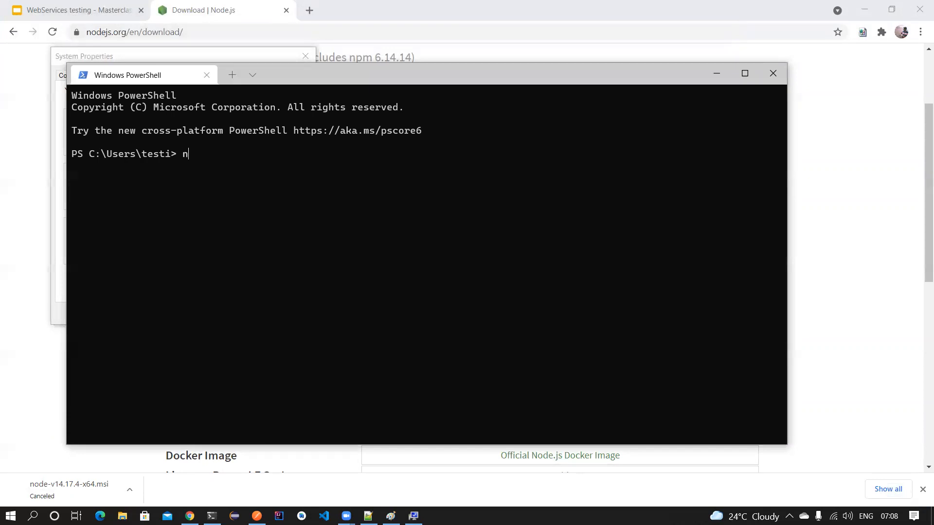
pyautogui.write('ode --version')
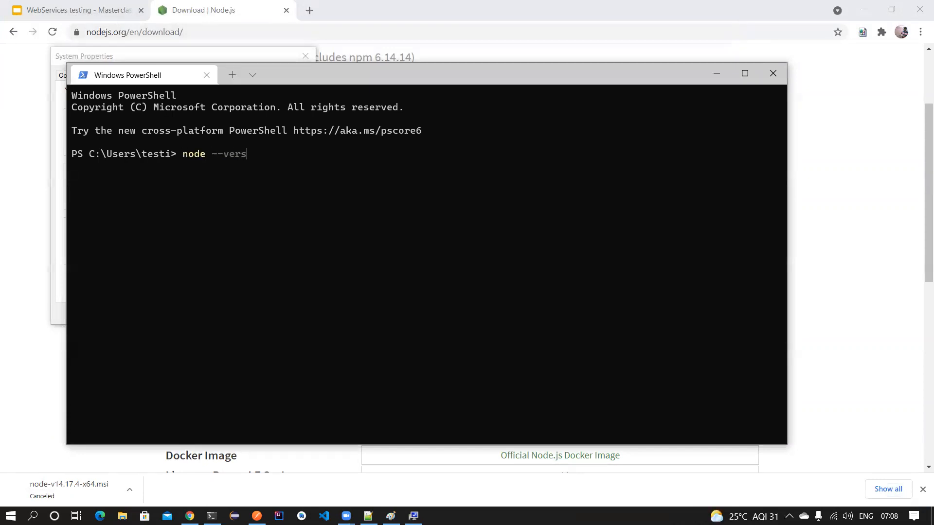
pyautogui.press('Return')
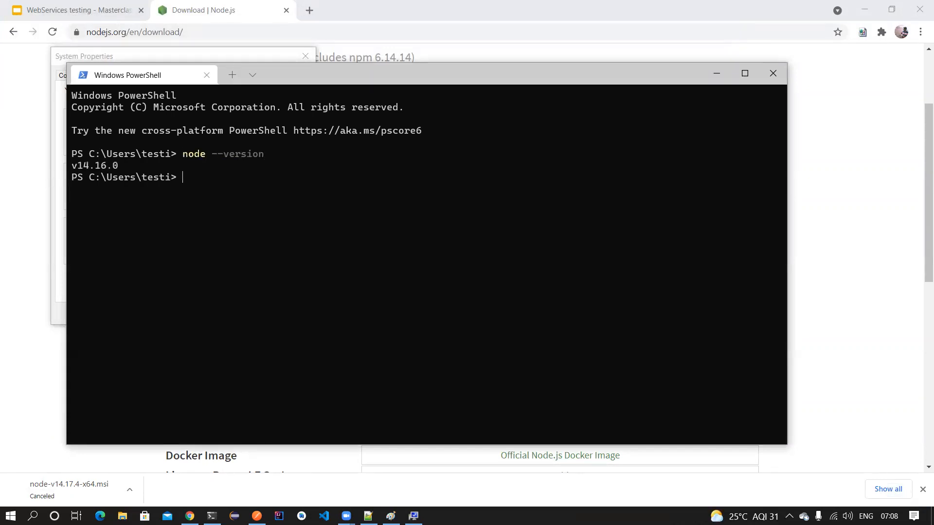
pyautogui.moveTo(137, 165); pyautogui.dragTo(69, 167)
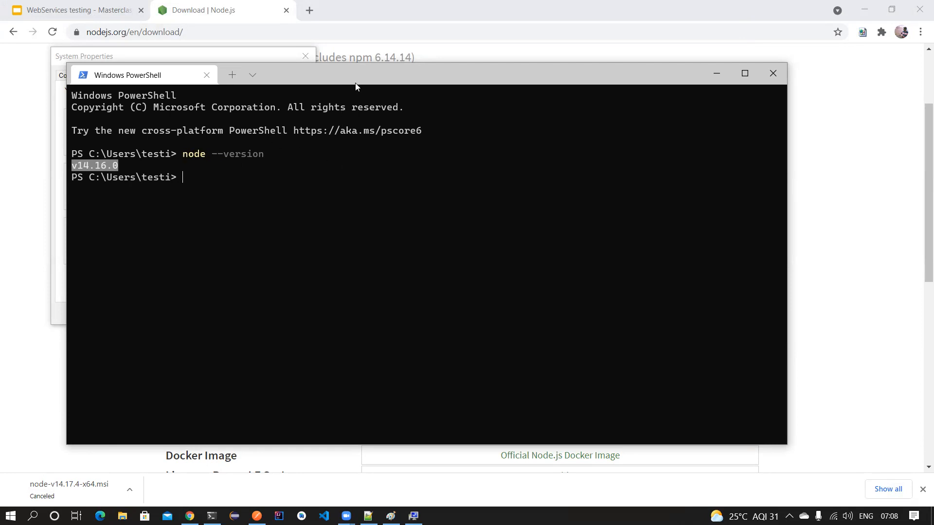
pyautogui.moveTo(355, 87); pyautogui.dragTo(436, 95)
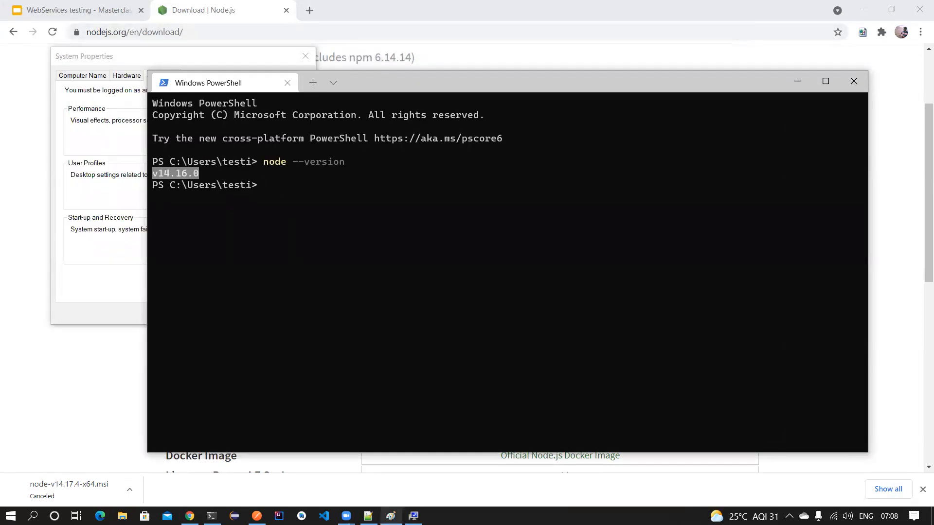
pyautogui.click(394, 503)
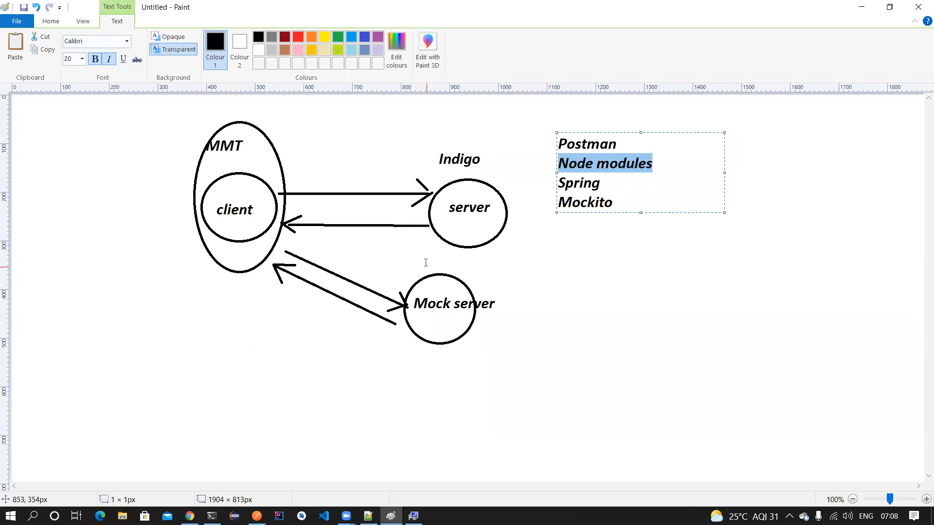
# - Open the 'creating json server' bookmark from Automation Links in a new Chrome tab
pyautogui.click(190, 516)
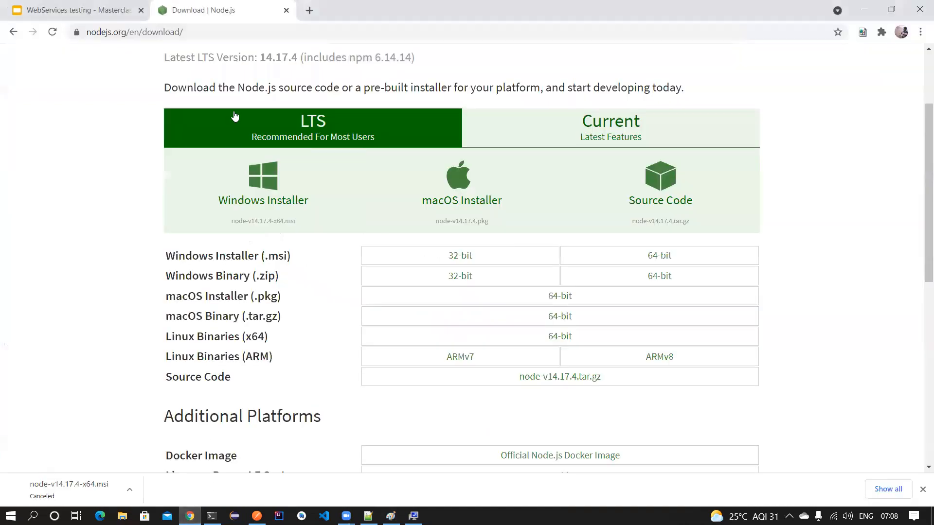
pyautogui.click(309, 10)
pyautogui.click(262, 10)
pyautogui.click(317, 20)
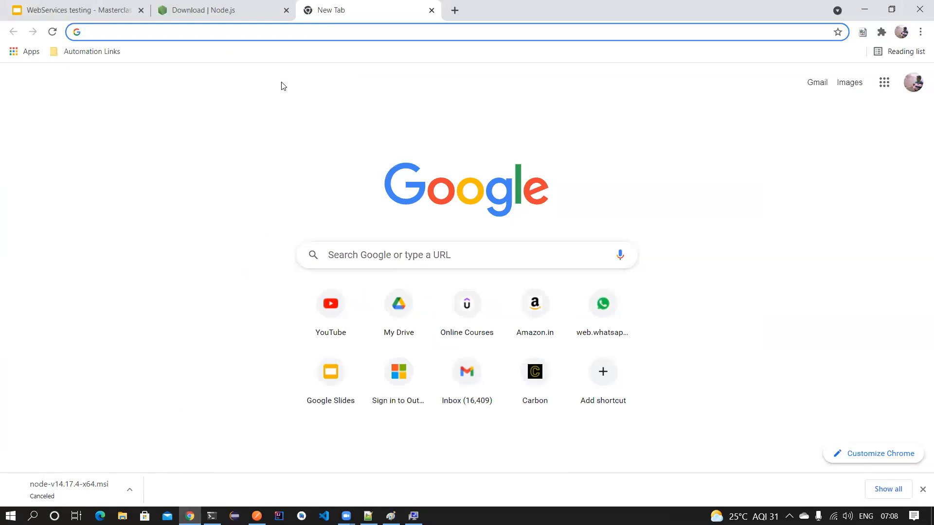
pyautogui.click(106, 51)
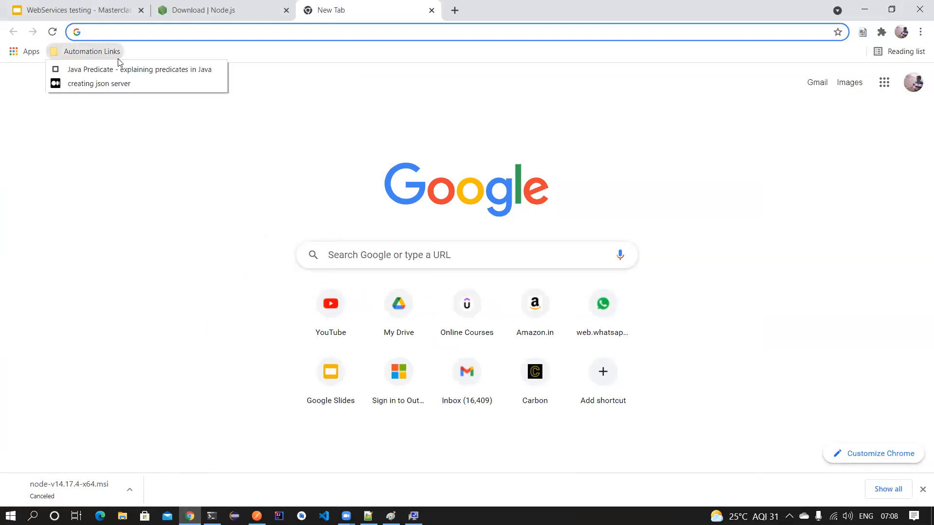
pyautogui.click(111, 84)
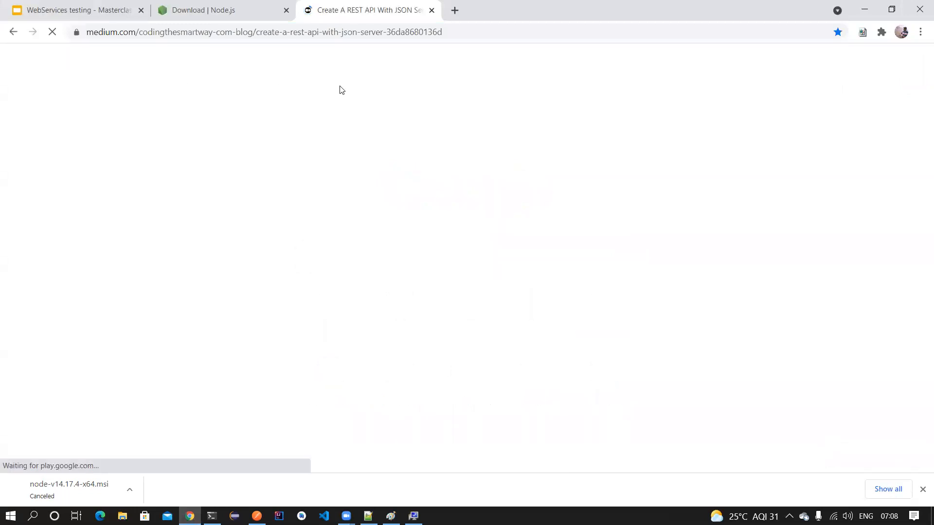
# - Scroll to Installing JSON Server and select the npm install -g json-server command
pyautogui.scroll(-1, 349, 124)
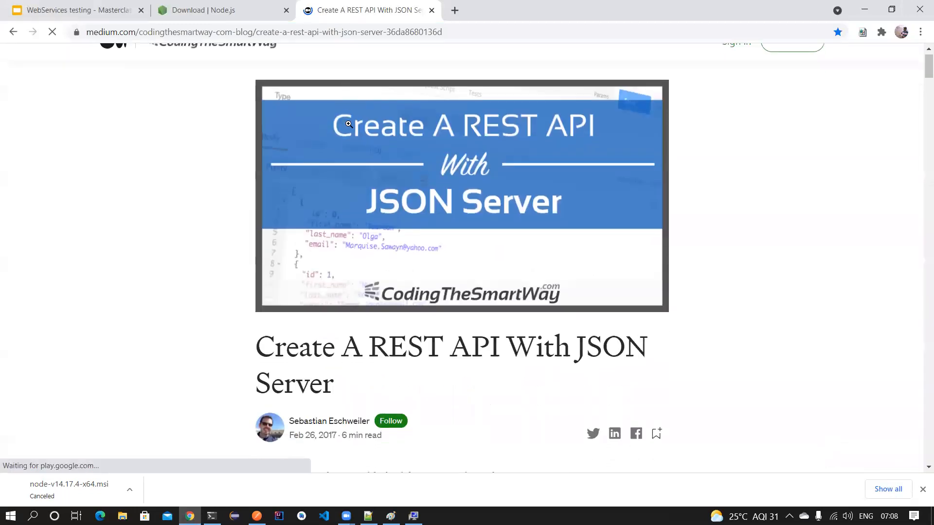
pyautogui.scroll(1, 349, 124)
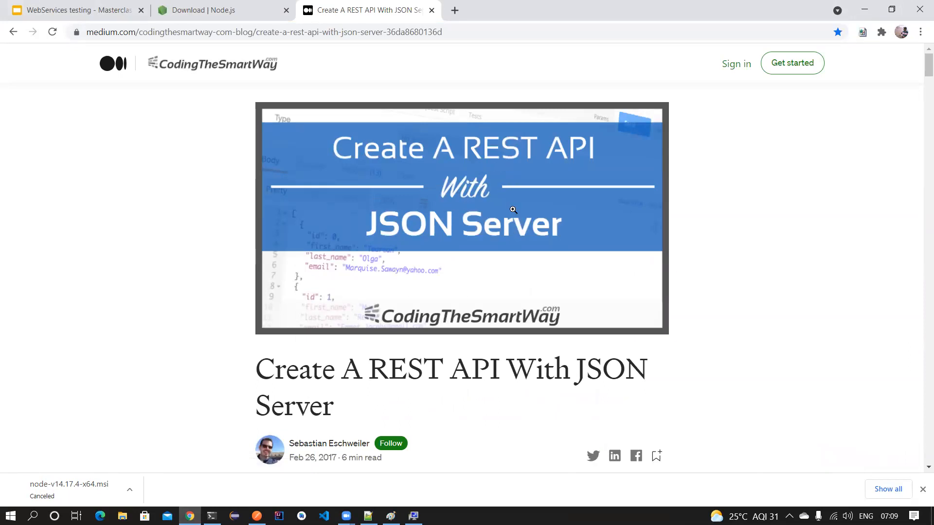
pyautogui.scroll(-1, 511, 204)
pyautogui.scroll(-5, 512, 204)
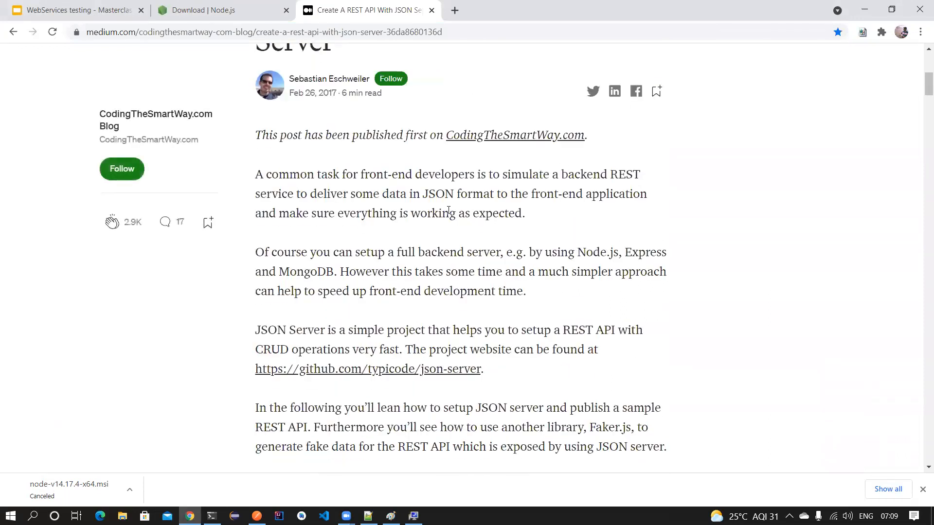
pyautogui.scroll(-7, 380, 194)
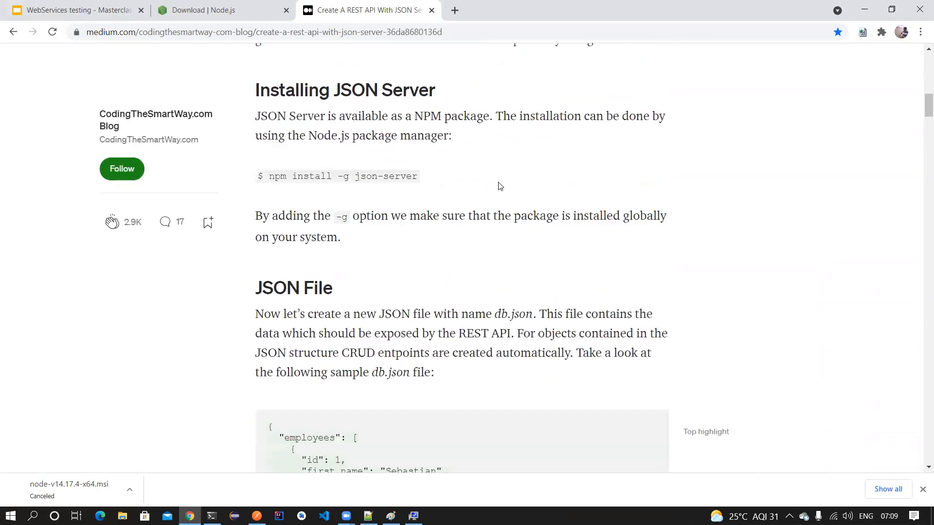
pyautogui.moveTo(270, 159); pyautogui.dragTo(432, 152)
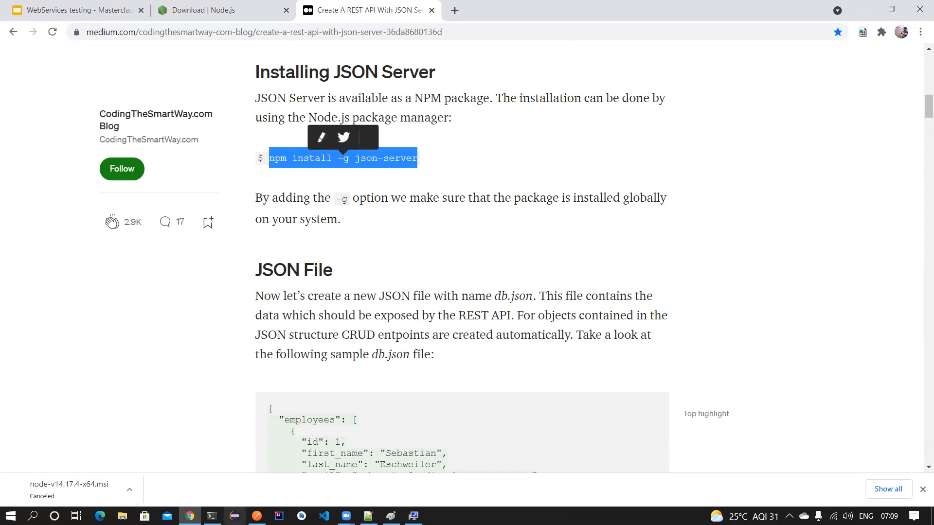
pyautogui.click(212, 517)
pyautogui.write('nom')
pyautogui.press('BackSpace')
pyautogui.press('BackSpace')
pyautogui.write('pm install -g json')
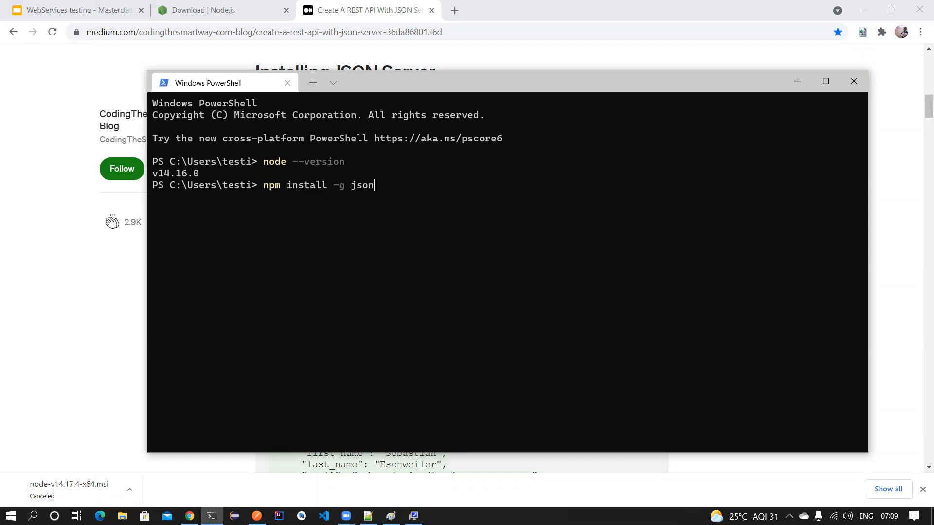
pyautogui.write('-server')
pyautogui.press('Return')
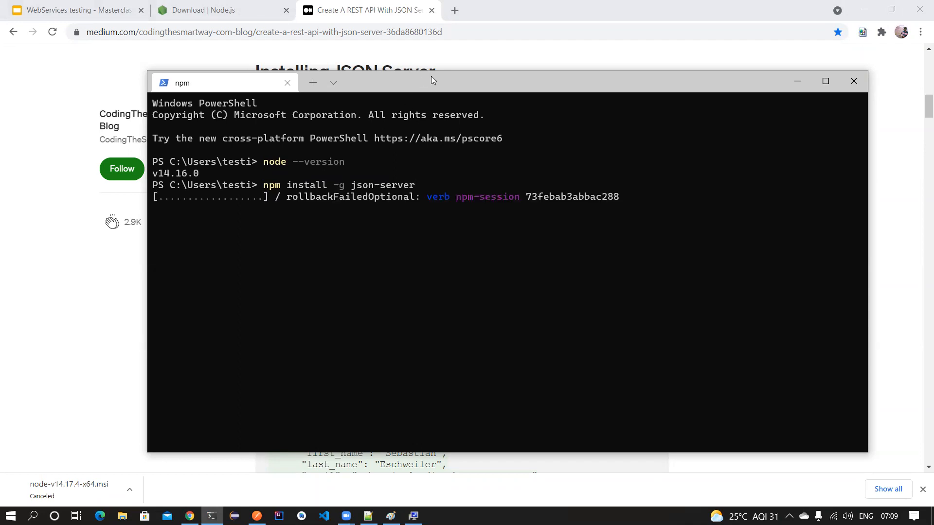
pyautogui.moveTo(447, 88); pyautogui.dragTo(450, 89)
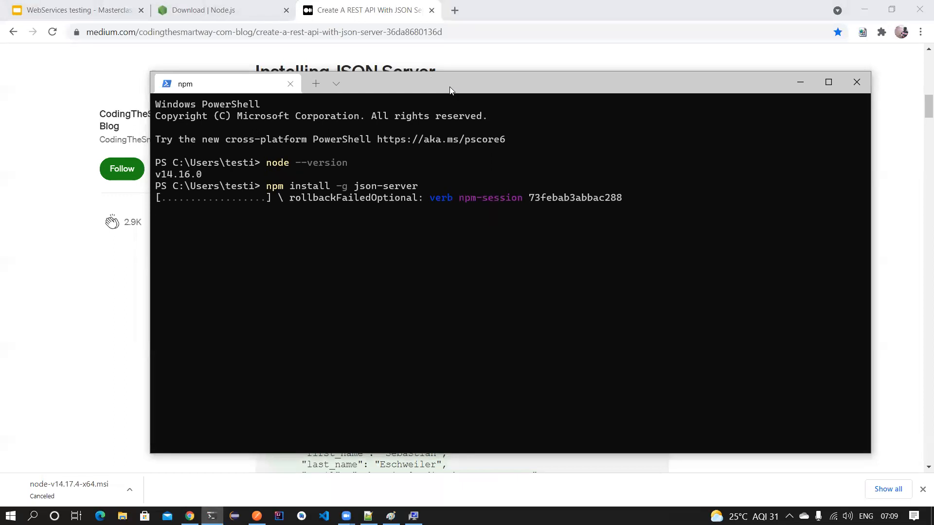
pyautogui.moveTo(450, 88); pyautogui.dragTo(452, 92)
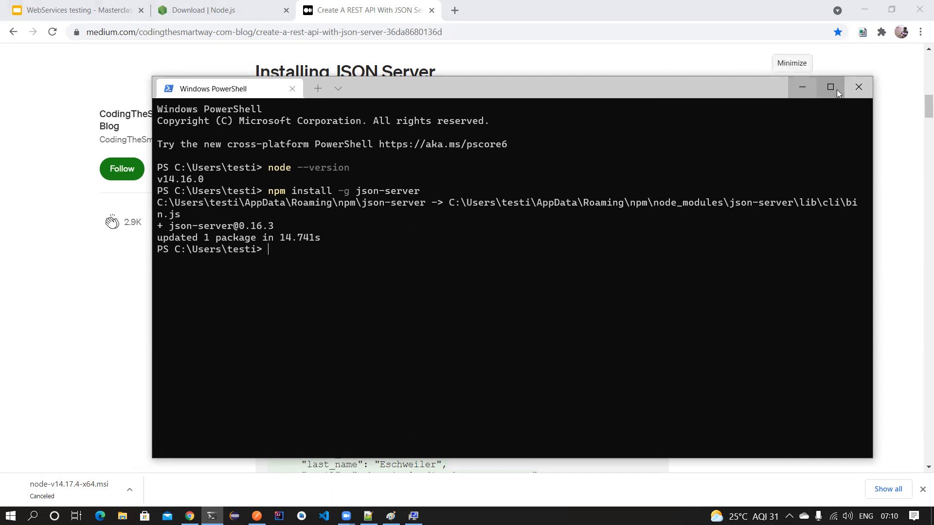
pyautogui.click(803, 87)
# - Navigate to the JsonServer folder under the user's home folder on C: and right-click db.json
pyautogui.click(122, 515)
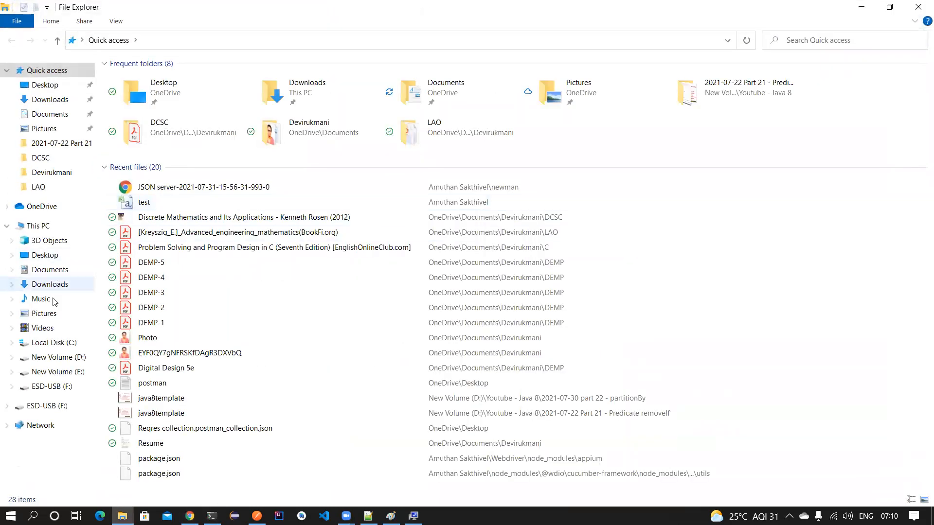
pyautogui.click(68, 344)
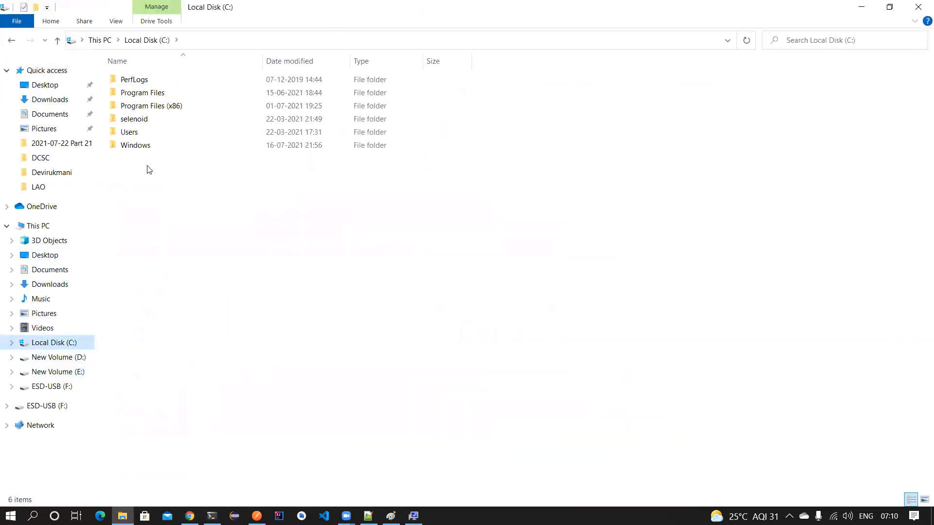
pyautogui.doubleClick(146, 132)
pyautogui.doubleClick(150, 94)
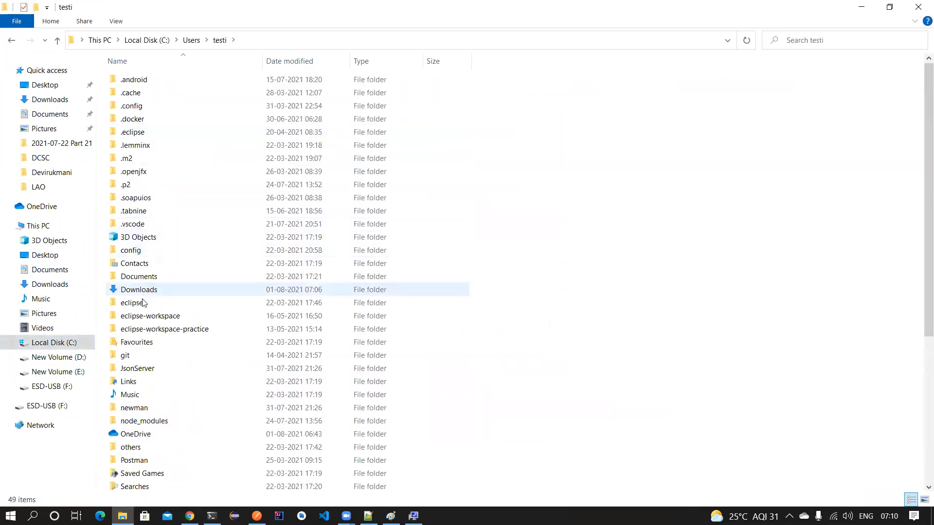
pyautogui.doubleClick(143, 369)
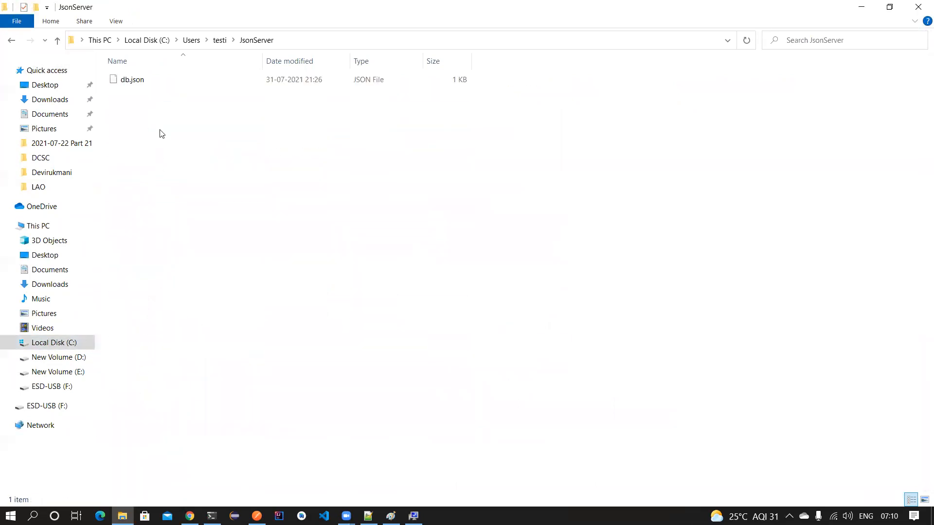
pyautogui.click(152, 80)
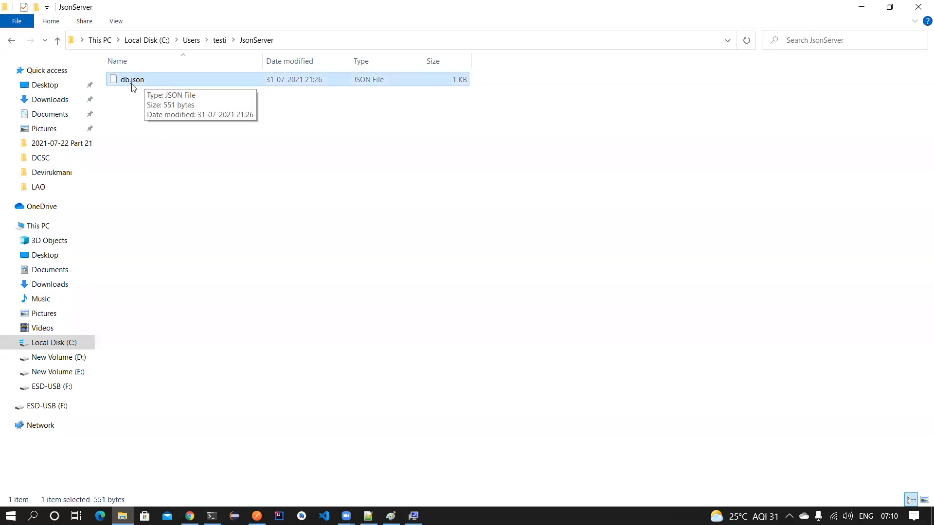
pyautogui.rightClick(166, 80)
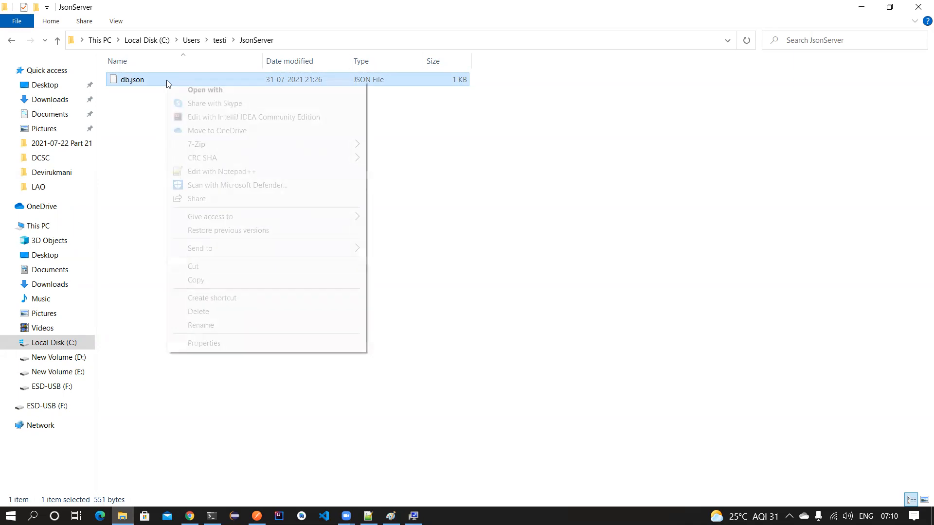
# - Open db.json with Notepad++ and inspect the first employee record
pyautogui.click(207, 172)
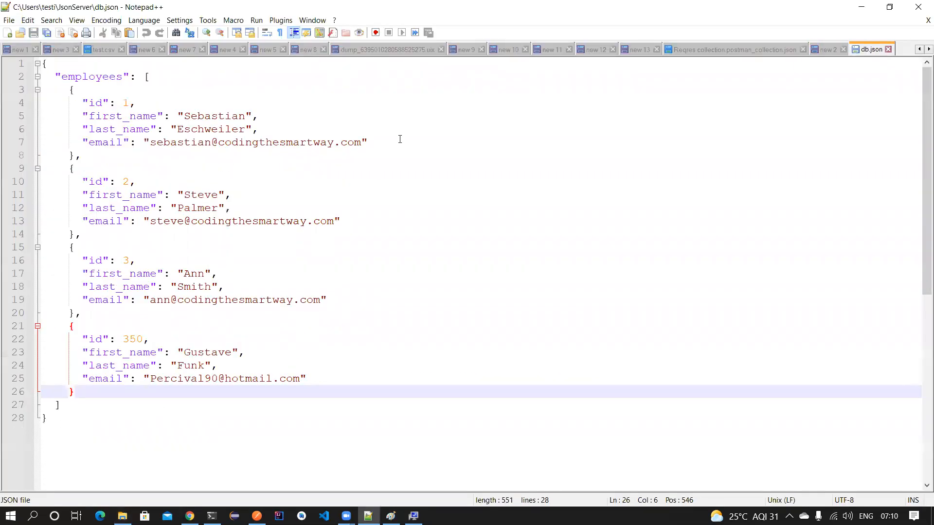
pyautogui.click(54, 71)
pyautogui.moveTo(50, 79); pyautogui.dragTo(66, 409)
pyautogui.click(67, 409)
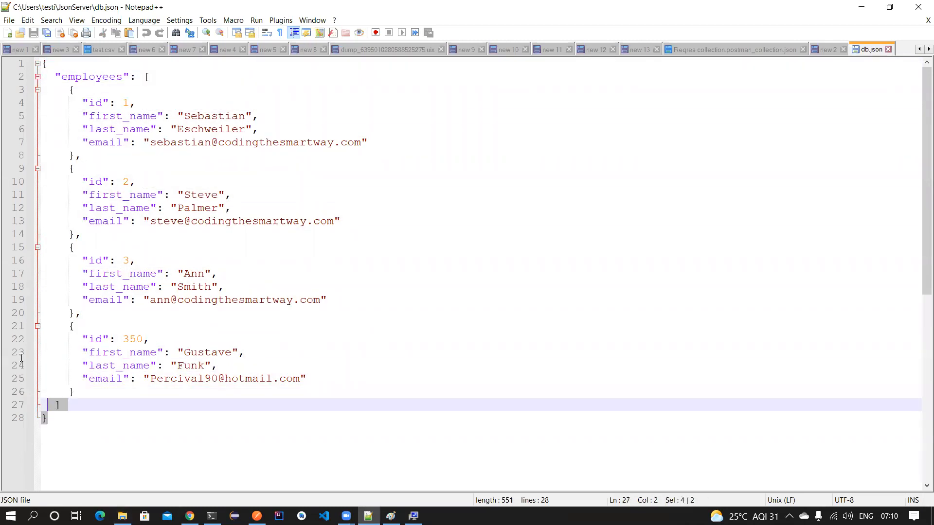
pyautogui.hotkey('ctrl', 'a')
pyautogui.click(282, 181)
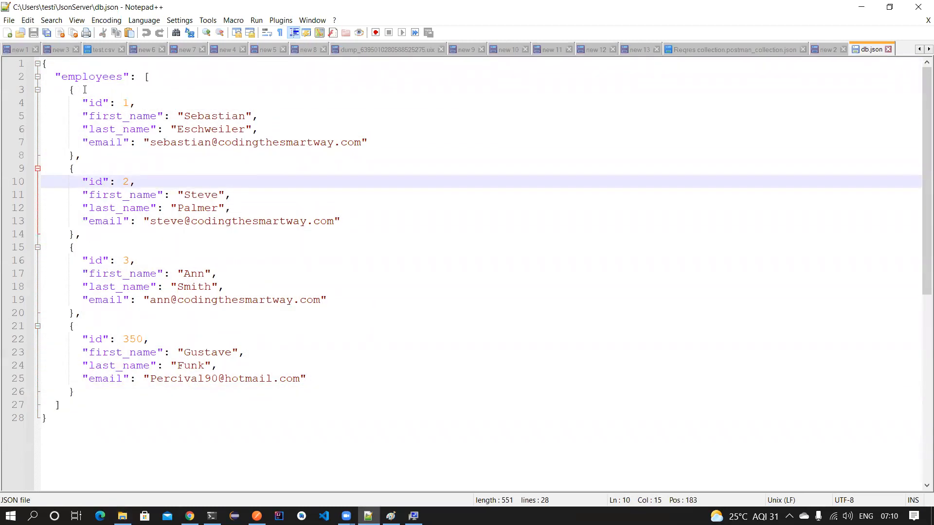
pyautogui.moveTo(70, 90); pyautogui.dragTo(75, 312)
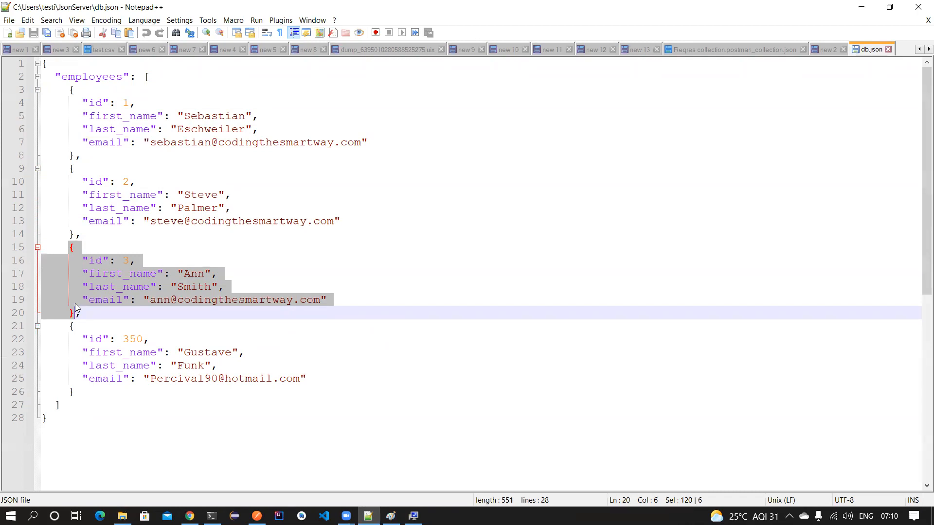
# - Review the four-record employees array, then return to the JSON Server article in Chrome
pyautogui.moveTo(55, 76); pyautogui.dragTo(80, 404)
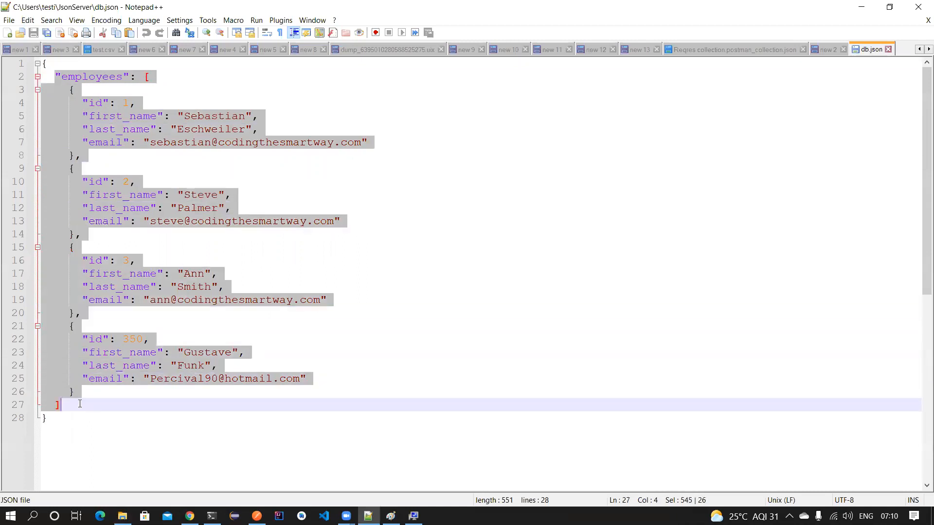
pyautogui.click(80, 404)
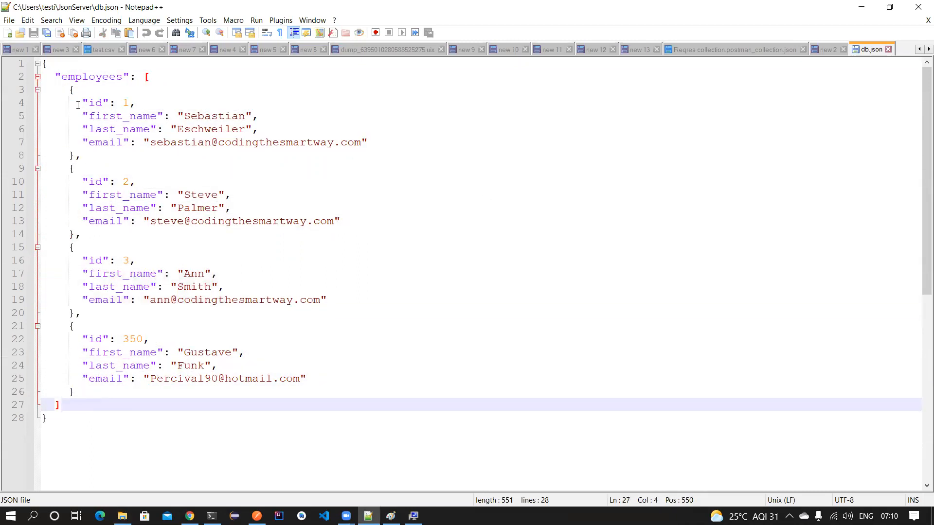
pyautogui.moveTo(55, 77); pyautogui.dragTo(79, 401)
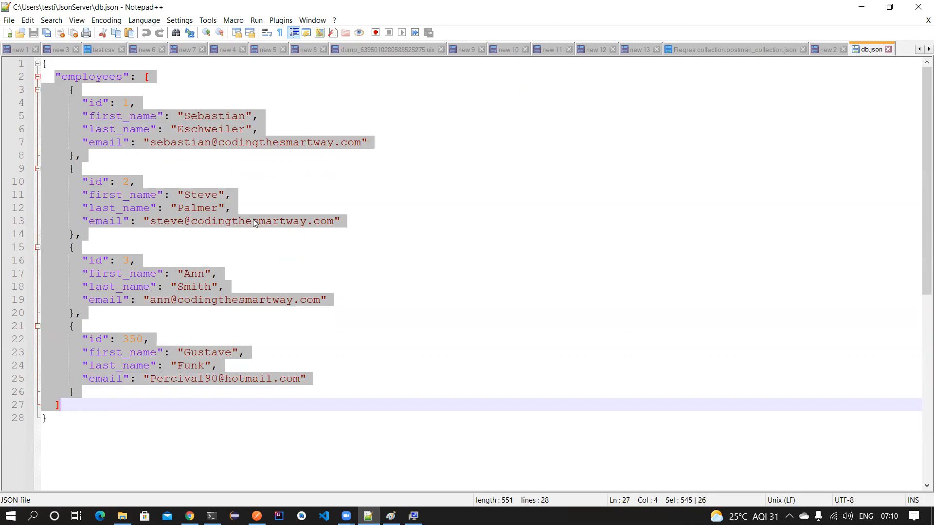
pyautogui.click(112, 418)
pyautogui.hotkey('ctrl', 'shift', 'Home')
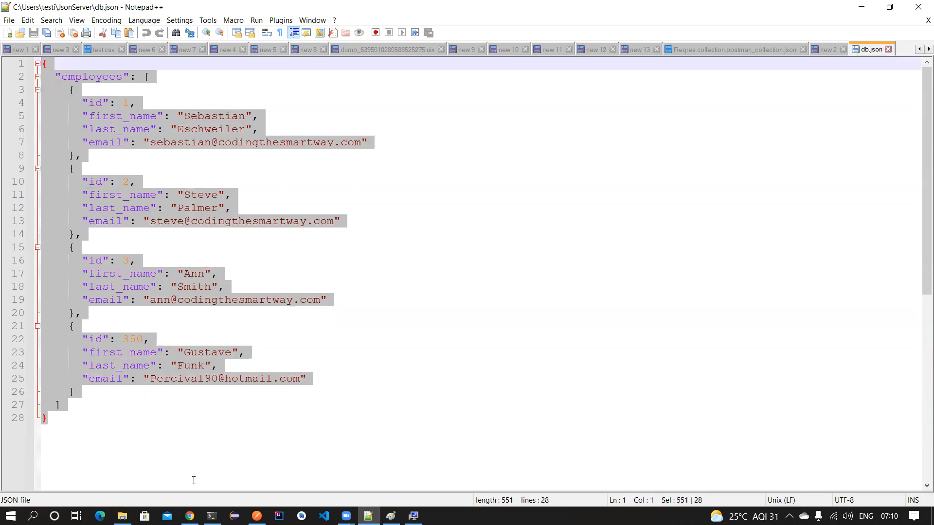
pyautogui.click(190, 516)
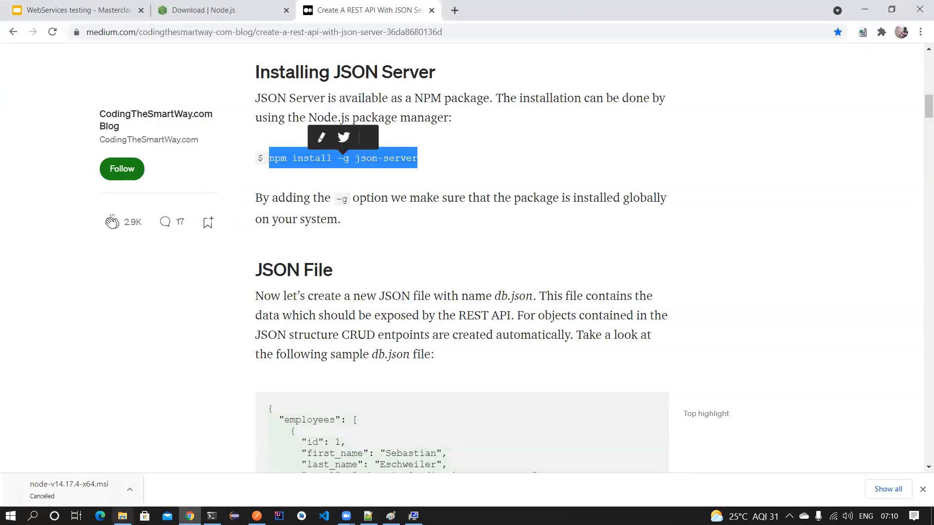
# - Open Windows Terminal in the JsonServer folder and type json-server --watch db.json
pyautogui.click(122, 516)
pyautogui.click(210, 106)
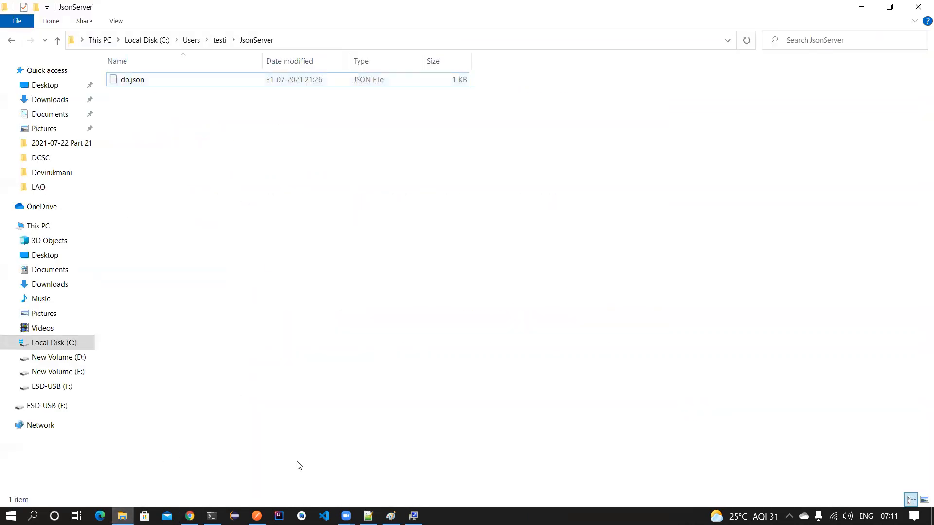
pyautogui.click(211, 515)
pyautogui.click(847, 85)
pyautogui.rightClick(284, 124)
pyautogui.click(327, 244)
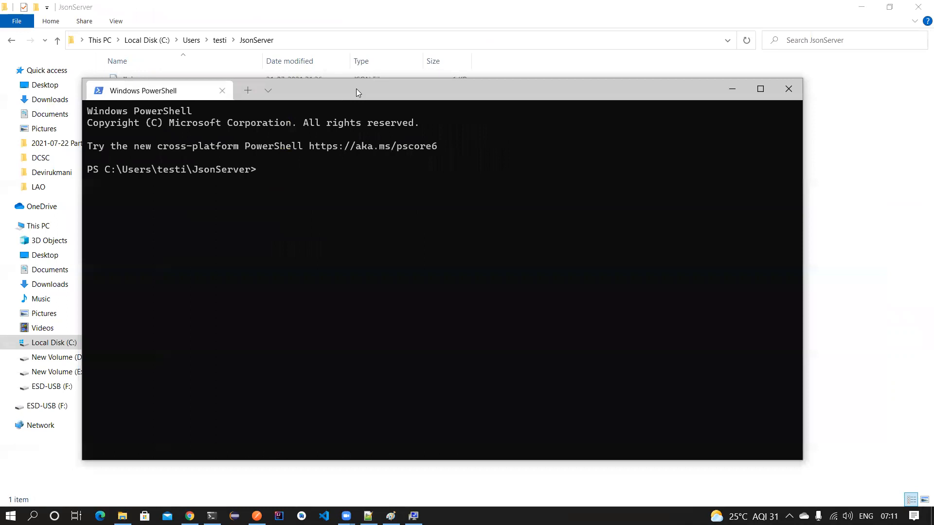
pyautogui.moveTo(357, 92); pyautogui.dragTo(445, 122)
pyautogui.write('json-server --wa')
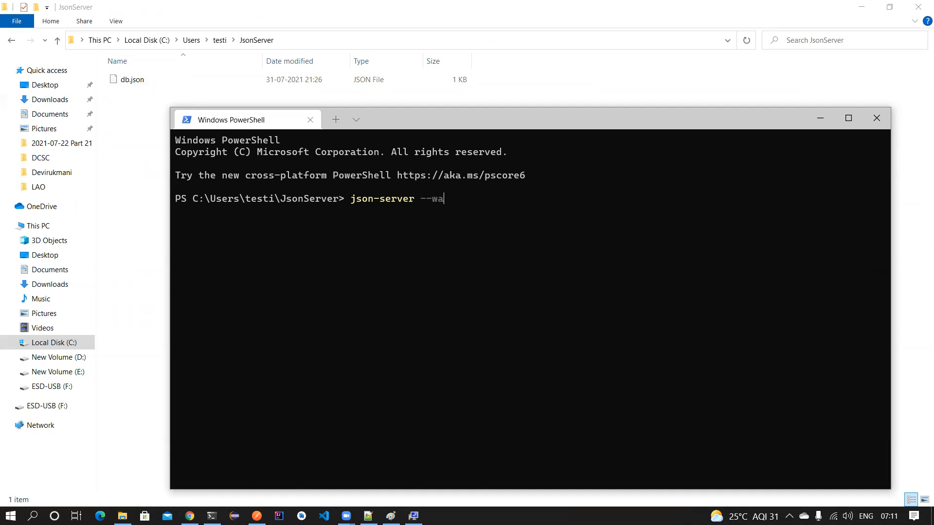
pyautogui.write('tch db.json')
# - Inspect the id 350 employee's name and email lines in db.json, then switch to PowerShell
pyautogui.click(368, 516)
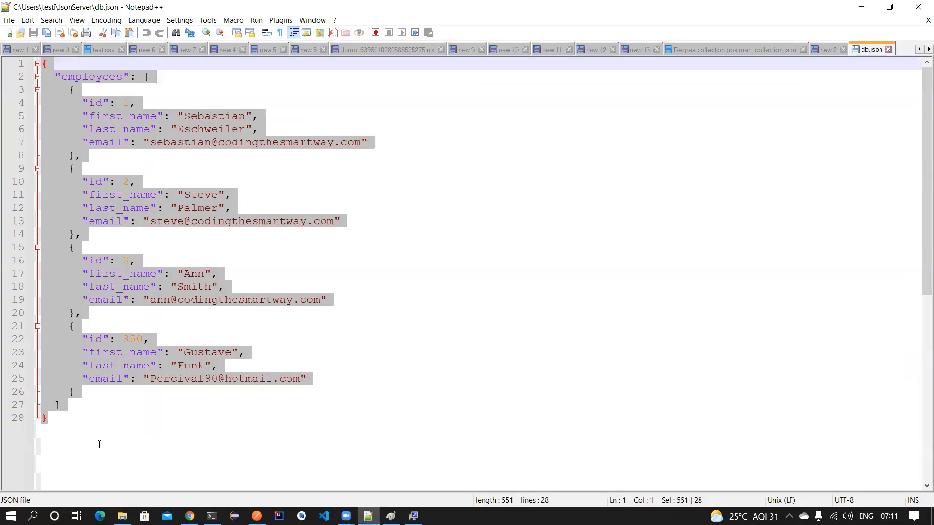
pyautogui.click(95, 395)
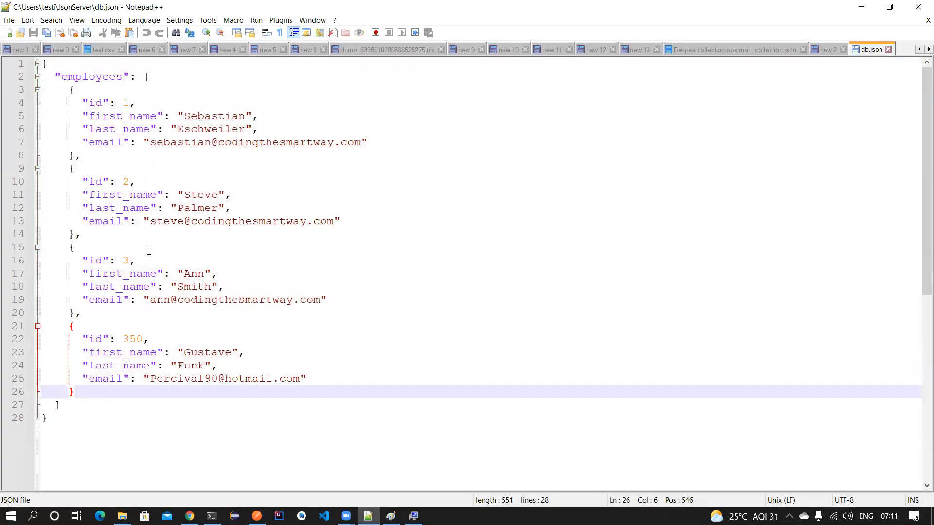
pyautogui.doubleClick(126, 338)
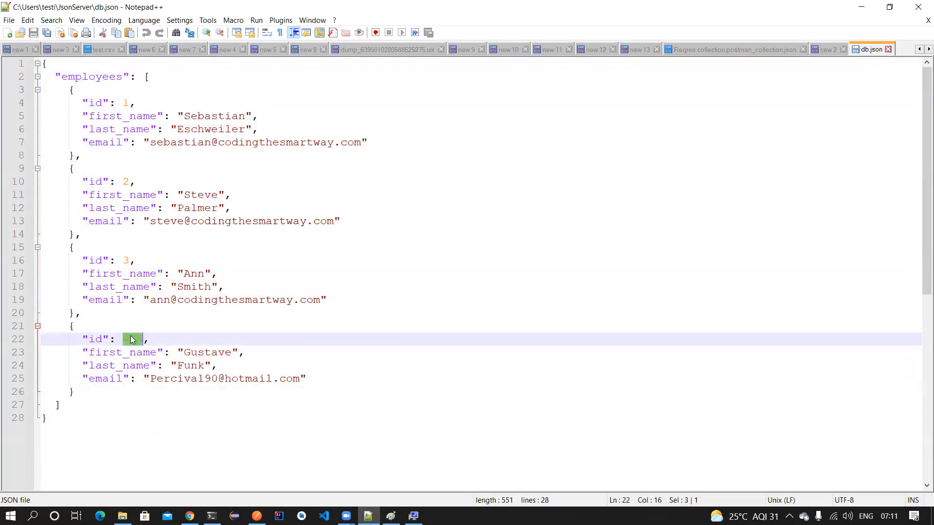
pyautogui.moveTo(170, 352); pyautogui.dragTo(335, 378)
pyautogui.click(335, 378)
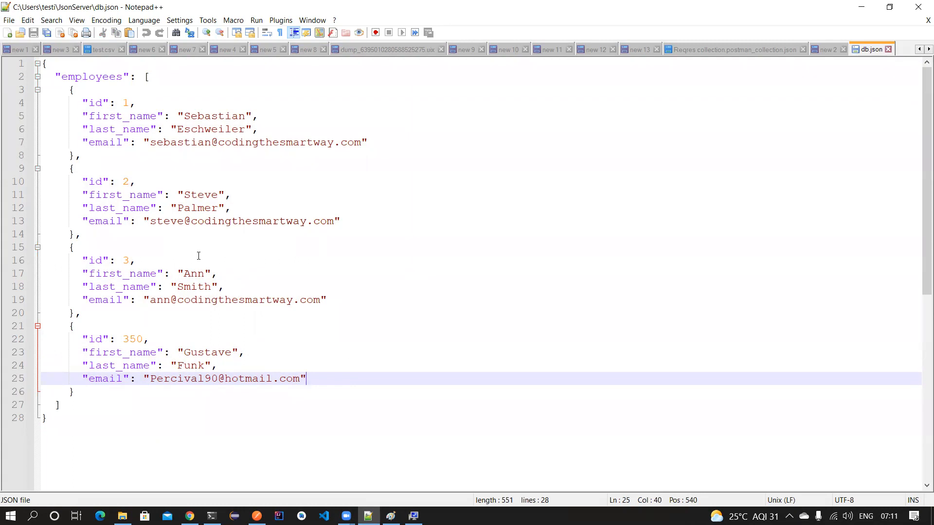
pyautogui.hotkey('alt', 'Tab')
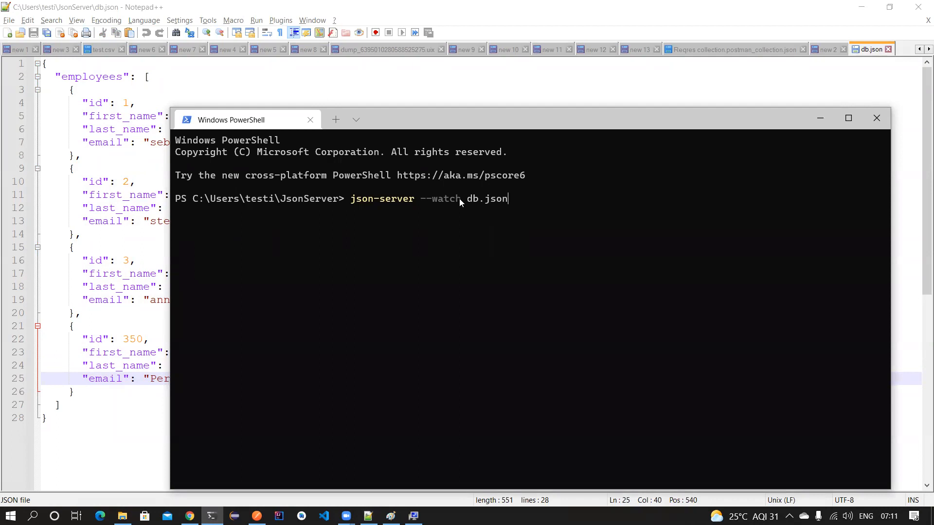
pyautogui.moveTo(415, 200); pyautogui.dragTo(353, 198)
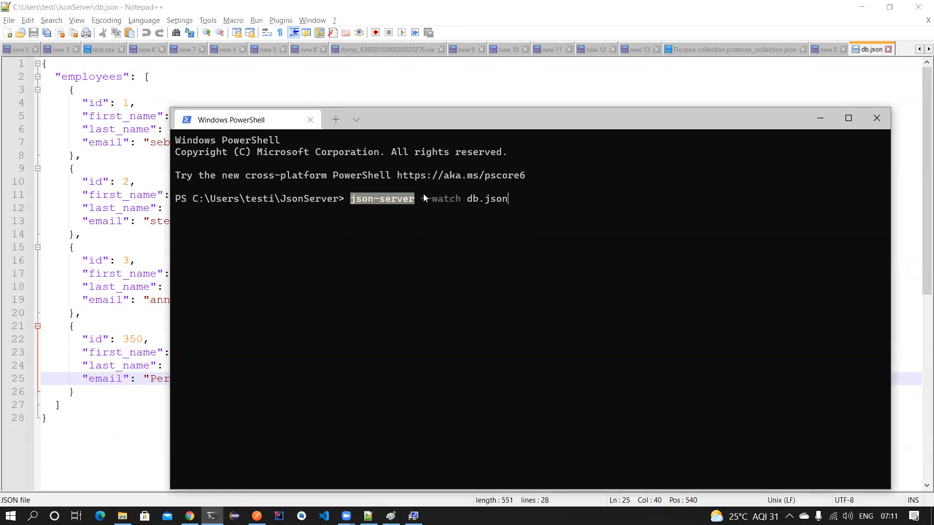
pyautogui.click(523, 199)
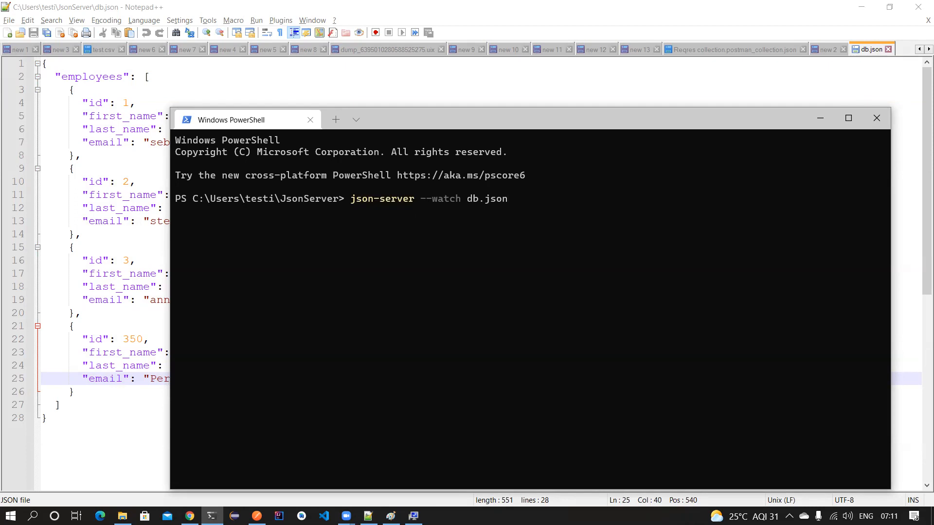
pyautogui.press('Return')
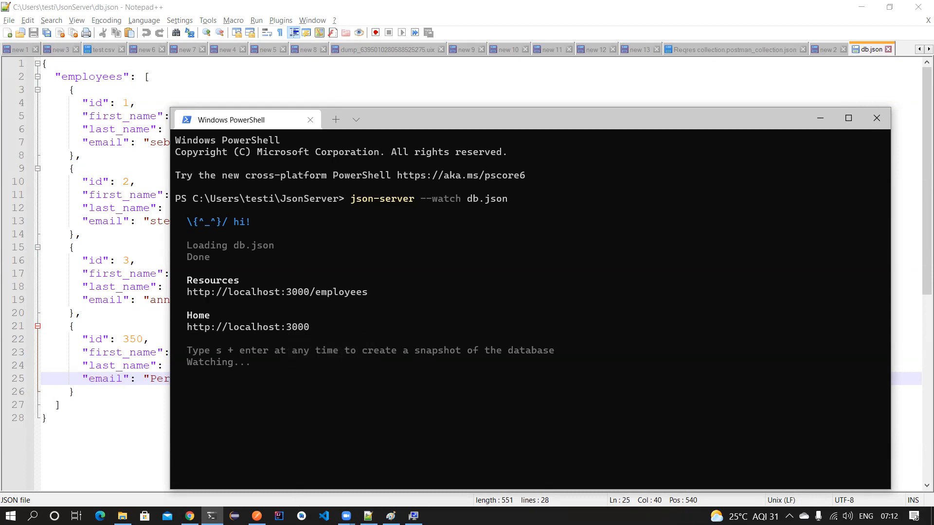
# - Review the Reqres collection's create User request and its 201 response, then return to the terminal and Chrome
pyautogui.moveTo(257, 516)
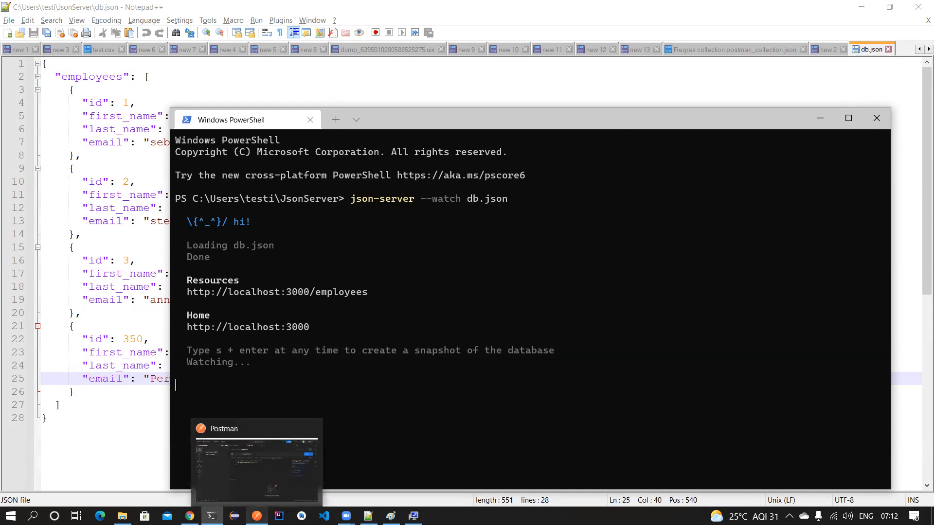
pyautogui.click(256, 462)
pyautogui.click(72, 144)
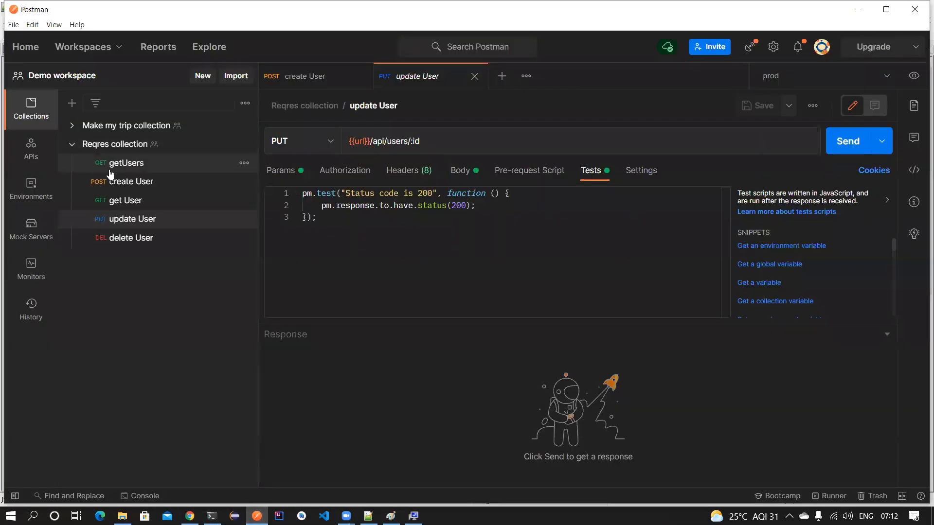
pyautogui.click(302, 78)
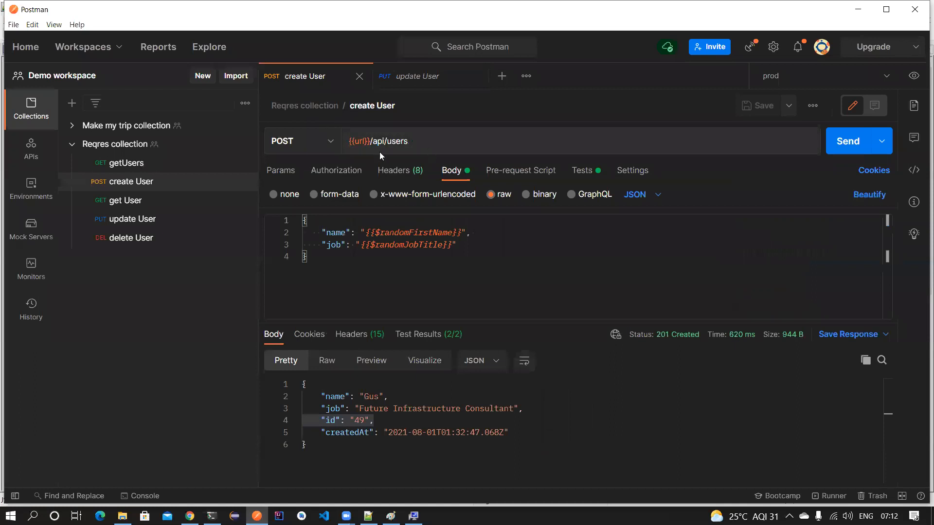
pyautogui.moveTo(365, 139)
pyautogui.hotkey('alt', 'Tab')
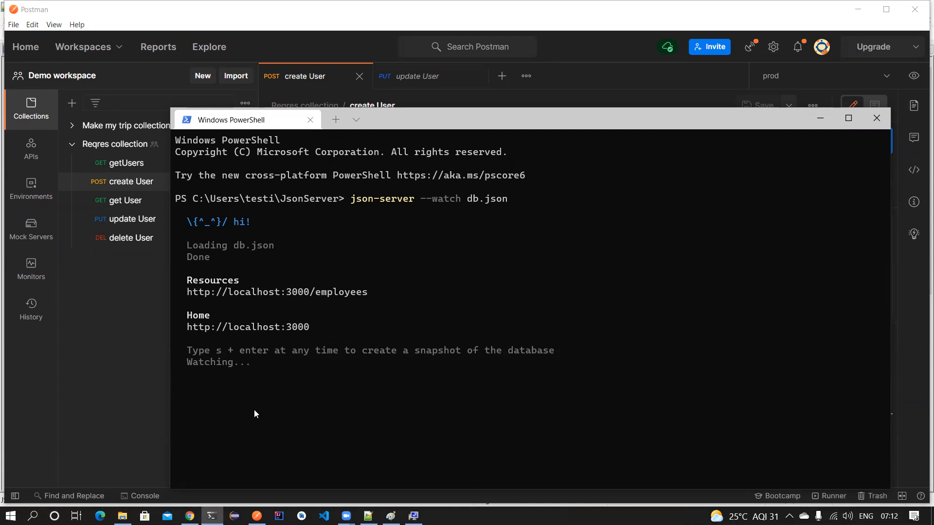
pyautogui.click(190, 516)
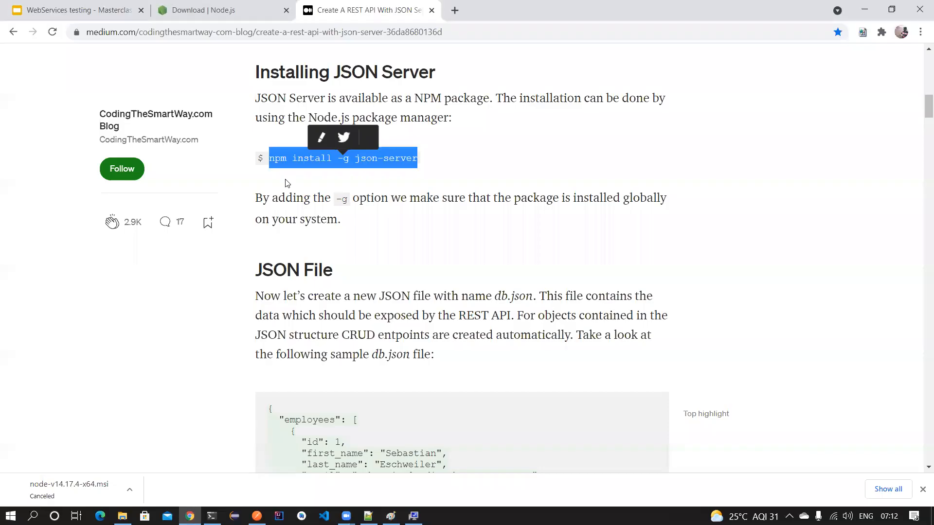
# - Close the Node.js tab and load the JSON Server home page at localhost:3000 in a new tab
pyautogui.middleClick(243, 22)
pyautogui.click(310, 10)
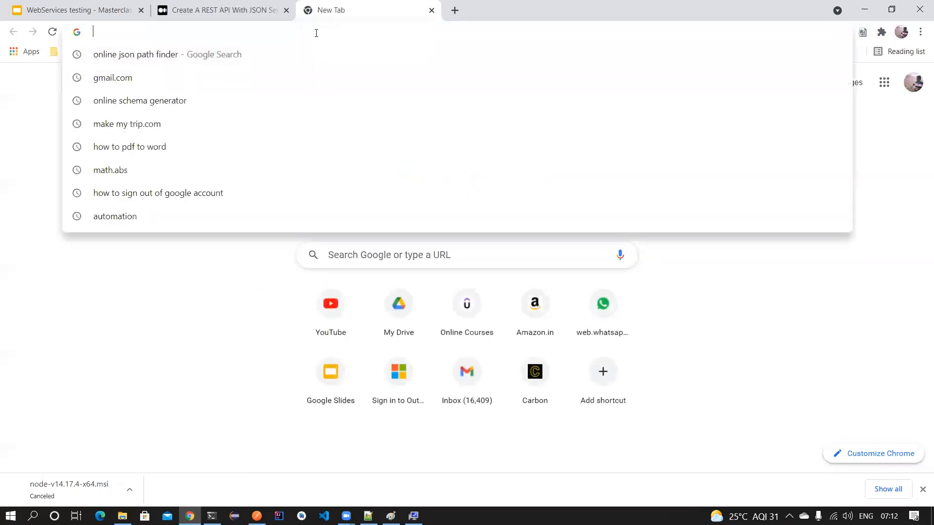
pyautogui.write('localhost:3000')
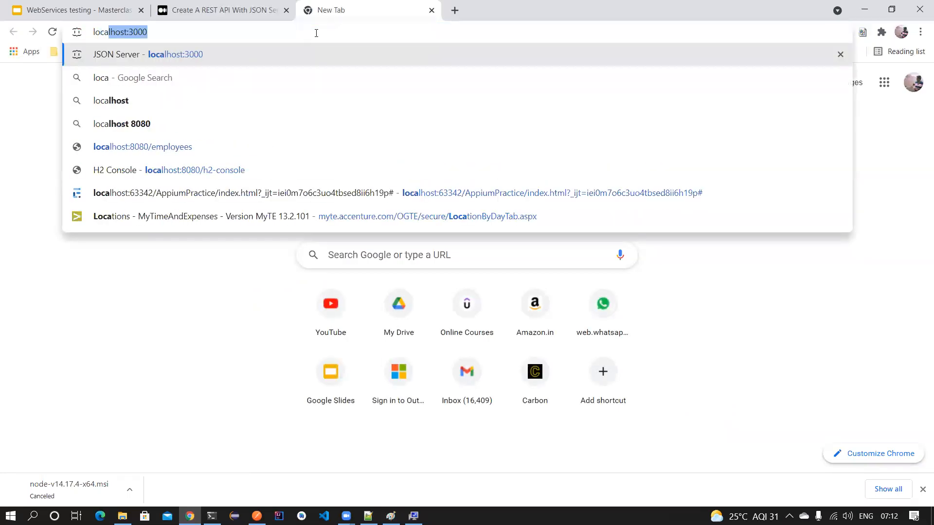
pyautogui.press('Return')
pyautogui.click(224, 11)
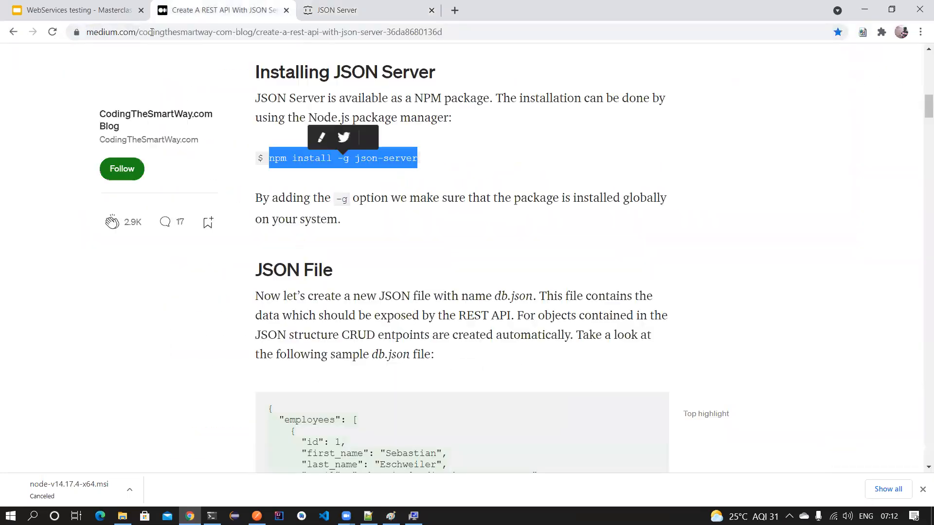
pyautogui.click(309, 15)
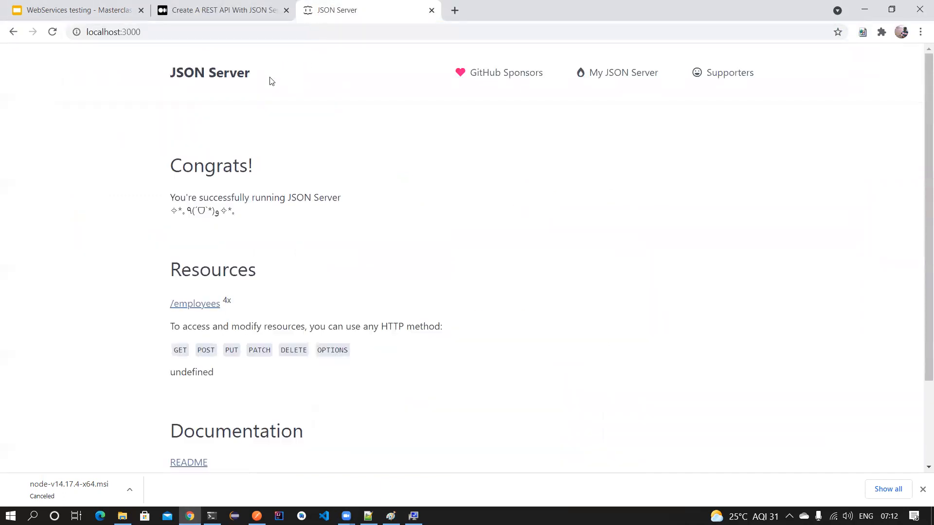
pyautogui.scroll(-1, 141, 181)
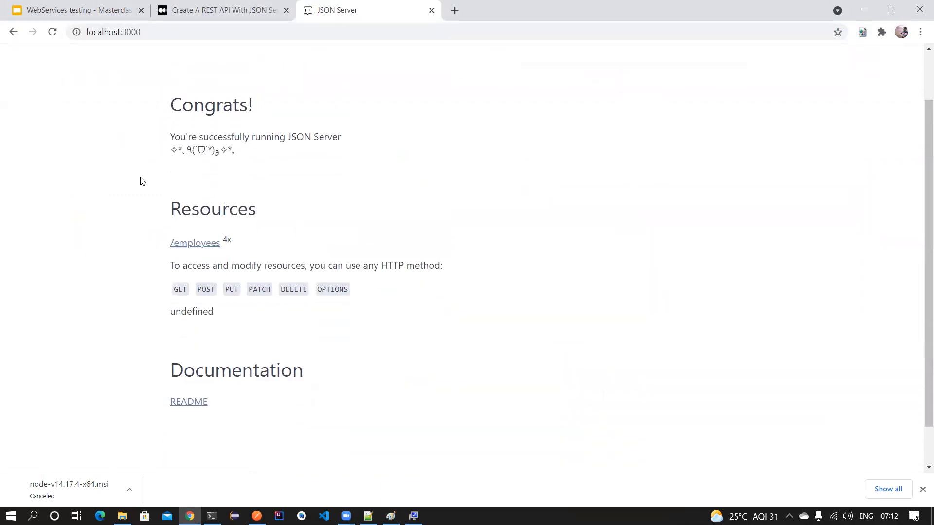
pyautogui.scroll(-1, 147, 204)
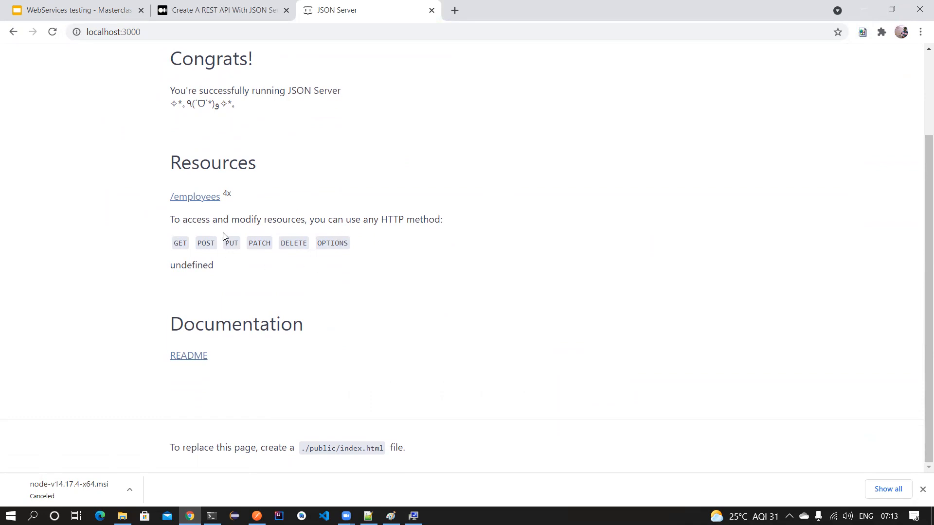
# - Open the /employees resource and select its list of four employee records
pyautogui.click(200, 198)
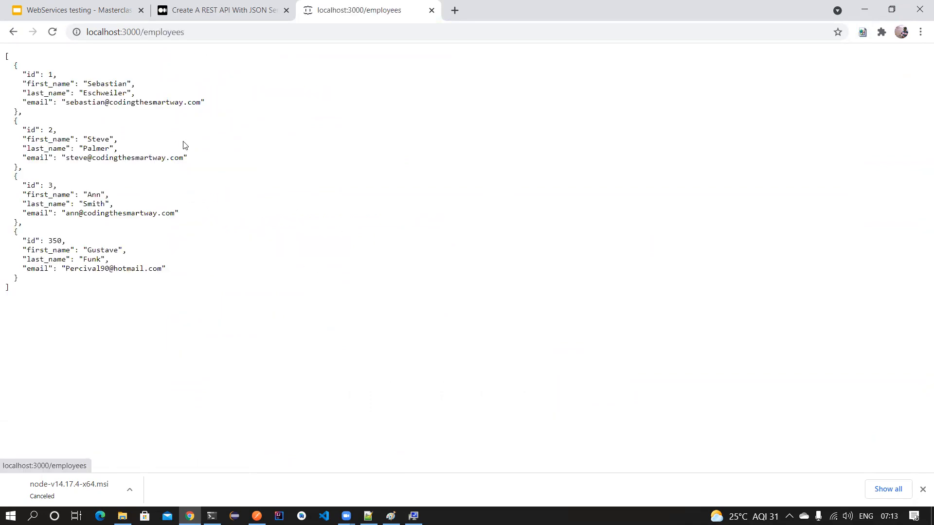
pyautogui.moveTo(189, 32); pyautogui.dragTo(141, 32)
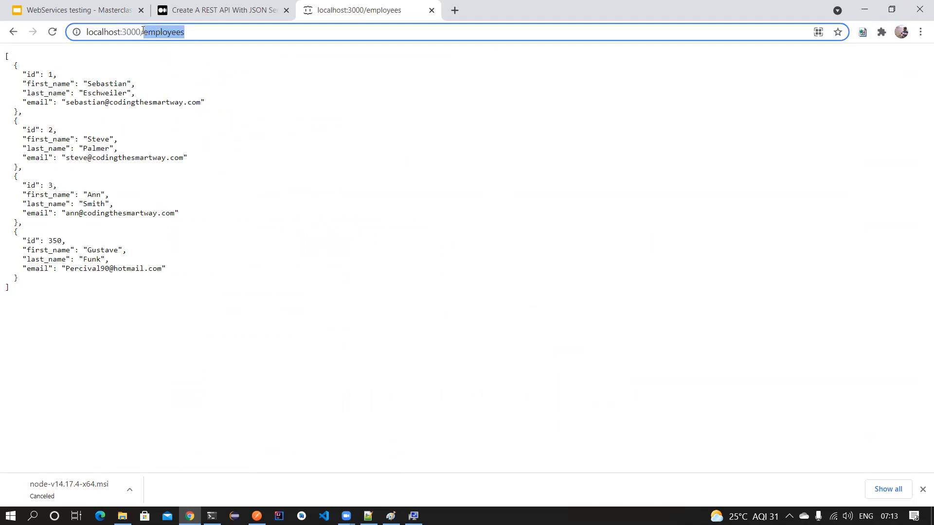
pyautogui.moveTo(5, 55); pyautogui.dragTo(23, 294)
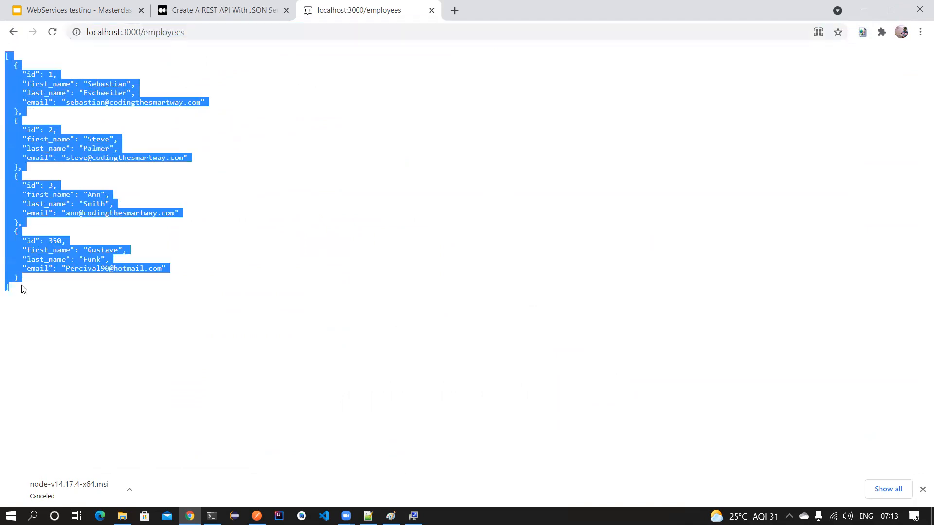
pyautogui.click(257, 515)
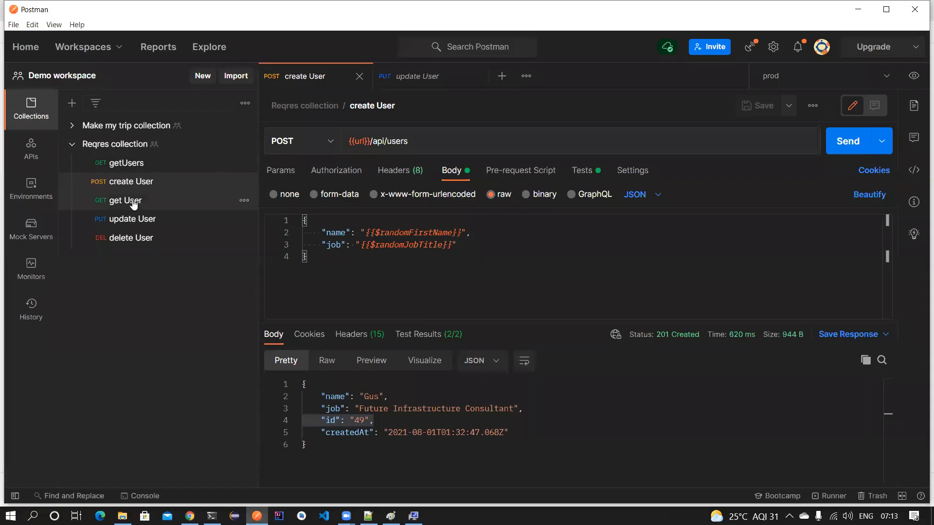
# - Create a collection named 'Json Server Collection' and add a blank new request to it
pyautogui.click(73, 145)
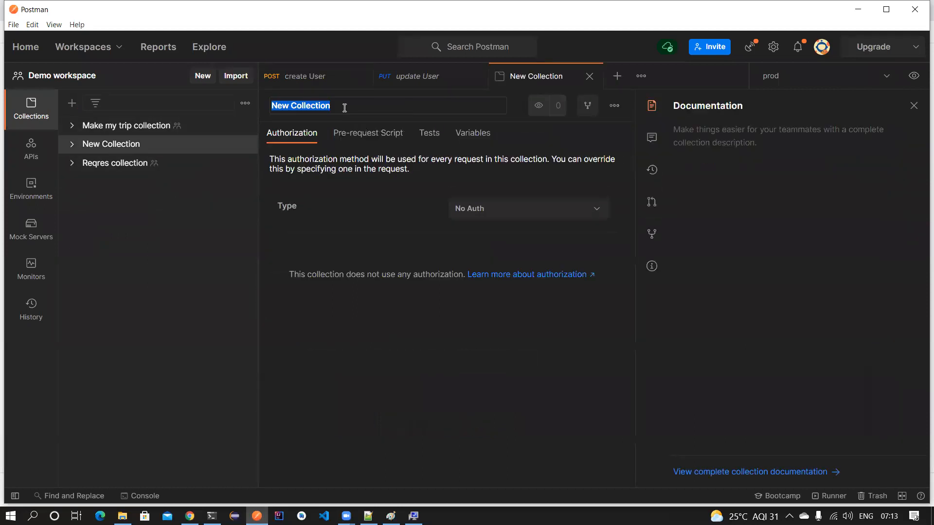
pyautogui.write('Json Server')
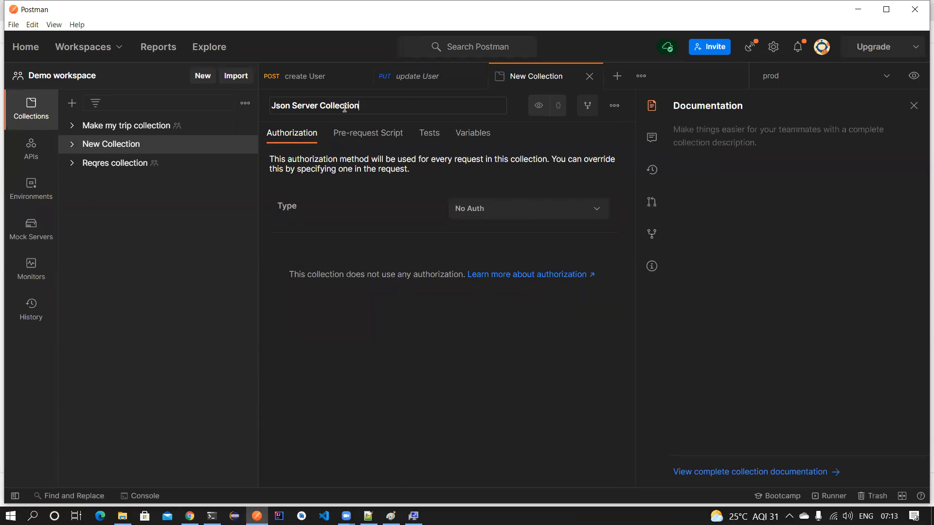
pyautogui.click(589, 81)
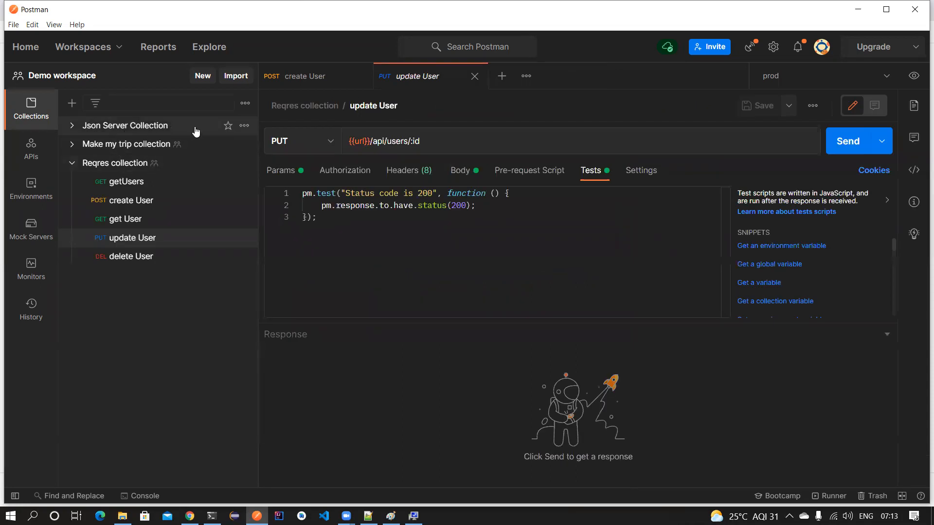
pyautogui.click(72, 163)
pyautogui.click(244, 125)
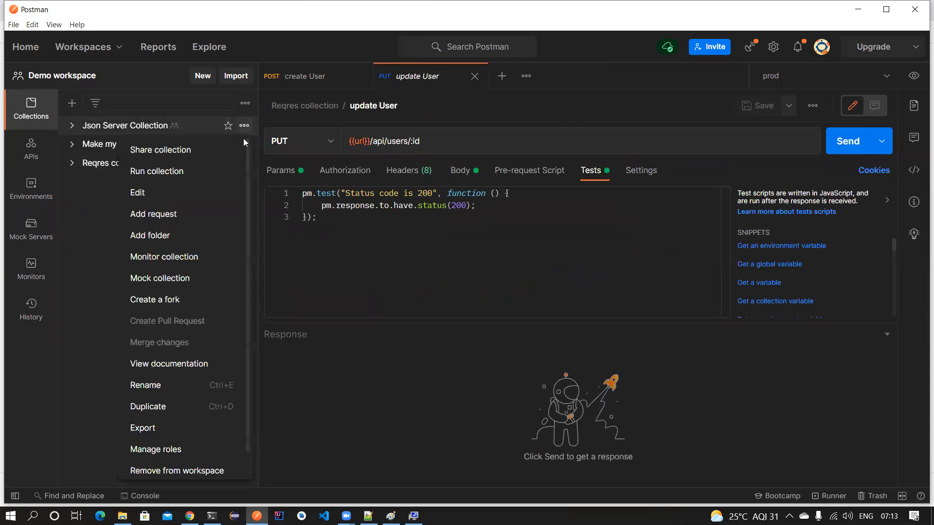
pyautogui.click(165, 214)
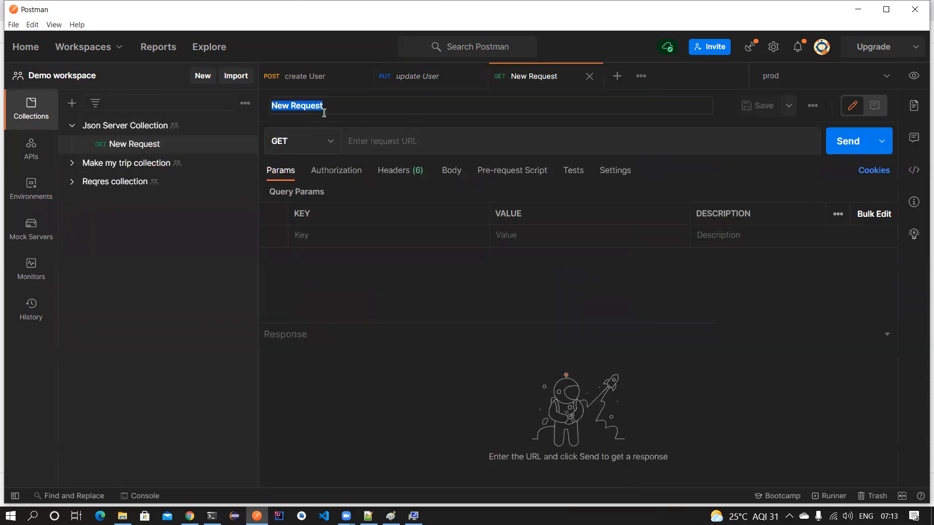
# - Name the request getEmployees, paste the localhost:3000/employees URL from Chrome and send it, getting 200 OK
pyautogui.write('getEmployees')
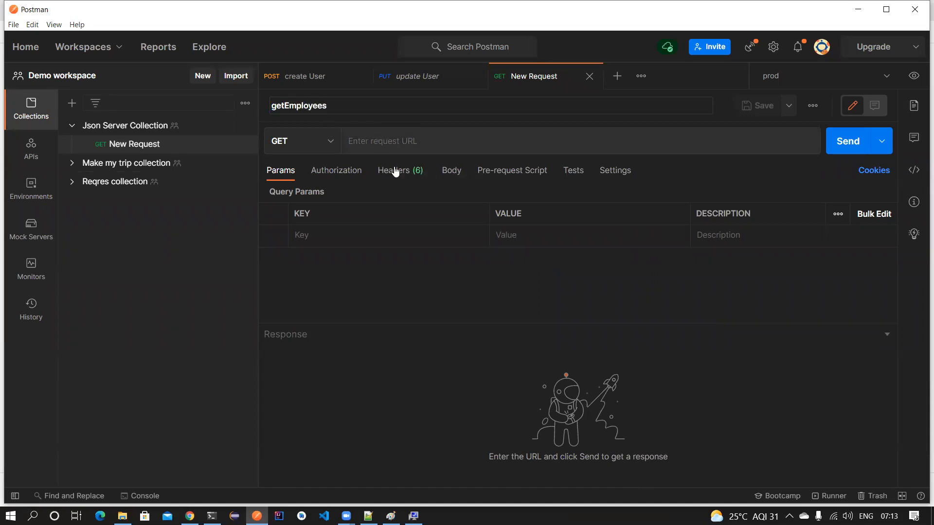
pyautogui.click(403, 137)
pyautogui.hotkey('alt', 'Tab')
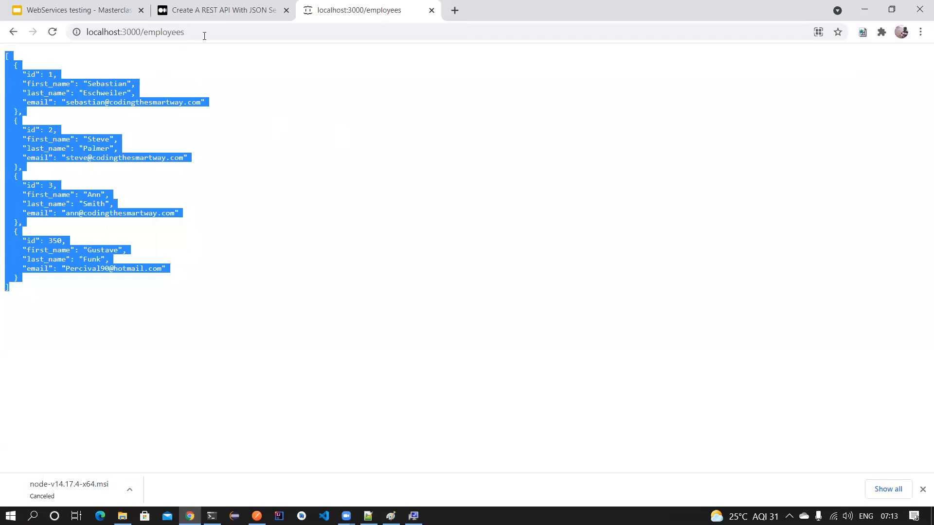
pyautogui.click(205, 34)
pyautogui.hotkey('ctrl', 'c')
pyautogui.hotkey('alt', 'Tab')
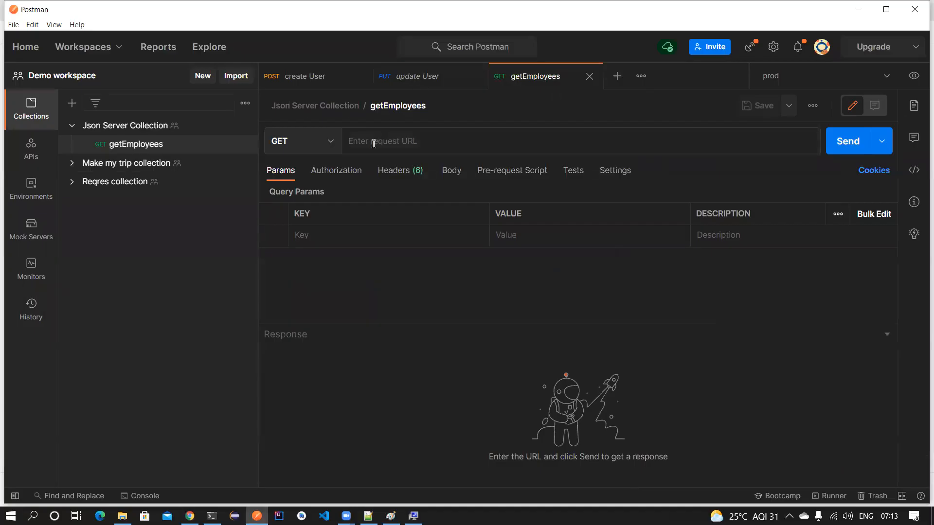
pyautogui.hotkey('ctrl', 'v')
pyautogui.click(864, 149)
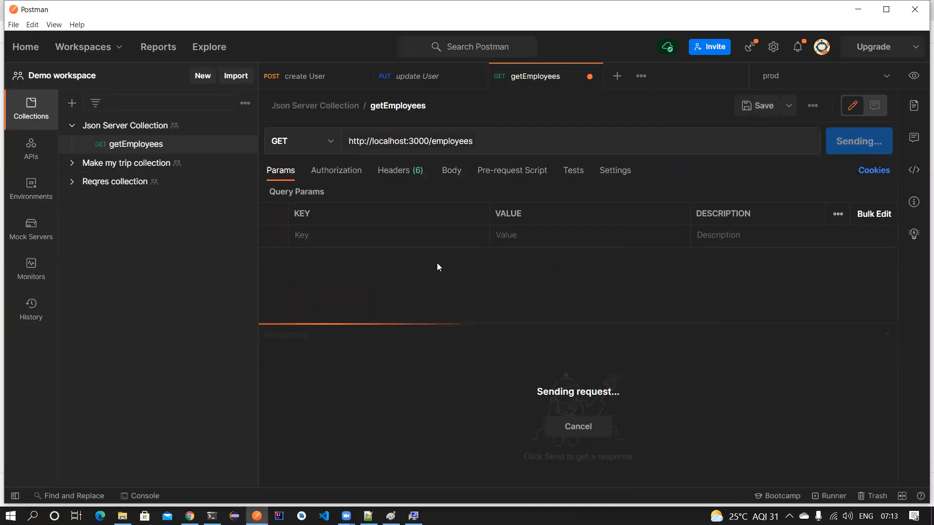
pyautogui.scroll(-3, 477, 419)
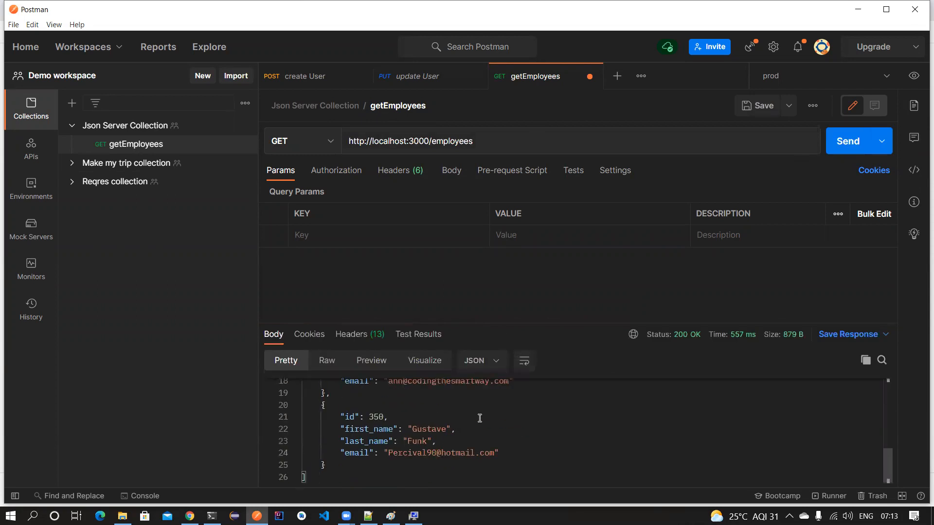
pyautogui.moveTo(513, 324); pyautogui.dragTo(506, 277)
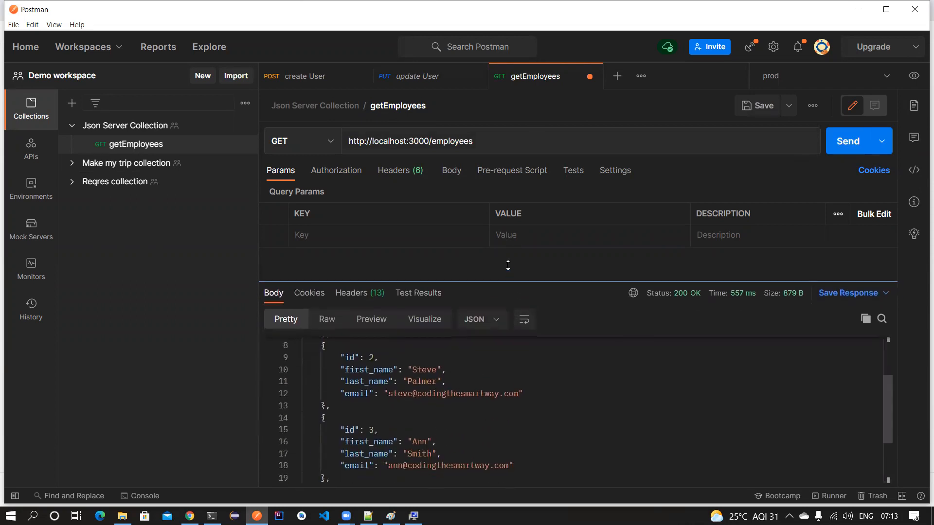
# - Add the 'Status code: Code is 200' test snippet and save getEmployees
pyautogui.click(574, 170)
pyautogui.moveTo(575, 277); pyautogui.dragTo(571, 332)
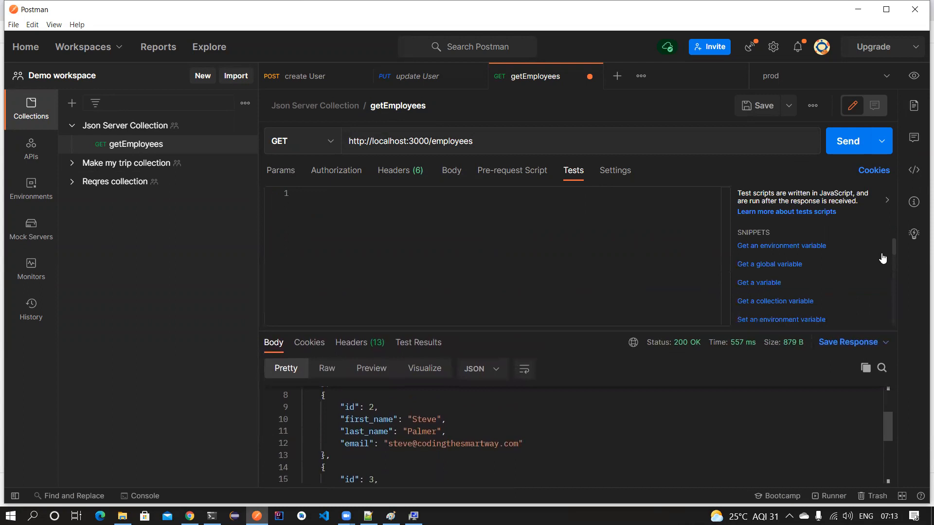
pyautogui.scroll(-5, 830, 288)
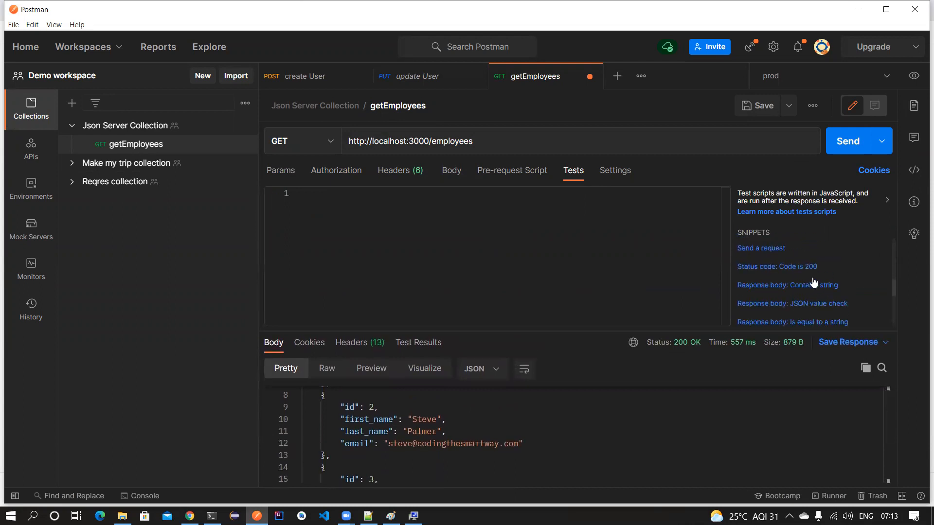
pyautogui.click(803, 267)
pyautogui.hotkey('ctrl', 's')
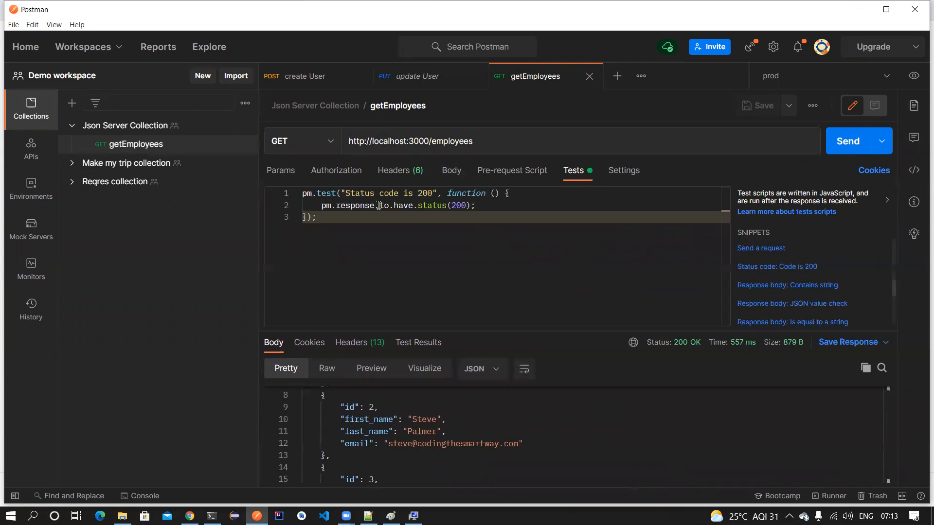
pyautogui.click(245, 126)
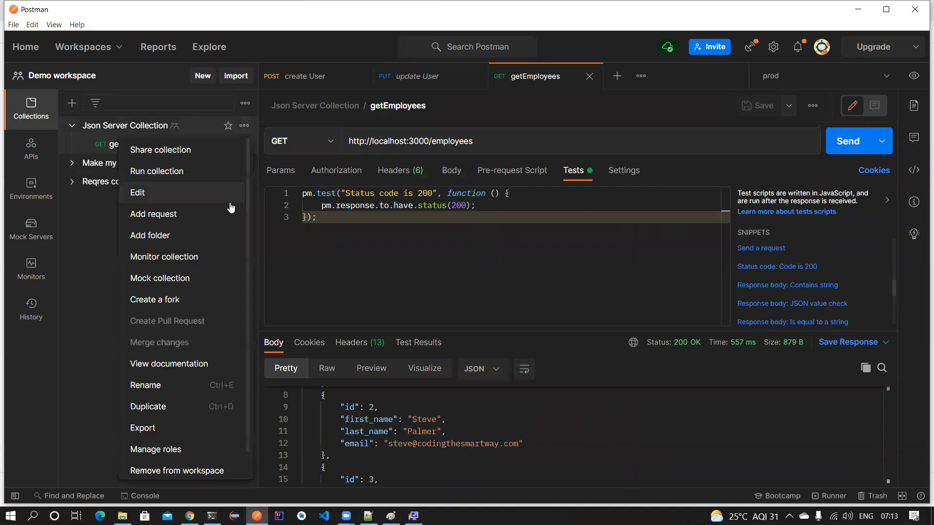
# - Add an addEmployee POST request to localhost:3000/employees with a raw JSON body
pyautogui.click(154, 214)
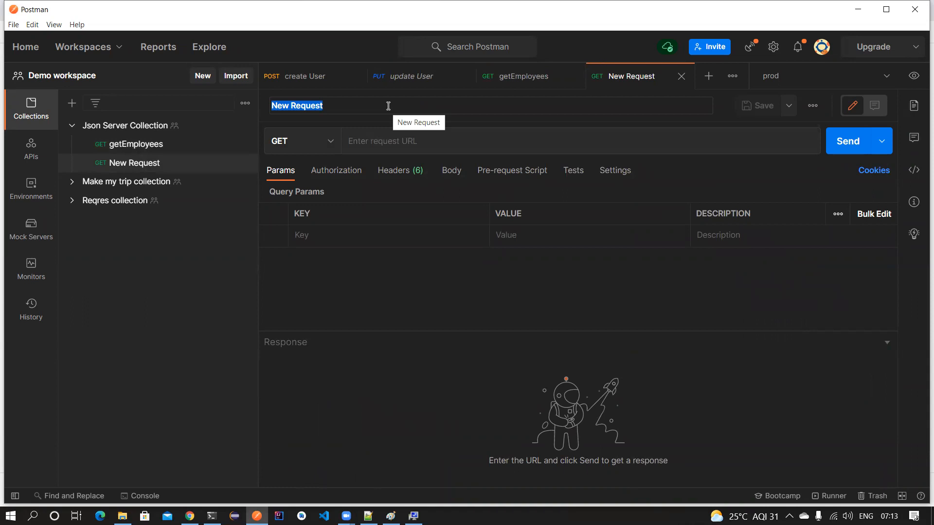
pyautogui.write('addEmployee')
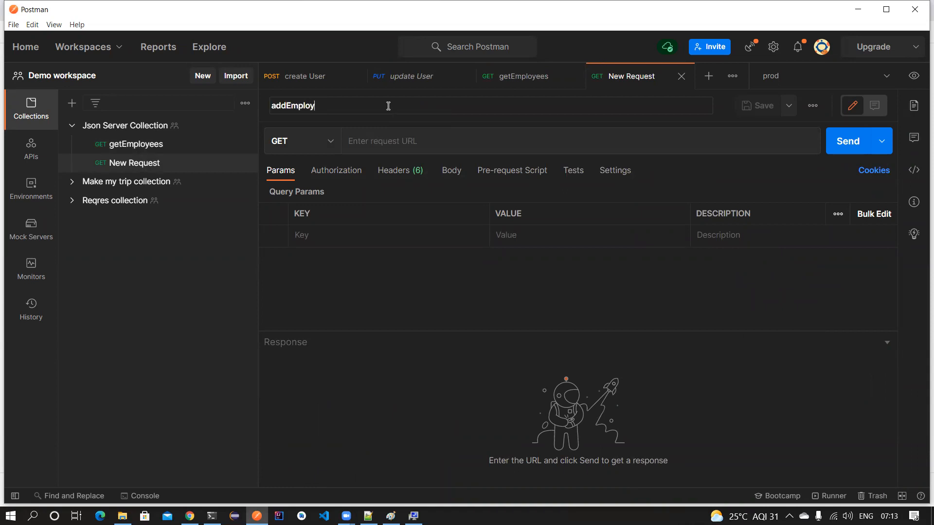
pyautogui.click(398, 139)
pyautogui.write('http://localhost:3000/employees')
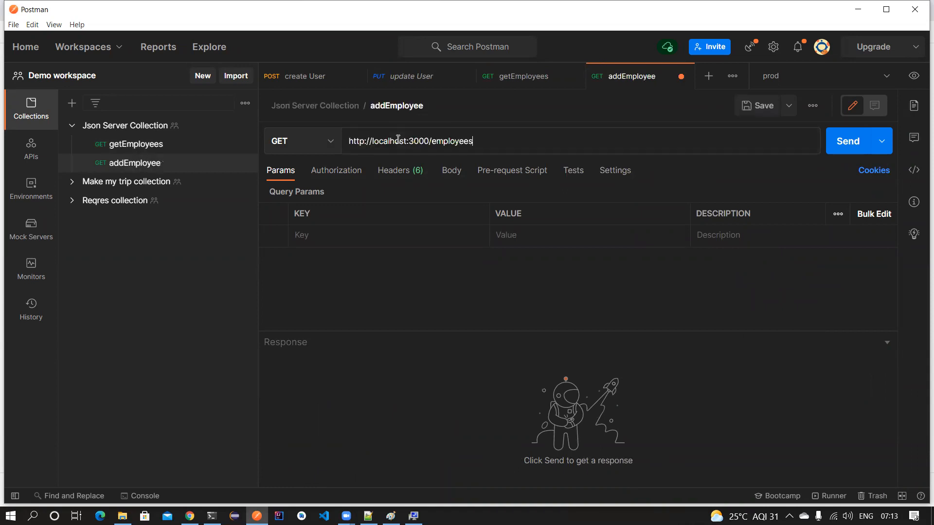
pyautogui.click(316, 144)
pyautogui.click(308, 193)
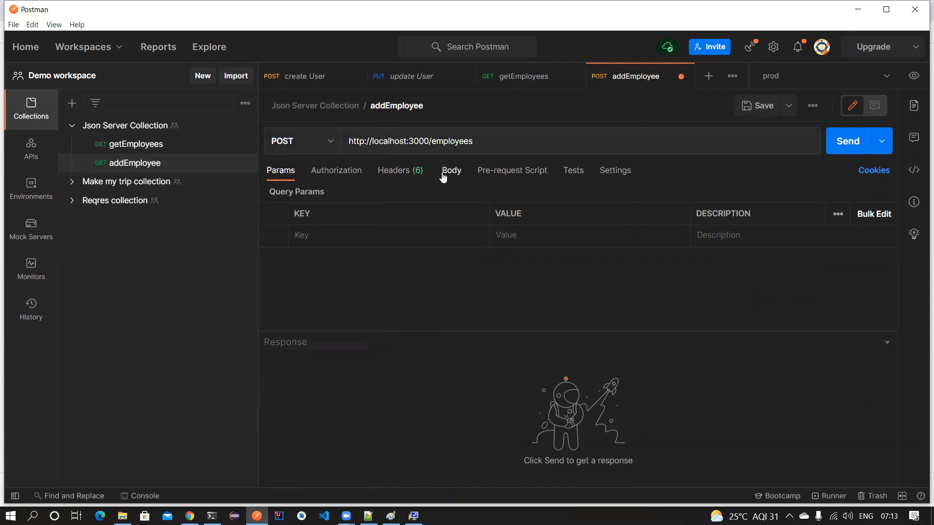
pyautogui.click(450, 171)
pyautogui.click(492, 194)
pyautogui.click(630, 194)
pyautogui.click(642, 265)
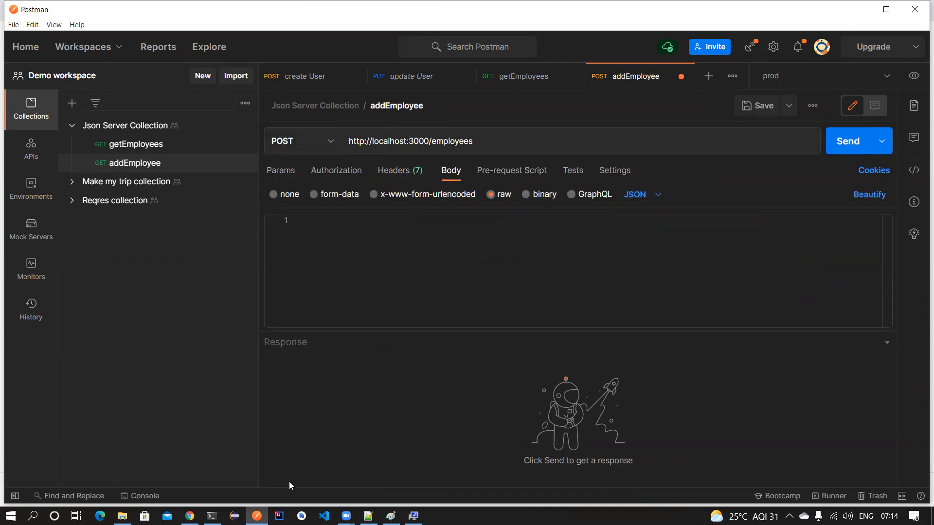
# - Paste the id 3 employee record copied from db.json into the addEmployee body
pyautogui.click(368, 515)
pyautogui.moveTo(68, 248); pyautogui.dragTo(77, 314)
pyautogui.hotkey('ctrl', 'c')
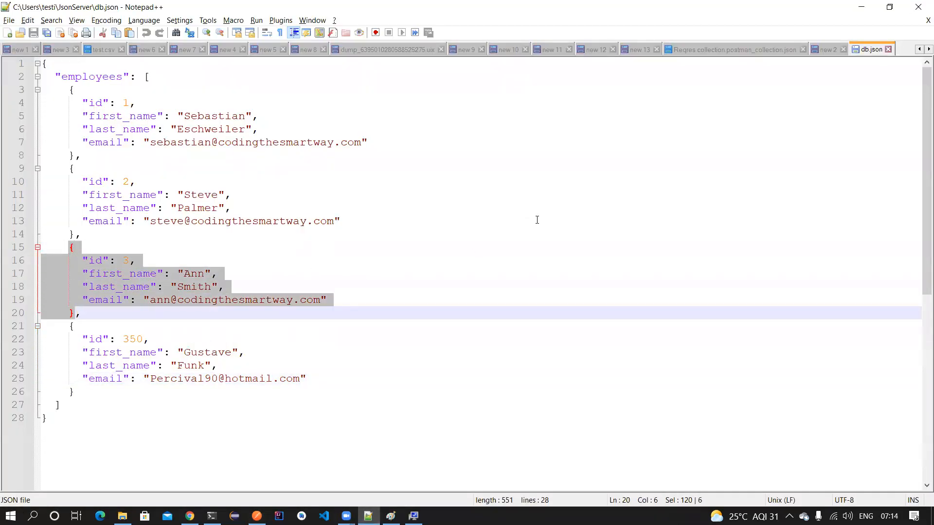
pyautogui.hotkey('alt', 'Tab')
pyautogui.hotkey('ctrl', 'v')
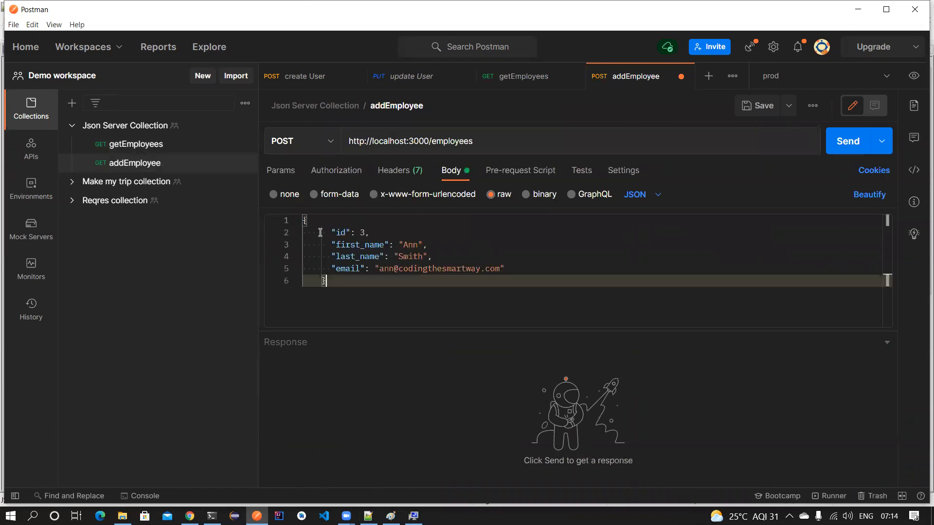
pyautogui.click(364, 233)
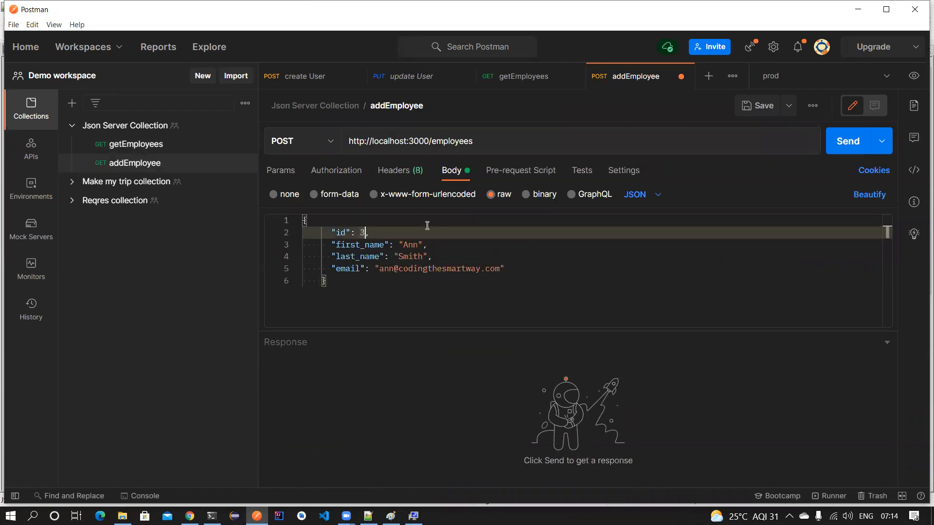
# - Replace the id and first name values with {{$randomInt}} and {{$randomFirstName}}
pyautogui.press('BackSpace')
pyautogui.write('{{$randomIn')
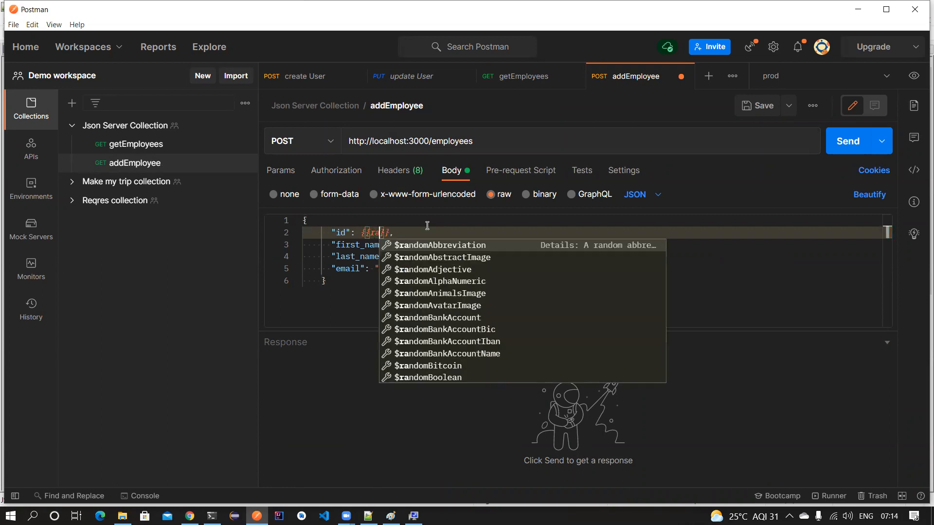
pyautogui.write('t')
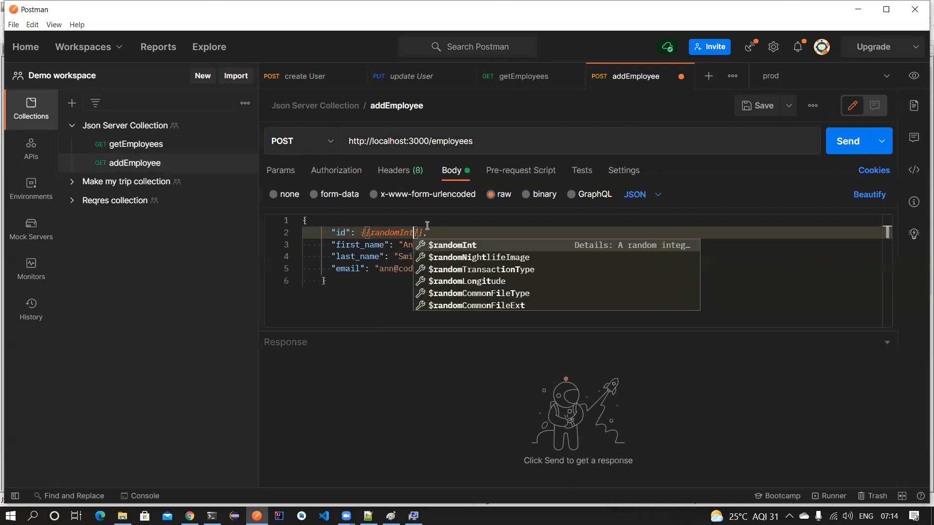
pyautogui.click(475, 246)
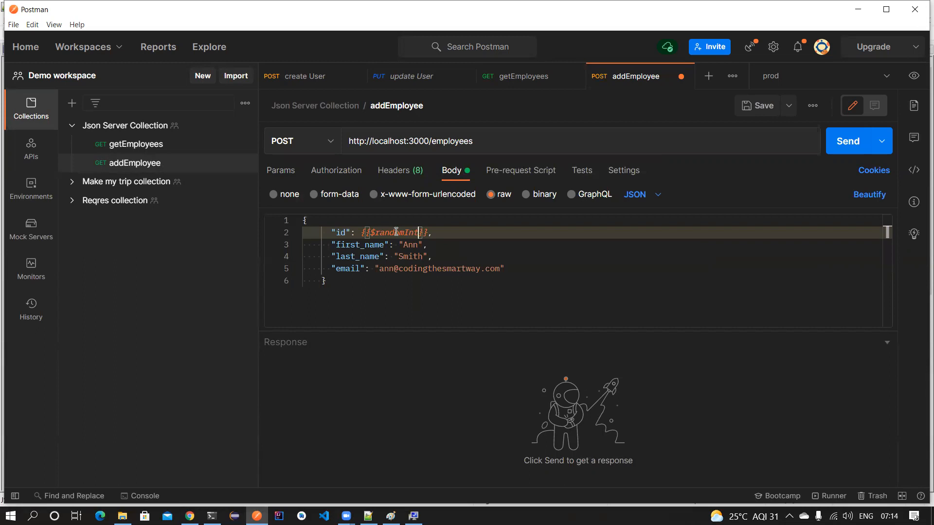
pyautogui.click(437, 233)
pyautogui.moveTo(361, 232); pyautogui.dragTo(428, 232)
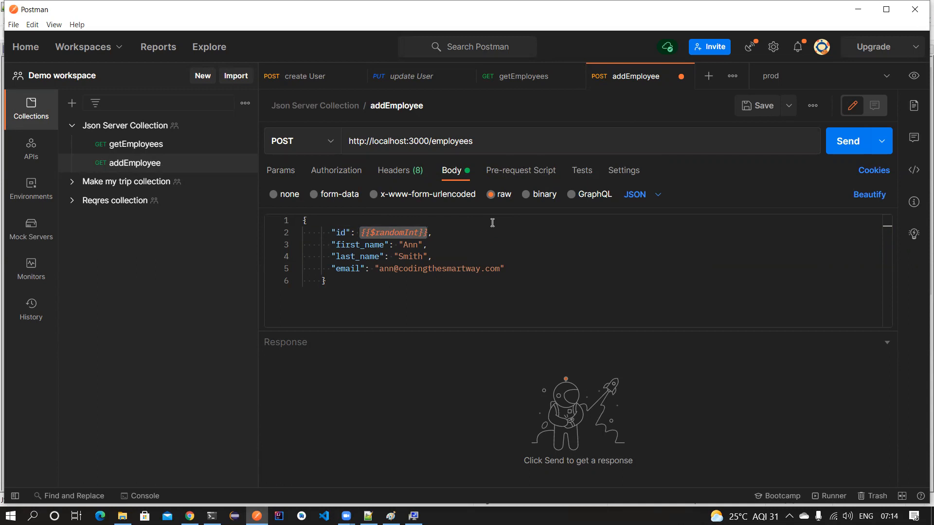
pyautogui.press('Down')
pyautogui.press('Left')
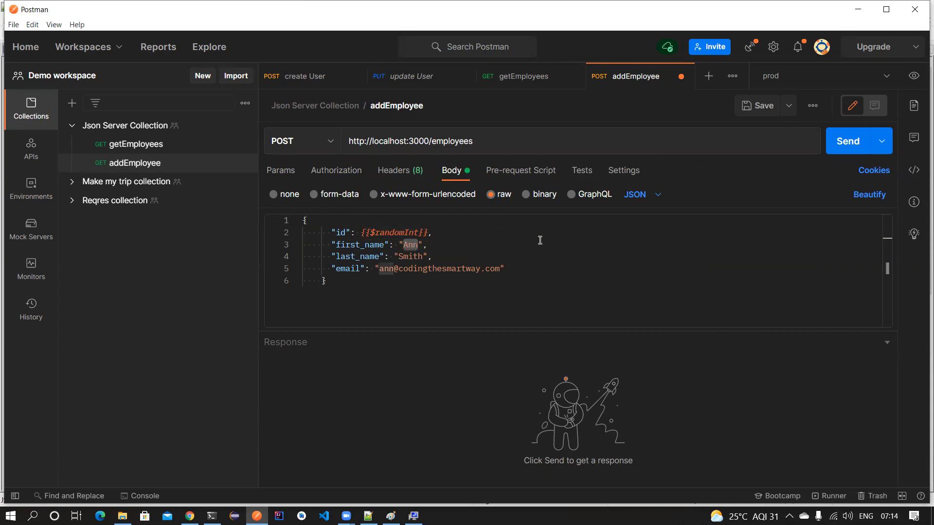
pyautogui.press('BackSpace')
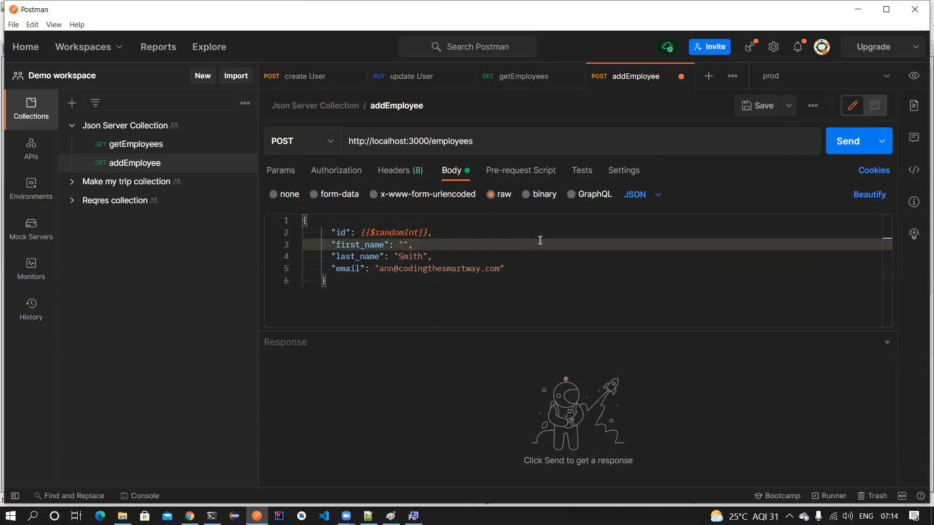
pyautogui.write('{{}}$randomFirstName')
pyautogui.press('Return')
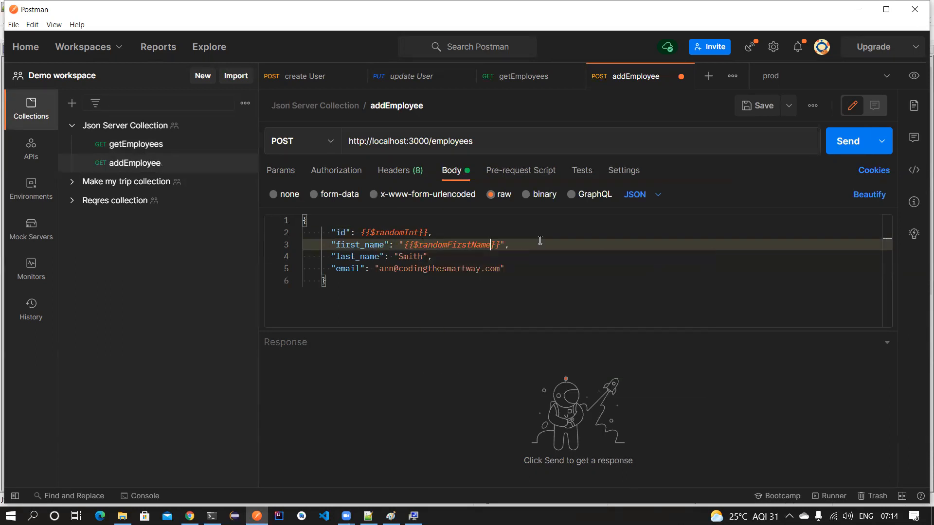
# - Use {{$randomLastName}} and {{$randomEmail}} for last name and email, then save and send, creating id 729
pyautogui.doubleClick(415, 257)
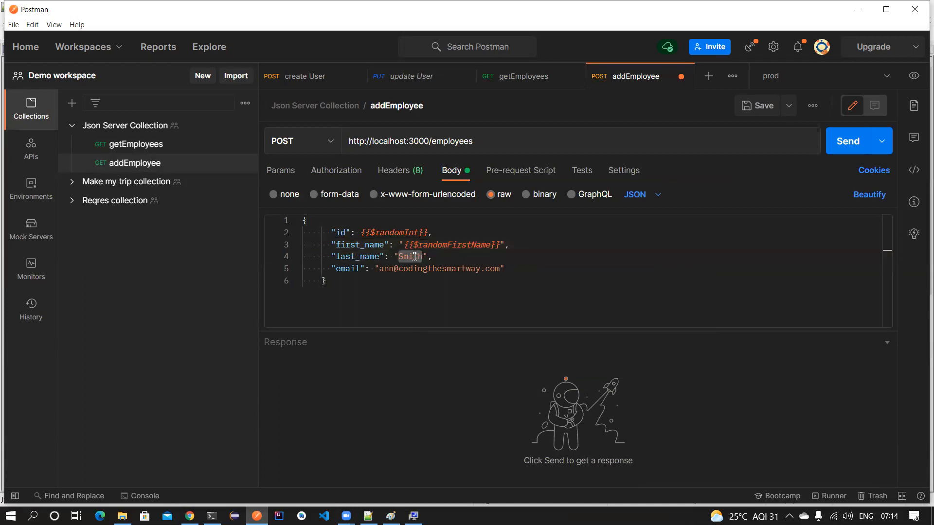
pyautogui.press('BackSpace')
pyautogui.write('{{$$randomLastName')
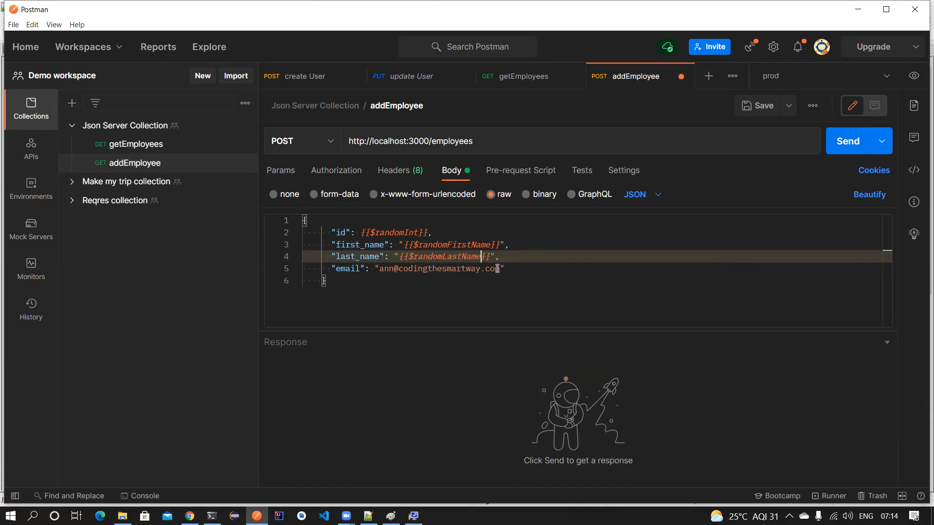
pyautogui.moveTo(497, 269); pyautogui.dragTo(380, 270)
pyautogui.write('{')
pyautogui.press('BackSpace')
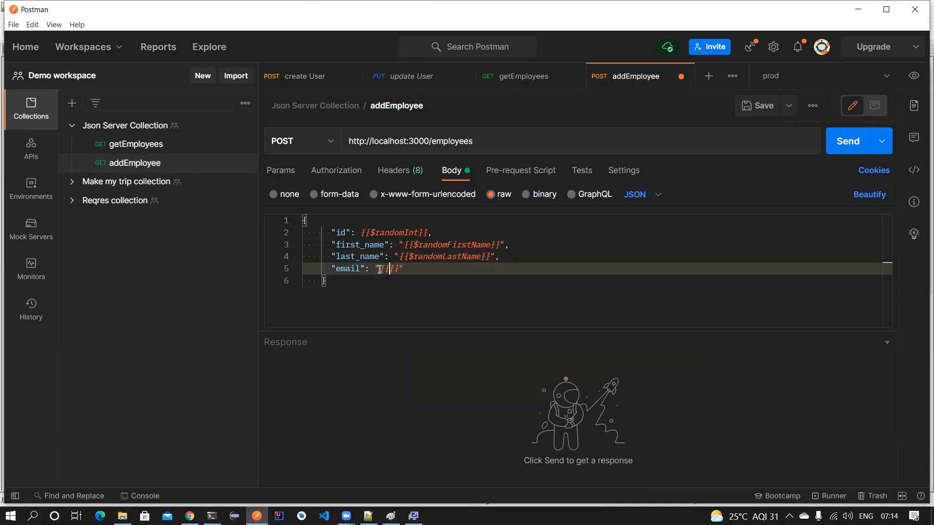
pyautogui.write('ema')
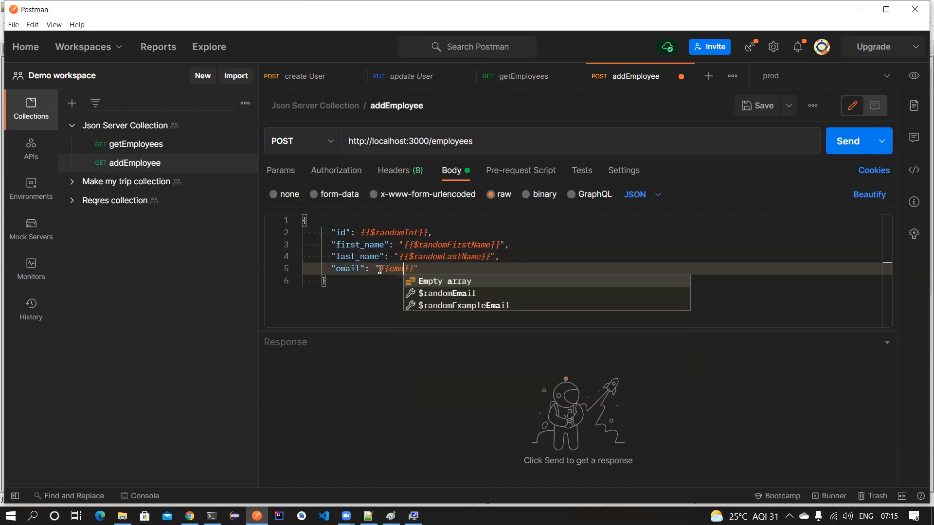
pyautogui.press('Down')
pyautogui.press('Return')
pyautogui.hotkey('ctrl', 's')
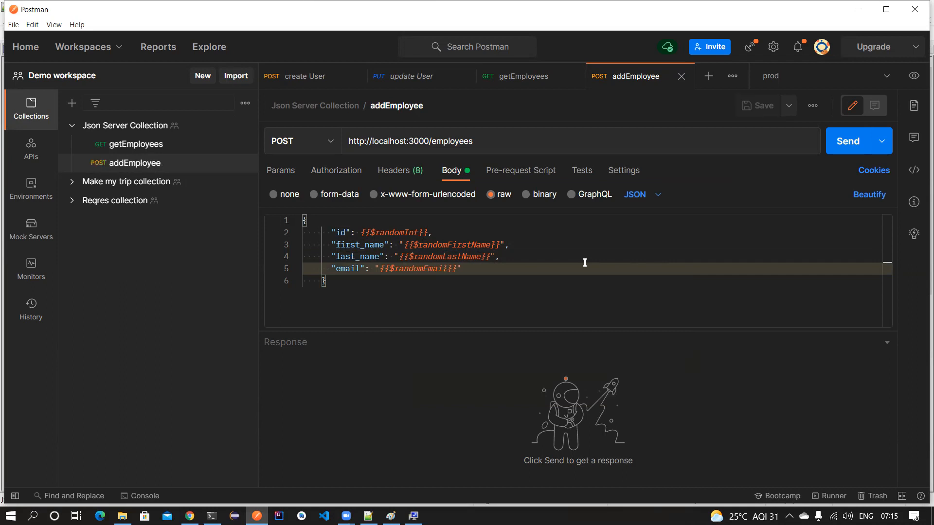
pyautogui.click(840, 142)
# - Reload db.json in Notepad++ and locate the new employee record with id 729
pyautogui.doubleClick(355, 403)
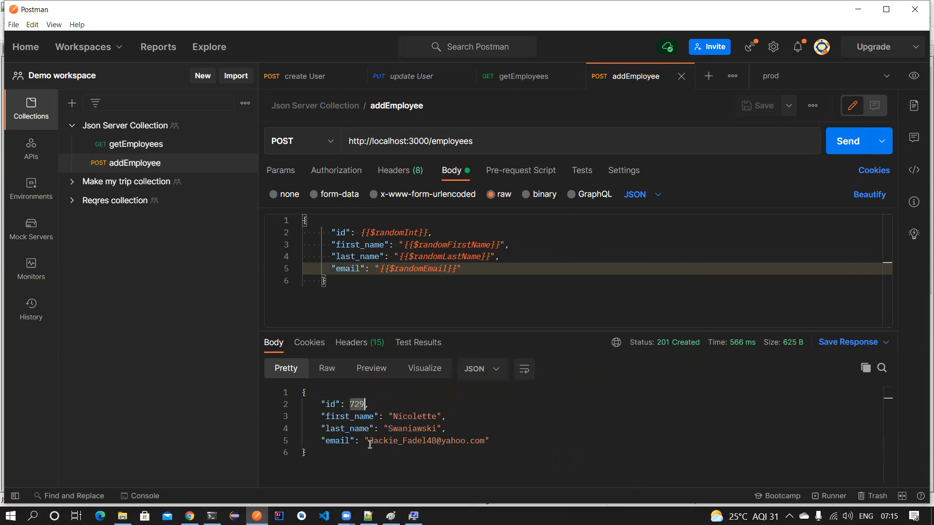
pyautogui.click(368, 515)
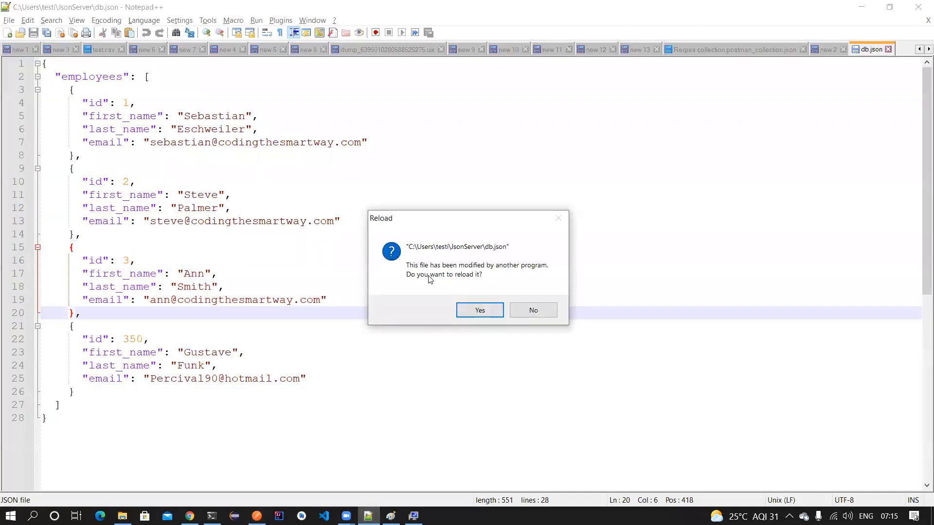
pyautogui.click(480, 311)
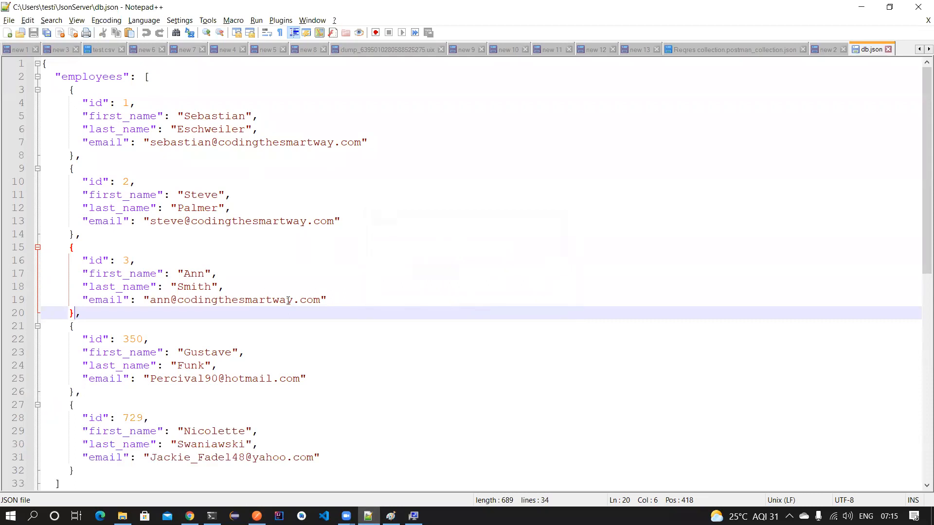
pyautogui.scroll(-3, 238, 323)
pyautogui.moveTo(60, 290); pyautogui.dragTo(78, 350)
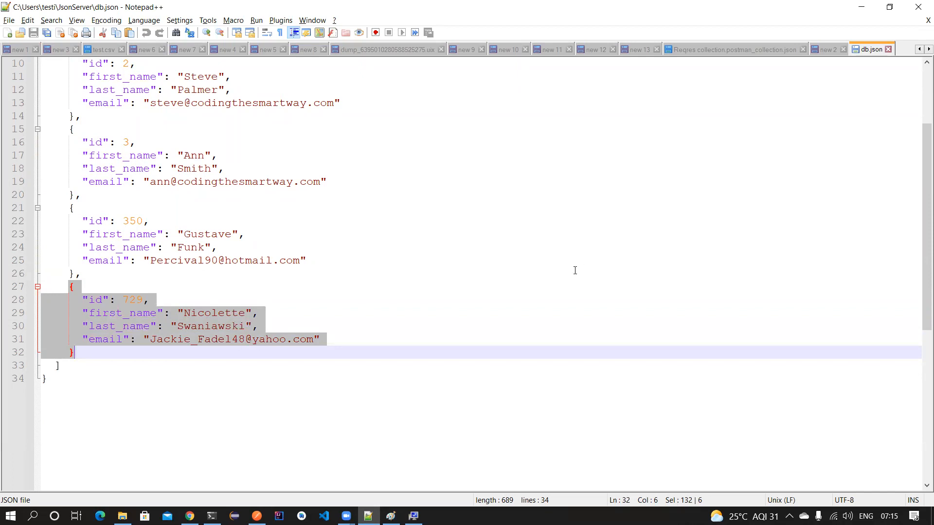
# - Bring up the addEmployee request's test scripts in Postman
pyautogui.hotkey('alt', 'Tab')
pyautogui.click(582, 171)
pyautogui.scroll(-5, 762, 275)
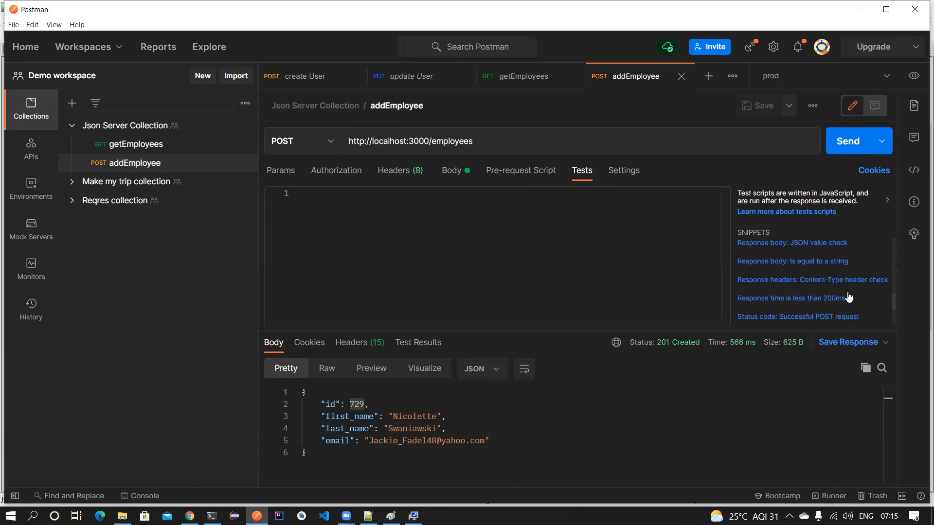
# - Add the 'Successful POST request' test accepting status [201, 202] and save addEmployee
pyautogui.click(743, 257)
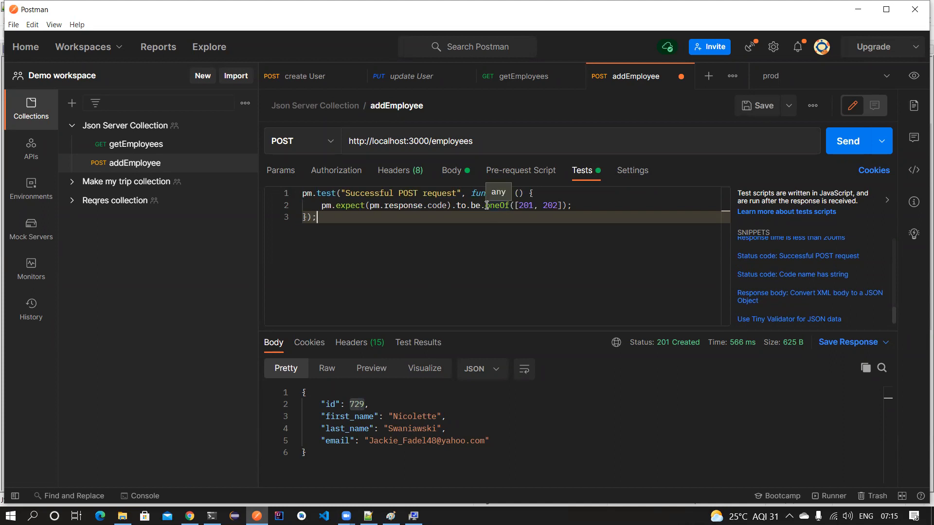
pyautogui.click(508, 205)
pyautogui.moveTo(516, 205); pyautogui.dragTo(562, 205)
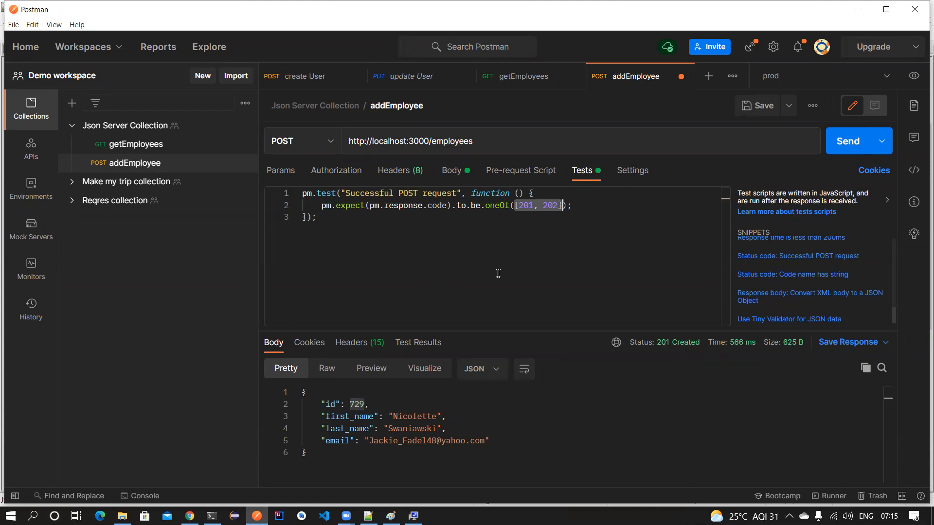
pyautogui.click(485, 240)
pyautogui.hotkey('ctrl', 's')
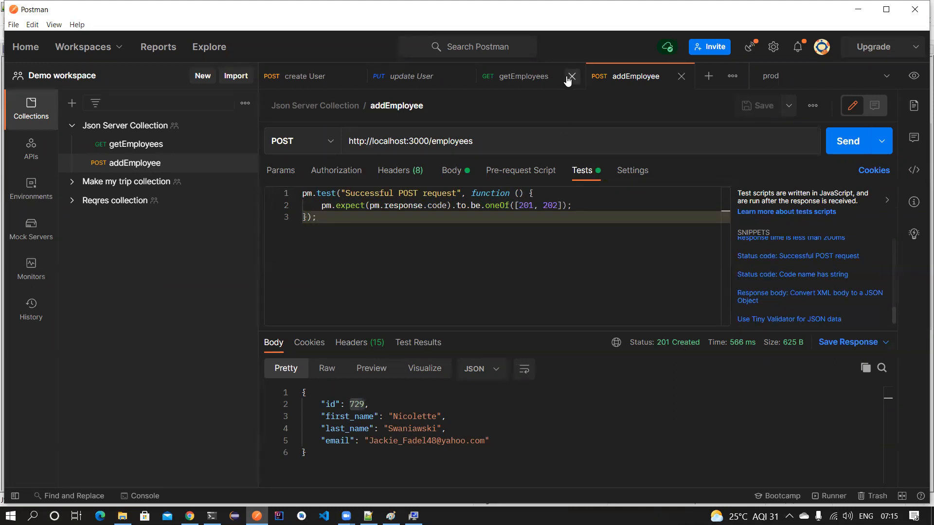
# - Close the getEmployees, update User and create User request tabs
pyautogui.click(569, 78)
pyautogui.click(470, 77)
pyautogui.click(359, 77)
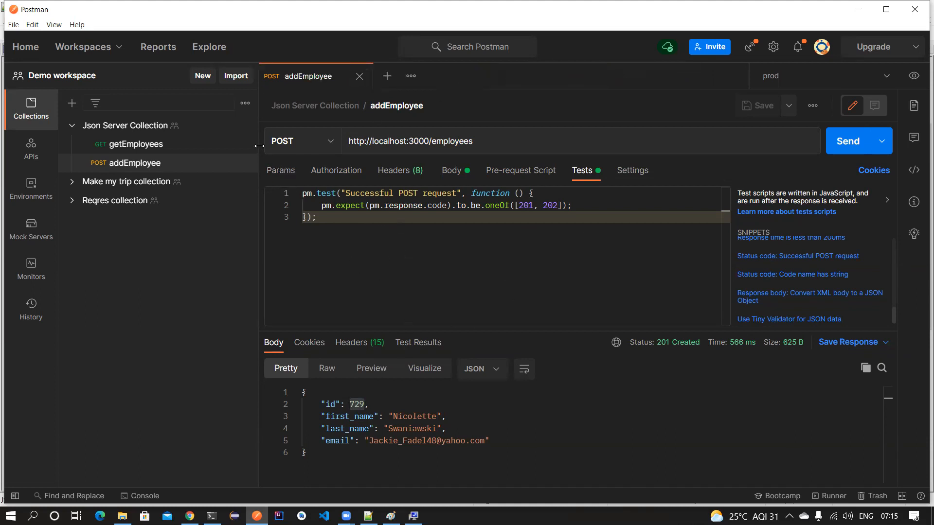
# - Add a new request named getEmployeeDetail to Json Server Collection
pyautogui.click(245, 125)
pyautogui.click(194, 210)
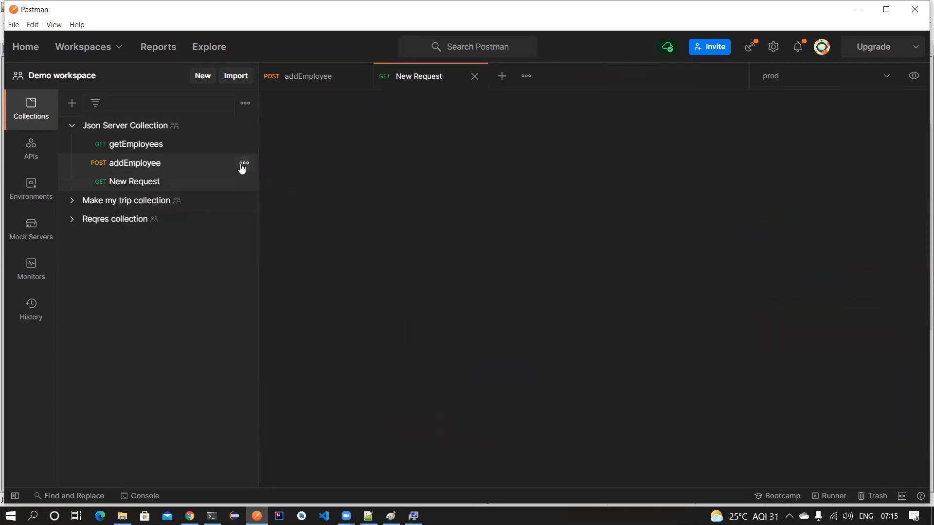
pyautogui.write('ge')
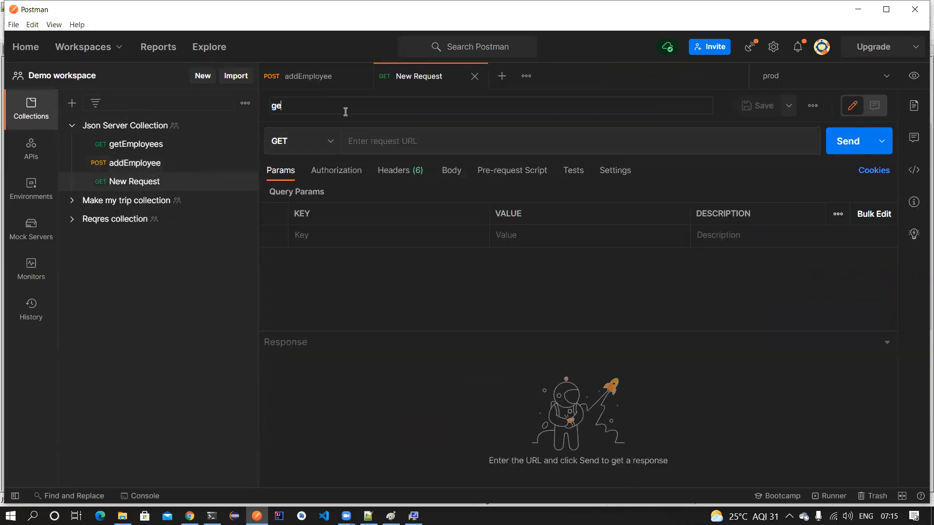
pyautogui.write('tEmplpoeeDe')
pyautogui.click(357, 129)
# - Copy addEmployee's employees URL into getEmployeeDetail and append /:id
pyautogui.click(318, 82)
pyautogui.click(506, 145)
pyautogui.hotkey('ctrl', 'a')
pyautogui.hotkey('ctrl', 'c')
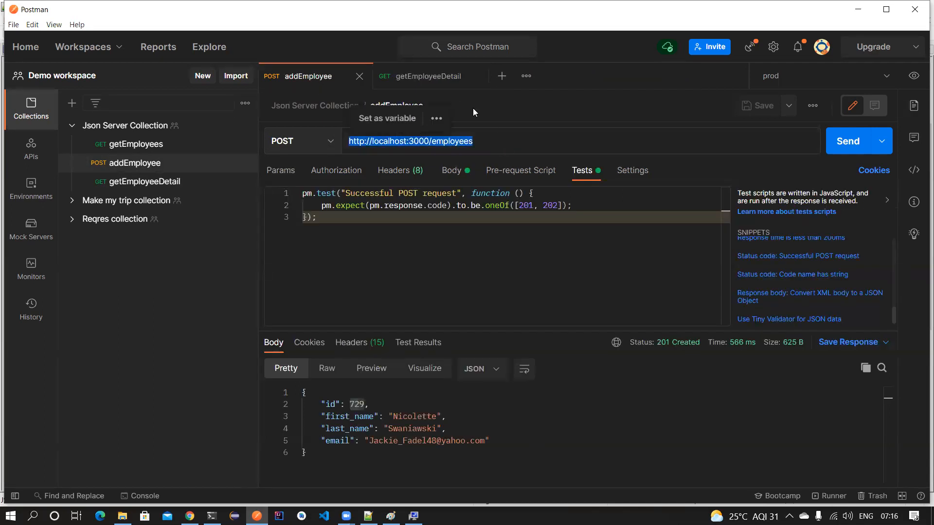
pyautogui.click(446, 78)
pyautogui.hotkey('ctrl', 'v')
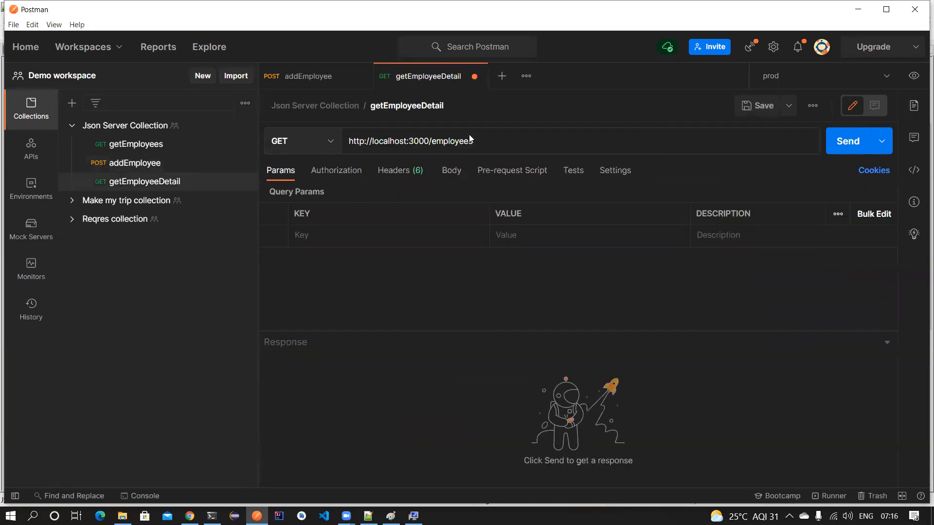
pyautogui.write('/:id')
pyautogui.click(547, 301)
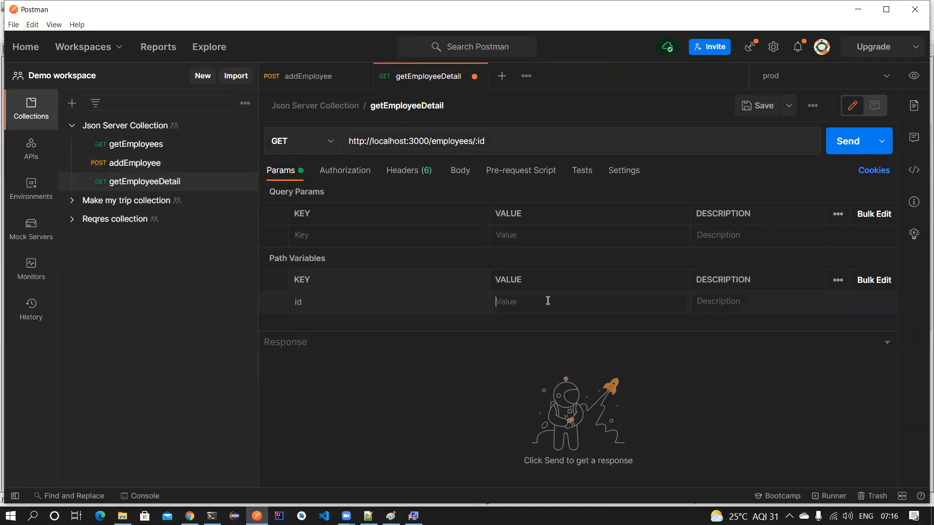
# - Compare the new employee's id 729 in addEmployee's response with the :id path variable
pyautogui.click(305, 78)
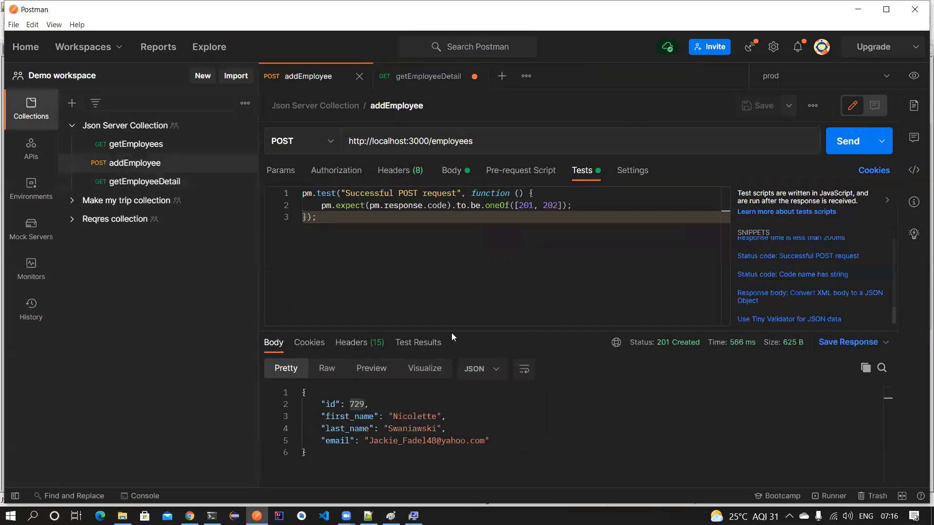
pyautogui.doubleClick(358, 405)
pyautogui.click(416, 76)
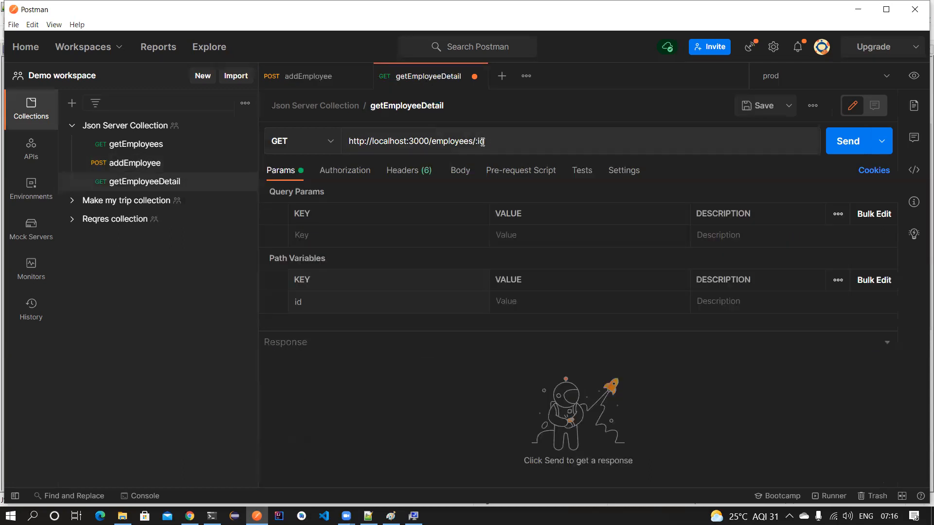
pyautogui.doubleClick(479, 141)
pyautogui.click(309, 76)
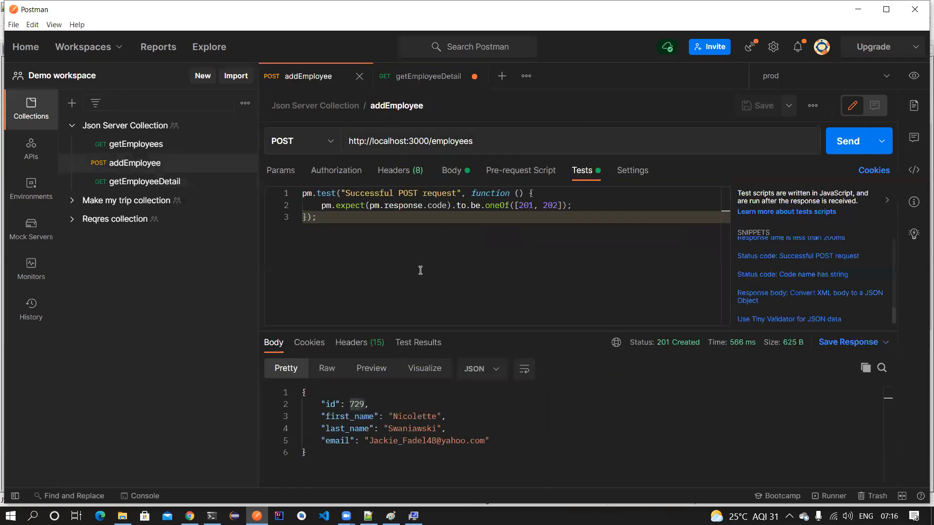
# - Add the 'Set a collection variable' snippet to addEmployee's tests with key "id"
pyautogui.press('Return')
pyautogui.press('Return')
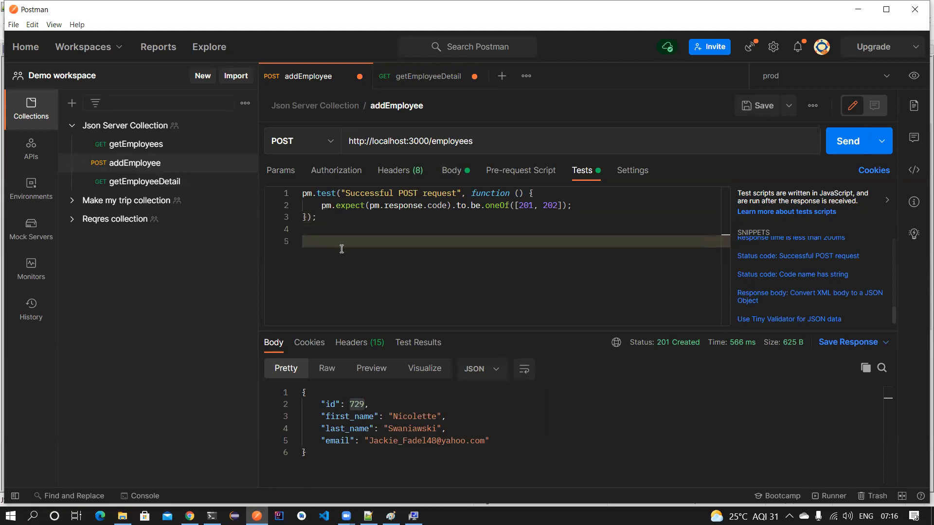
pyautogui.scroll(5, 825, 304)
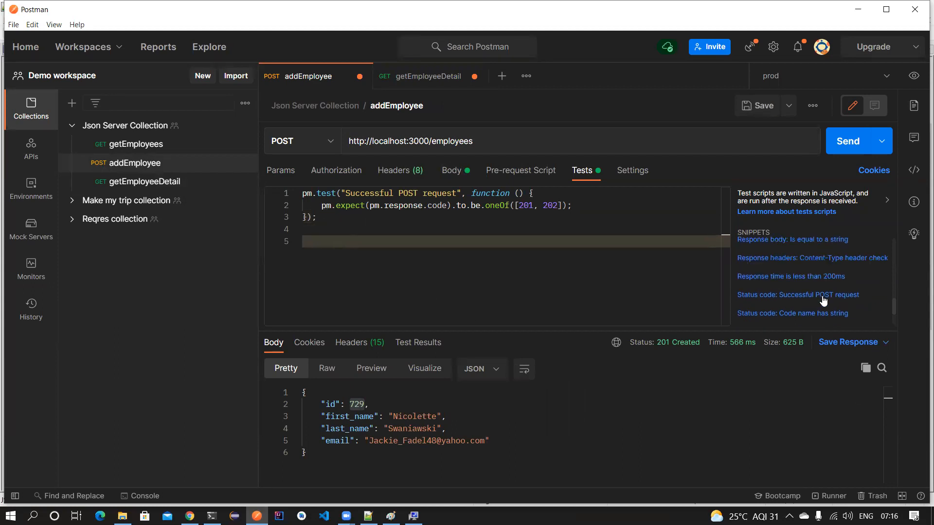
pyautogui.scroll(3, 809, 279)
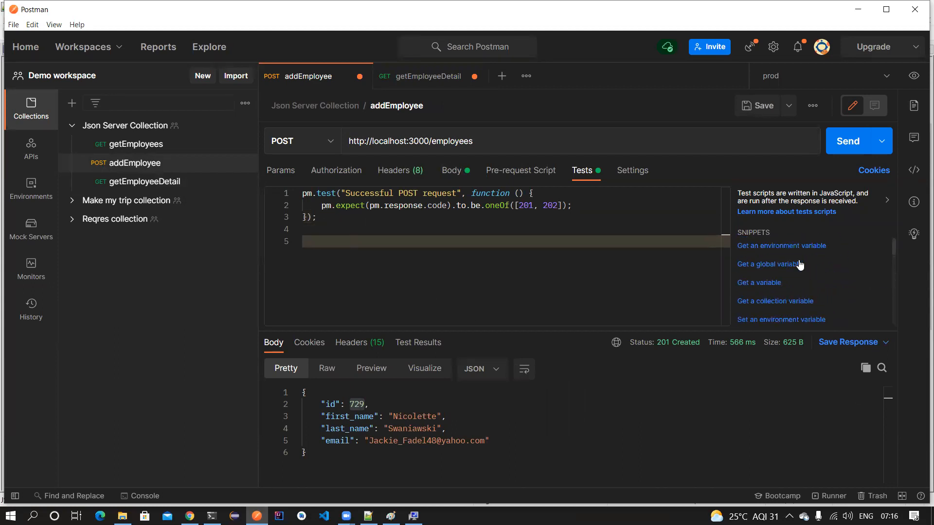
pyautogui.scroll(-1, 790, 302)
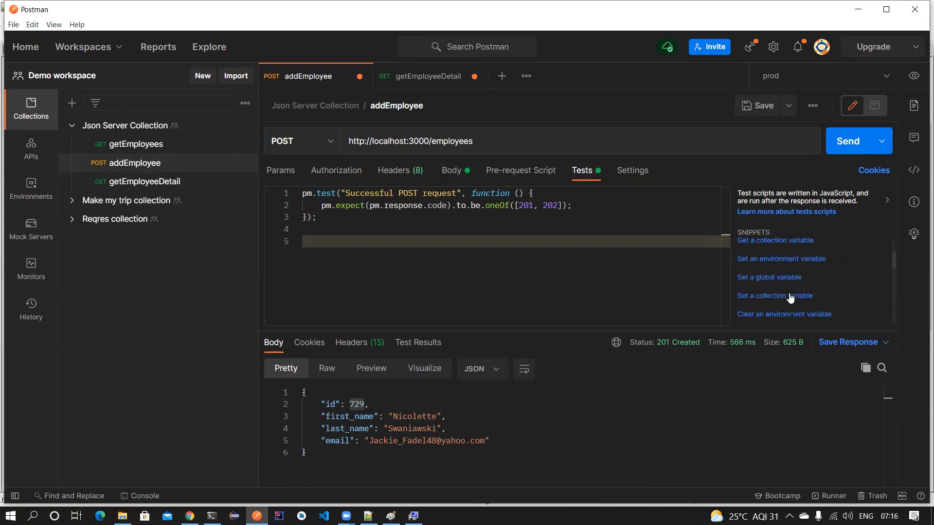
pyautogui.click(789, 296)
pyautogui.doubleClick(482, 242)
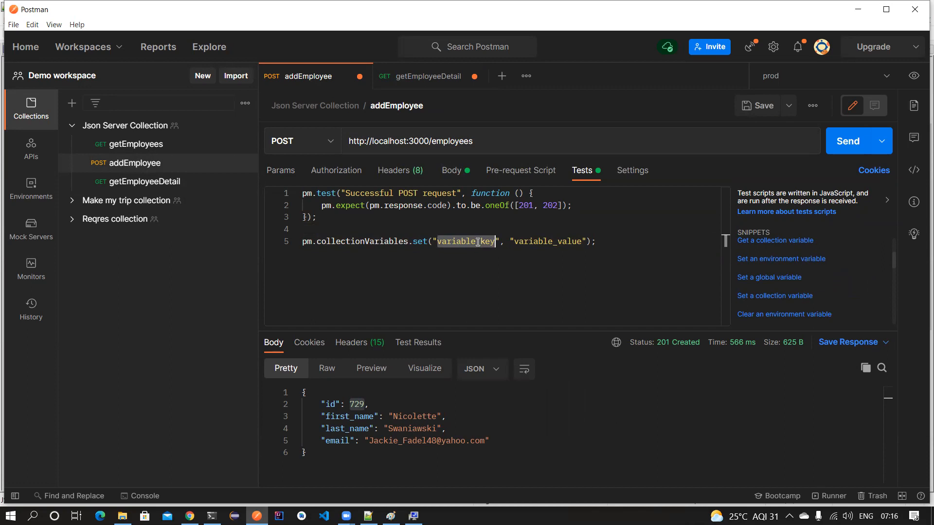
pyautogui.press('BackSpace')
pyautogui.write('id')
pyautogui.doubleClick(489, 242)
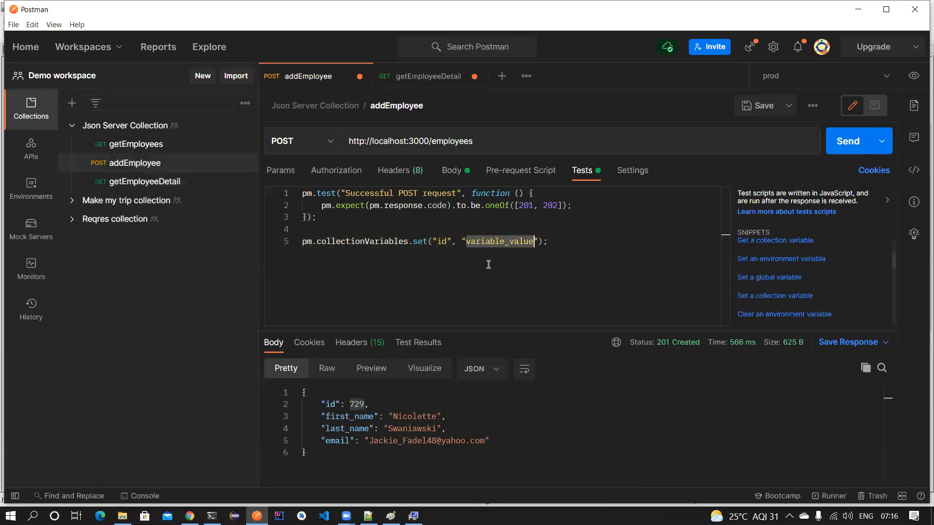
# - Set the variable's value to pm.response.json().id and save the addEmployee tests
pyautogui.moveTo(306, 392)
pyautogui.mouseDown()
pyautogui.moveTo(331, 466)
pyautogui.moveTo(295, 395)
pyautogui.mouseUp()
pyautogui.click(312, 392)
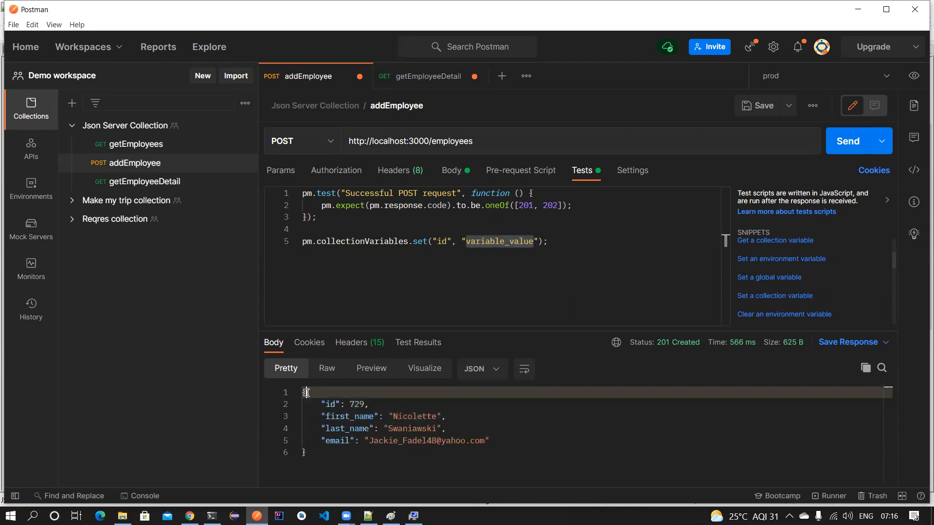
pyautogui.doubleClick(330, 404)
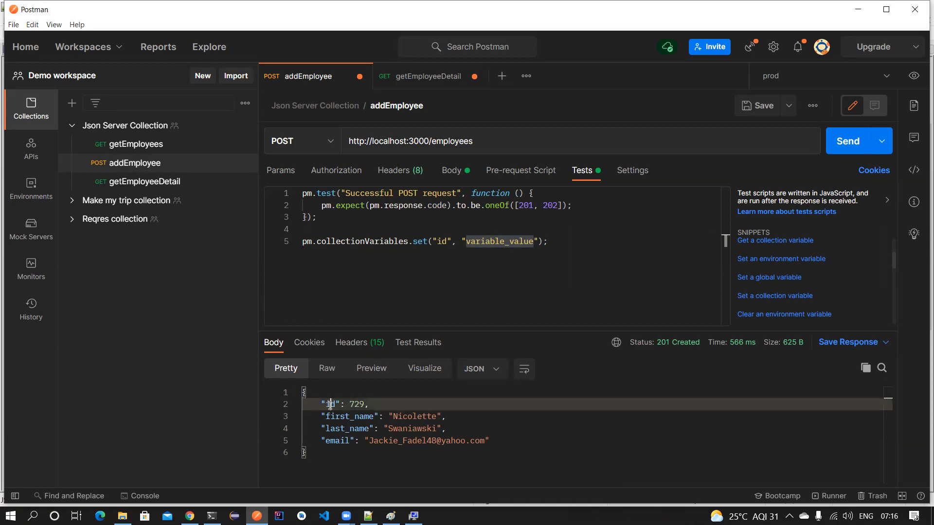
pyautogui.doubleClick(531, 242)
pyautogui.press('BackSpace')
pyautogui.press('BackSpace')
pyautogui.write('pm.resp')
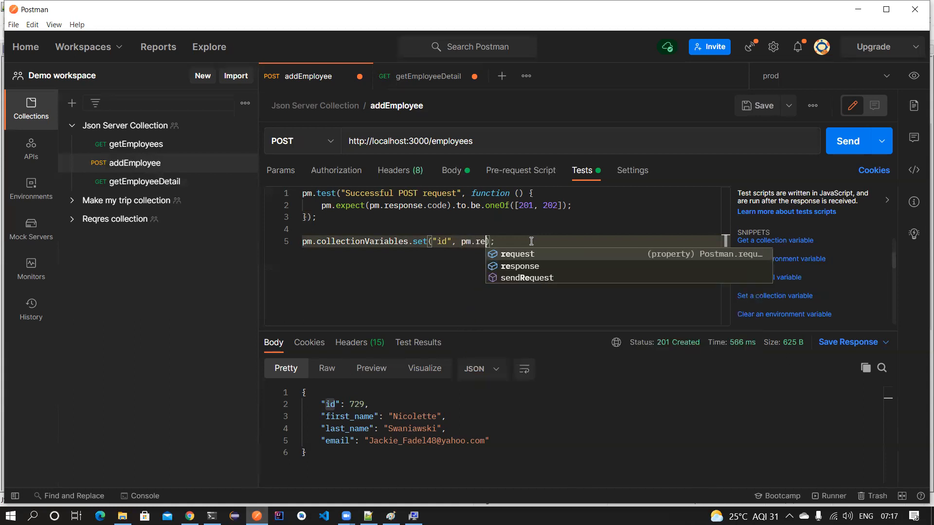
pyautogui.press('Tab')
pyautogui.write('.js')
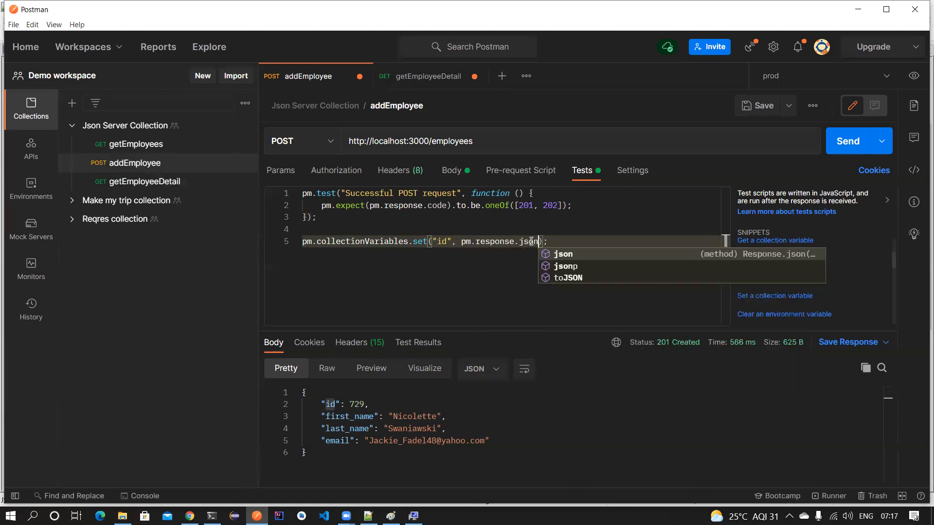
pyautogui.press('Tab')
pyautogui.write('()')
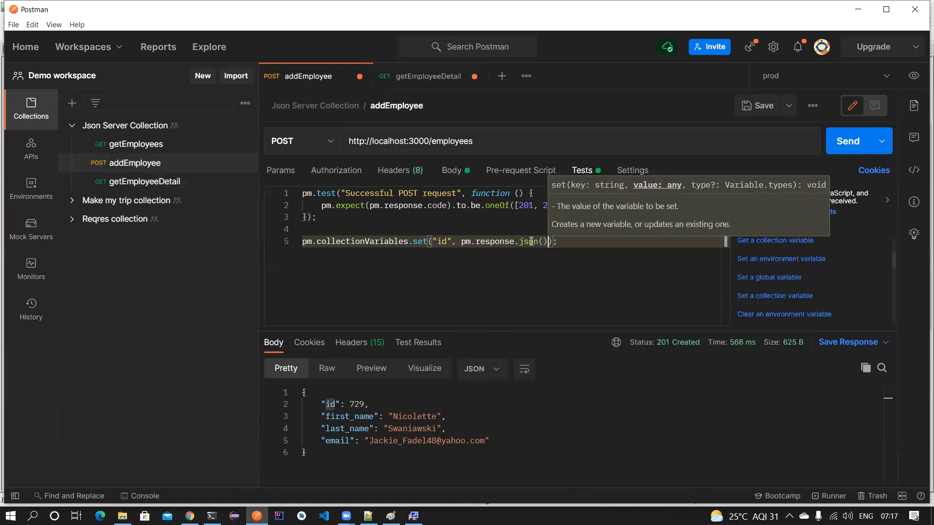
pyautogui.write('.id')
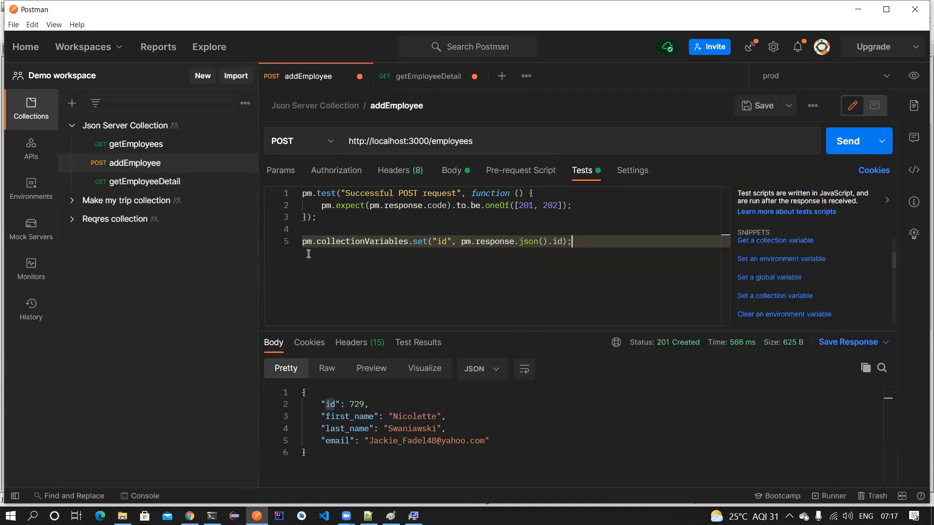
pyautogui.moveTo(530, 249); pyautogui.dragTo(299, 239)
pyautogui.hotkey('ctrl', 's')
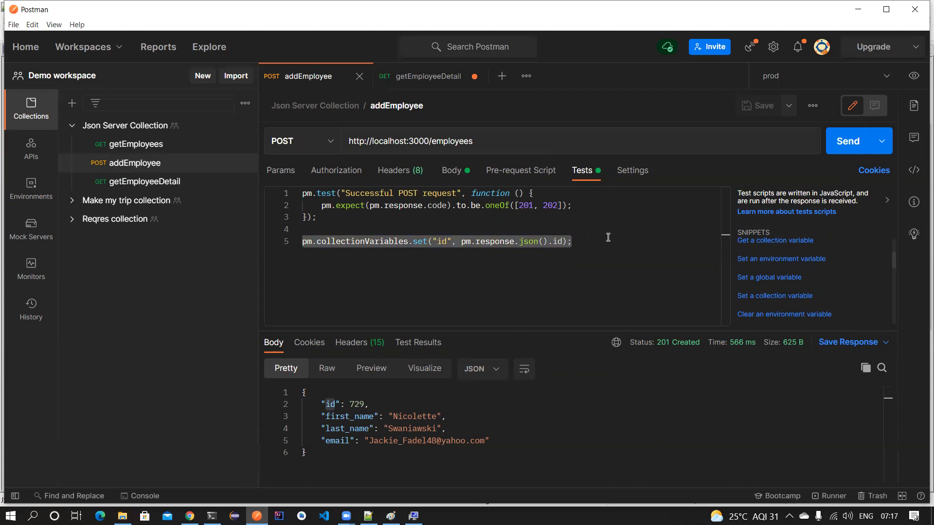
pyautogui.click(428, 77)
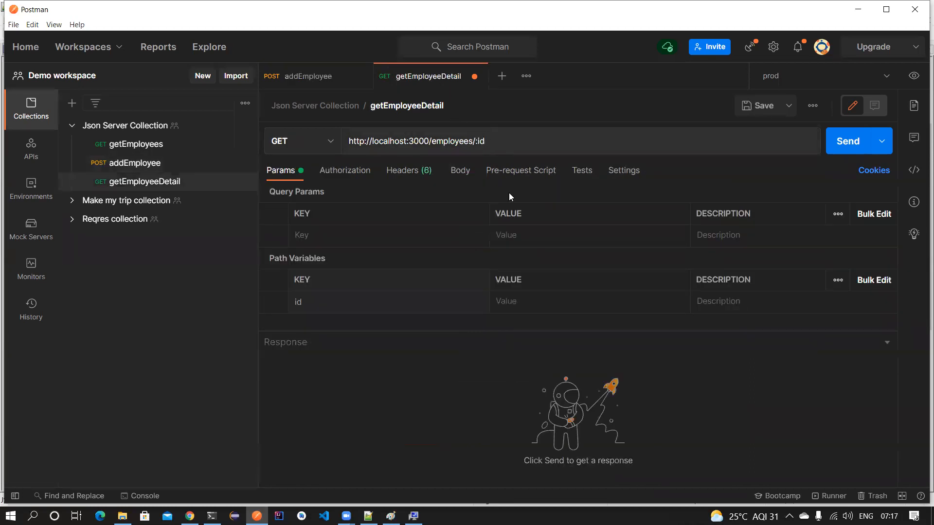
# - Set getEmployeeDetail's id path variable to the id collection variable and save it
pyautogui.click(514, 301)
pyautogui.write('{{')
pyautogui.hotkey('ctrl', 's')
# - Resend addEmployee to create employee 245 and check the collection's id variable
pyautogui.click(310, 77)
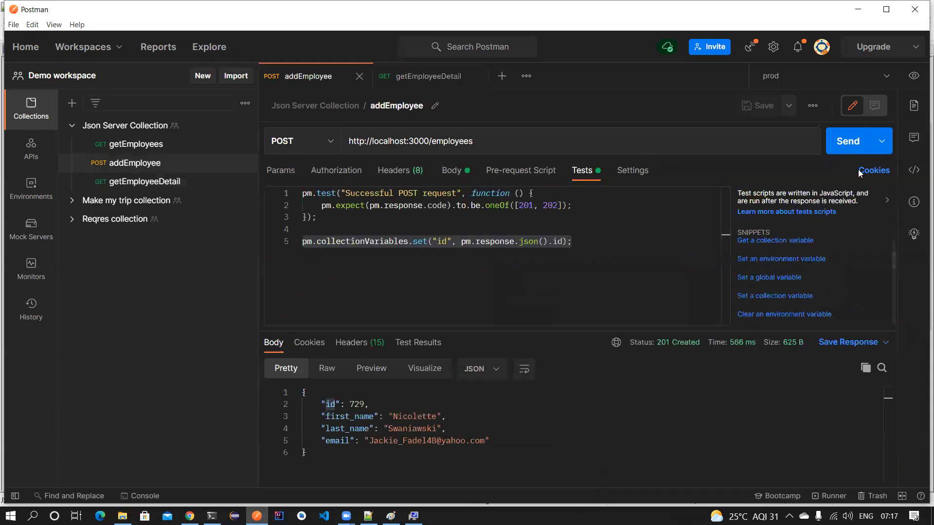
pyautogui.click(850, 145)
pyautogui.click(356, 407)
pyautogui.doubleClick(357, 406)
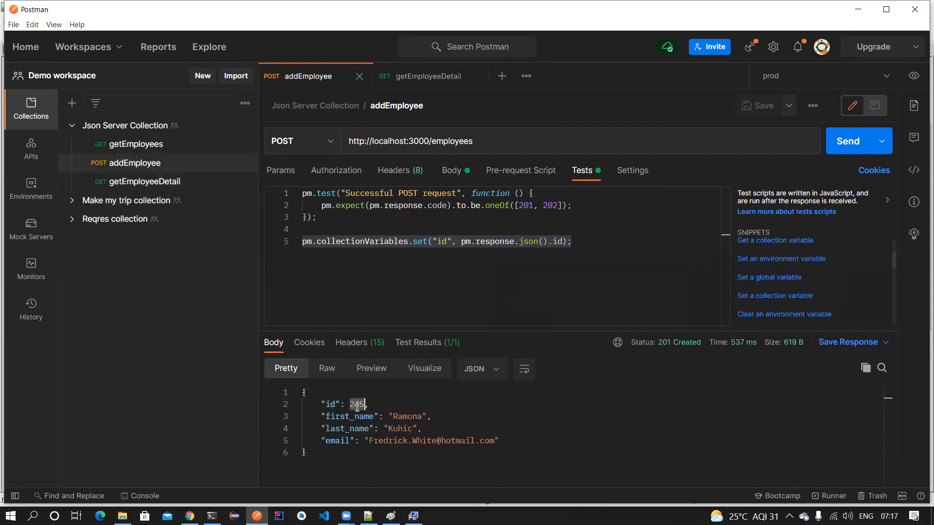
pyautogui.click(138, 125)
pyautogui.click(485, 143)
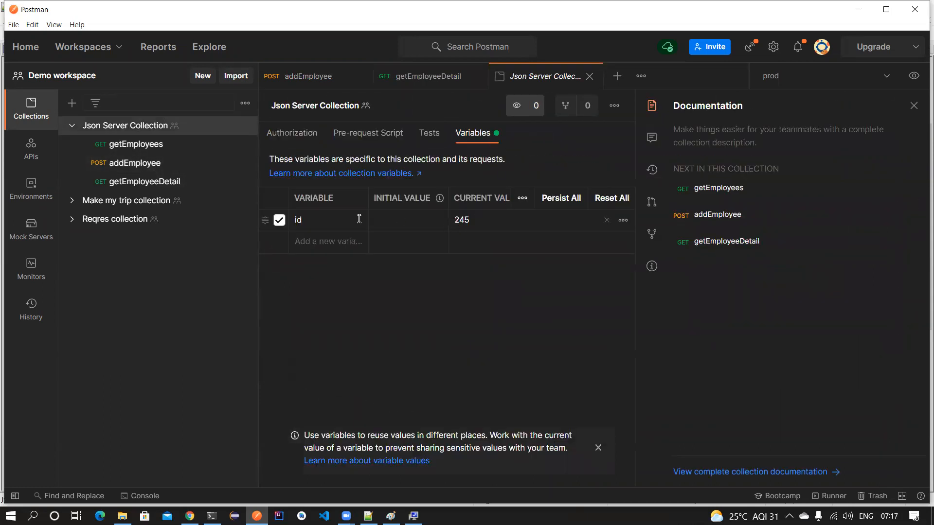
# - Fetch employee 245 with getEmployeeDetail, compare it against addEmployee, then close getEmployeeDetail
pyautogui.click(421, 76)
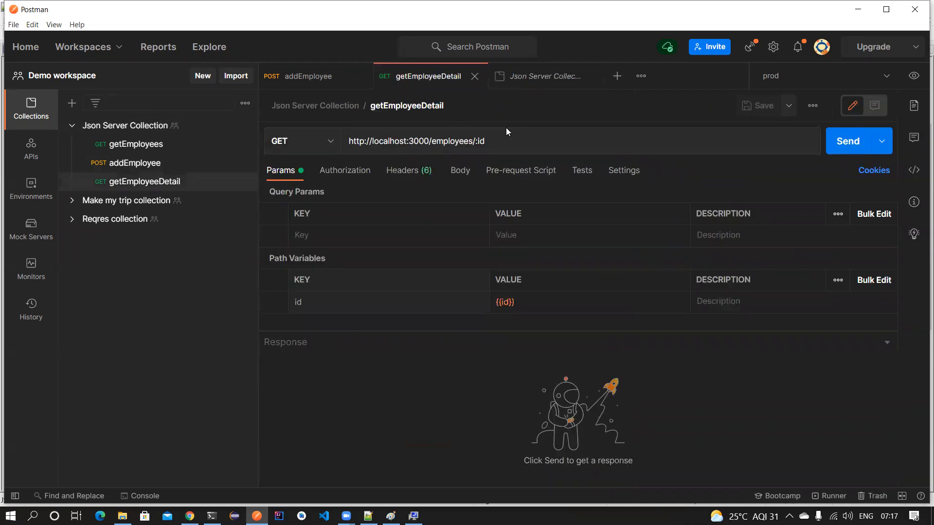
pyautogui.click(850, 142)
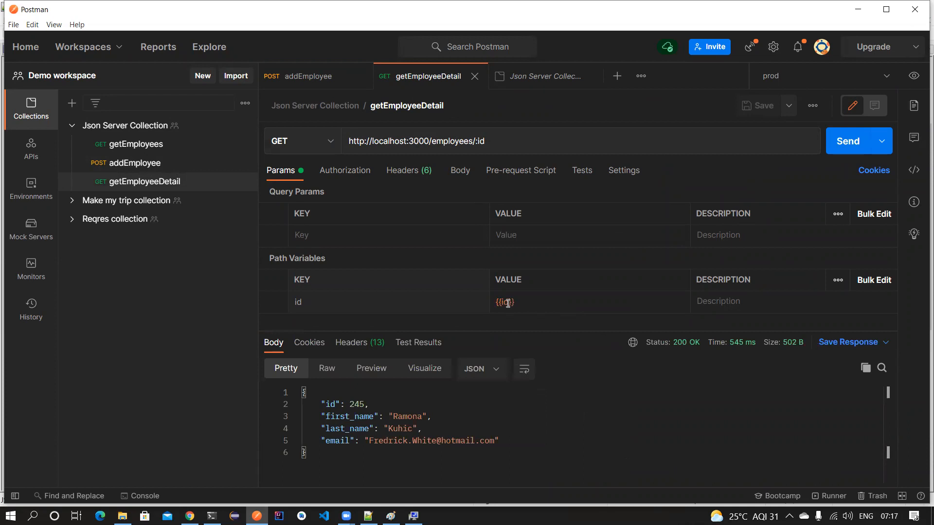
pyautogui.click(395, 417)
pyautogui.doubleClick(395, 416)
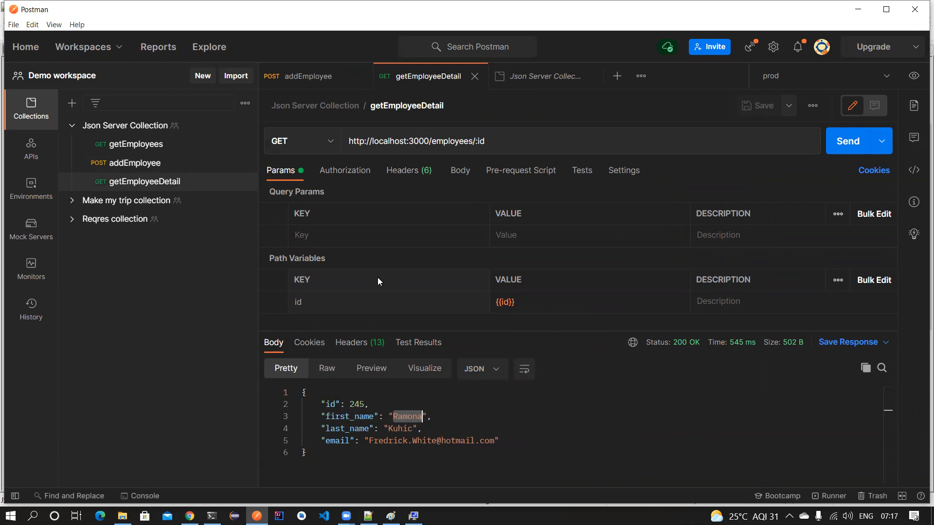
pyautogui.click(302, 77)
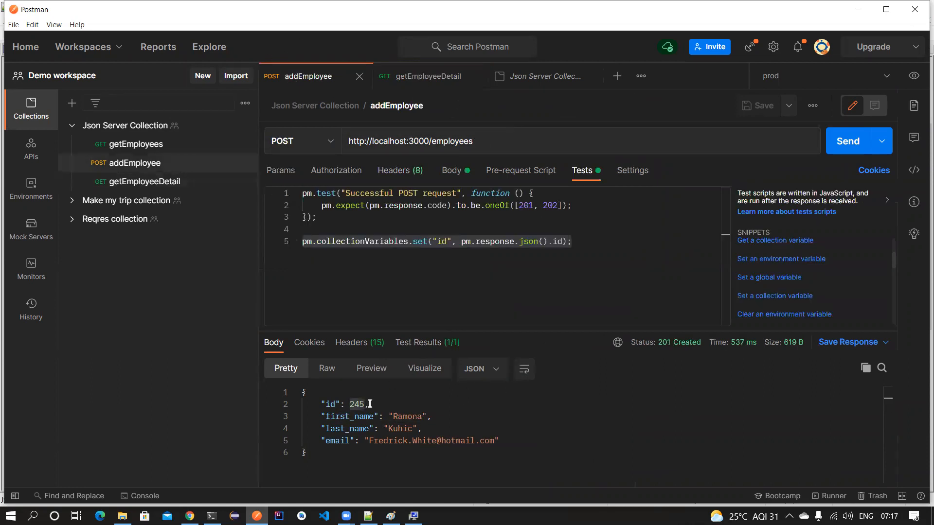
pyautogui.doubleClick(356, 405)
pyautogui.click(428, 77)
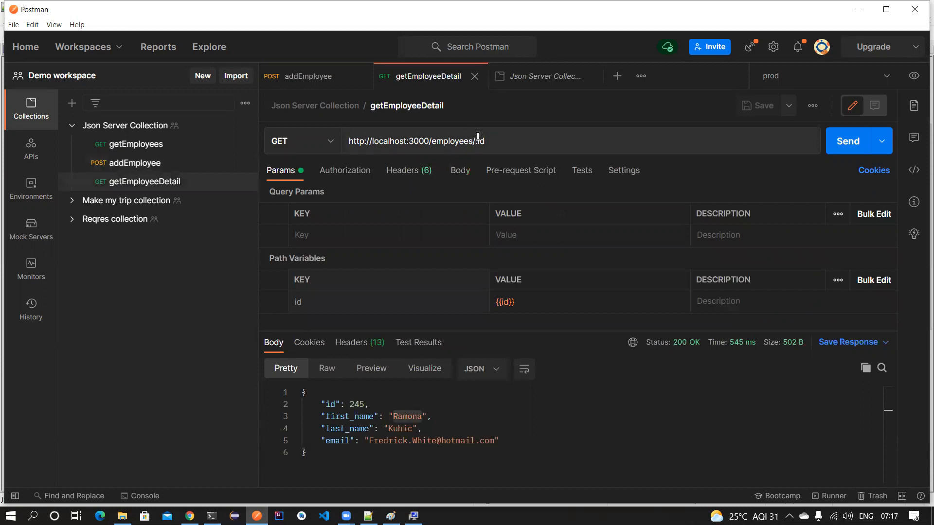
pyautogui.click(474, 77)
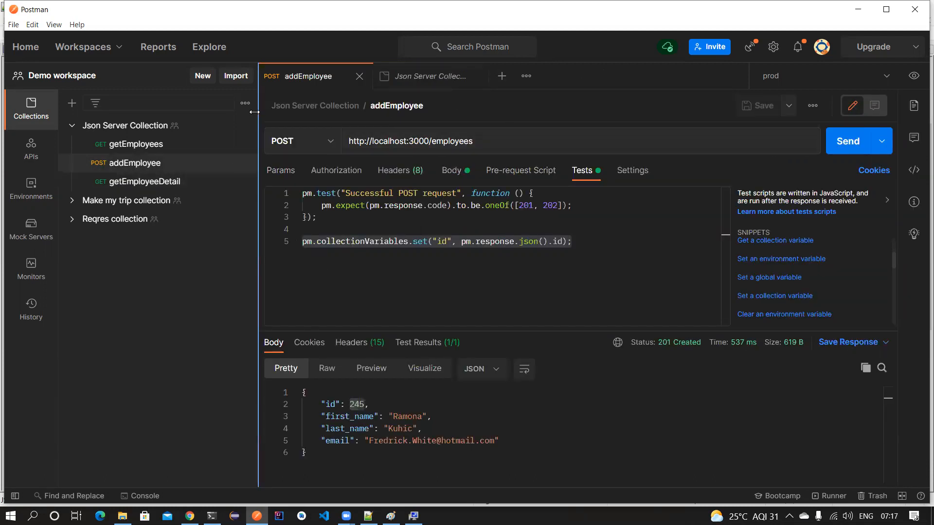
# - Add a new request named updateEmployee to Json Server Collection
pyautogui.click(245, 127)
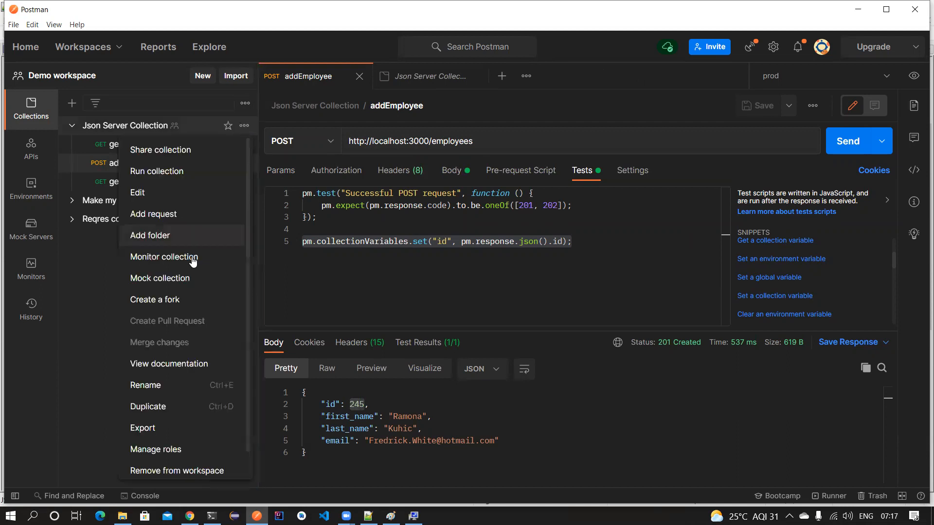
pyautogui.click(184, 215)
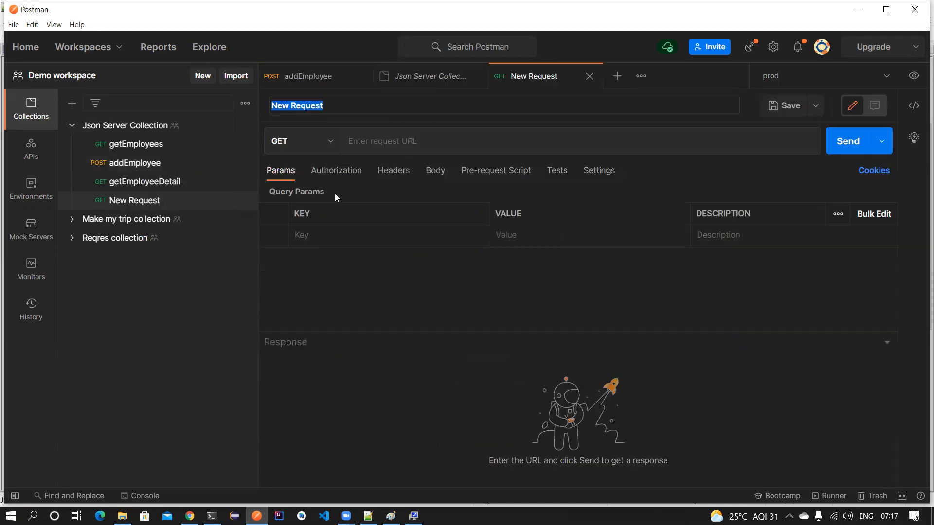
pyautogui.write('upadf')
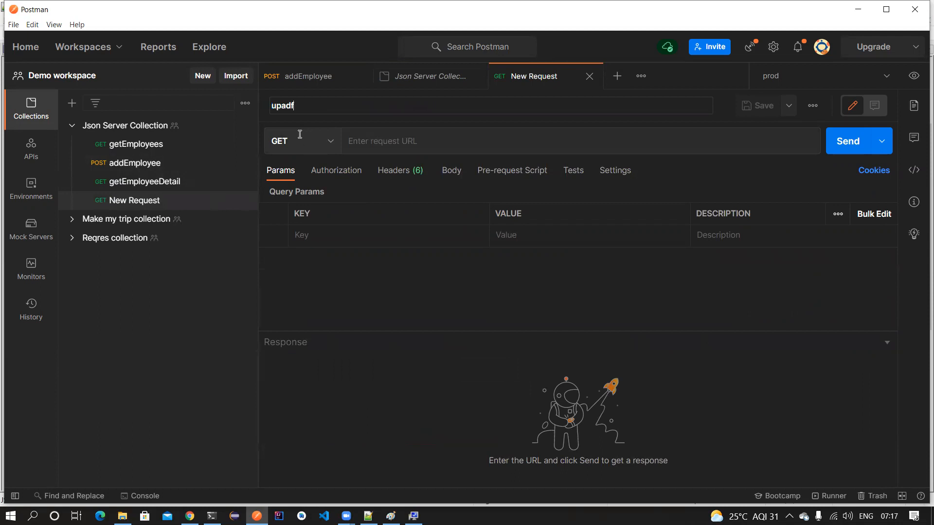
pyautogui.press('BackSpace')
pyautogui.press('BackSpace')
pyautogui.write('dateEmplio')
pyautogui.press('BackSpace')
# - Copy addEmployee's URL into updateEmployee as localhost:3000/employees/:id
pyautogui.click(307, 77)
pyautogui.tripleClick(489, 143)
pyautogui.hotkey('ctrl', 'c')
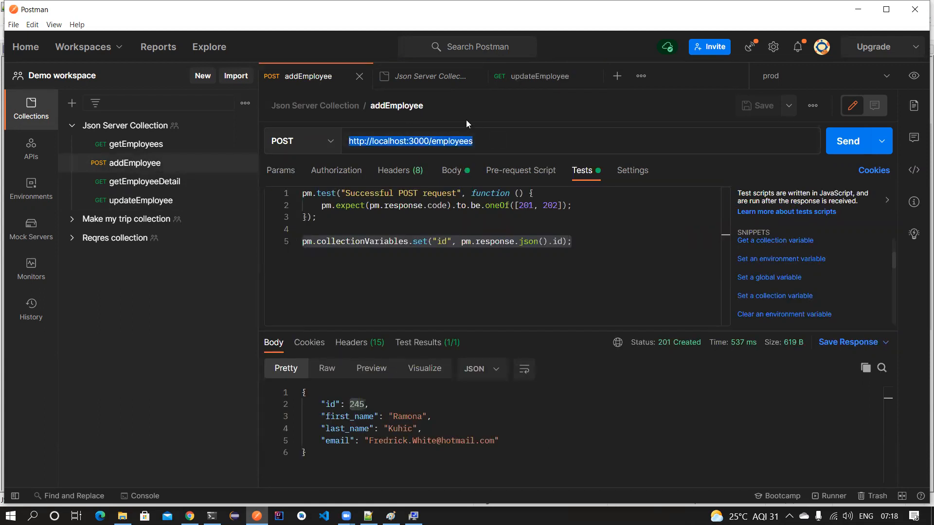
pyautogui.click(530, 78)
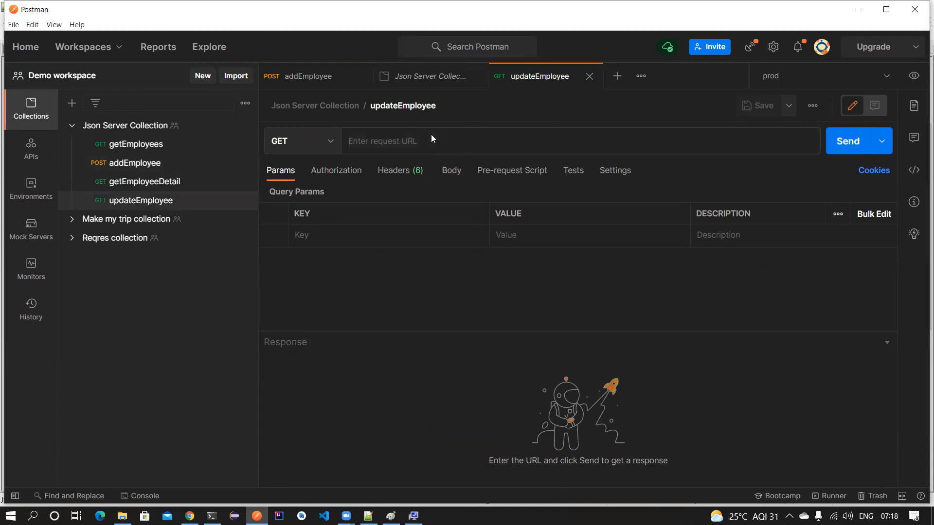
pyautogui.click(431, 135)
pyautogui.hotkey('ctrl', 'v')
pyautogui.write('/:')
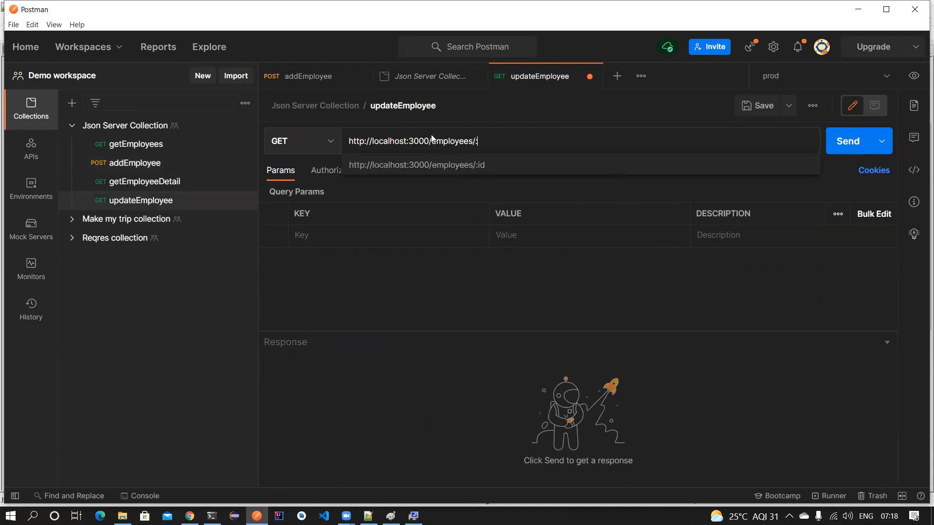
pyautogui.write('id')
# - Set the method to PUT, the id path variable to {{id}}, and a raw JSON body
pyautogui.click(317, 142)
pyautogui.click(286, 213)
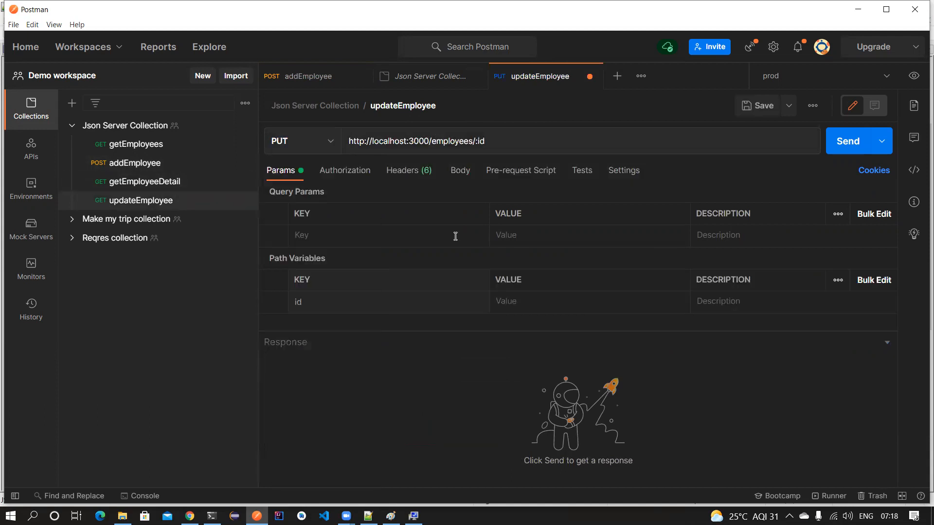
pyautogui.click(527, 302)
pyautogui.write('{{id}}')
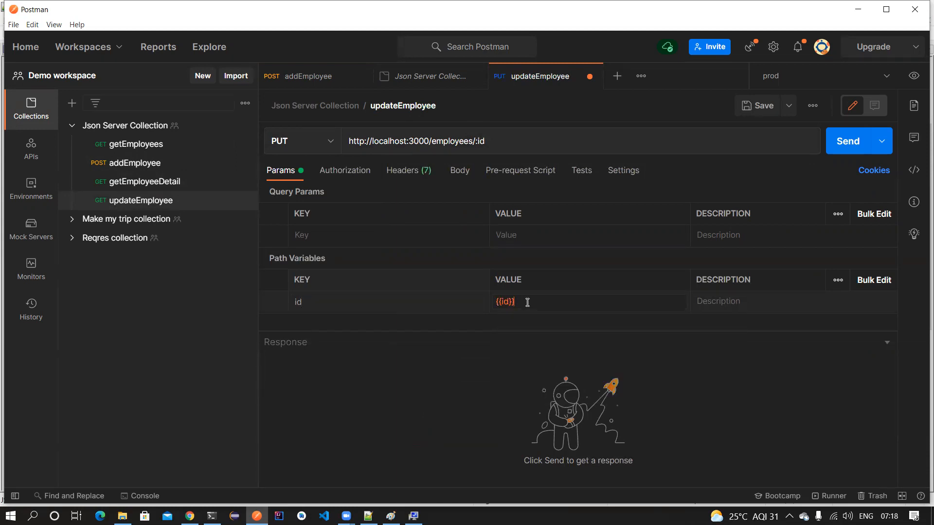
pyautogui.click(456, 172)
pyautogui.click(505, 196)
pyautogui.click(637, 194)
pyautogui.click(646, 274)
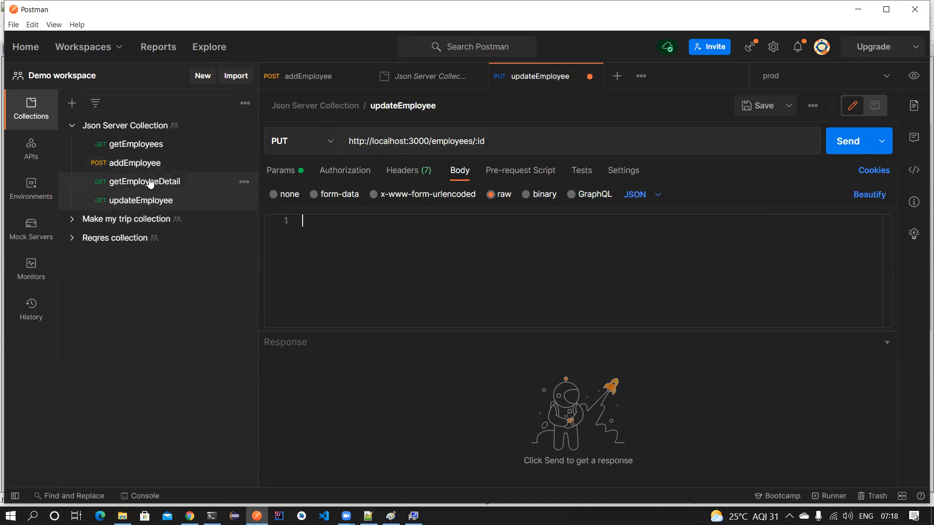
pyautogui.click(146, 163)
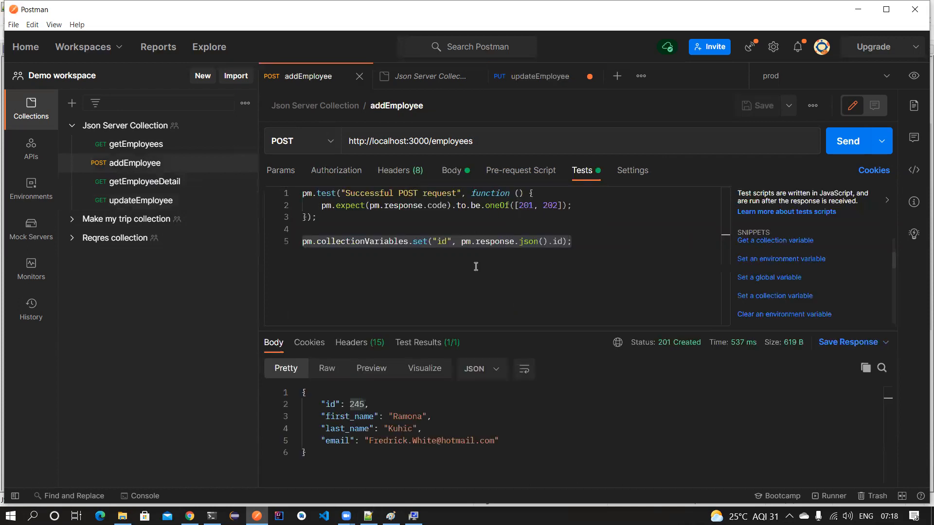
# - Copy addEmployee's JSON body into updateEmployee's empty body
pyautogui.click(451, 170)
pyautogui.moveTo(340, 282); pyautogui.dragTo(289, 206)
pyautogui.hotkey('ctrl', 'c')
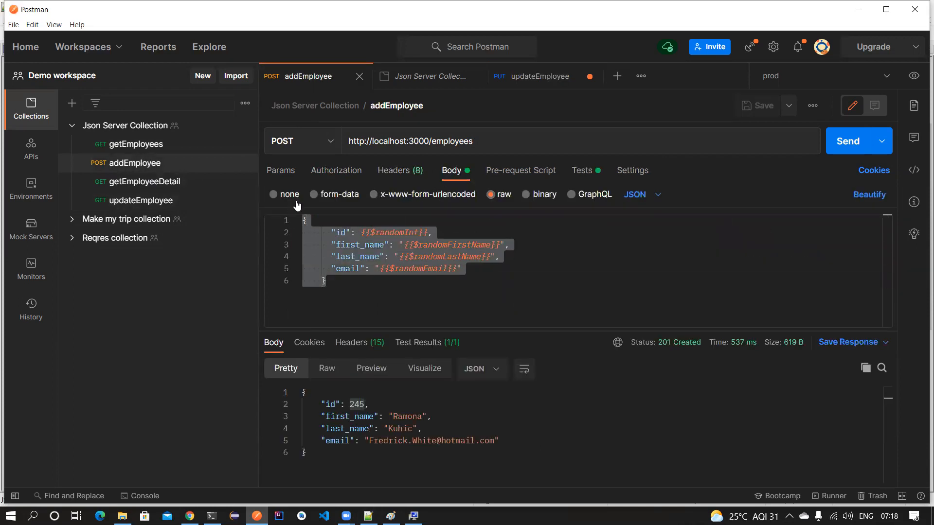
pyautogui.click(535, 76)
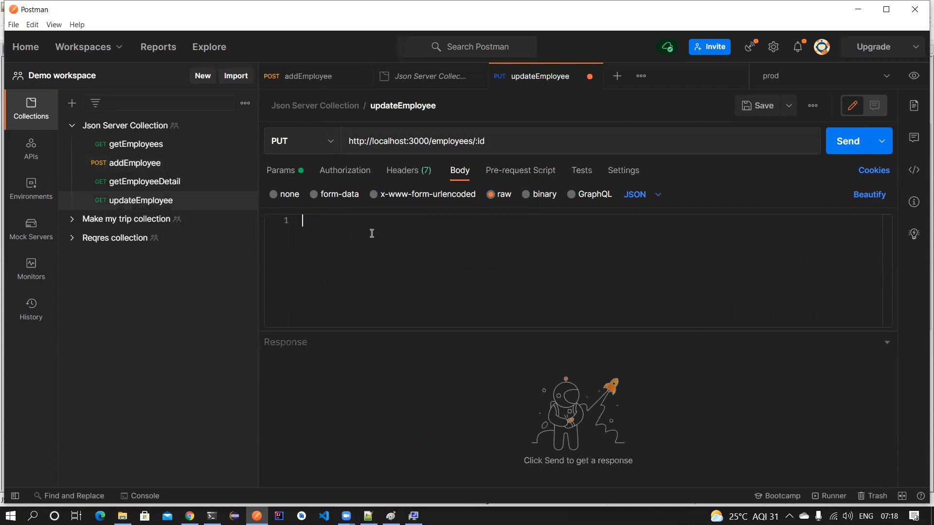
pyautogui.click(370, 233)
pyautogui.hotkey('ctrl', 'v')
# - Replace the random integer on the body's id line with {{id}} and save updateEmployee
pyautogui.click(423, 232)
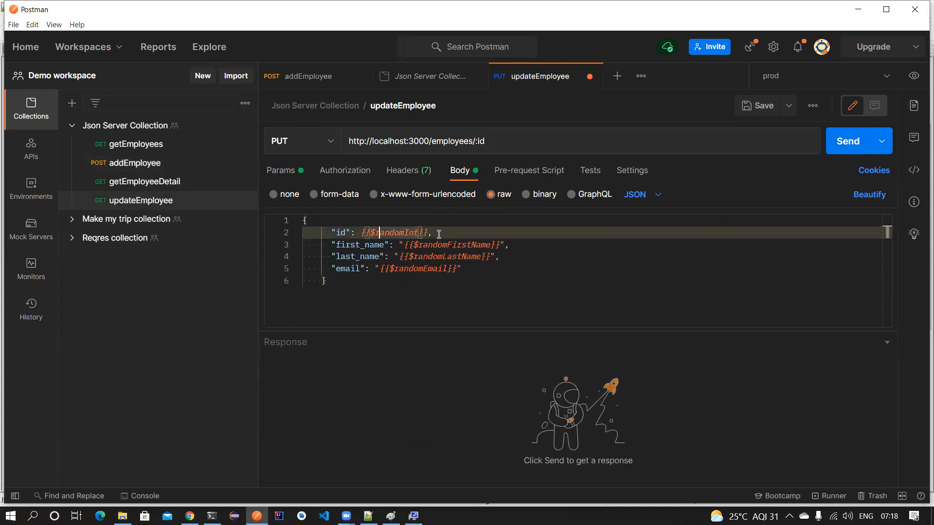
pyautogui.moveTo(421, 232); pyautogui.dragTo(374, 233)
pyautogui.doubleClick(396, 233)
pyautogui.press('BackSpace')
pyautogui.press('BackSpace')
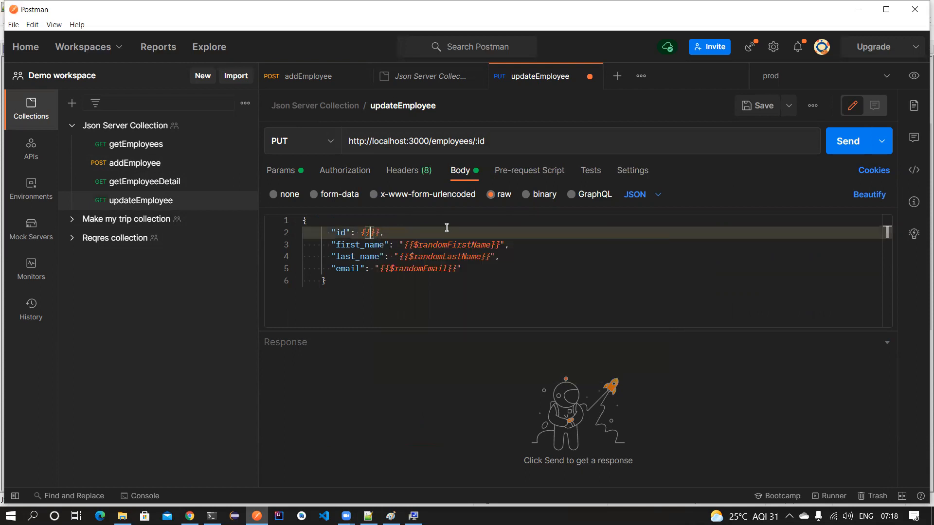
pyautogui.write('id')
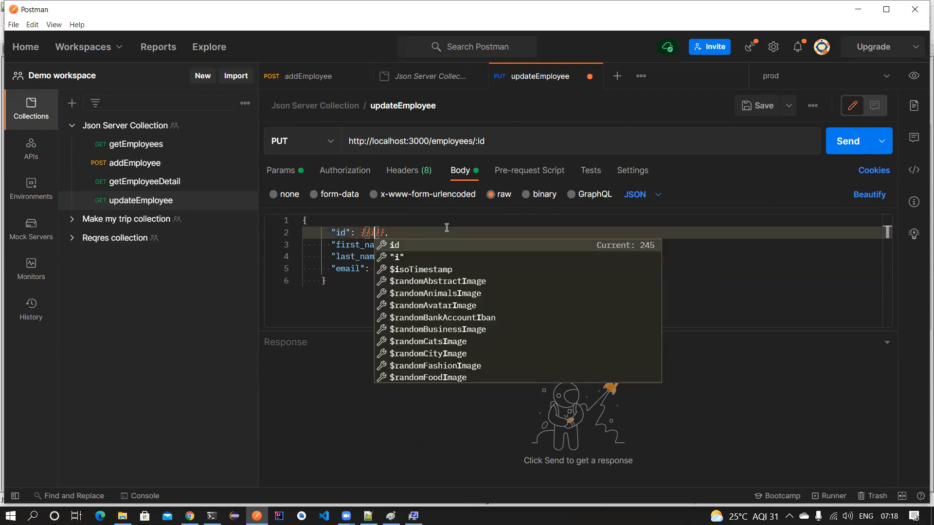
pyautogui.click(447, 228)
pyautogui.moveTo(495, 273); pyautogui.dragTo(327, 246)
pyautogui.moveTo(399, 233); pyautogui.dragTo(360, 233)
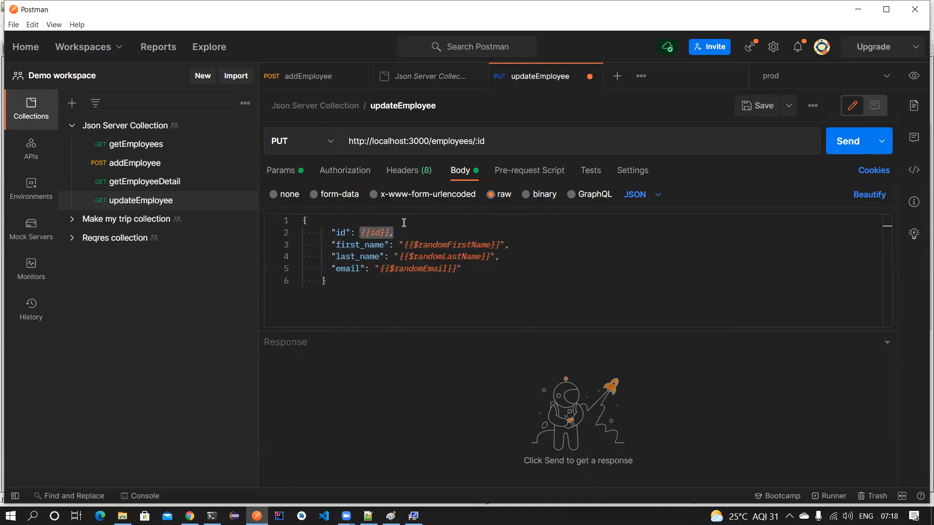
pyautogui.hotkey('ctrl', 's')
# - Send updateEmployee and check the 200 OK response for employee 245's updated name
pyautogui.click(837, 142)
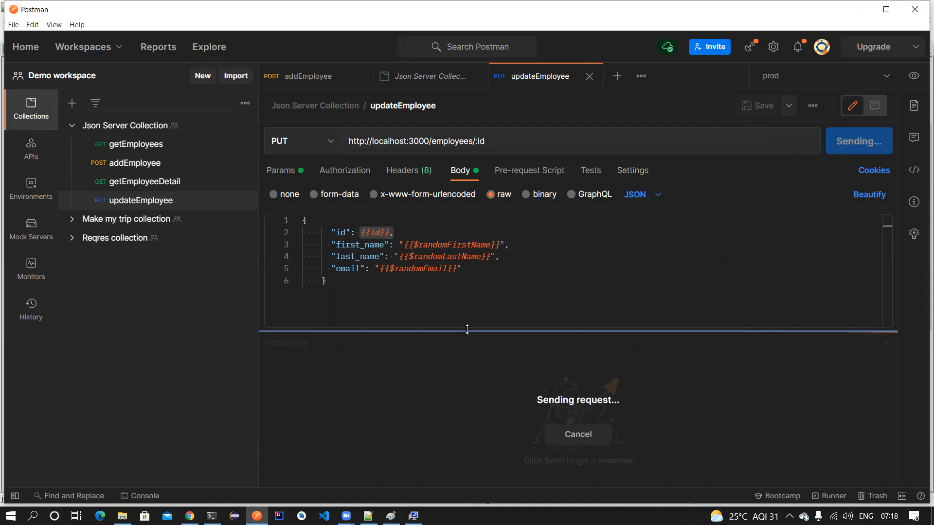
pyautogui.doubleClick(358, 404)
pyautogui.doubleClick(410, 416)
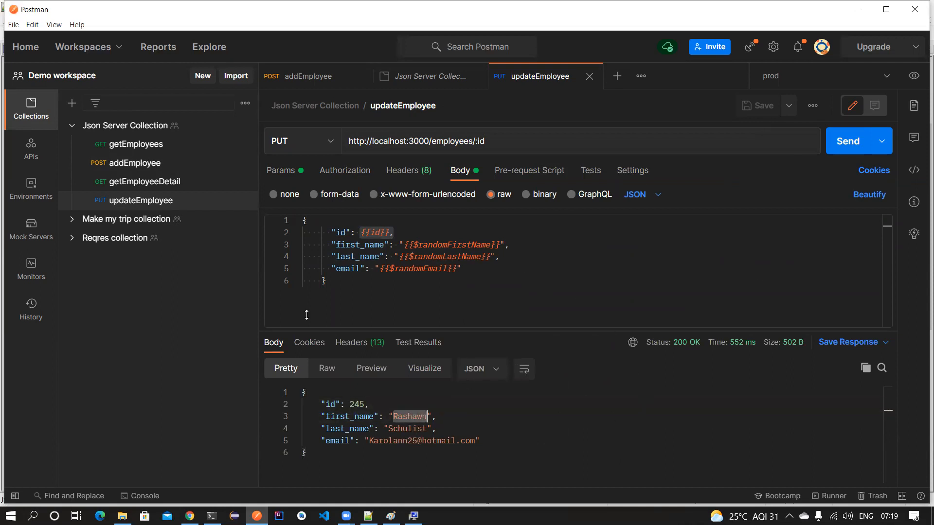
pyautogui.moveTo(362, 281); pyautogui.dragTo(302, 220)
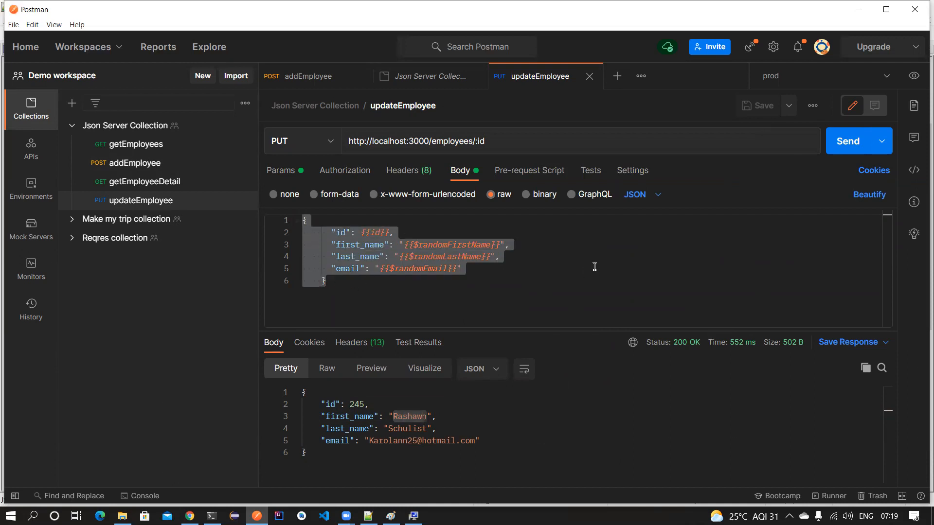
pyautogui.click(460, 286)
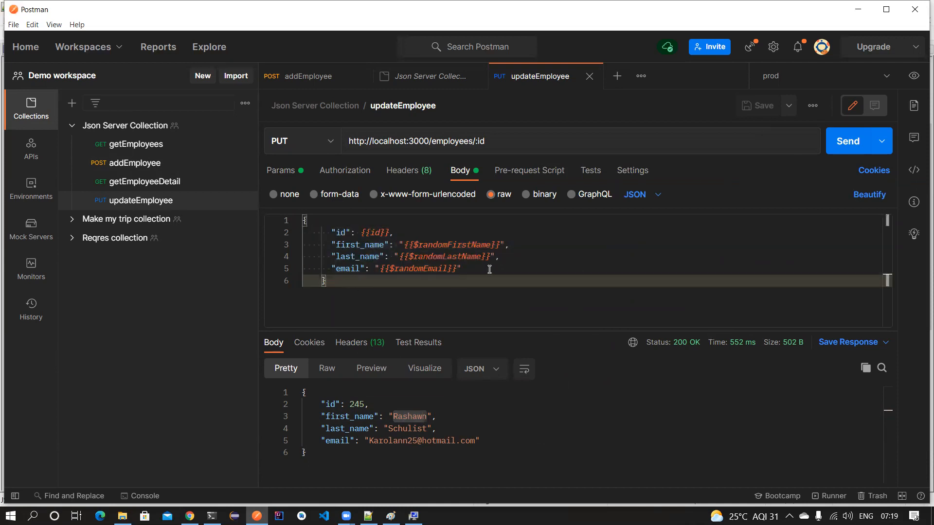
pyautogui.click(245, 126)
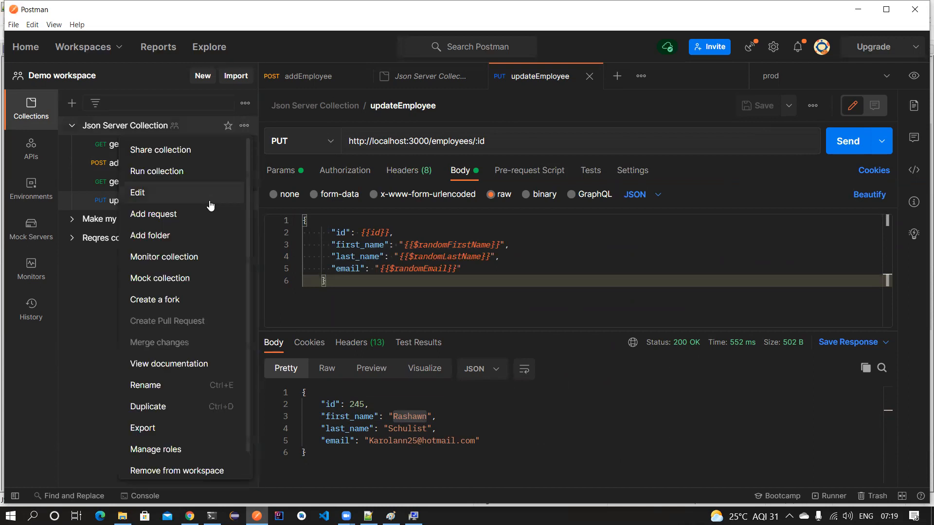
# - Add a new request named deleteEmployee to the collection
pyautogui.click(185, 218)
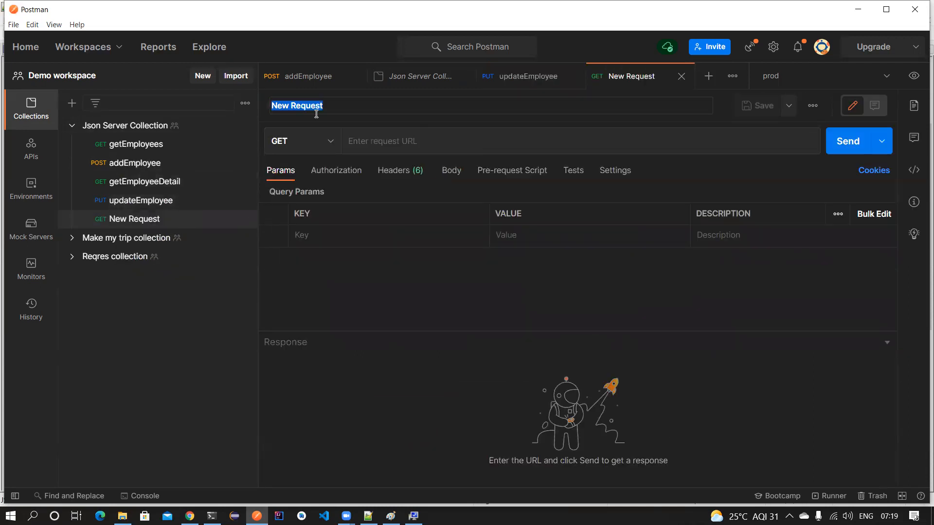
pyautogui.write('deleteEmployee')
pyautogui.press('Return')
# - Give deleteEmployee the employees/:id URL with DELETE method and send it, getting 404
pyautogui.click(525, 81)
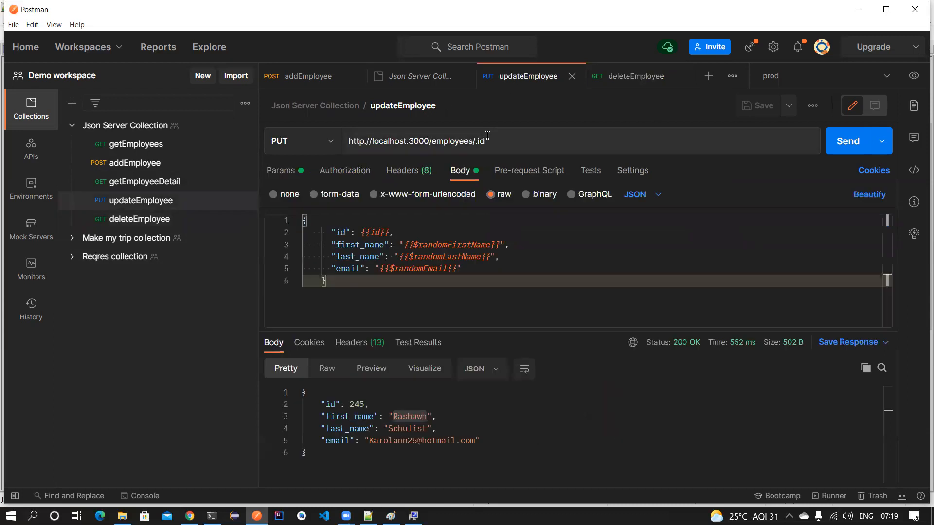
pyautogui.tripleClick(488, 141)
pyautogui.hotkey('ctrl', 'c')
pyautogui.click(606, 80)
pyautogui.click(483, 146)
pyautogui.hotkey('ctrl', 'v')
pyautogui.click(293, 146)
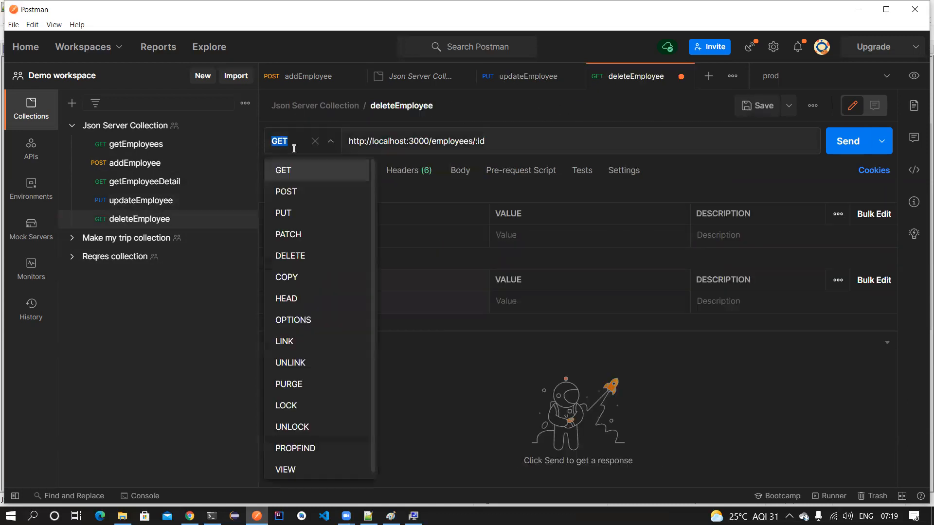
pyautogui.click(295, 255)
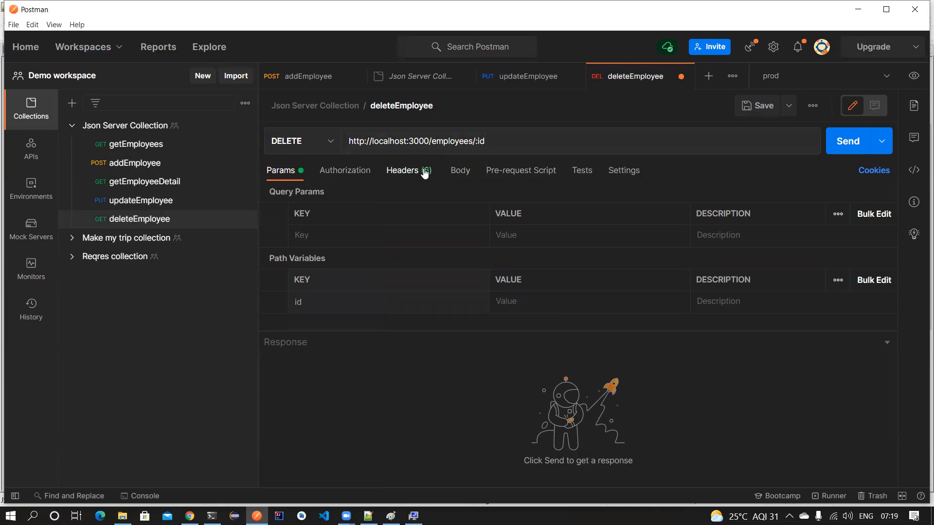
pyautogui.click(409, 170)
pyautogui.click(837, 144)
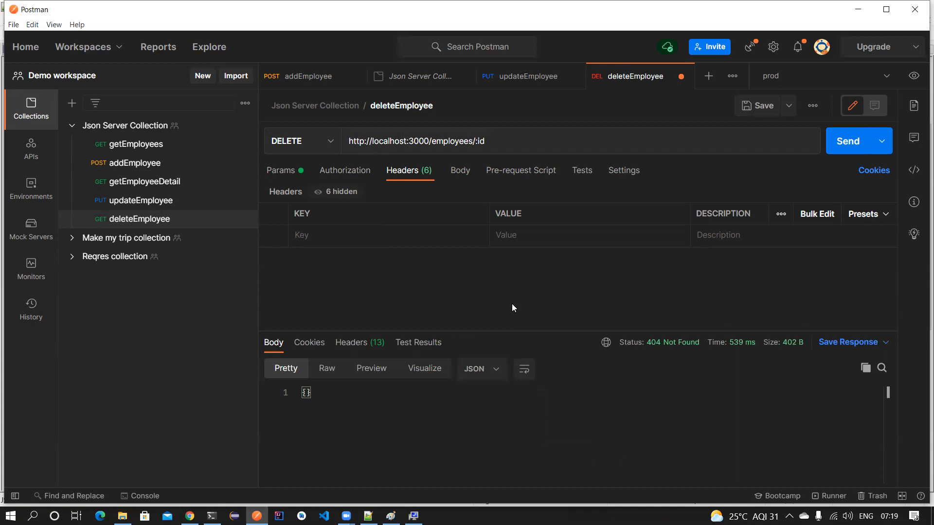
# - Set the id path variable to {{id}} and resend deleteEmployee for 200 OK
pyautogui.click(291, 175)
pyautogui.click(572, 298)
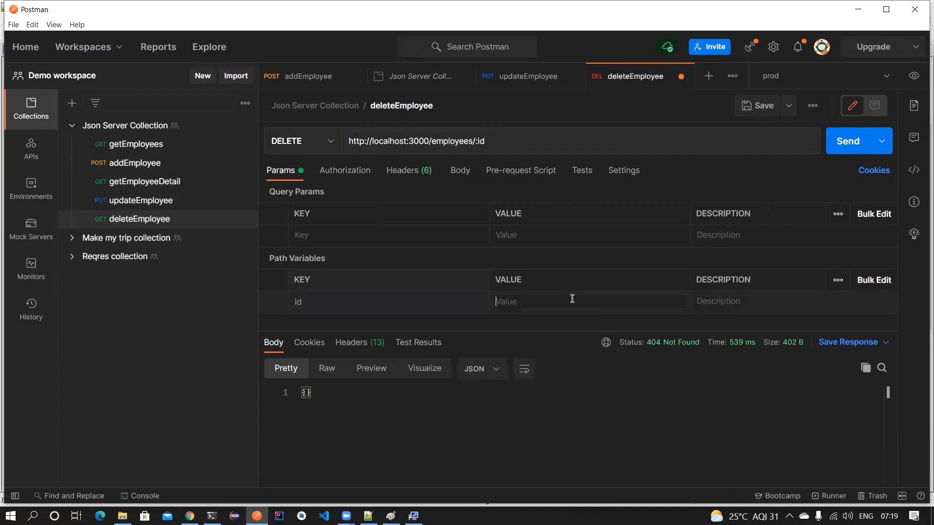
pyautogui.write('{{id}}')
pyautogui.click(857, 141)
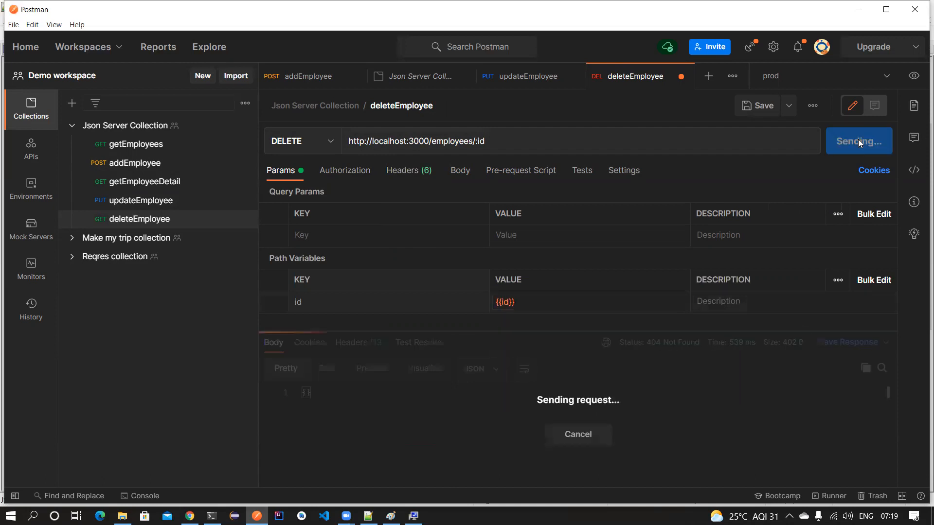
# - Add and save a 'Response time is less than 1000ms' test on deleteEmployee
pyautogui.click(582, 171)
pyautogui.scroll(-5, 791, 275)
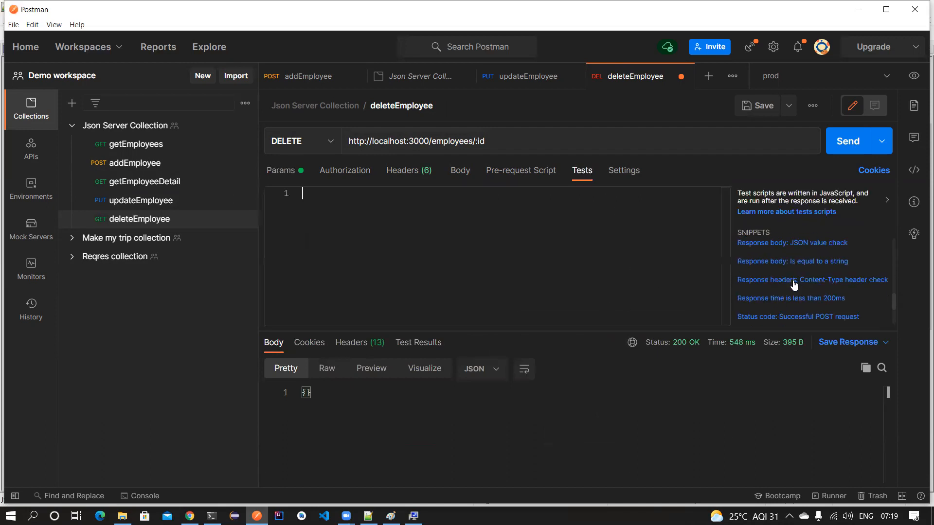
pyautogui.click(821, 300)
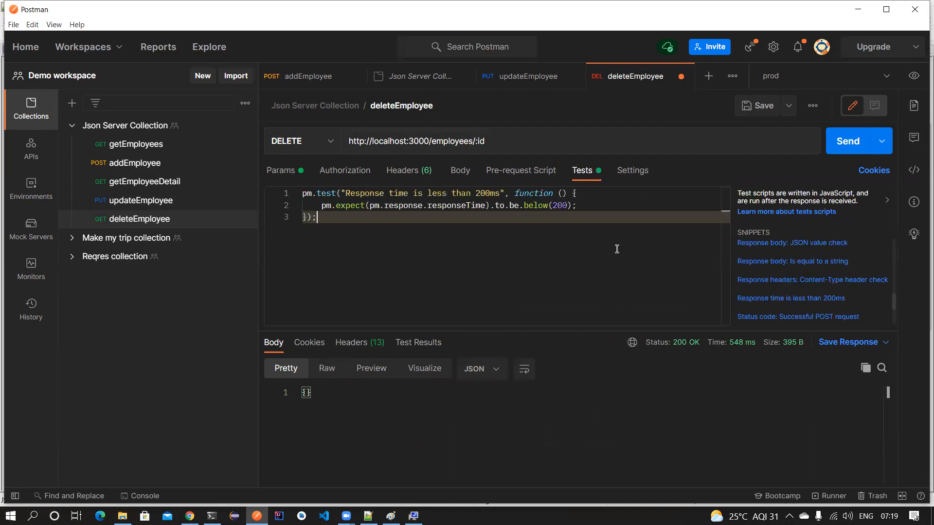
pyautogui.doubleClick(558, 205)
pyautogui.write('10')
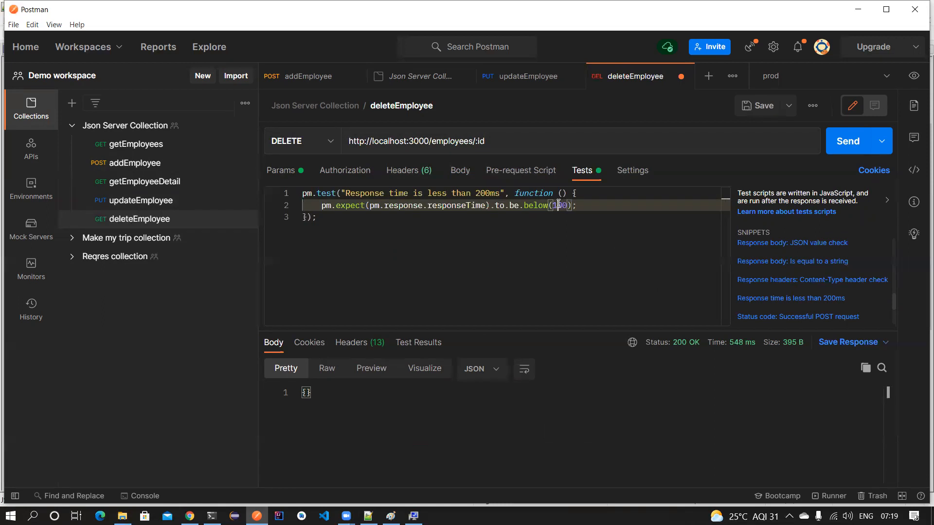
pyautogui.click(478, 193)
pyautogui.press('Delete')
pyautogui.write('10')
pyautogui.hotkey('ctrl', 's')
# - Add and save a 'Status code is 200' test on updateEmployee
pyautogui.click(199, 202)
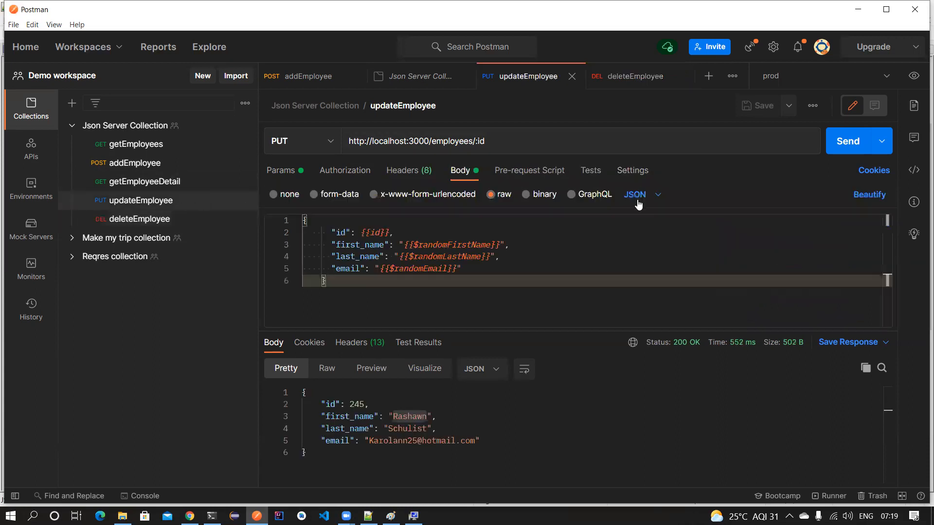
pyautogui.click(592, 173)
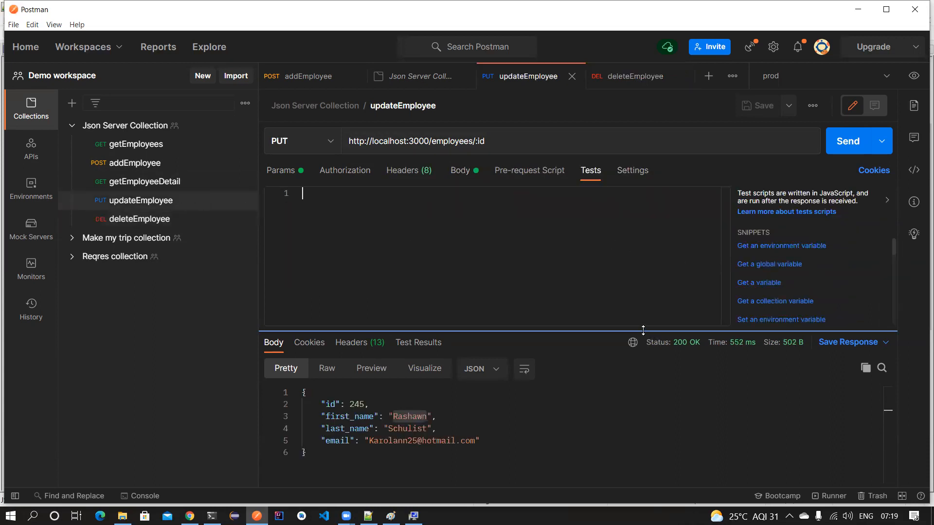
pyautogui.moveTo(642, 330); pyautogui.dragTo(642, 417)
pyautogui.scroll(-4, 802, 330)
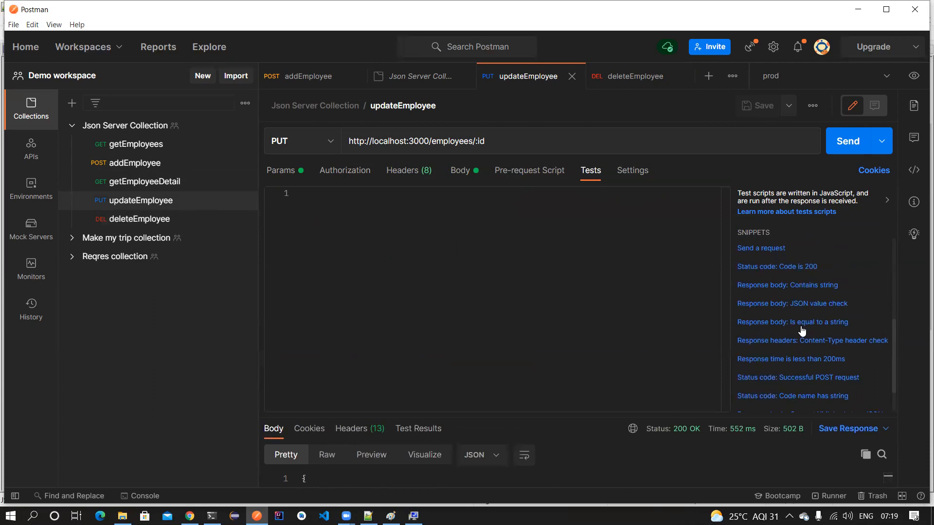
pyautogui.scroll(-2, 802, 331)
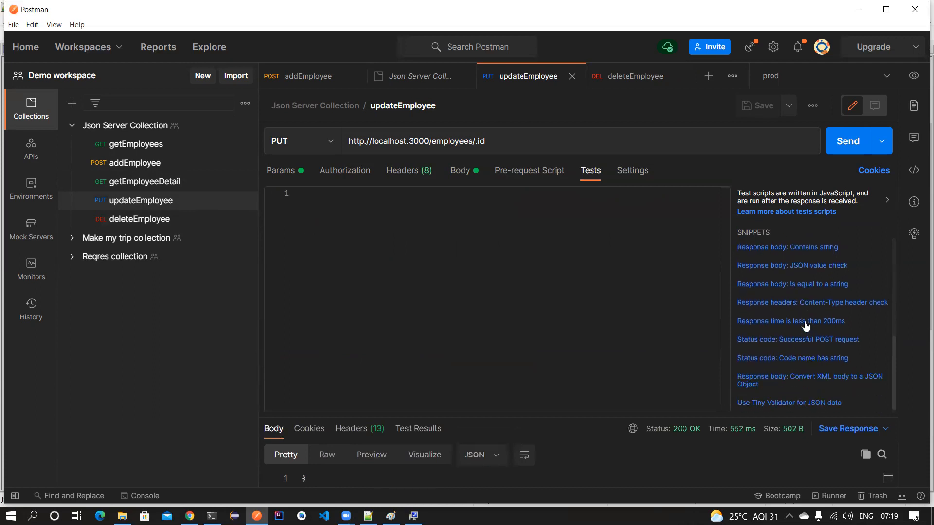
pyautogui.scroll(3, 806, 326)
pyautogui.click(803, 290)
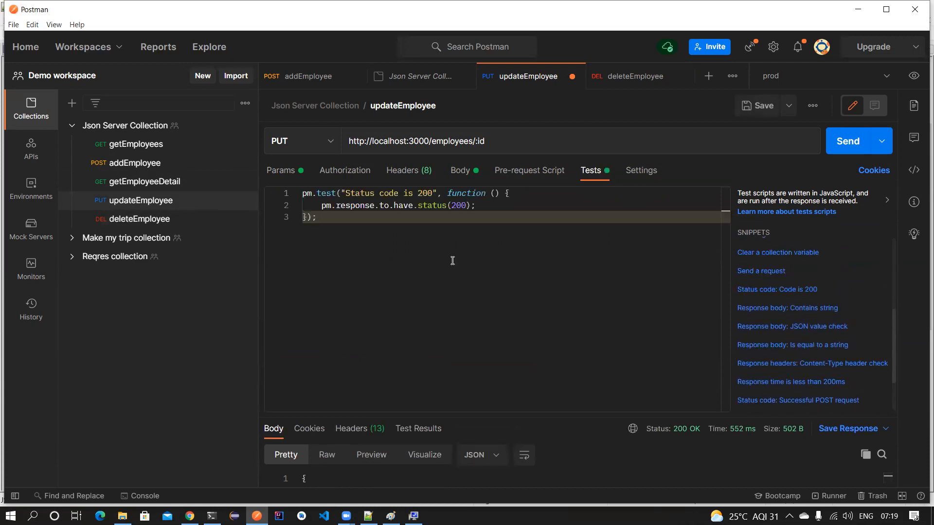
pyautogui.hotkey('ctrl', 's')
# - Add and save a 'Status code is 200' test on getEmployeeDetail
pyautogui.click(173, 183)
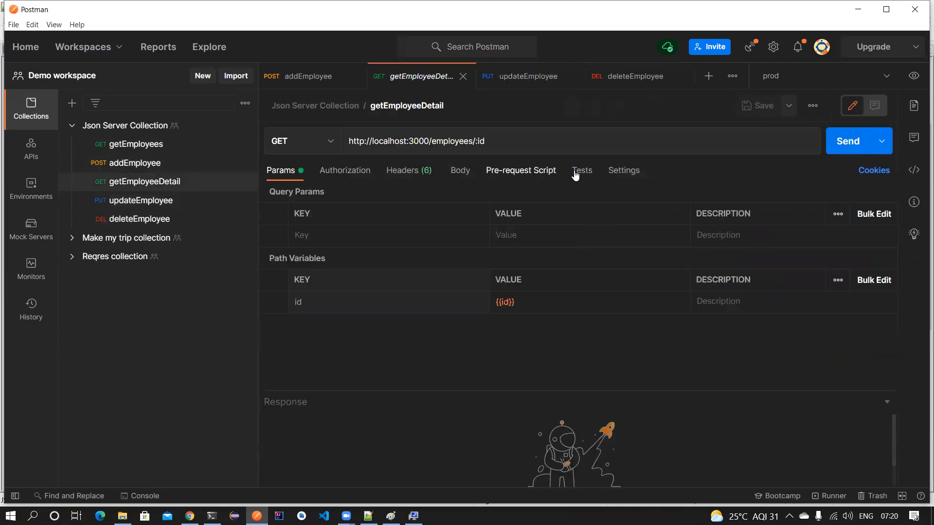
pyautogui.click(576, 174)
pyautogui.scroll(-3, 784, 323)
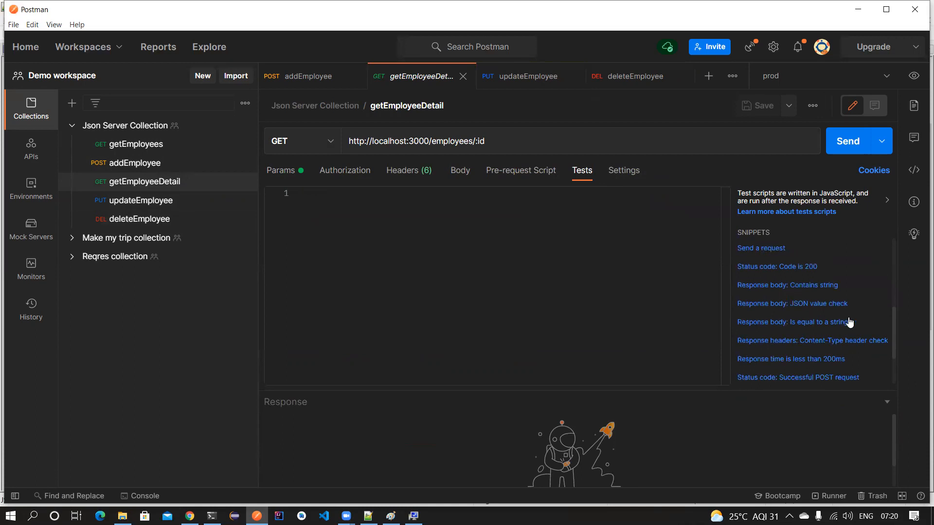
pyautogui.click(803, 268)
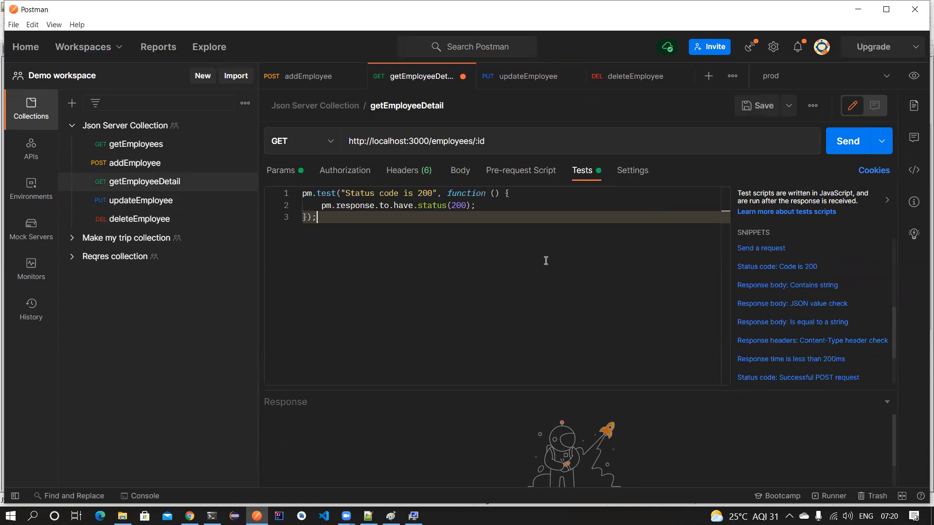
pyautogui.hotkey('ctrl', 's')
pyautogui.scroll(-2, 815, 268)
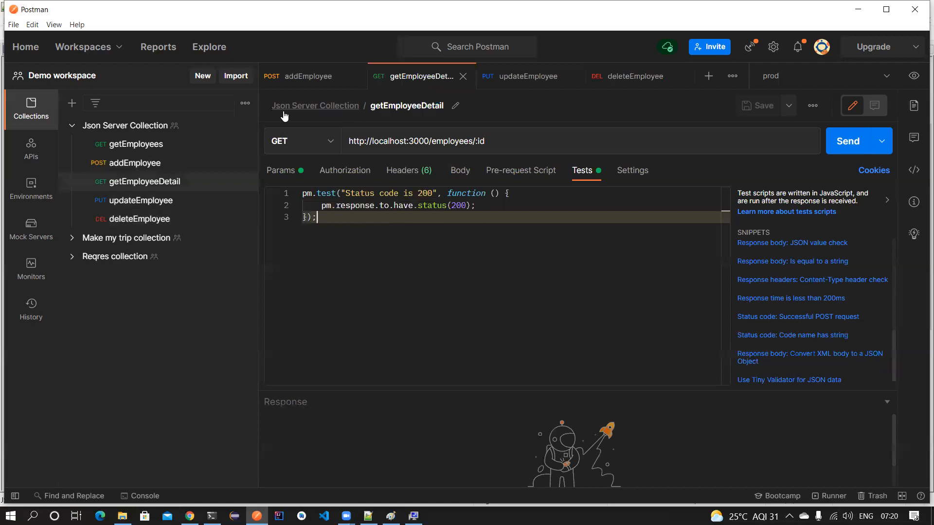
# - Close the addEmployee, getEmployeeDetail, updateEmployee, deleteEmployee and getEmployees request tabs
pyautogui.click(139, 168)
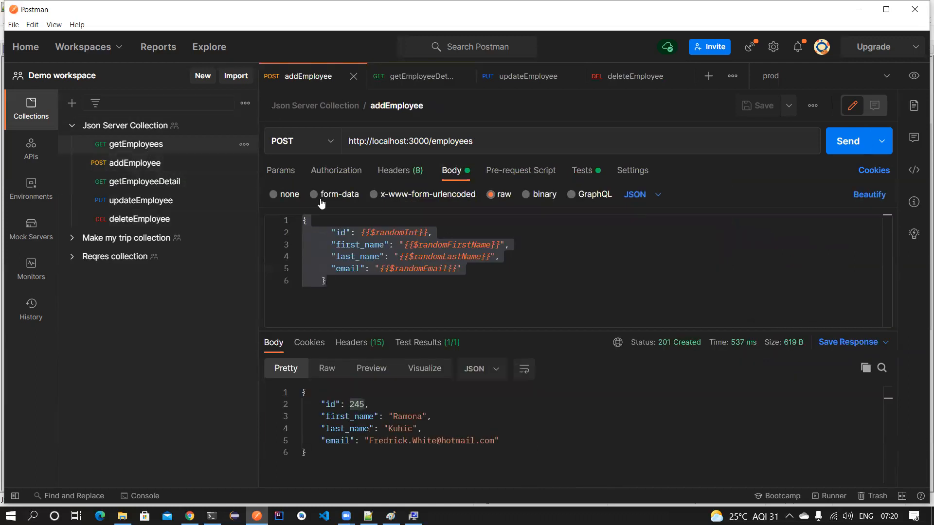
pyautogui.click(146, 143)
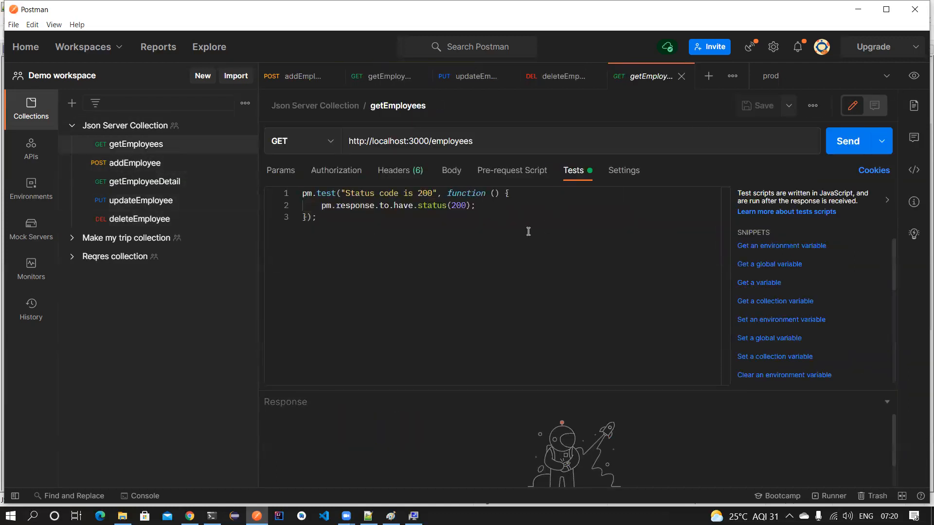
pyautogui.click(330, 76)
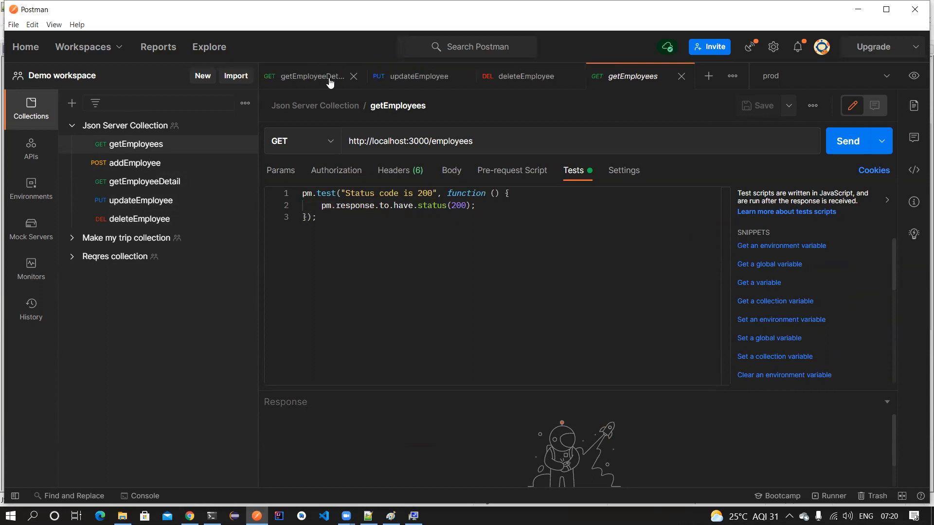
pyautogui.click(352, 77)
pyautogui.click(357, 77)
pyautogui.click(360, 76)
pyautogui.click(360, 77)
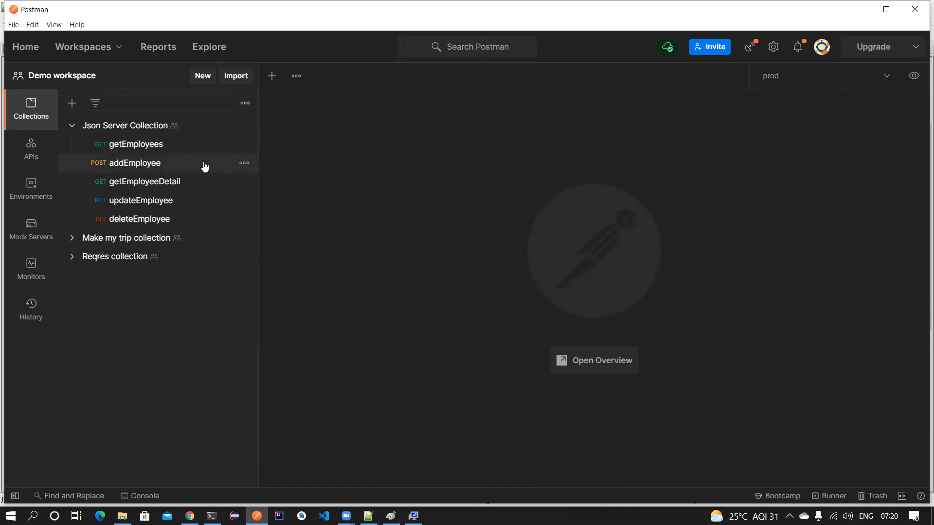
# - Send getEmployees and check its test result, enlarging the test script area
pyautogui.click(163, 145)
pyautogui.click(849, 141)
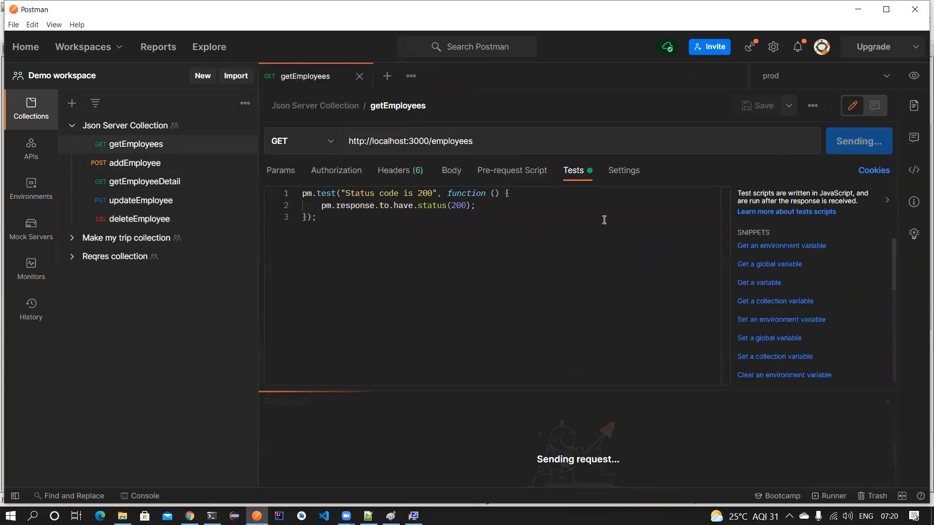
pyautogui.moveTo(460, 389); pyautogui.dragTo(428, 227)
pyautogui.scroll(-5, 373, 365)
pyautogui.moveTo(508, 227); pyautogui.dragTo(491, 331)
# - Send addEmployee to create employee 370, then fetch its details with getEmployeeDetail
pyautogui.click(146, 163)
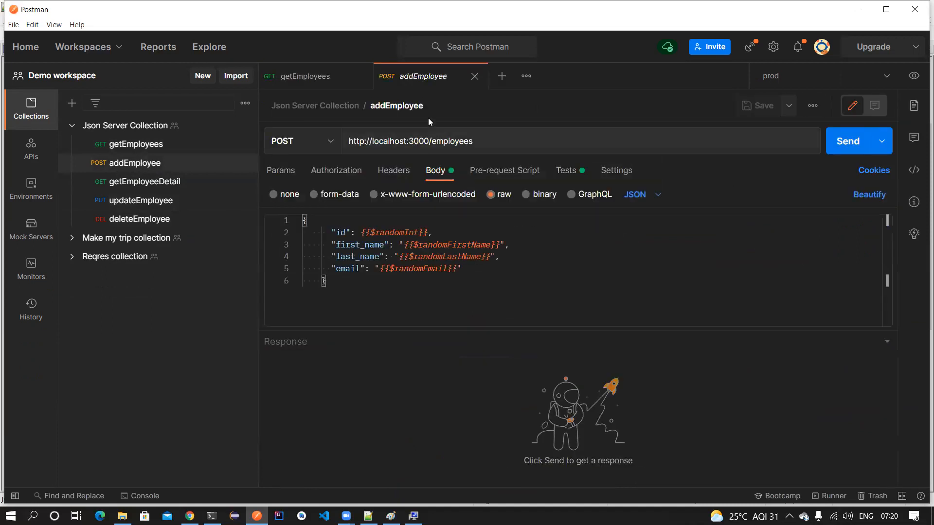
pyautogui.click(847, 142)
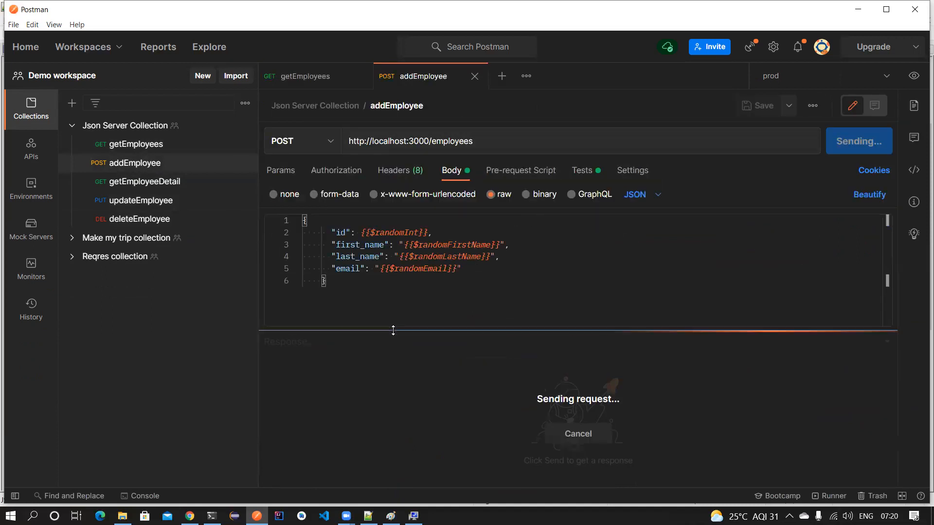
pyautogui.doubleClick(359, 403)
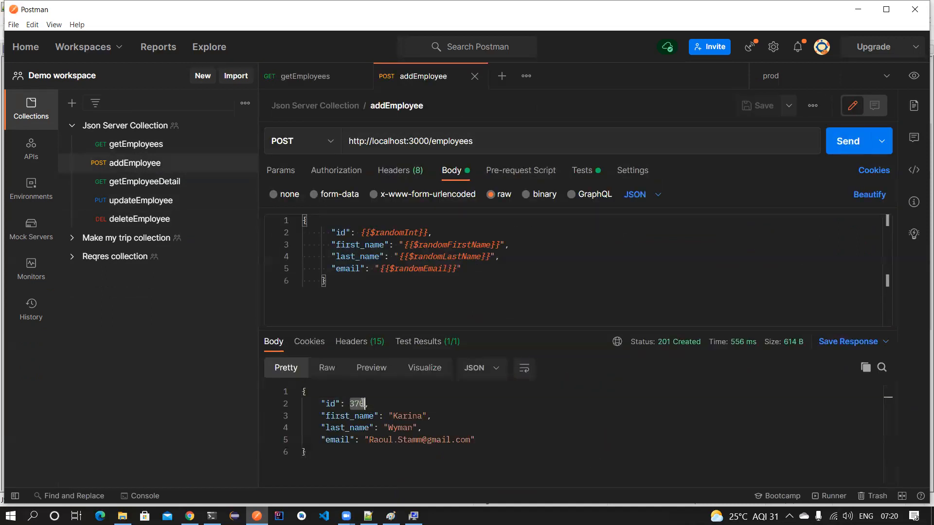
pyautogui.click(144, 181)
pyautogui.click(847, 141)
pyautogui.doubleClick(358, 404)
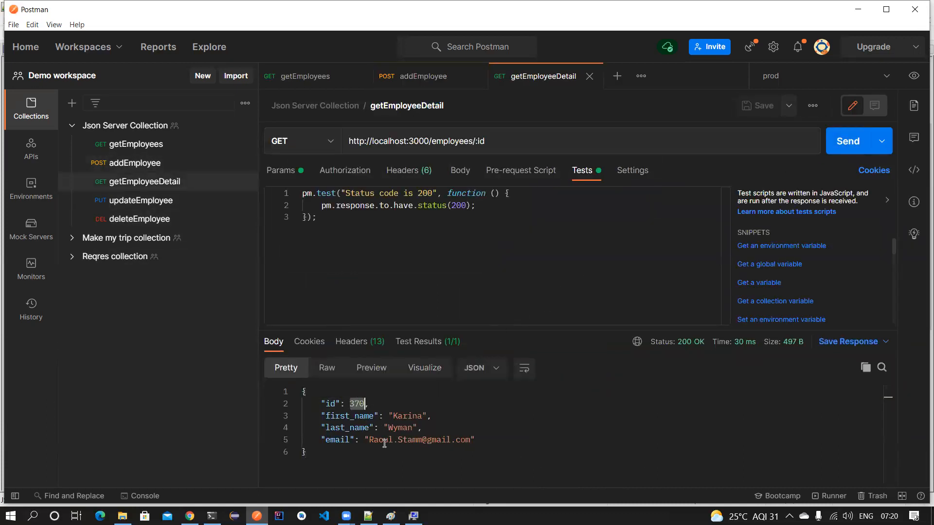
# - Send updateEmployee and deleteEmployee for employee 370, both returning 200 OK
pyautogui.click(160, 201)
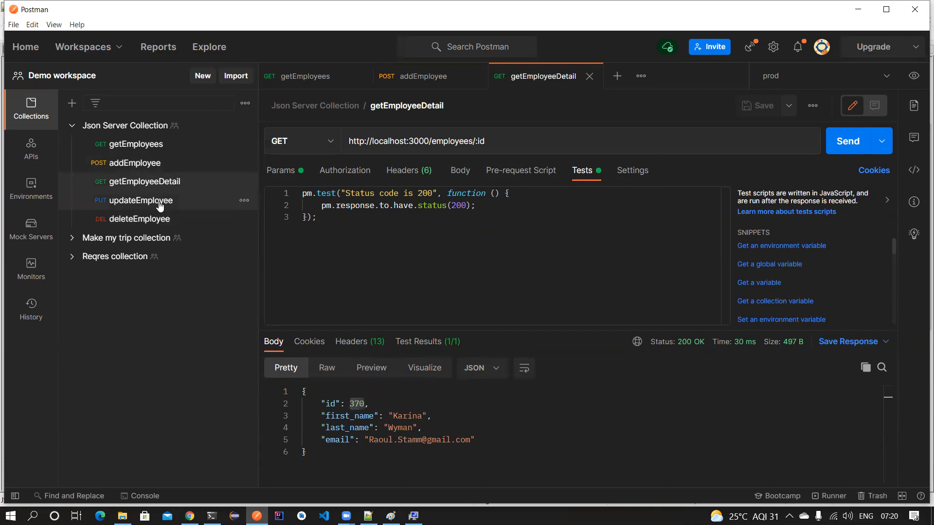
pyautogui.click(837, 148)
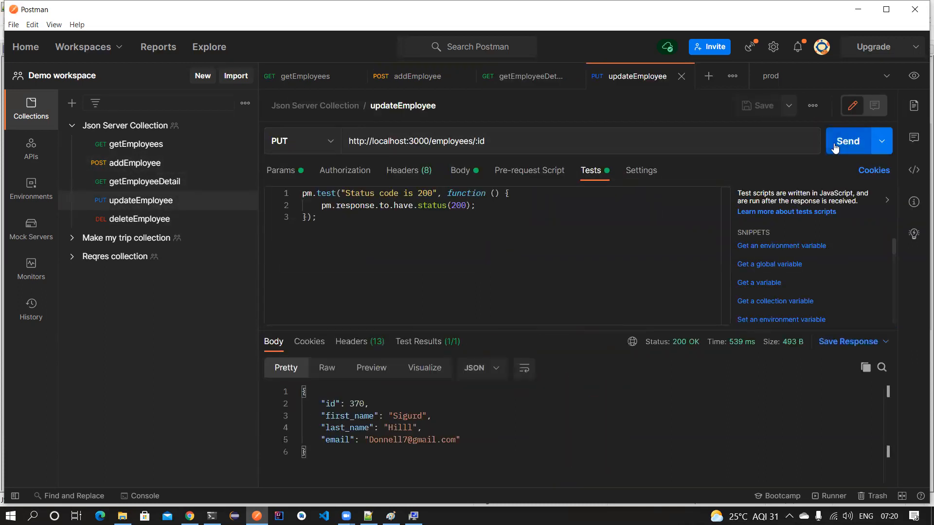
pyautogui.click(140, 219)
pyautogui.click(848, 141)
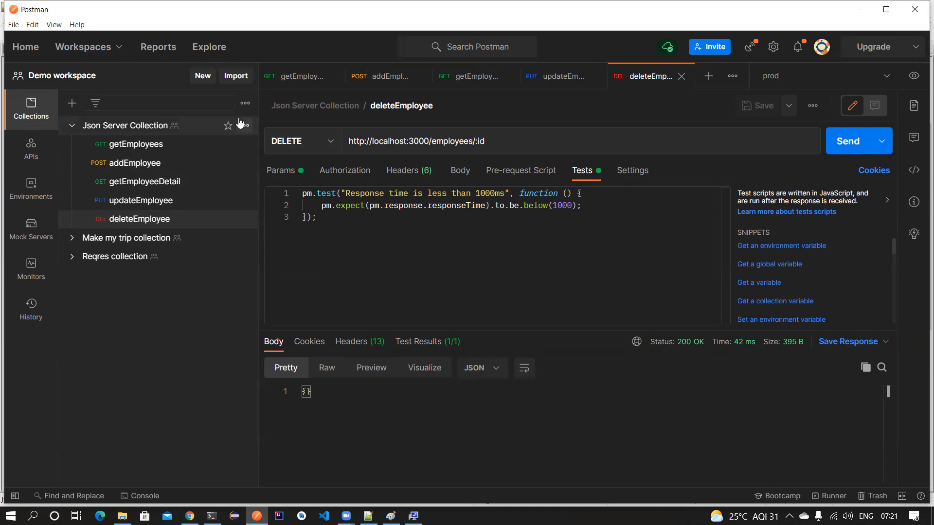
pyautogui.click(243, 126)
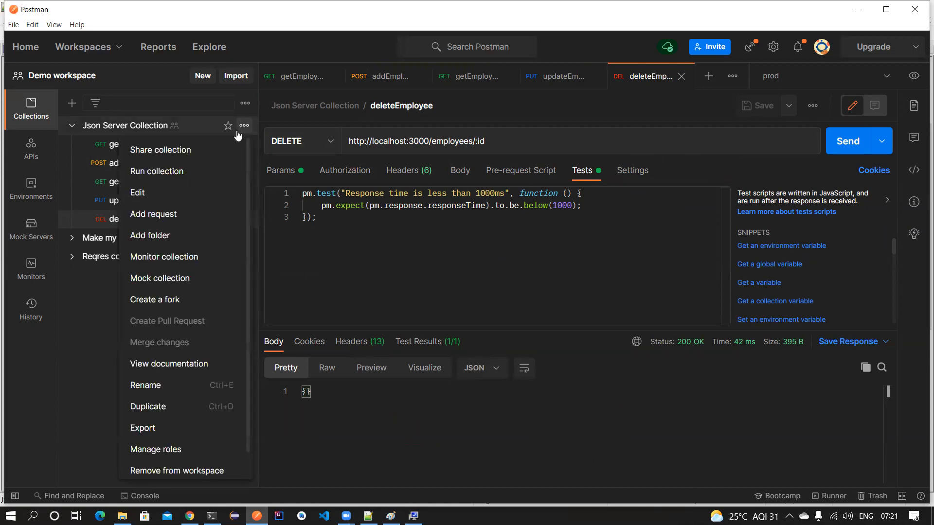
# - Set up a run of Json Server Collection with all five requests left checked
pyautogui.click(184, 171)
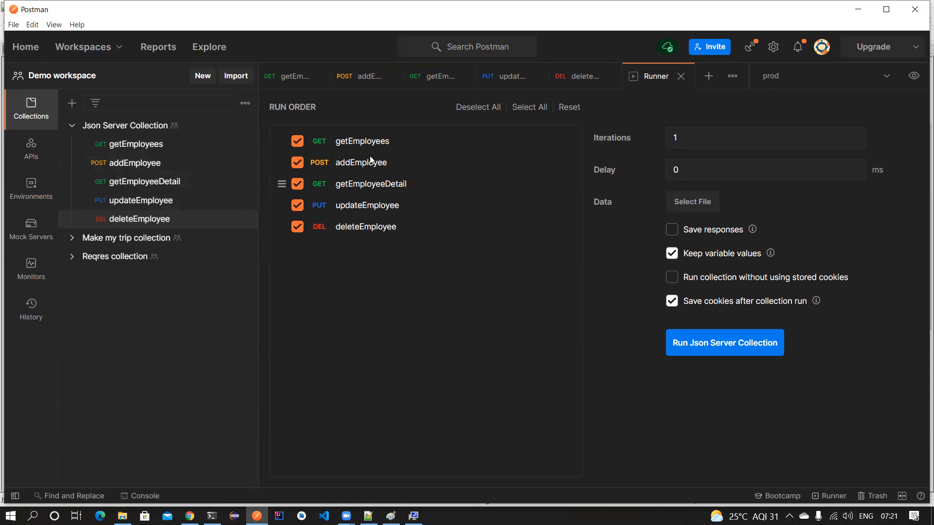
pyautogui.click(298, 163)
pyautogui.click(298, 165)
pyautogui.click(297, 186)
pyautogui.click(293, 208)
pyautogui.click(298, 186)
pyautogui.click(298, 206)
pyautogui.click(298, 188)
pyautogui.click(298, 186)
# - Keep 1 iteration and set the delay between requests to 500 ms
pyautogui.moveTo(689, 139); pyautogui.dragTo(649, 138)
pyautogui.moveTo(704, 171); pyautogui.dragTo(672, 170)
pyautogui.write('500')
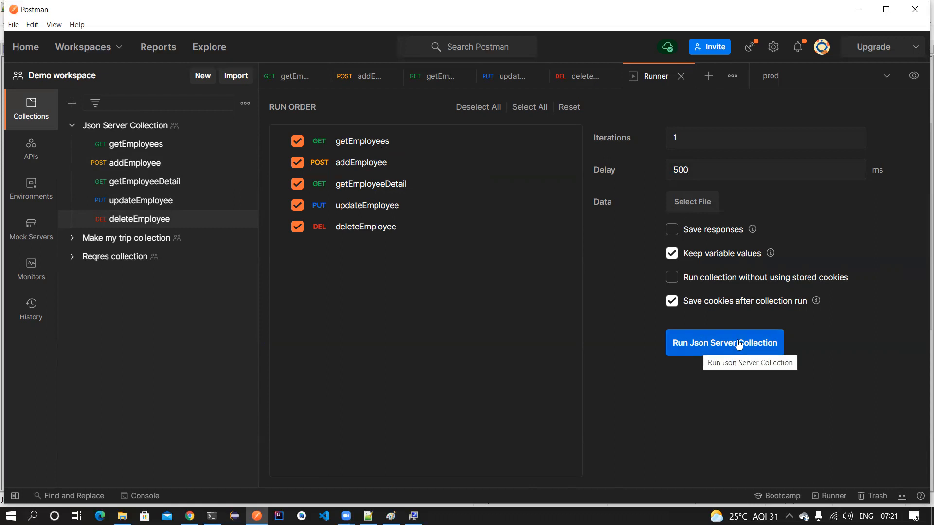
# - Run Json Server Collection twice, all five requests passing, then view the empty Monitors list
pyautogui.click(723, 344)
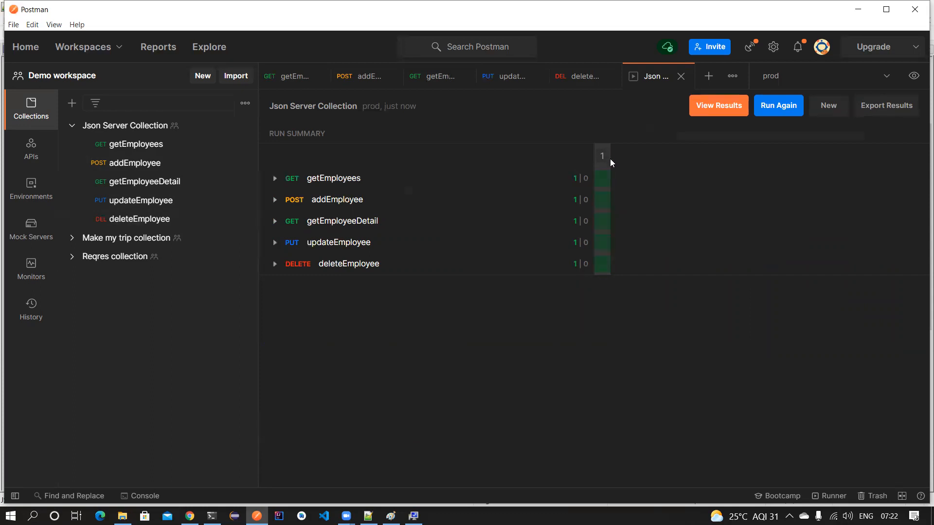
pyautogui.click(779, 106)
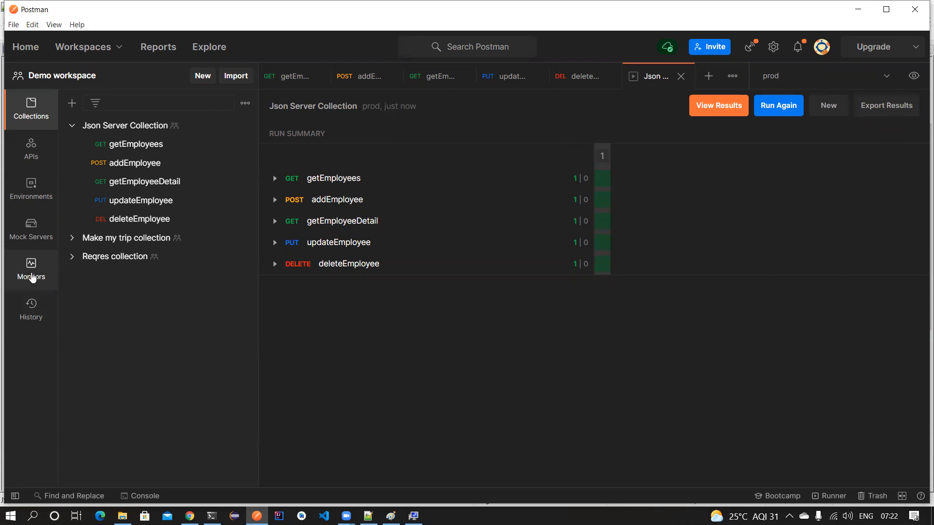
pyautogui.click(32, 277)
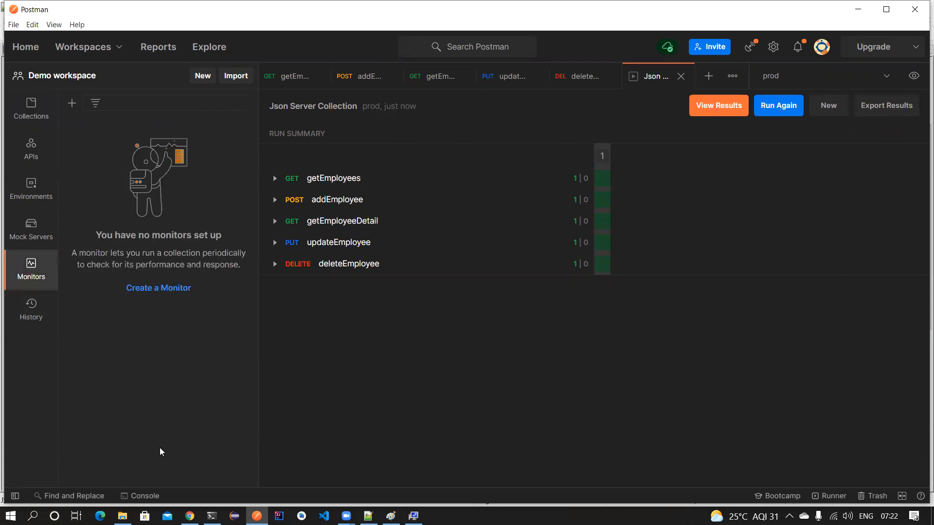
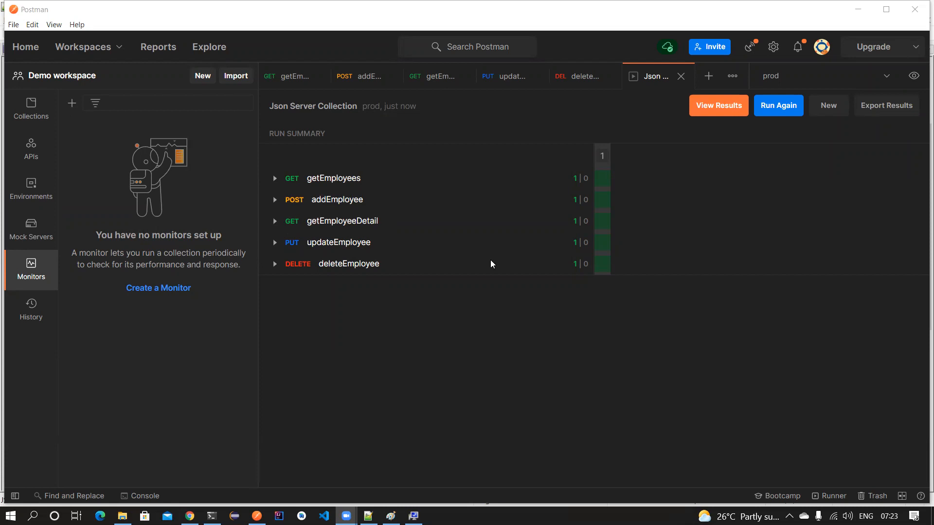
# - Inspect the getEmployeeDetail response, highlighting the returned employee record and its id 370
pyautogui.click(421, 79)
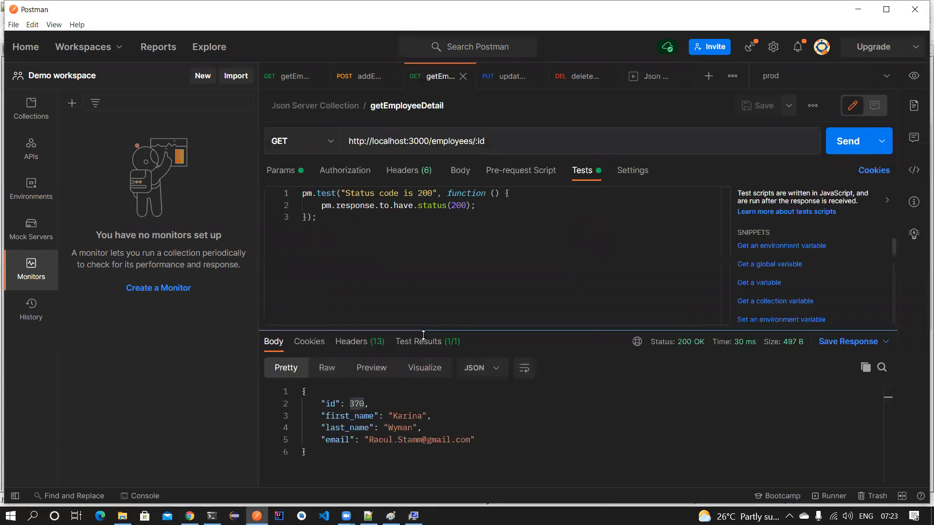
pyautogui.doubleClick(358, 404)
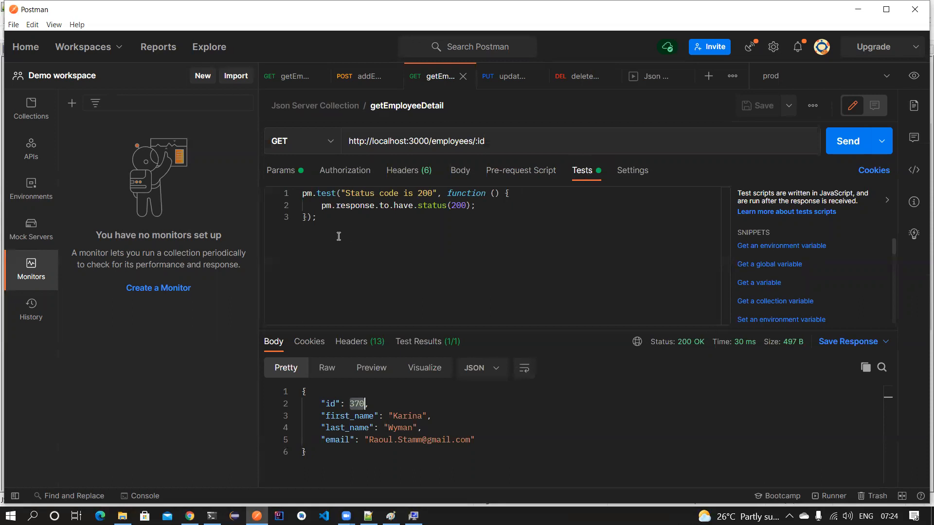
pyautogui.moveTo(316, 401); pyautogui.dragTo(361, 455)
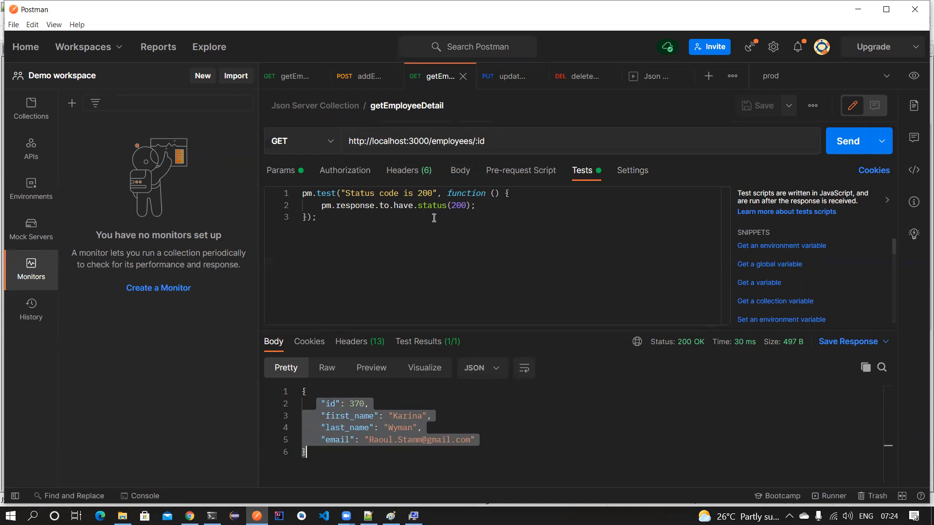
pyautogui.doubleClick(357, 404)
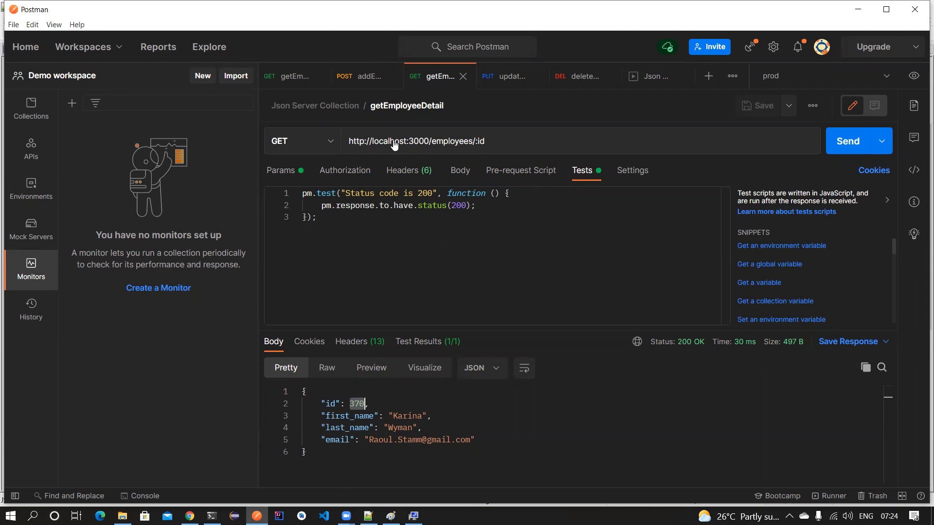
pyautogui.click(469, 224)
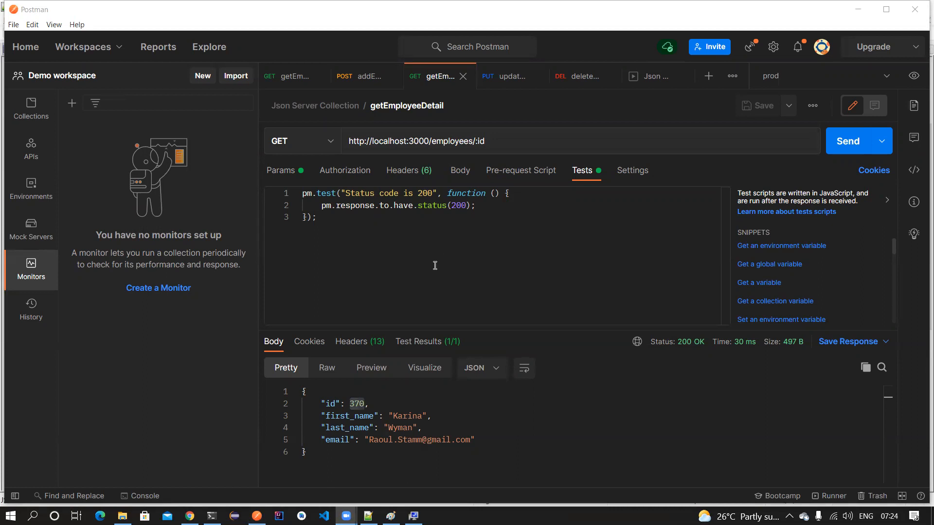
pyautogui.click(351, 77)
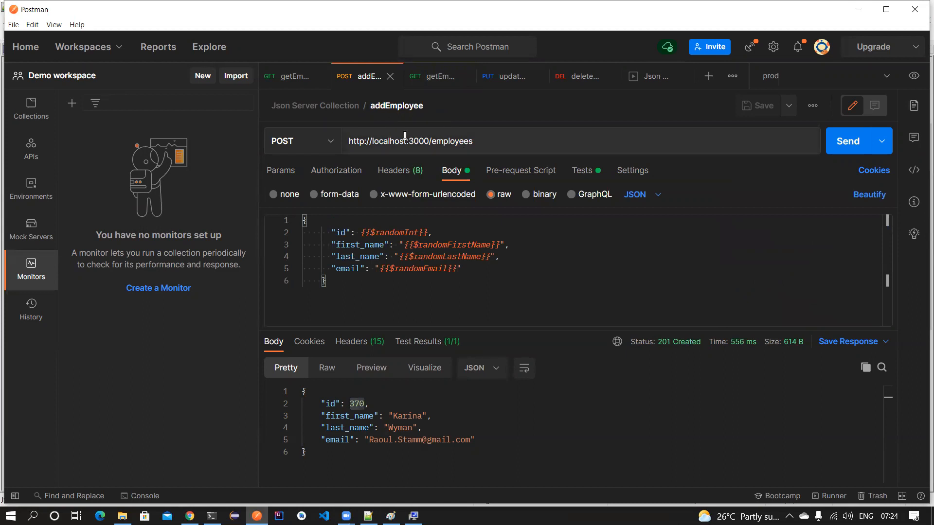
# - Unindent the closing brace of the addEmployee JSON body and save the request
pyautogui.moveTo(474, 141); pyautogui.dragTo(346, 141)
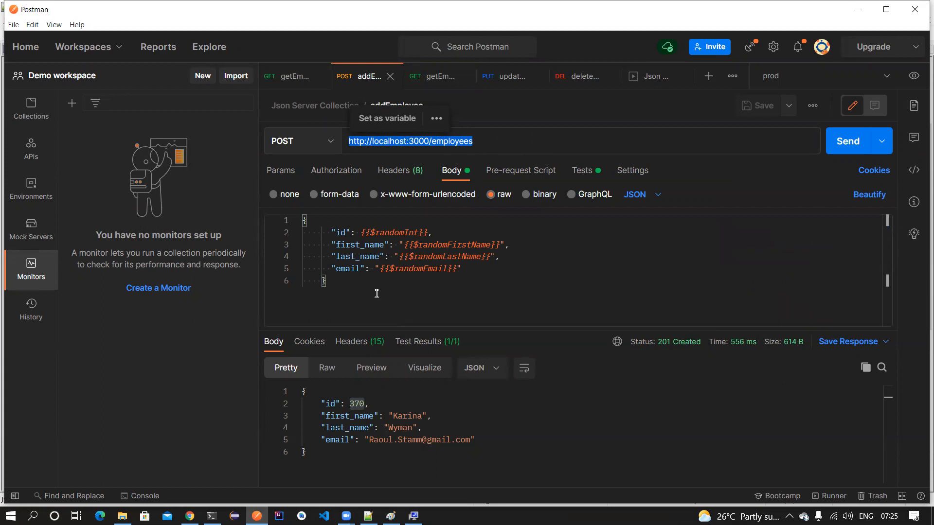
pyautogui.doubleClick(357, 404)
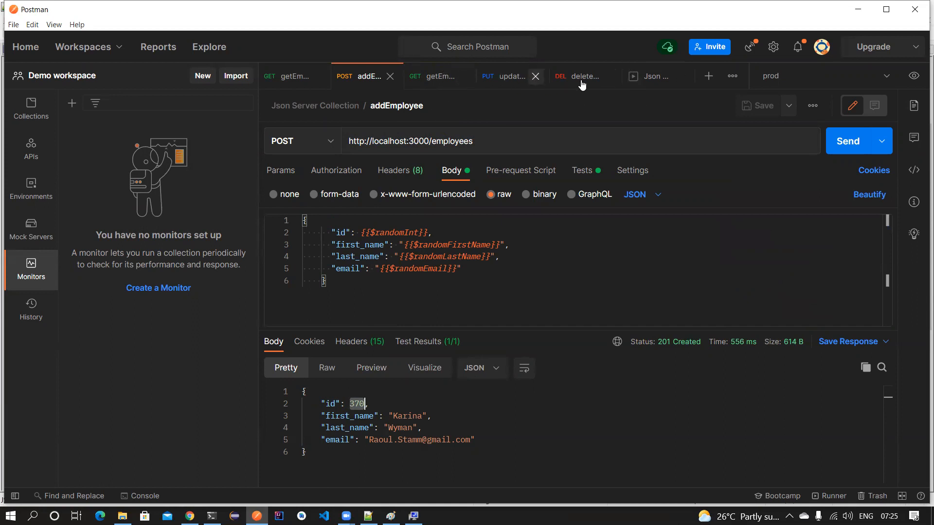
pyautogui.click(335, 287)
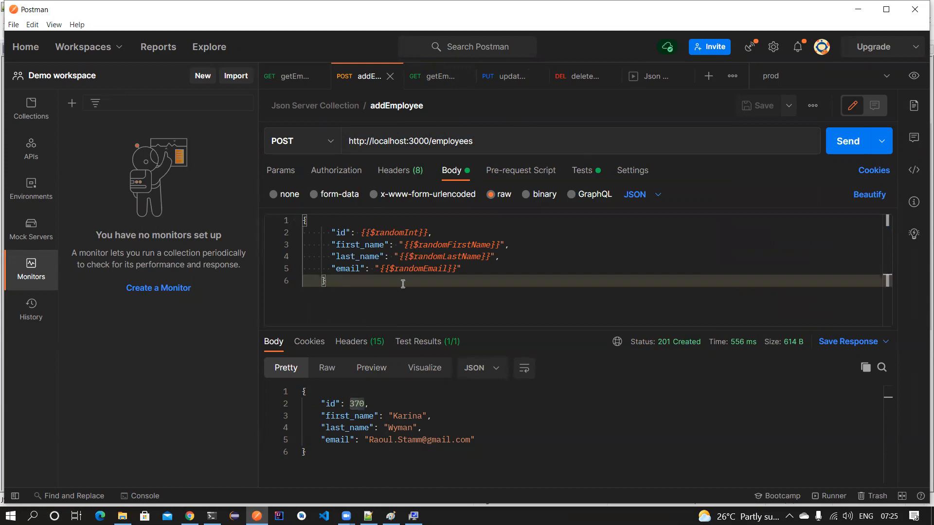
pyautogui.hotkey('shift', 'Tab')
pyautogui.hotkey('ctrl', 's')
# - Draft a monitor 'Json server monitor' for Json Server Collection, then discard it and open getEmployees
pyautogui.click(152, 294)
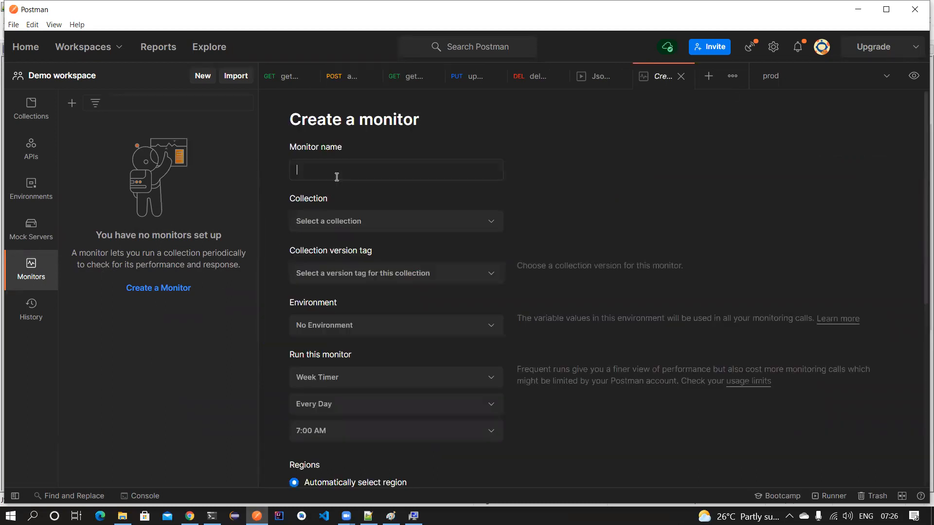
pyautogui.write('J')
pyautogui.press('BackSpace')
pyautogui.write('Json server monitor')
pyautogui.click(433, 223)
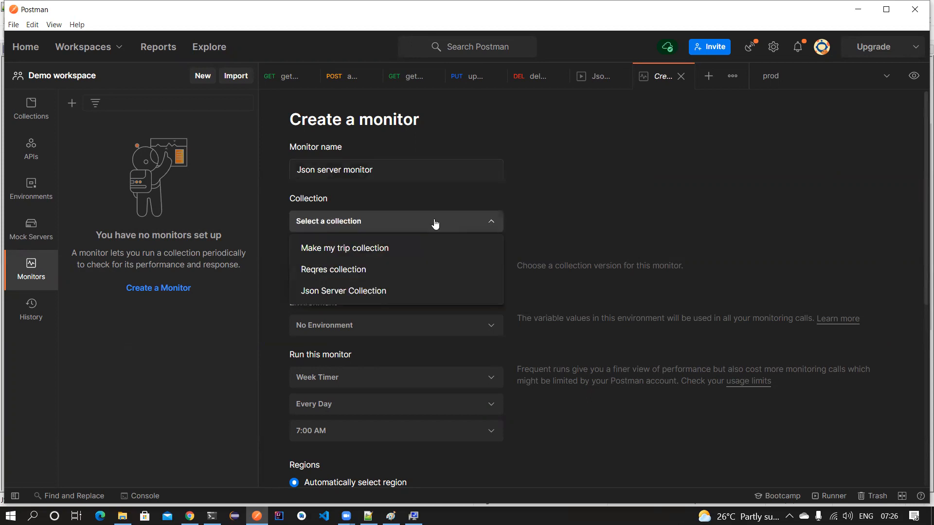
pyautogui.click(365, 290)
pyautogui.scroll(-1, 575, 146)
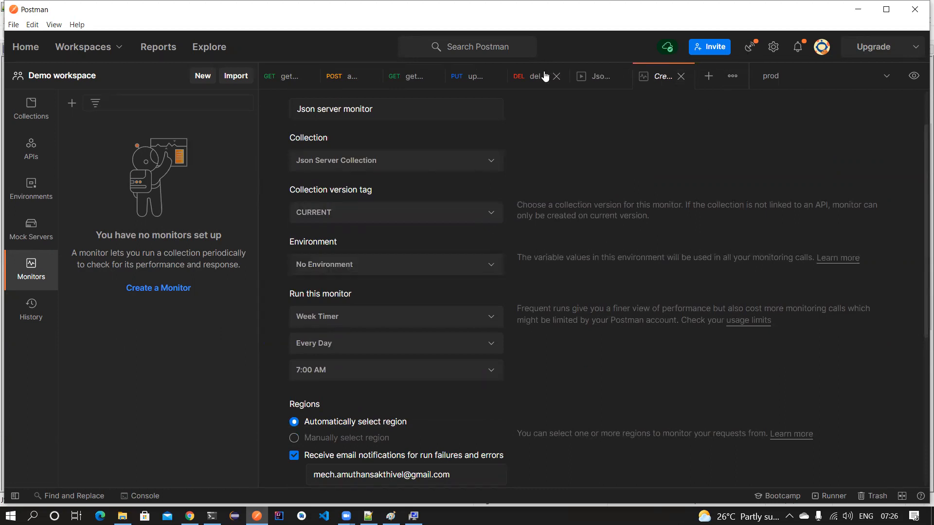
pyautogui.click(681, 76)
pyautogui.click(295, 77)
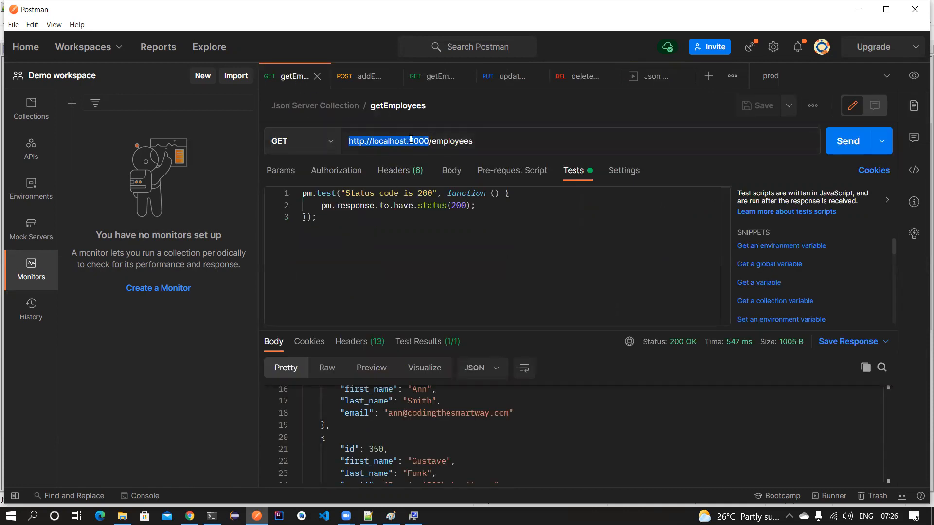
# - Create a new environment named json-server-local
pyautogui.click(29, 190)
pyautogui.click(71, 103)
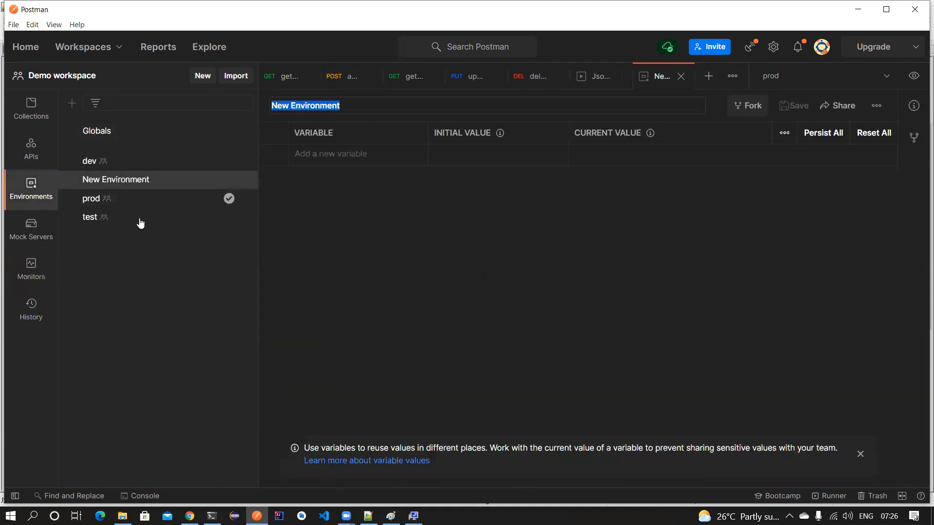
pyautogui.write('json-server')
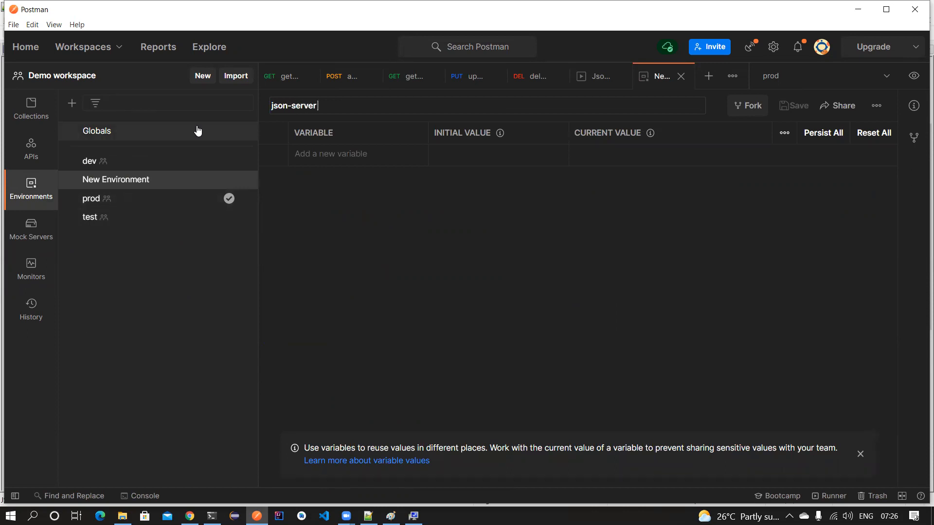
pyautogui.write('-local')
pyautogui.click(360, 185)
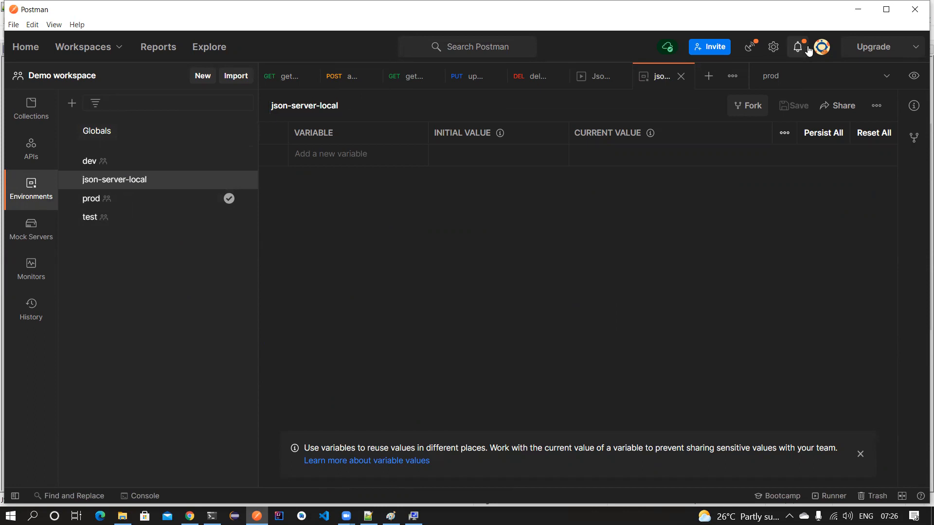
pyautogui.click(681, 76)
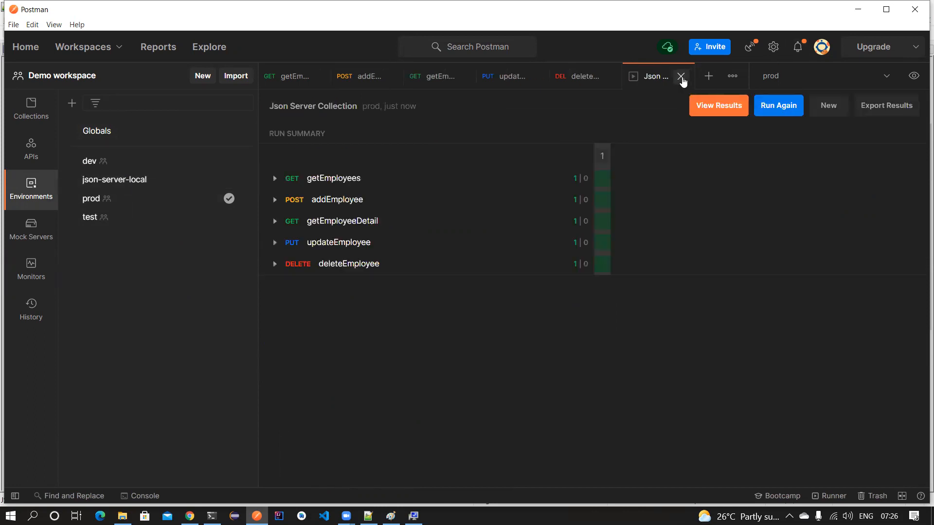
pyautogui.click(111, 181)
pyautogui.click(349, 154)
pyautogui.write('url')
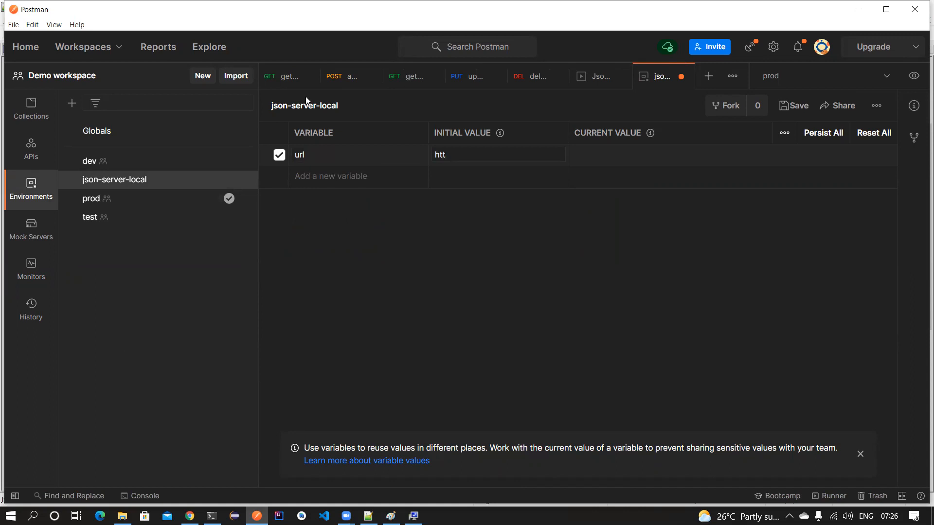
pyautogui.click(282, 76)
pyautogui.moveTo(430, 140); pyautogui.dragTo(358, 136)
pyautogui.hotkey('ctrl', 'c')
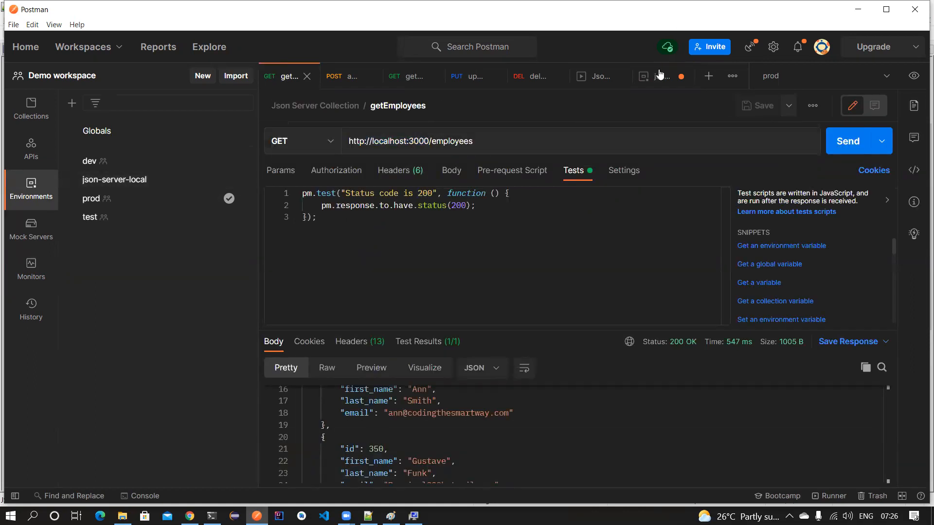
pyautogui.click(661, 76)
pyautogui.click(477, 156)
pyautogui.press('BackSpace')
pyautogui.press('BackSpace')
pyautogui.press('BackSpace')
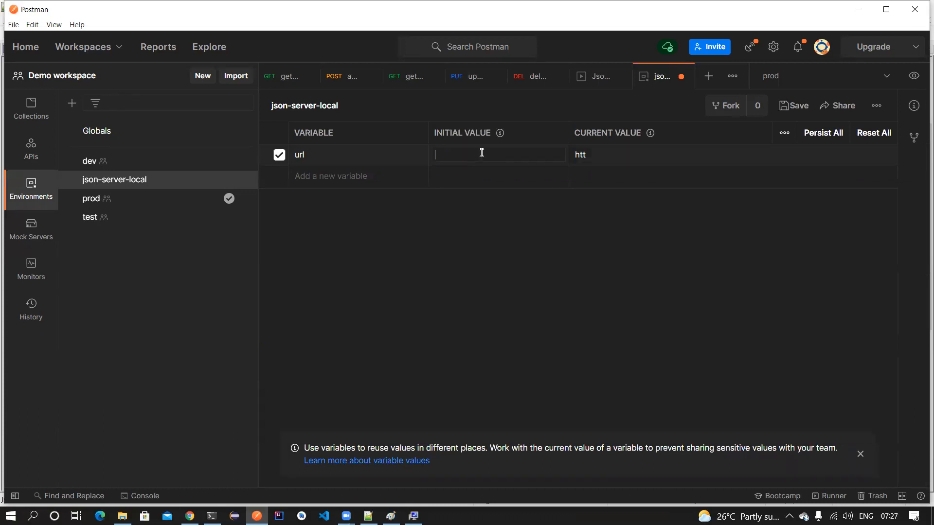
pyautogui.hotkey('ctrl', 'v')
pyautogui.click(617, 155)
pyautogui.hotkey('ctrl', 'v')
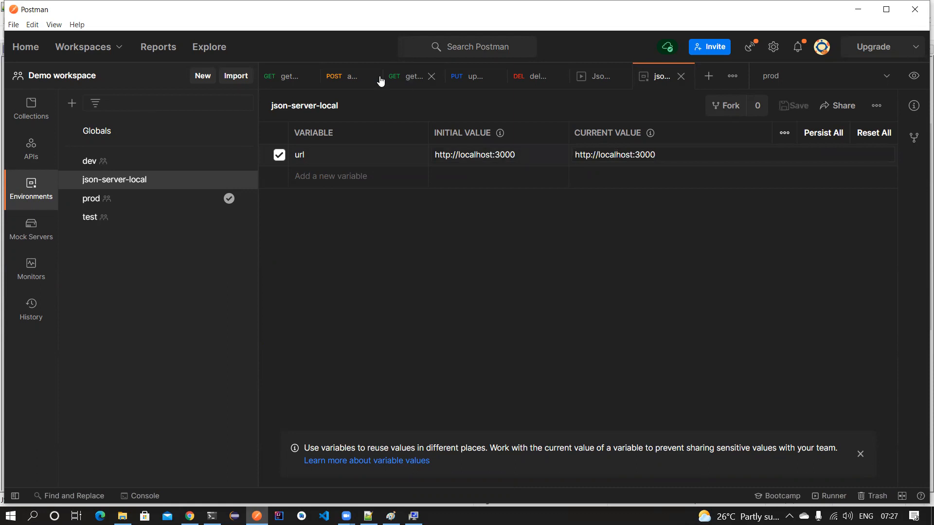
pyautogui.click(287, 77)
pyautogui.moveTo(428, 141); pyautogui.dragTo(341, 141)
# - Replace the hard-coded host with {{url}} in the getEmployees and addEmployee addresses
pyautogui.write('{{}/employees')
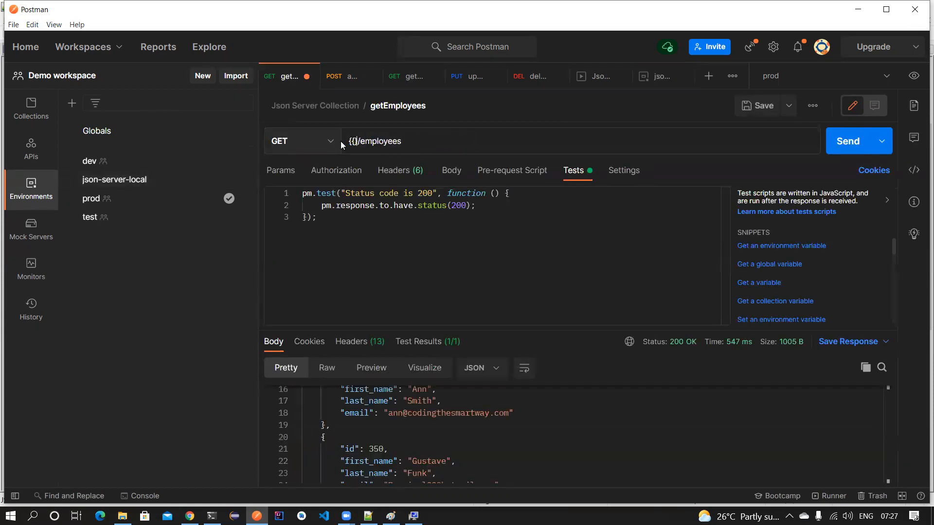
pyautogui.write('url')
pyautogui.click(343, 77)
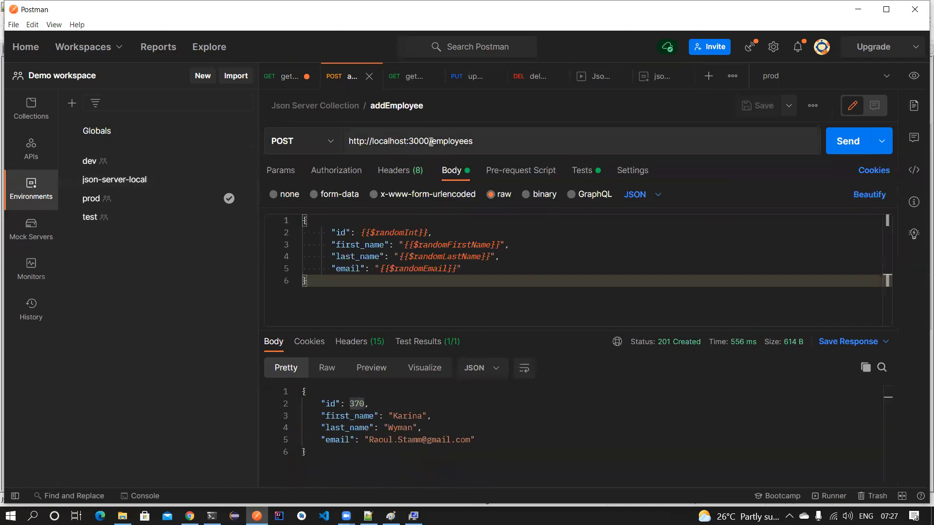
pyautogui.tripleClick(384, 140)
pyautogui.click(425, 140)
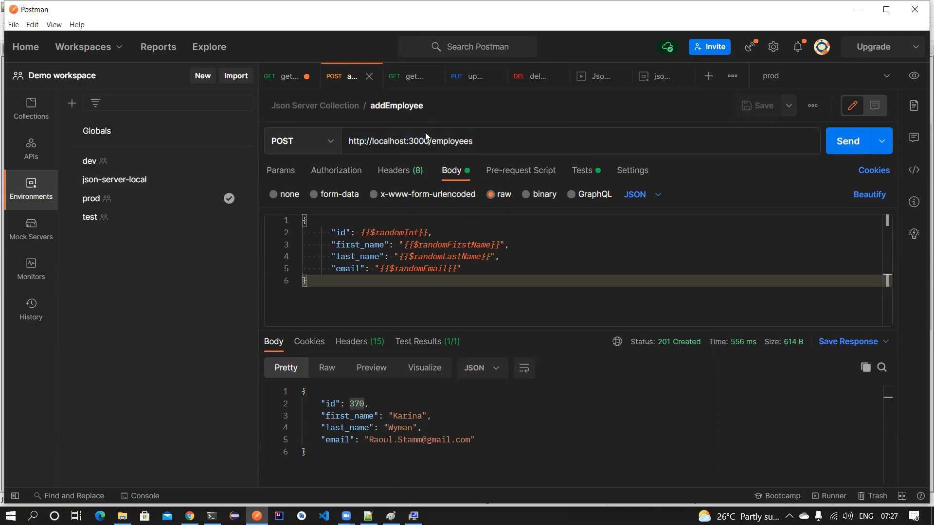
pyautogui.press('BackSpace')
pyautogui.press('BackSpace')
pyautogui.press('BackSpace')
pyautogui.press('BackSpace')
pyautogui.press('BackSpace')
pyautogui.press('BackSpace')
pyautogui.press('BackSpace')
pyautogui.press('BackSpace')
pyautogui.press('BackSpace')
pyautogui.press('BackSpace')
pyautogui.press('BackSpace')
pyautogui.press('BackSpace')
pyautogui.press('BackSpace')
pyautogui.press('BackSpace')
pyautogui.press('BackSpace')
pyautogui.press('BackSpace')
pyautogui.press('BackSpace')
pyautogui.press('BackSpace')
pyautogui.press('BackSpace')
pyautogui.press('BackSpace')
pyautogui.press('BackSpace')
pyautogui.write('{{')
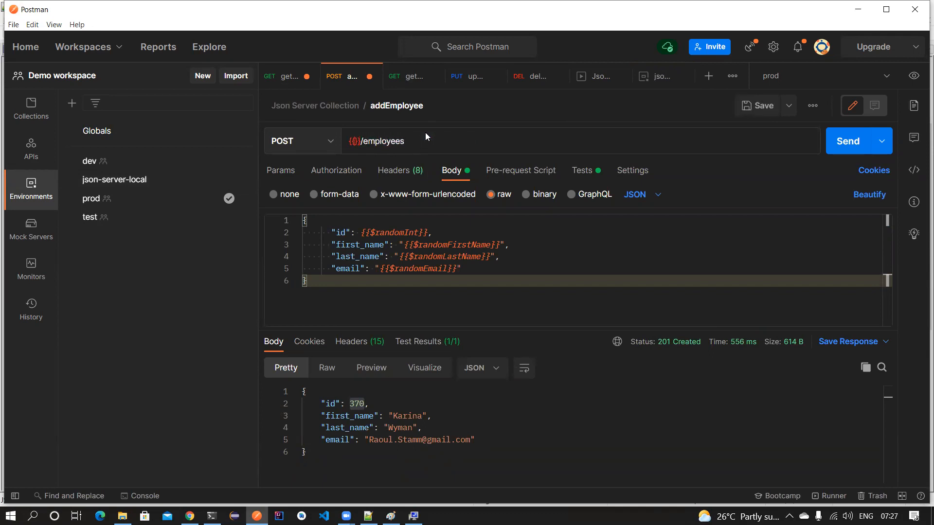
pyautogui.write('url')
# - Replace the host with {{url}} in getEmployeeDetail, updateEmployee and deleteEmployee, saving updateEmployee
pyautogui.click(405, 76)
pyautogui.moveTo(430, 140); pyautogui.dragTo(338, 141)
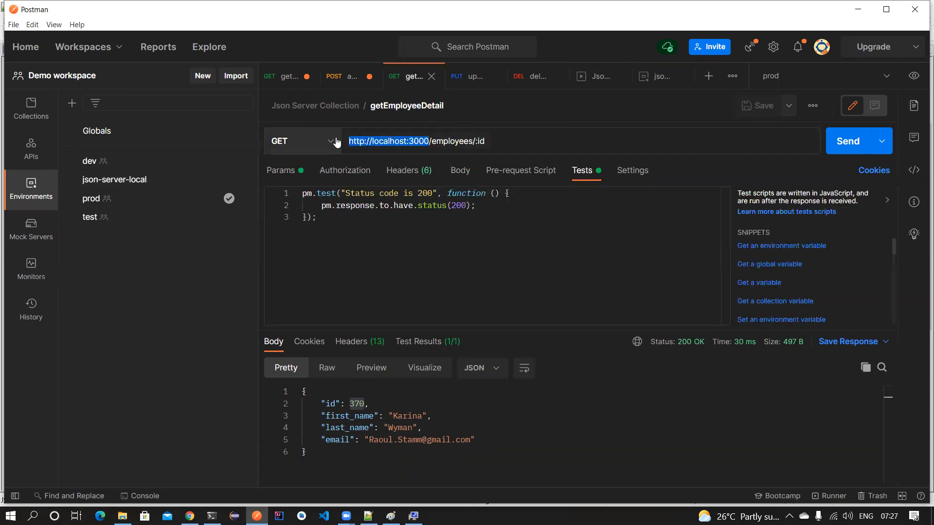
pyautogui.write('{{')
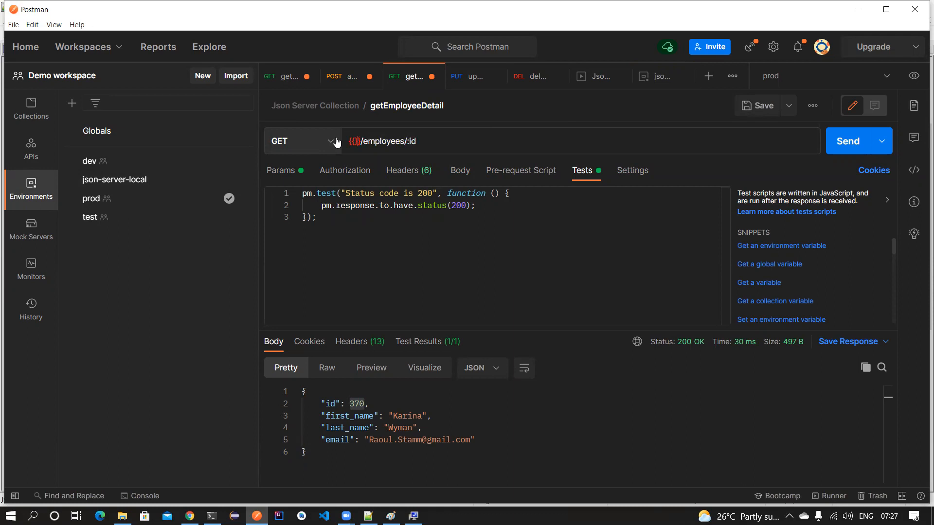
pyautogui.write('url')
pyautogui.click(466, 77)
pyautogui.moveTo(428, 136); pyautogui.dragTo(336, 144)
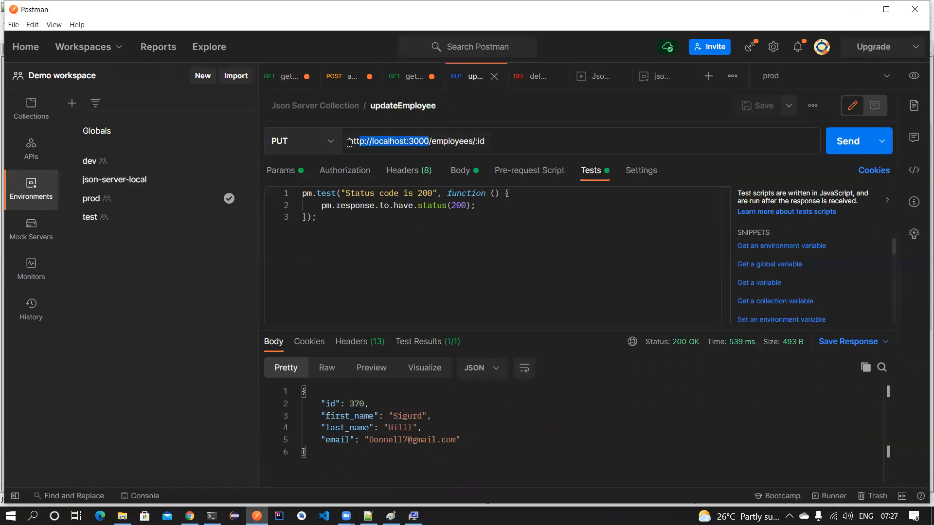
pyautogui.write('{{')
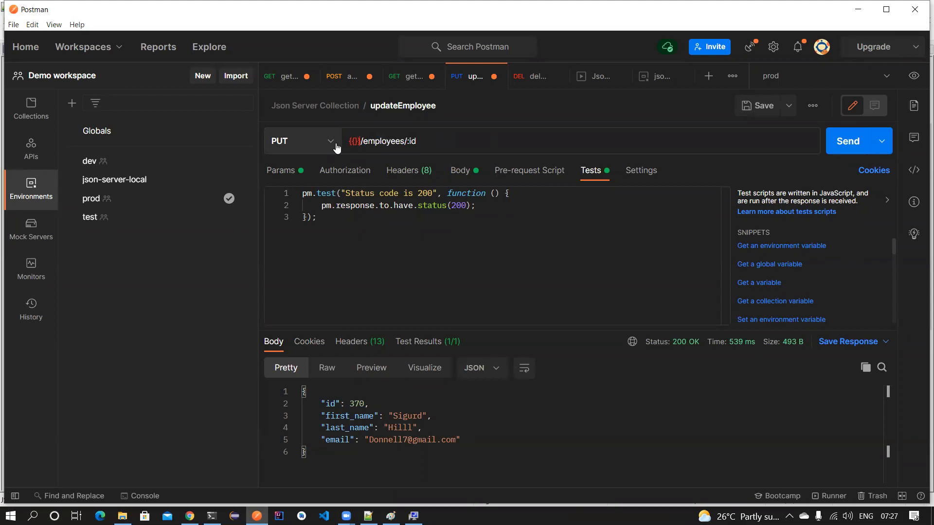
pyautogui.write('url')
pyautogui.hotkey('ctrl', 's')
pyautogui.click(531, 76)
pyautogui.moveTo(429, 141); pyautogui.dragTo(343, 141)
pyautogui.write('{{')
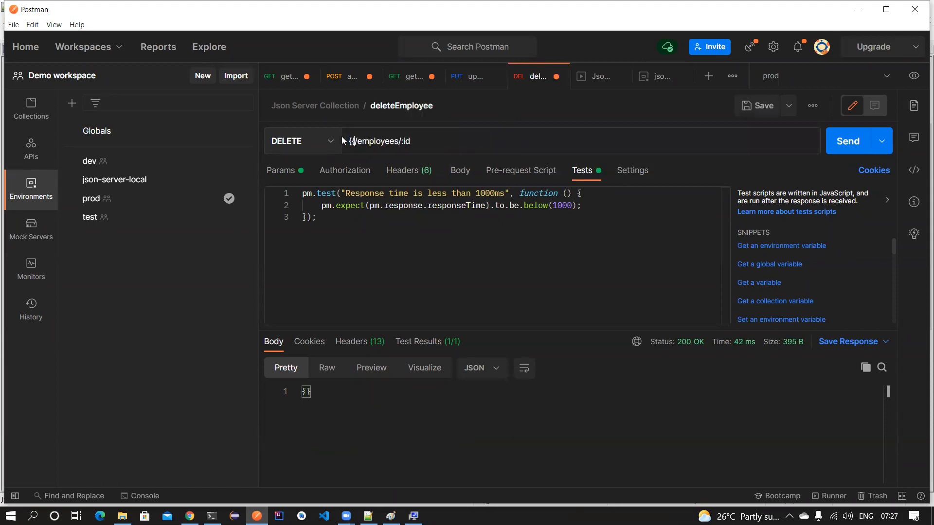
pyautogui.write('url')
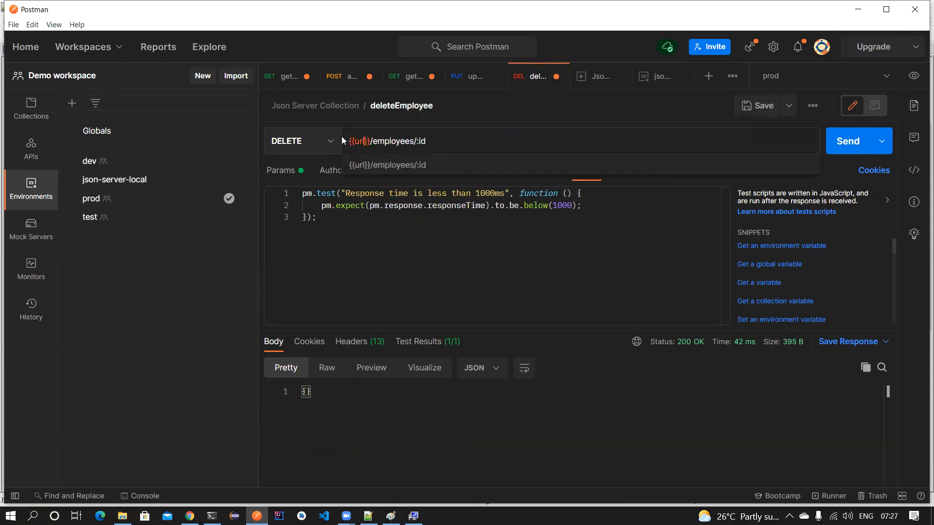
# - Save the deleteEmployee, getEmployeeDetail, addEmployee and getEmployees requests
pyautogui.hotkey('ctrl', 's')
pyautogui.click(407, 76)
pyautogui.hotkey('ctrl', 's')
pyautogui.click(339, 75)
pyautogui.hotkey('ctrl', 's')
pyautogui.click(290, 78)
pyautogui.hotkey('ctrl', 's')
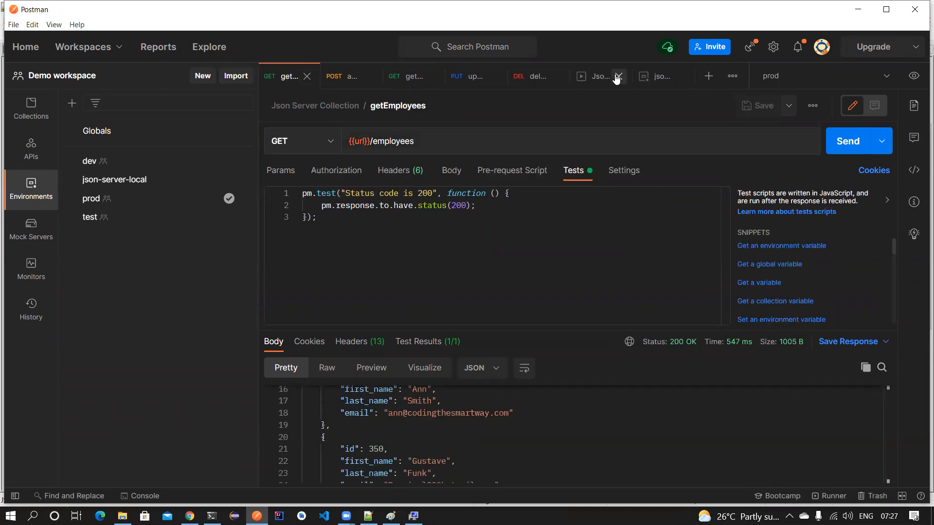
# - Close all open tabs, using Close Other Tabs on updateEmployee
pyautogui.click(591, 76)
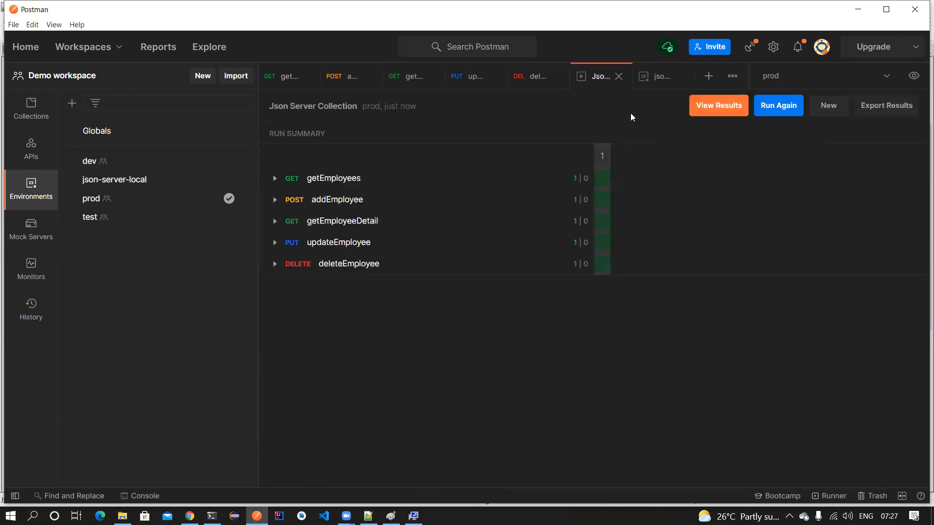
pyautogui.click(656, 78)
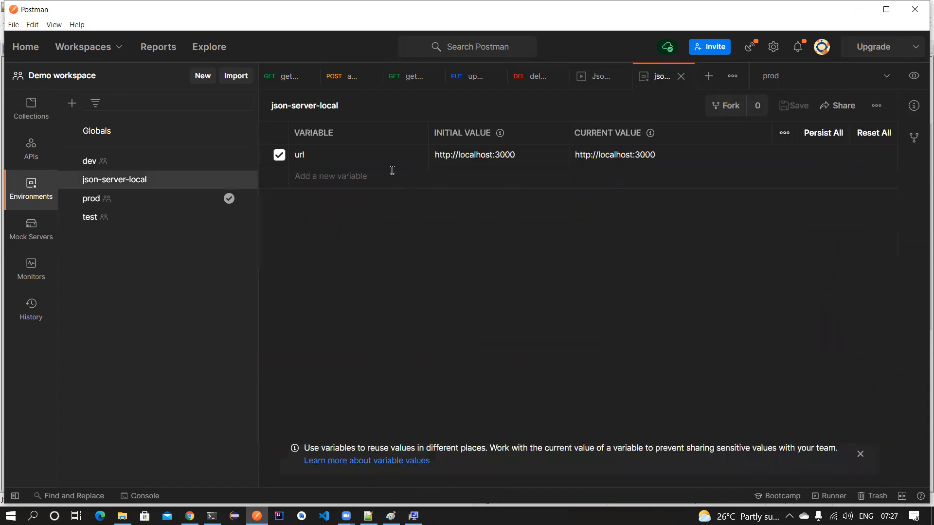
pyautogui.click(681, 77)
pyautogui.click(680, 77)
pyautogui.click(681, 77)
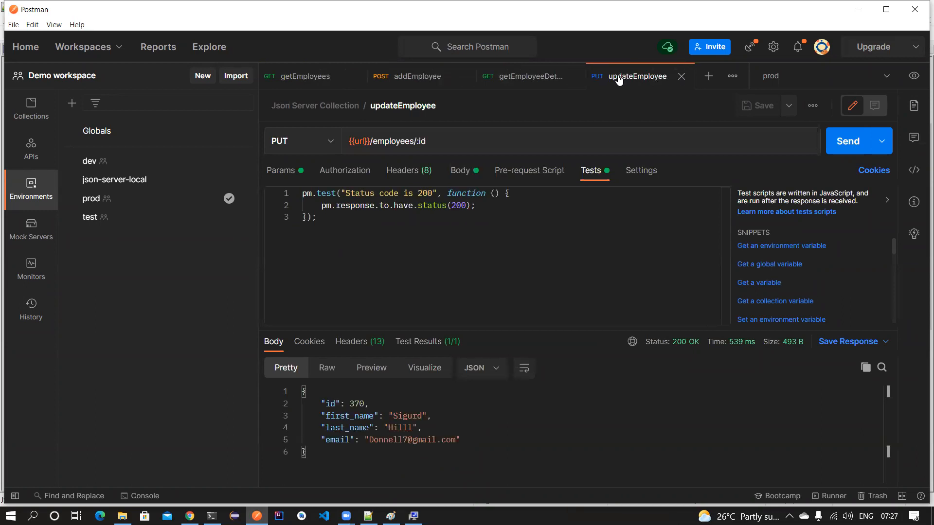
pyautogui.rightClick(660, 77)
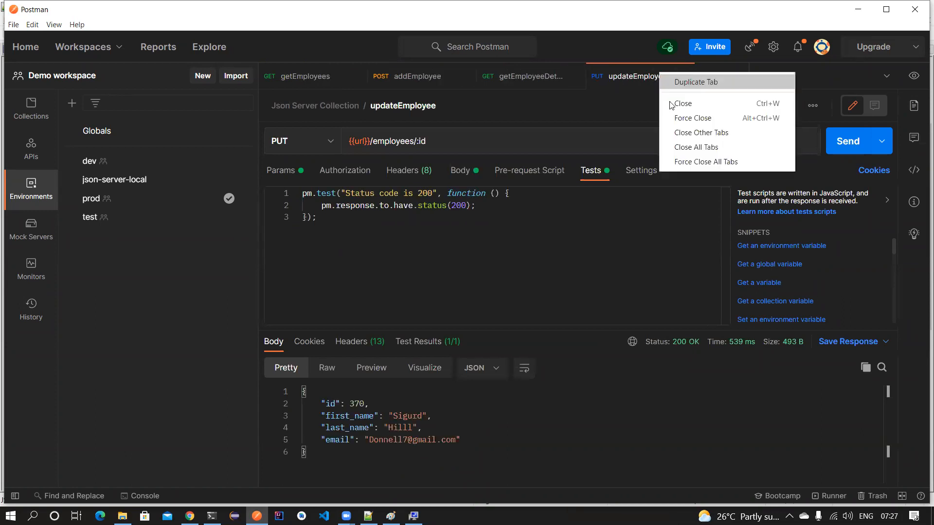
pyautogui.click(682, 133)
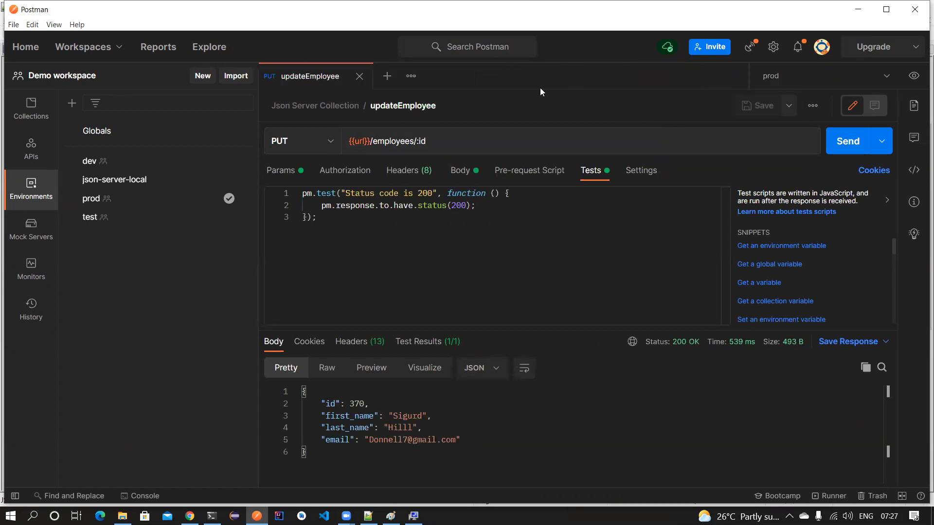
pyautogui.click(360, 76)
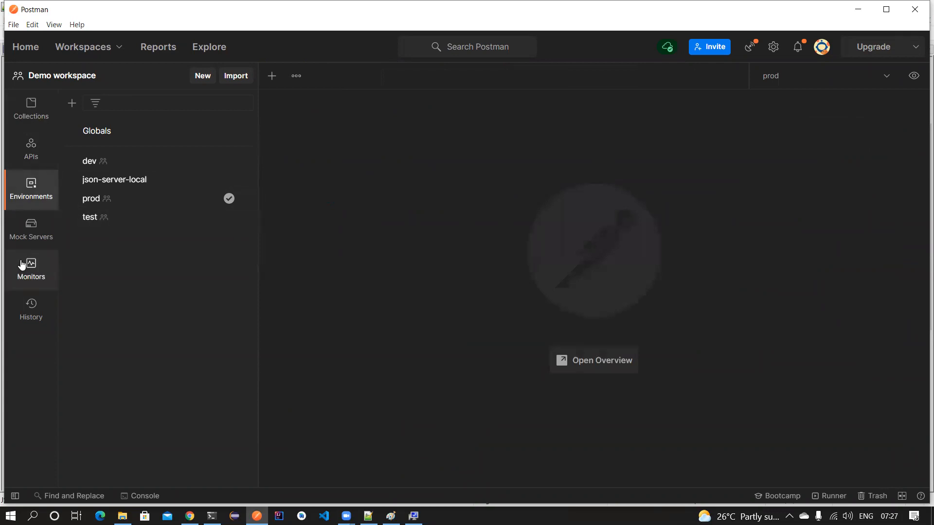
# - Start a monitor named json server monitor for Json Server Collection with the json-server-local environment
pyautogui.click(26, 262)
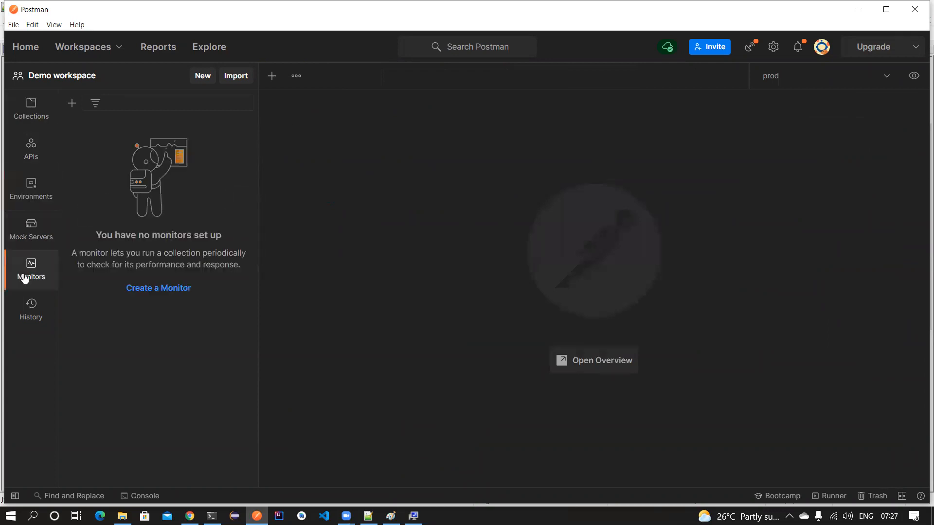
pyautogui.click(153, 290)
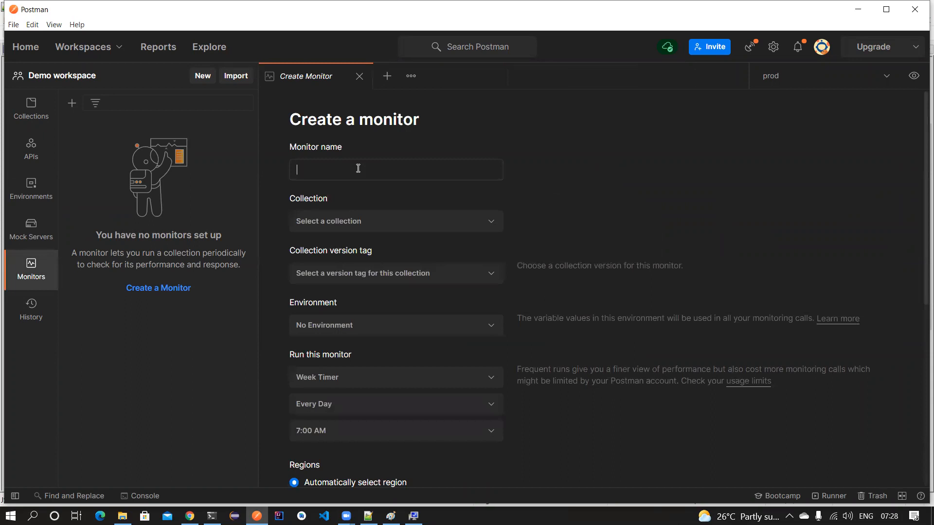
pyautogui.write('json serve')
pyautogui.click(396, 223)
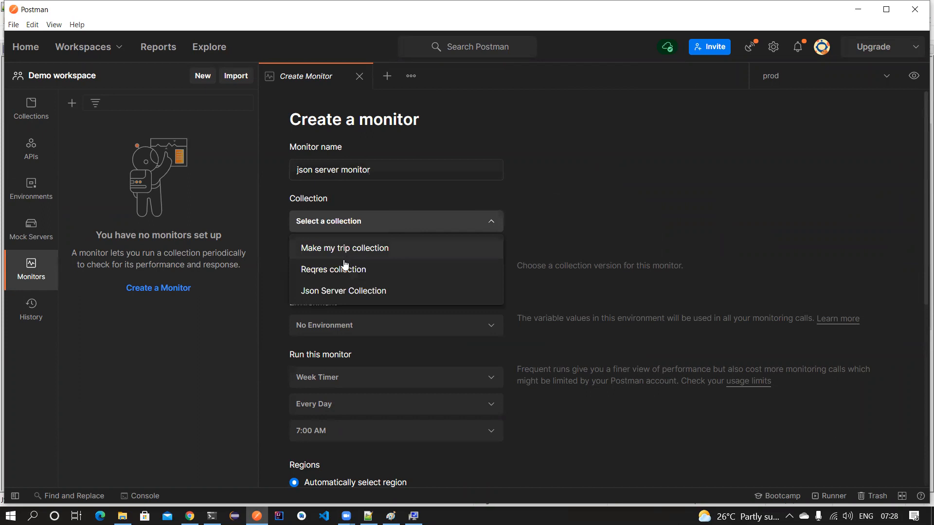
pyautogui.click(350, 292)
pyautogui.click(360, 335)
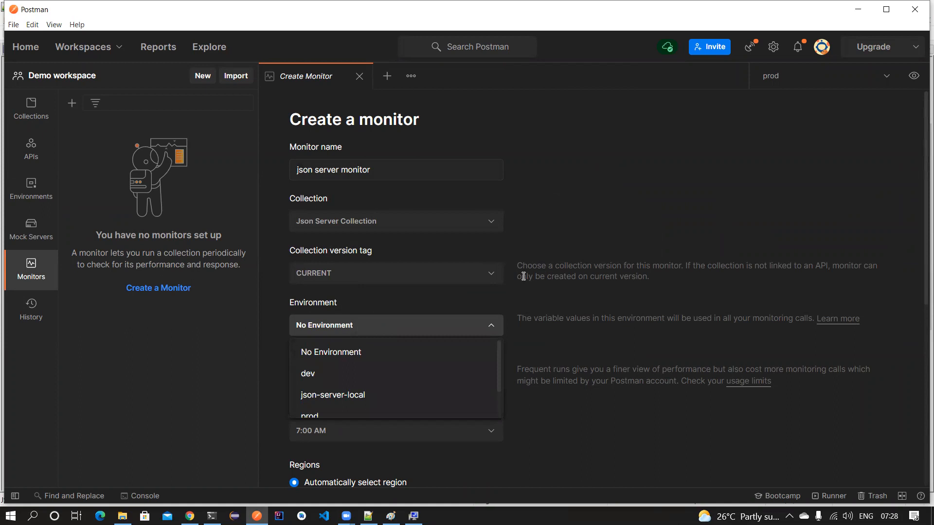
pyautogui.click(366, 396)
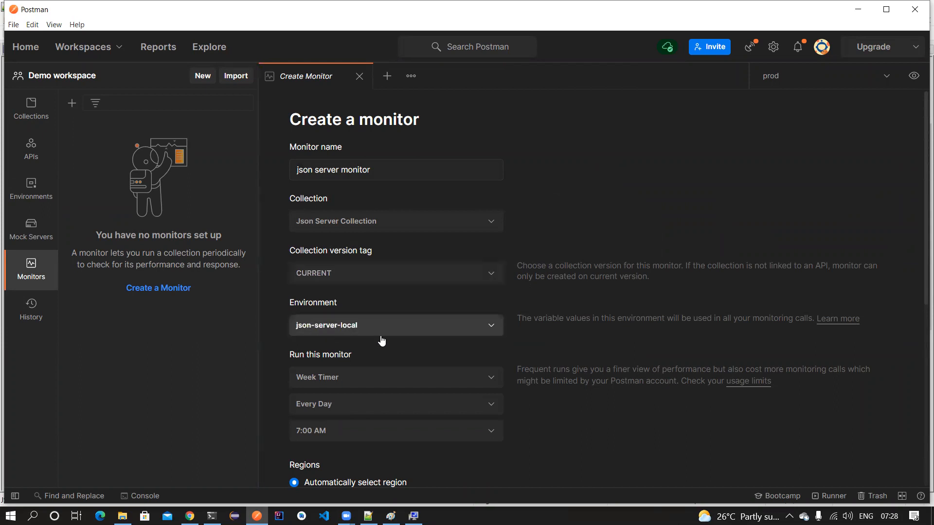
# - Schedule the monitor with Hour Timer every hour and create it
pyautogui.scroll(-4, 490, 345)
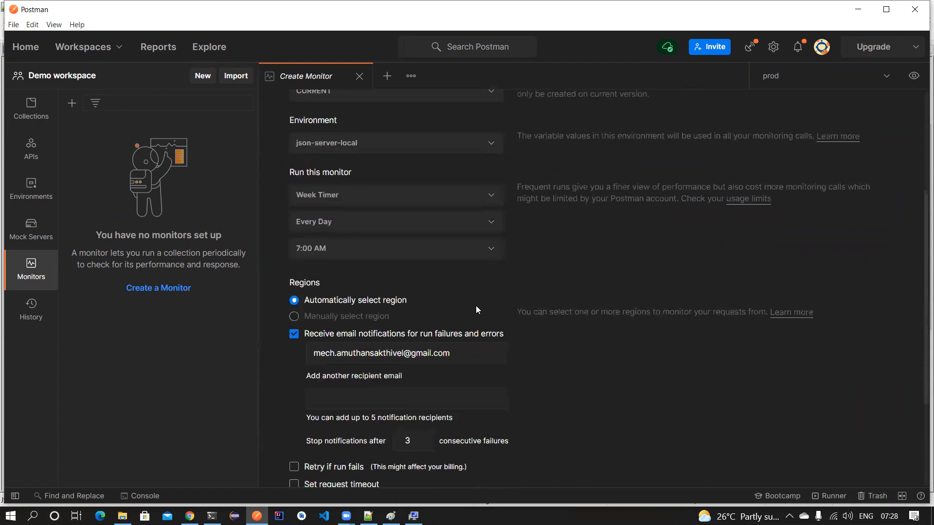
pyautogui.click(348, 194)
pyautogui.click(369, 245)
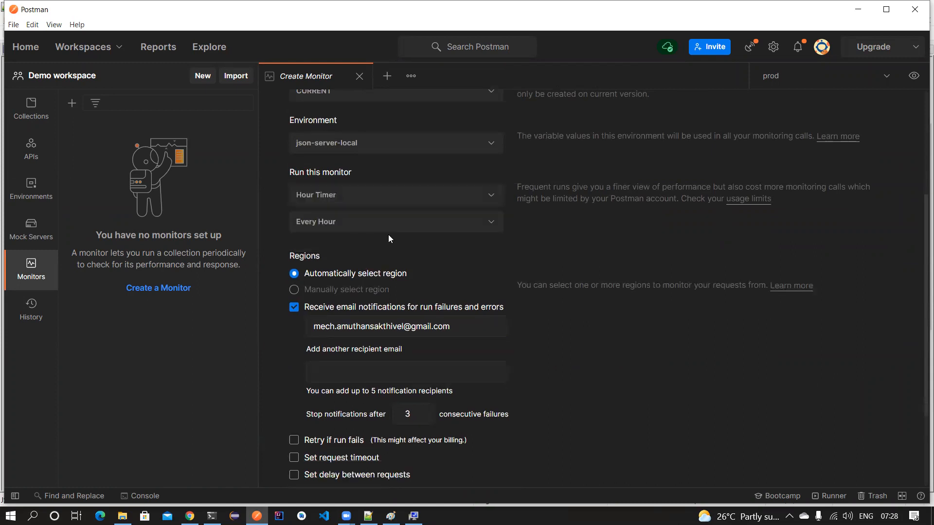
pyautogui.click(394, 226)
pyautogui.click(552, 222)
pyautogui.scroll(-2, 418, 249)
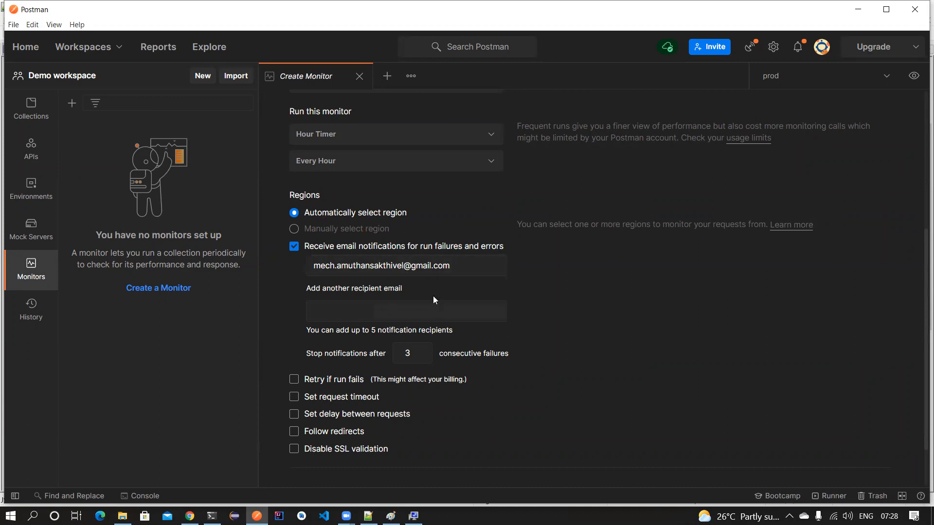
pyautogui.scroll(-3, 433, 297)
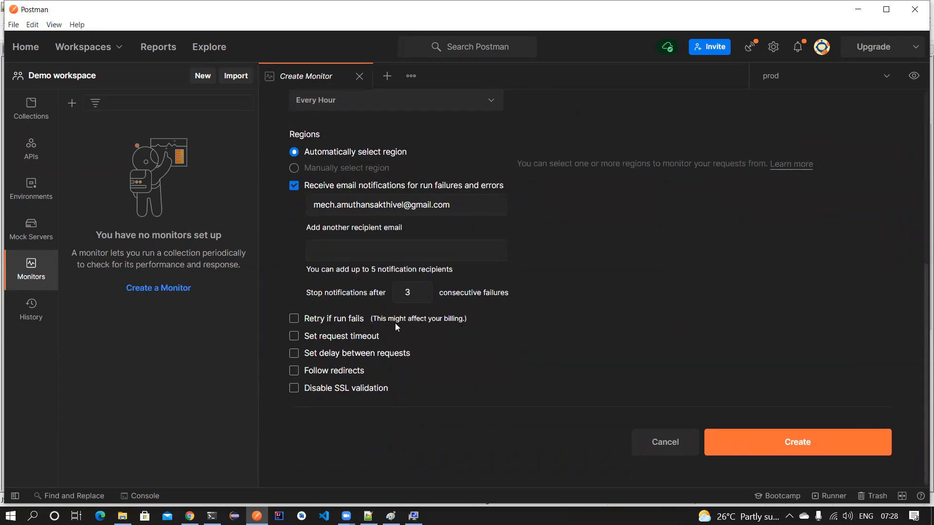
pyautogui.click(757, 434)
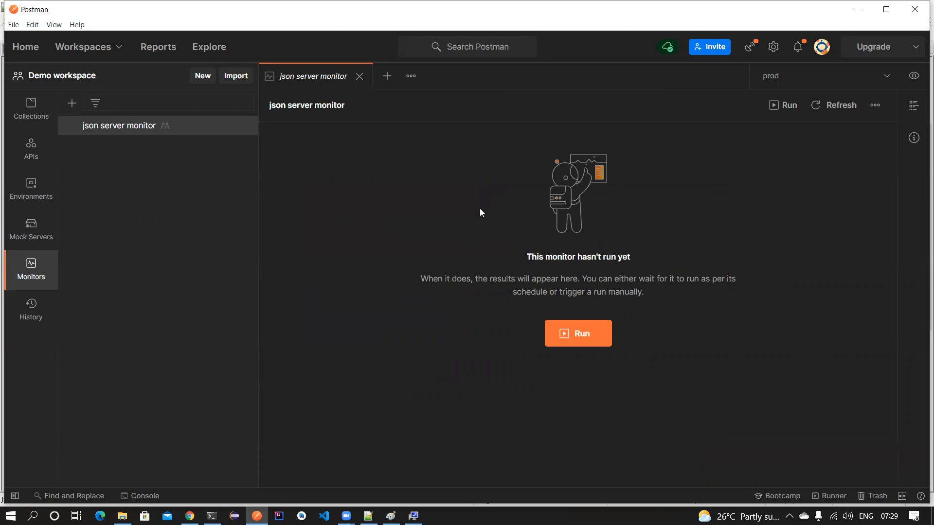
# - Run the monitor and review its 5 failed tests, 17 errors and localhost-not-found console log
pyautogui.click(596, 335)
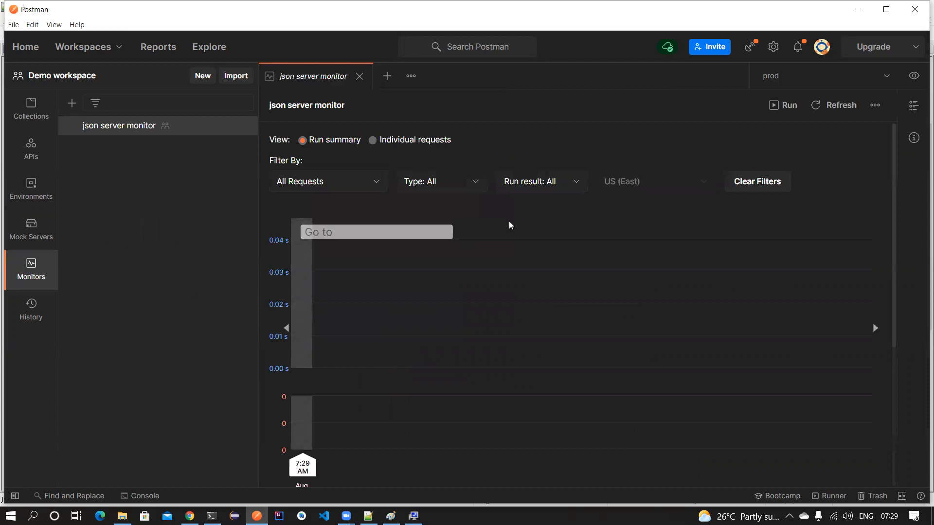
pyautogui.scroll(-1, 509, 223)
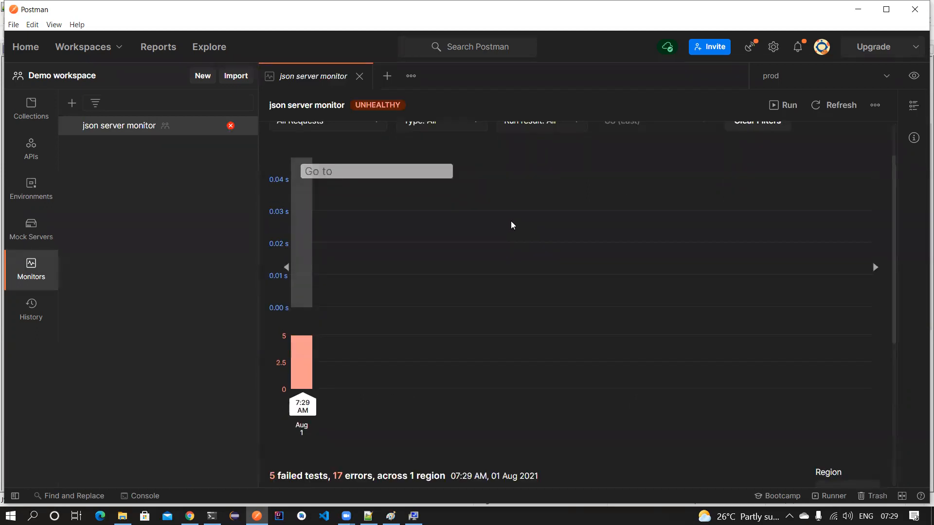
pyautogui.scroll(-2, 511, 225)
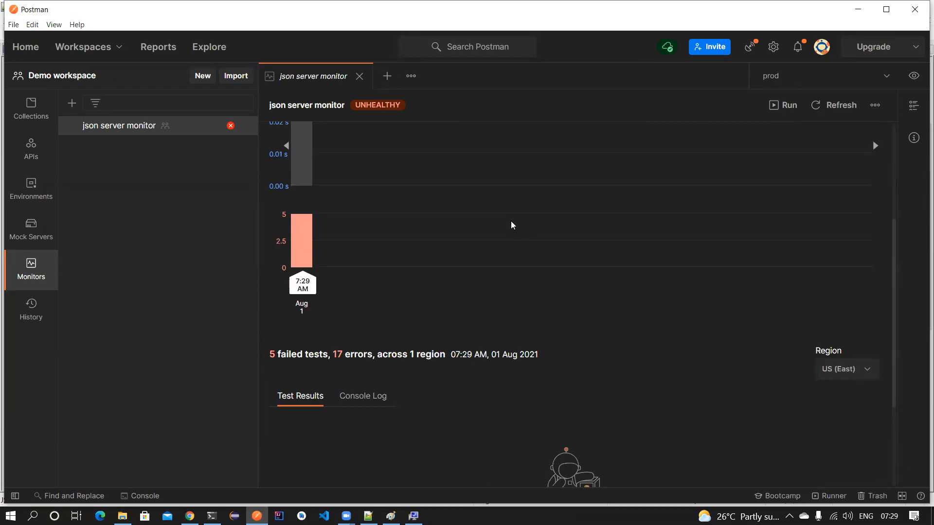
pyautogui.scroll(3, 511, 224)
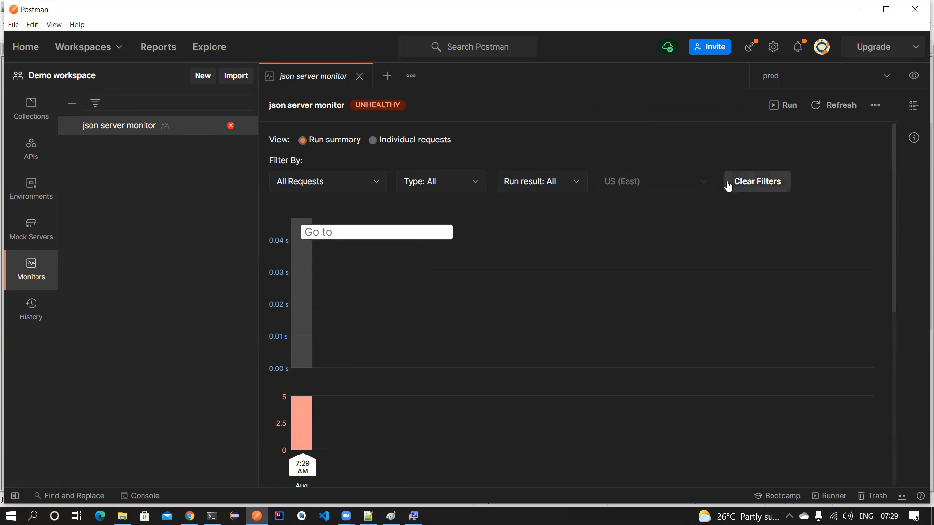
pyautogui.click(392, 139)
pyautogui.click(316, 140)
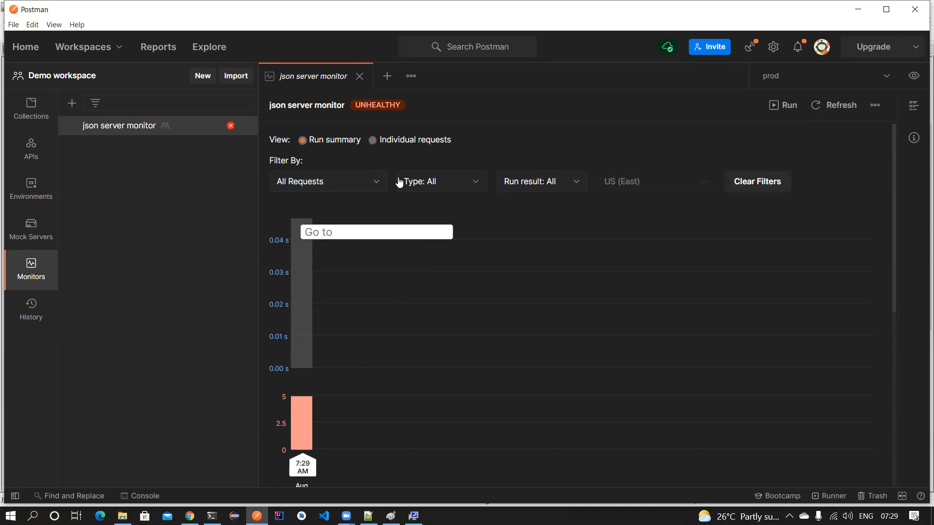
pyautogui.scroll(-6, 333, 268)
pyautogui.click(363, 246)
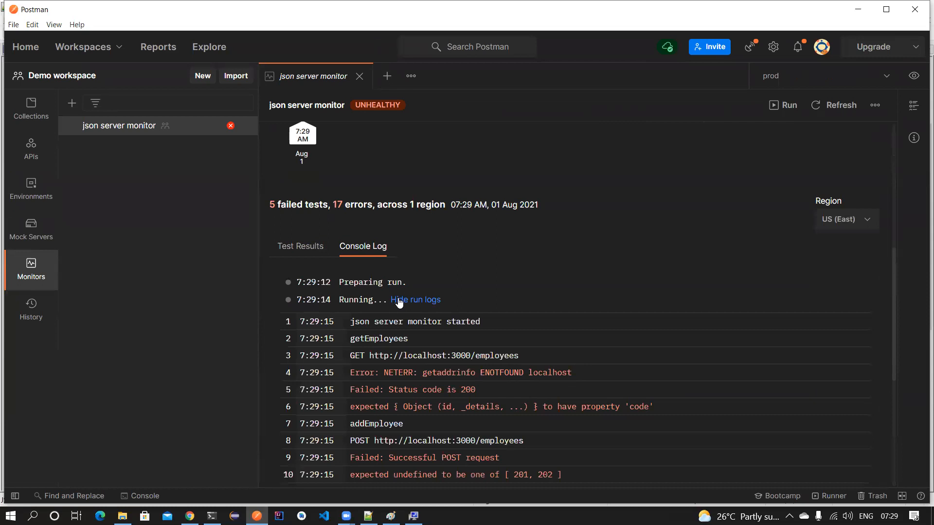
pyautogui.scroll(-4, 400, 299)
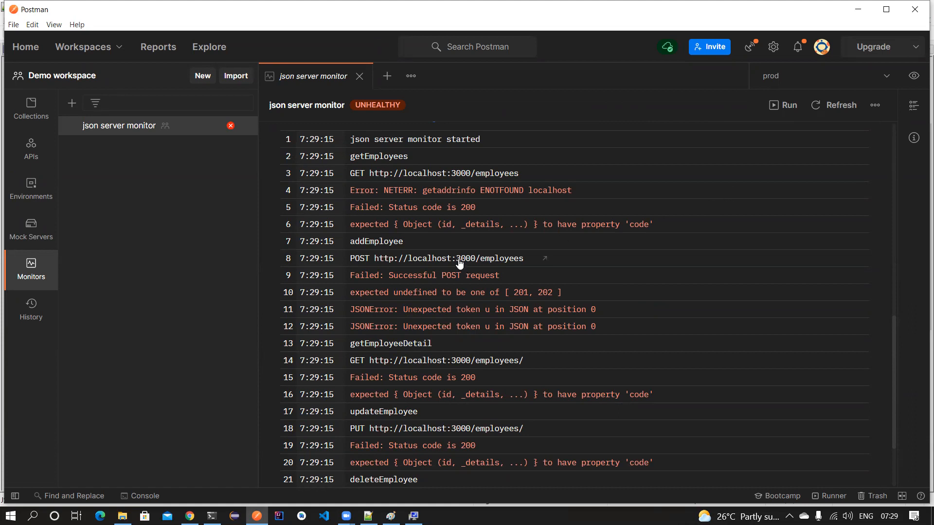
pyautogui.scroll(-3, 460, 263)
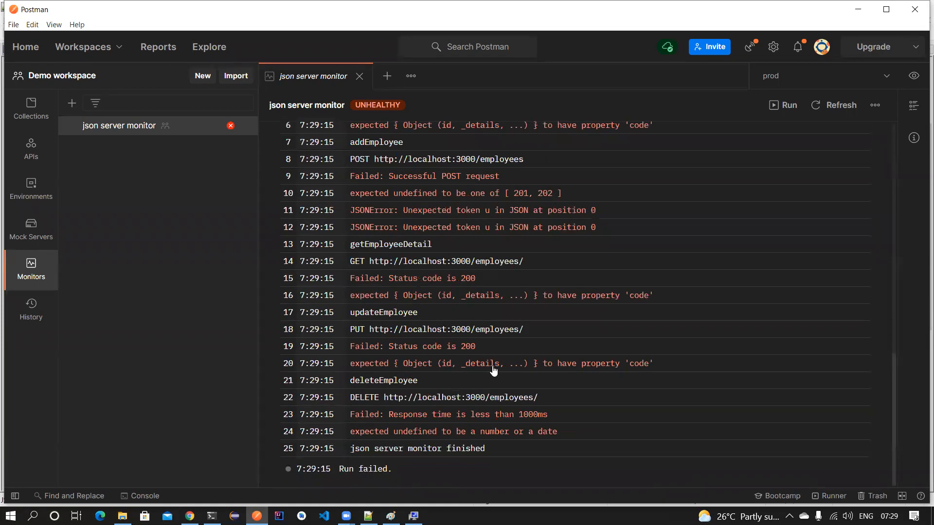
pyautogui.scroll(5, 592, 360)
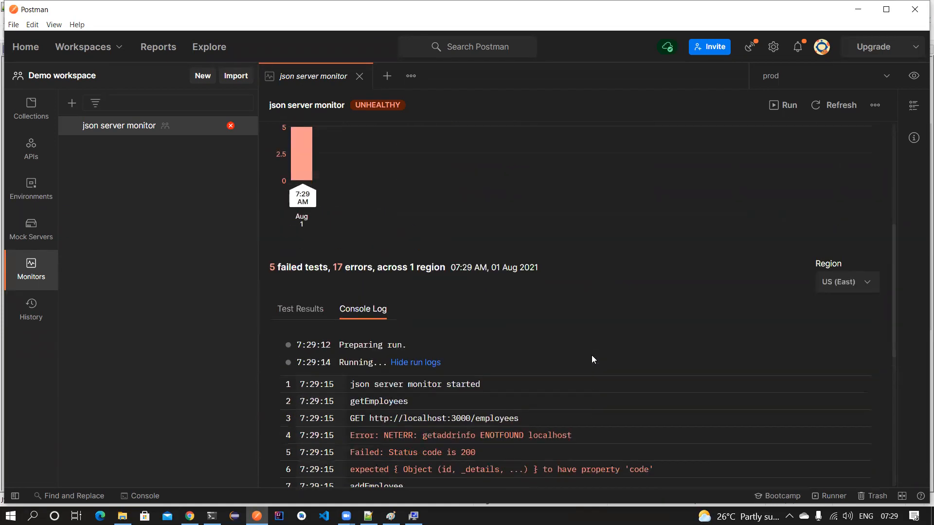
pyautogui.scroll(1, 591, 360)
# - Switch the active environment to json-server-local, rerun the monitor, and read the ENOTFOUND localhost errors
pyautogui.click(772, 76)
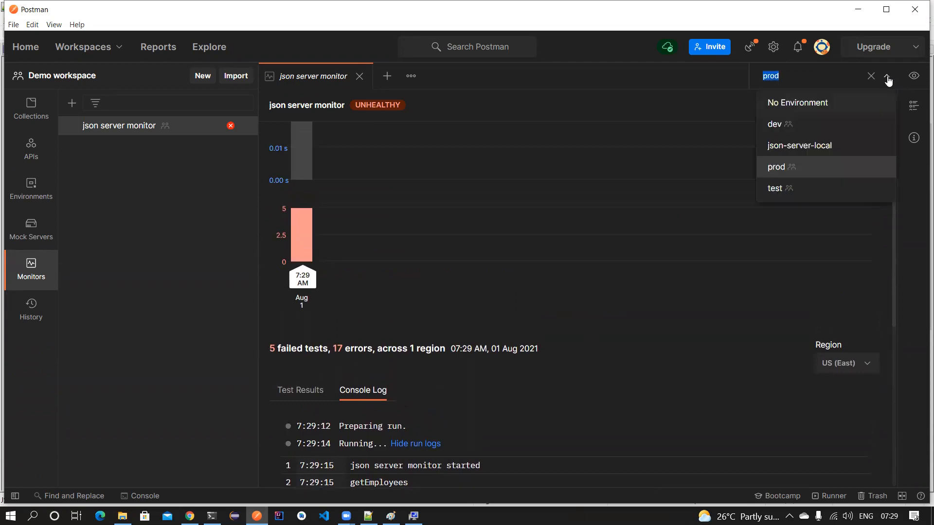
pyautogui.click(804, 144)
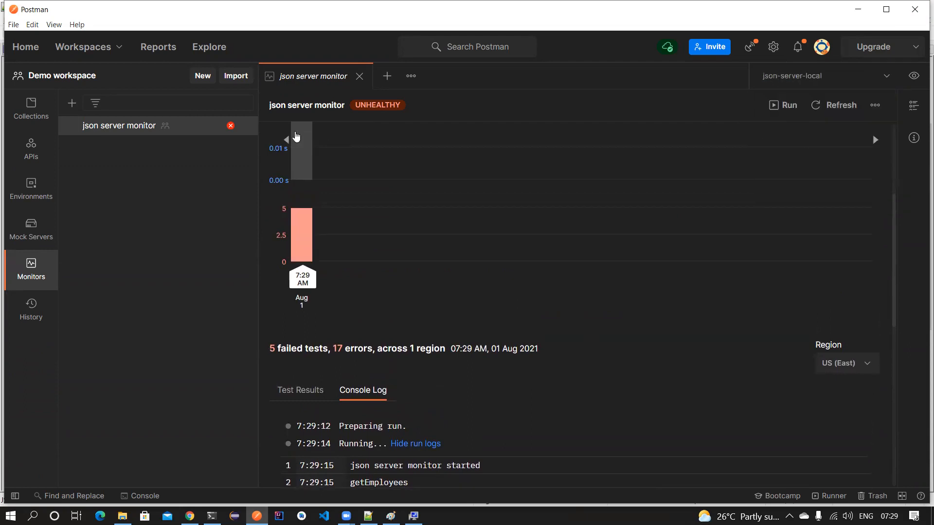
pyautogui.scroll(4, 429, 253)
pyautogui.click(775, 103)
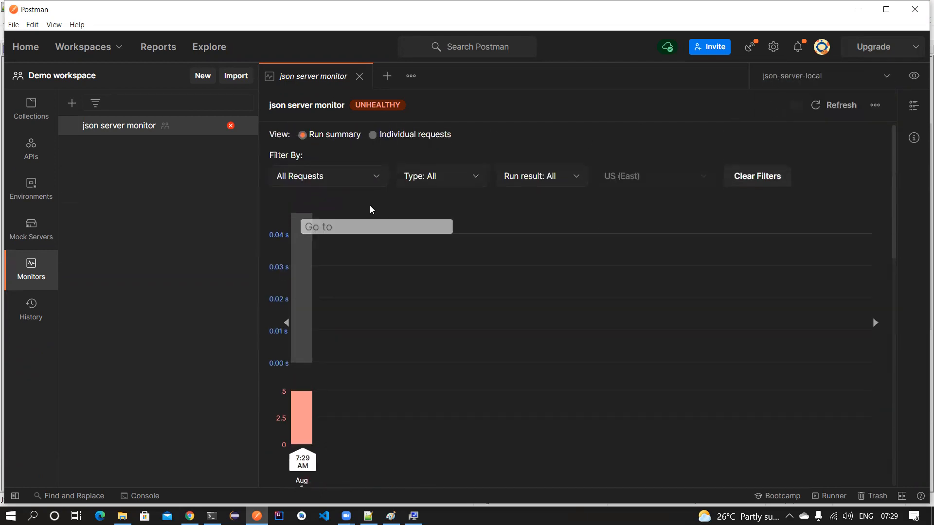
pyautogui.scroll(-4, 460, 259)
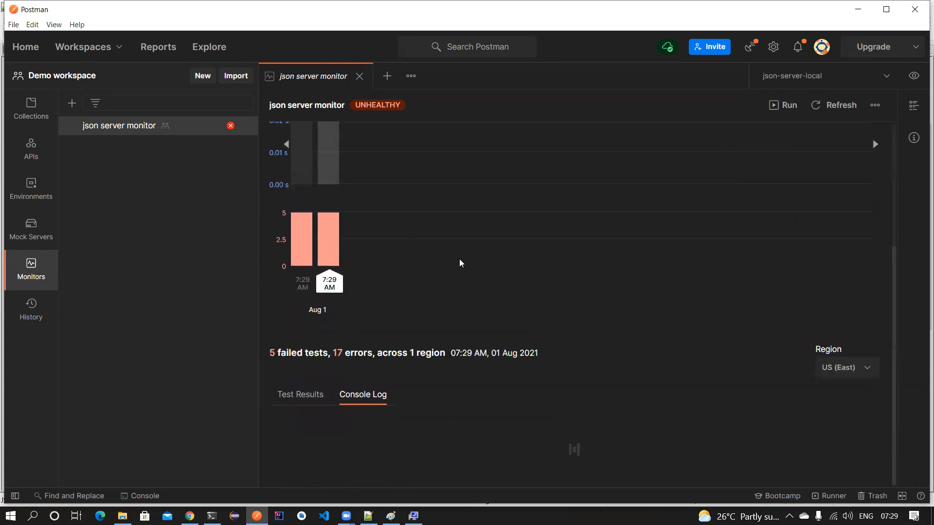
pyautogui.scroll(-3, 459, 258)
pyautogui.scroll(-4, 460, 258)
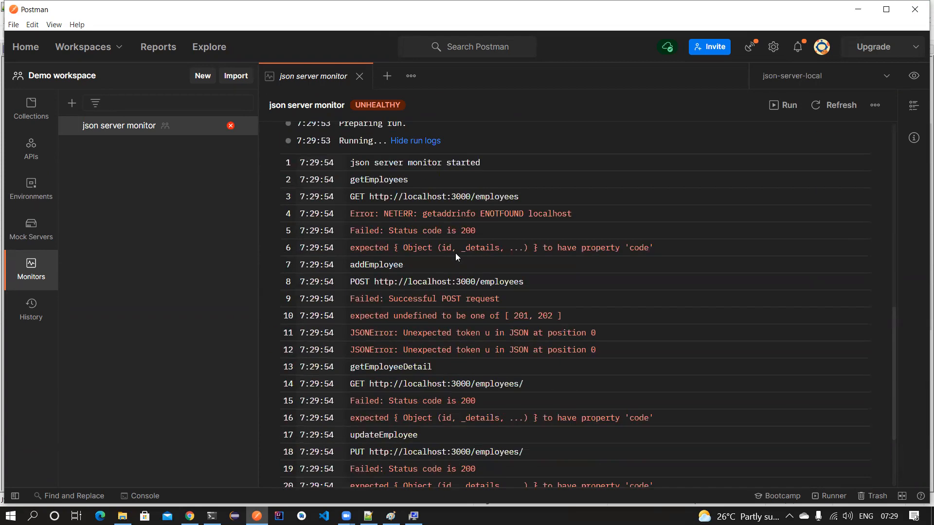
# - Replace {{url}} in the getEmployees address with localhost:3000 copied from the browser address bar
pyautogui.click(442, 197)
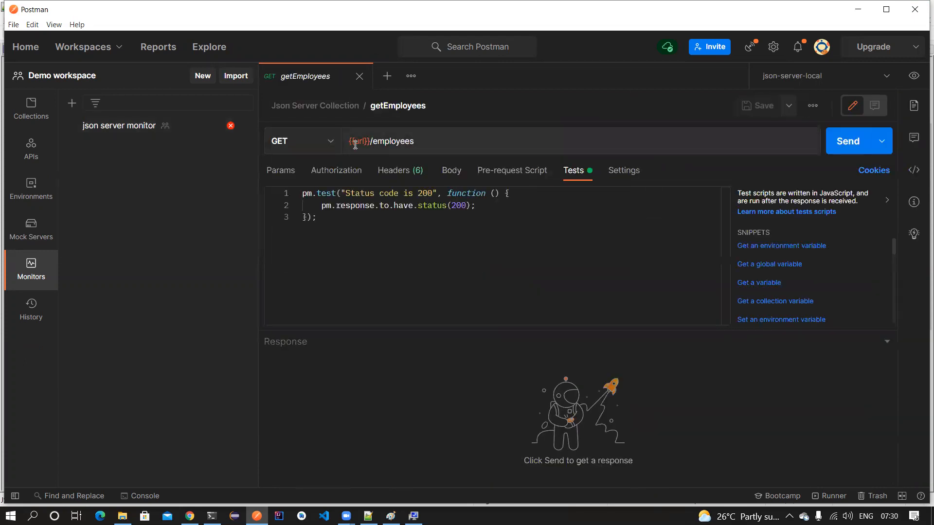
pyautogui.moveTo(356, 145)
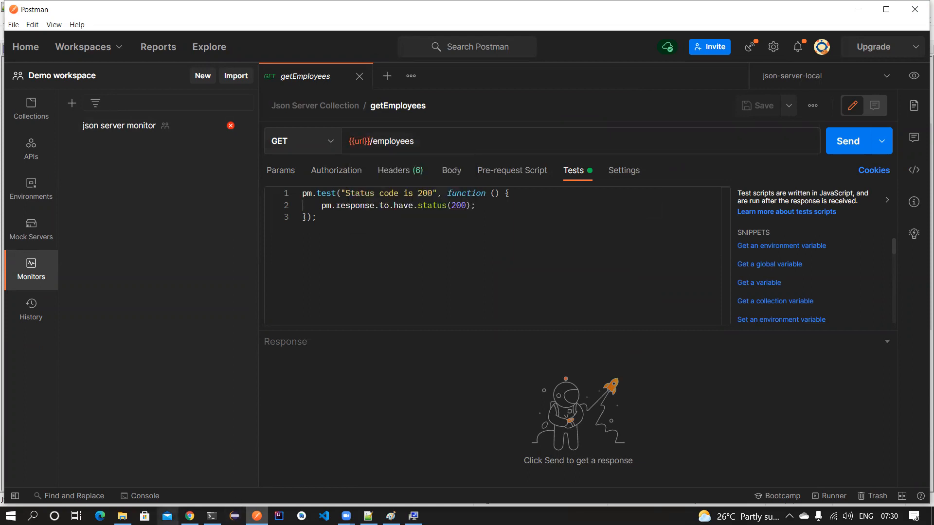
pyautogui.click(189, 515)
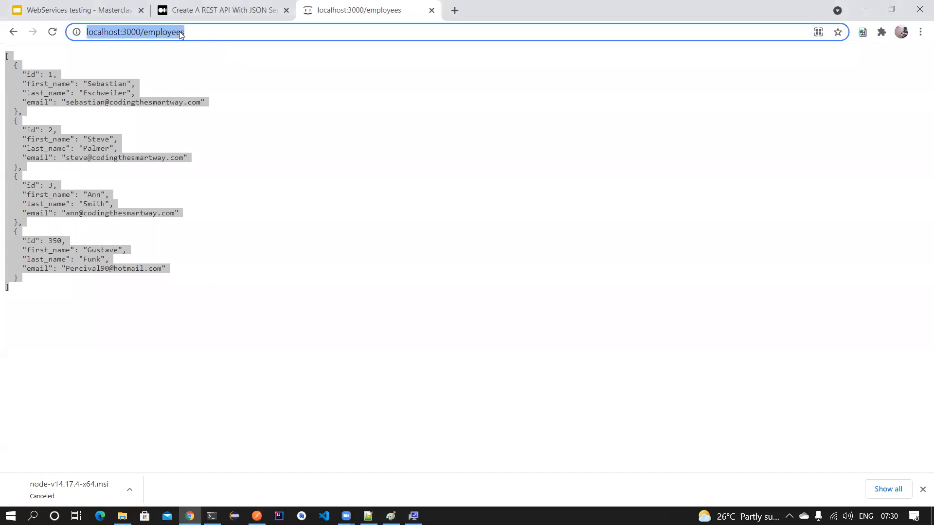
pyautogui.click(143, 32)
pyautogui.moveTo(143, 32); pyautogui.dragTo(73, 33)
pyautogui.hotkey('ctrl', 'c')
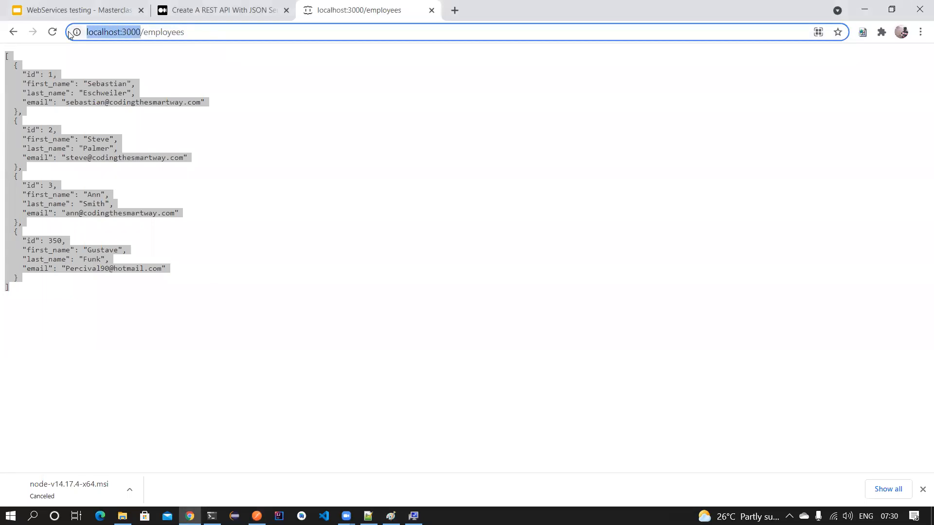
pyautogui.hotkey('alt', 'Tab')
pyautogui.moveTo(373, 141); pyautogui.dragTo(327, 142)
pyautogui.hotkey('ctrl', 'v')
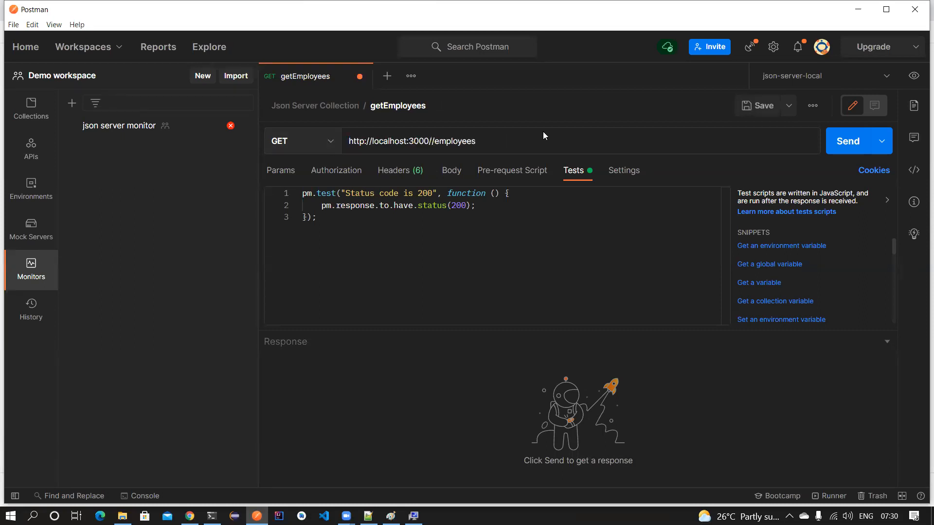
pyautogui.hotkey('ctrl', 'z')
pyautogui.click(842, 142)
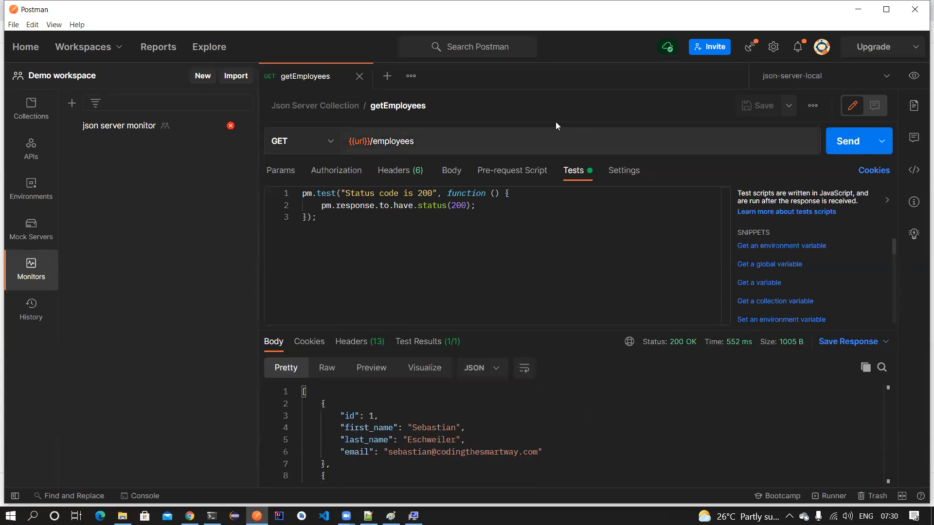
pyautogui.doubleClick(372, 141)
pyautogui.hotkey('ctrl', 'v')
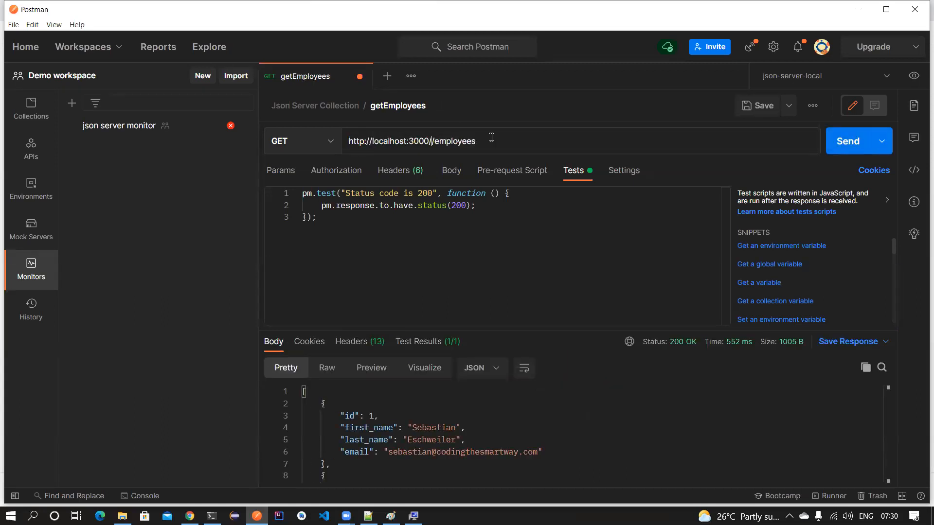
pyautogui.hotkey('ctrl', 's')
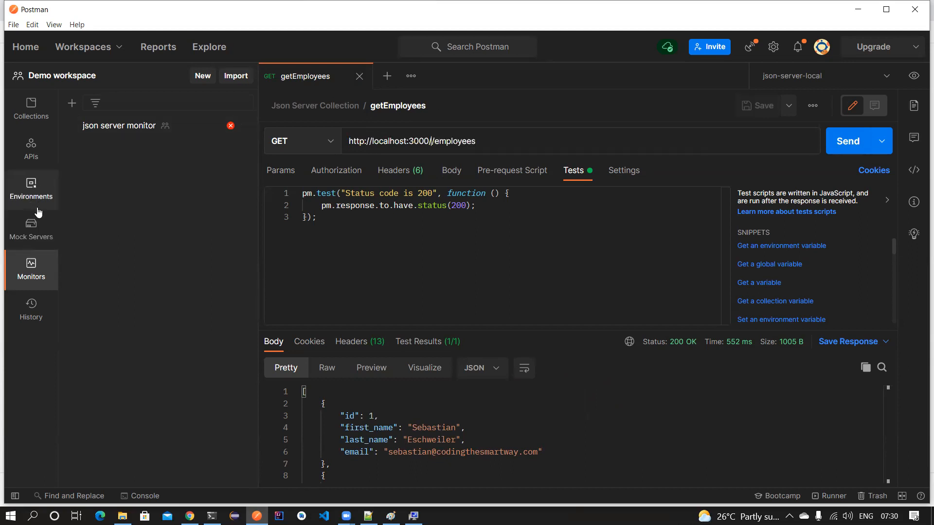
pyautogui.click(31, 109)
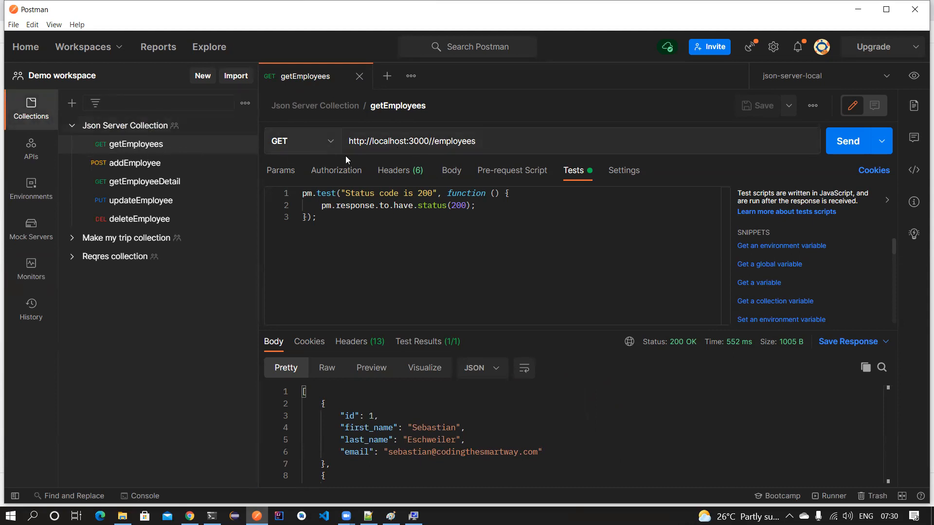
pyautogui.click(151, 165)
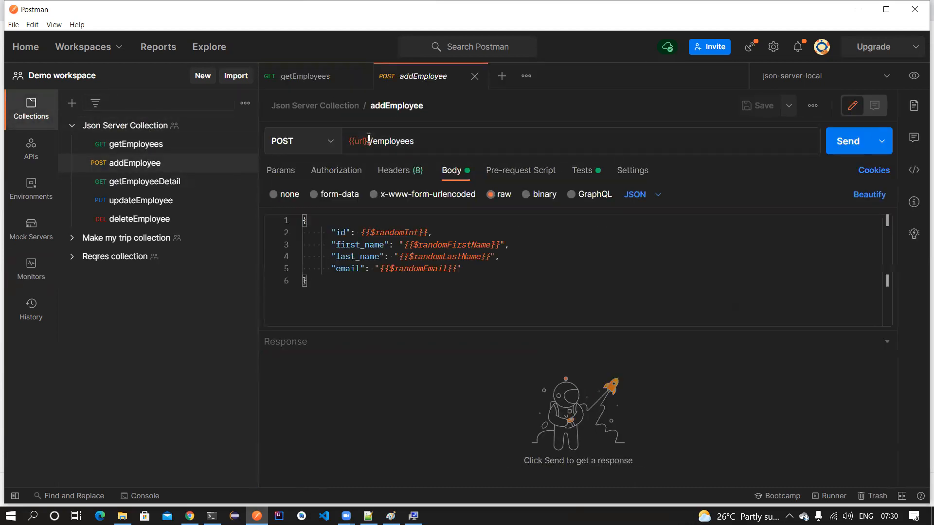
pyautogui.hotkey('ctrl', 'v')
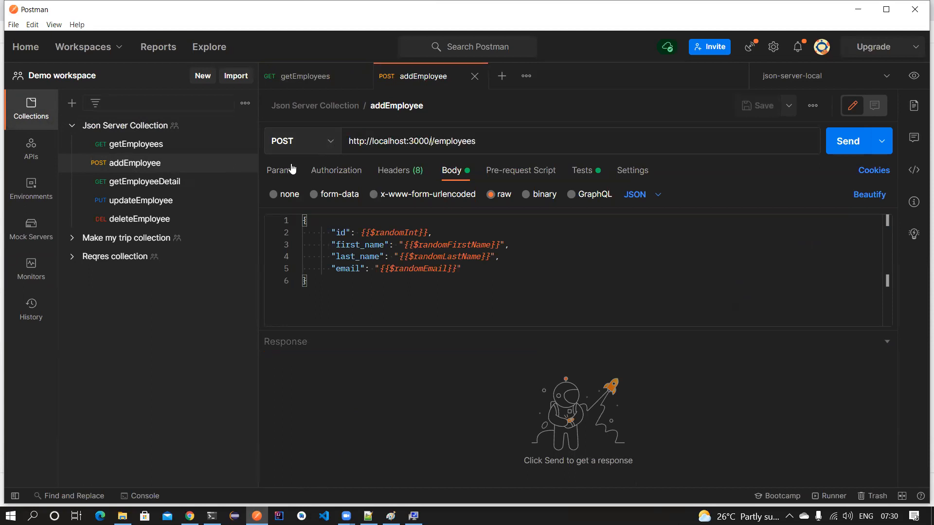
pyautogui.click(136, 186)
pyautogui.moveTo(370, 140); pyautogui.dragTo(310, 142)
pyautogui.hotkey('ctrl', 'v')
pyautogui.click(160, 200)
pyautogui.hotkey('ctrl', 'v')
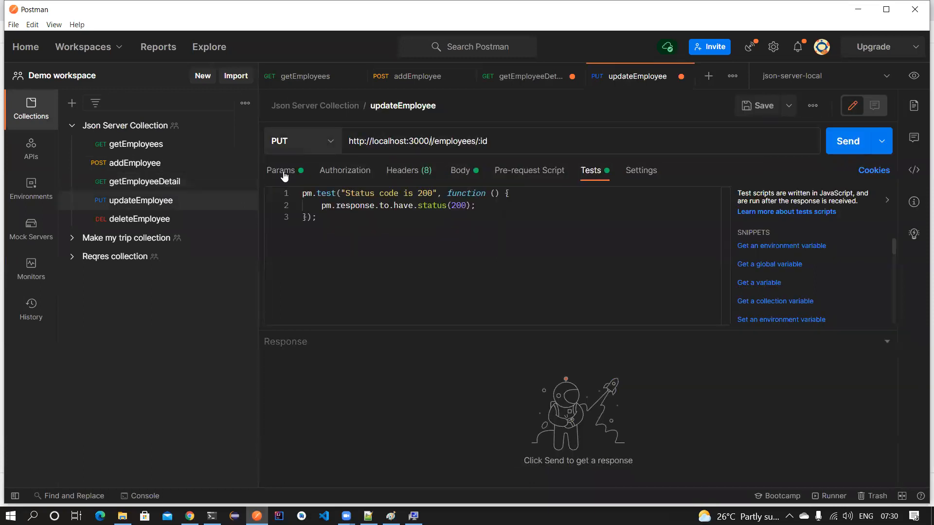
pyautogui.click(165, 214)
pyautogui.moveTo(370, 141); pyautogui.dragTo(324, 145)
pyautogui.write('http://localhost:3000/')
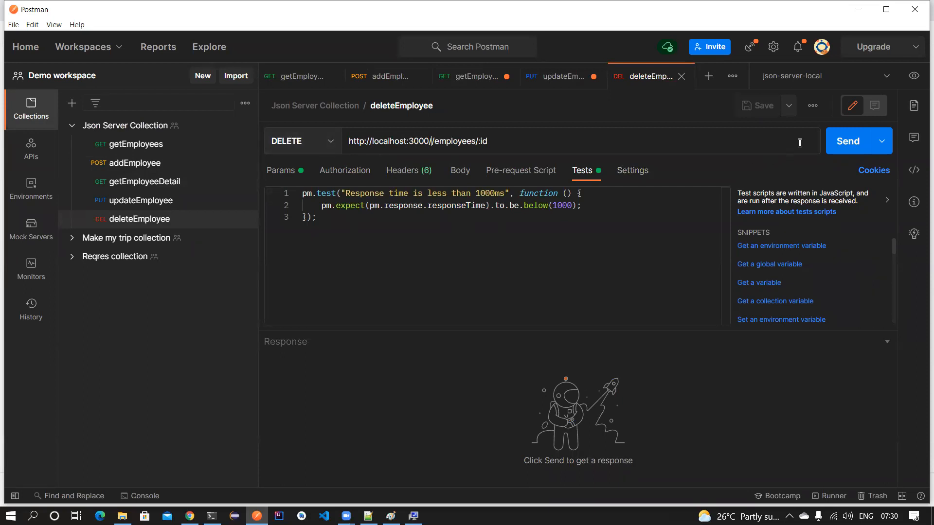
# - Remove the doubled slash after 3000 in getEmployeeDetail and updateEmployee, saving updateEmployee
pyautogui.click(571, 78)
pyautogui.hotkey('ctrl', 's')
pyautogui.click(471, 76)
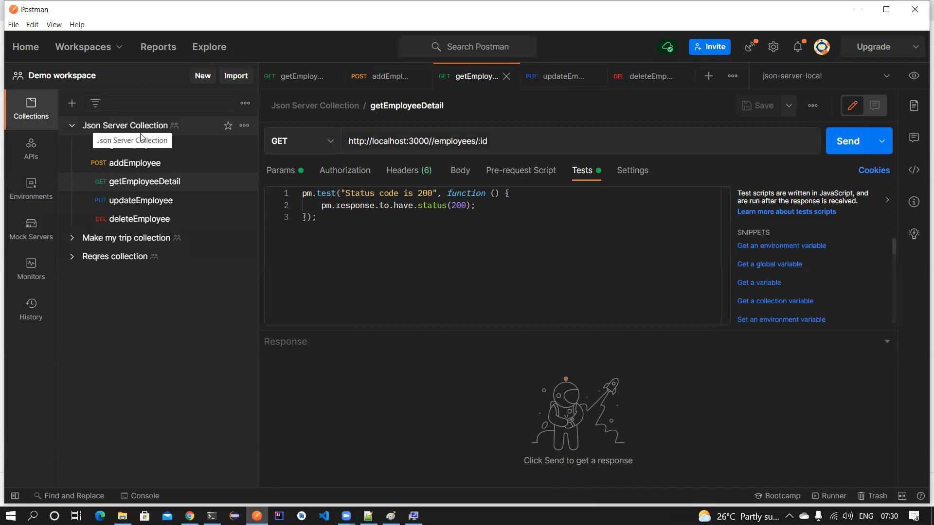
pyautogui.click(436, 140)
pyautogui.press('BackSpace')
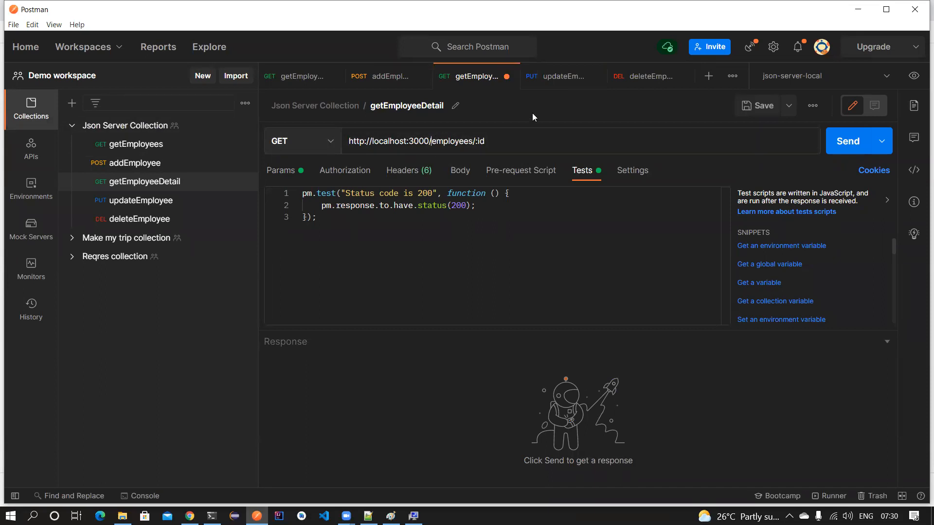
pyautogui.click(550, 78)
pyautogui.click(433, 141)
pyautogui.press('BackSpace')
pyautogui.hotkey('ctrl', 's')
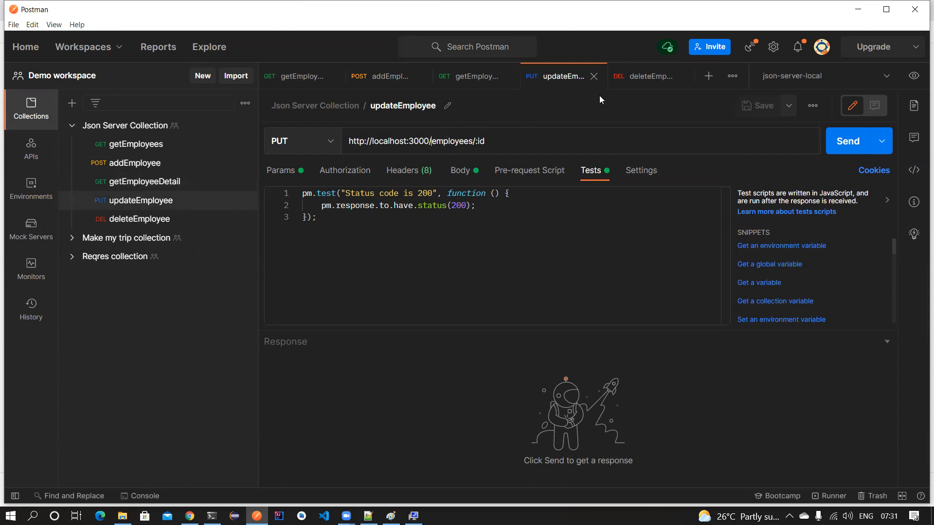
# - Remove the doubled slash after 3000 in deleteEmployee, addEmployee and getEmployees, saving each
pyautogui.click(647, 76)
pyautogui.click(436, 140)
pyautogui.press('BackSpace')
pyautogui.hotkey('ctrl', 's')
pyautogui.click(389, 77)
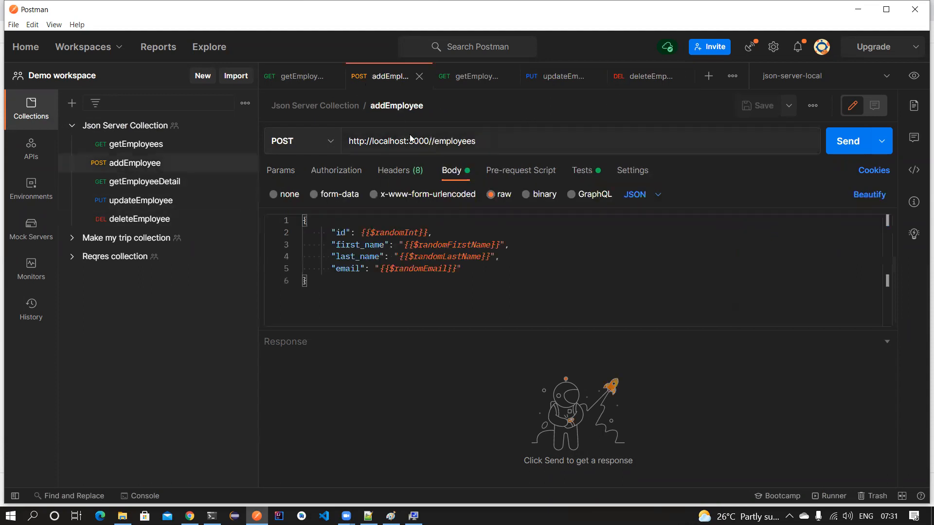
pyautogui.click(437, 140)
pyautogui.press('BackSpace')
pyautogui.hotkey('ctrl', 's')
pyautogui.hotkey('ctrl', 'shift', 'Tab')
pyautogui.click(434, 138)
pyautogui.press('BackSpace')
pyautogui.hotkey('ctrl', 's')
# - Close all the open request tabs
pyautogui.click(311, 81)
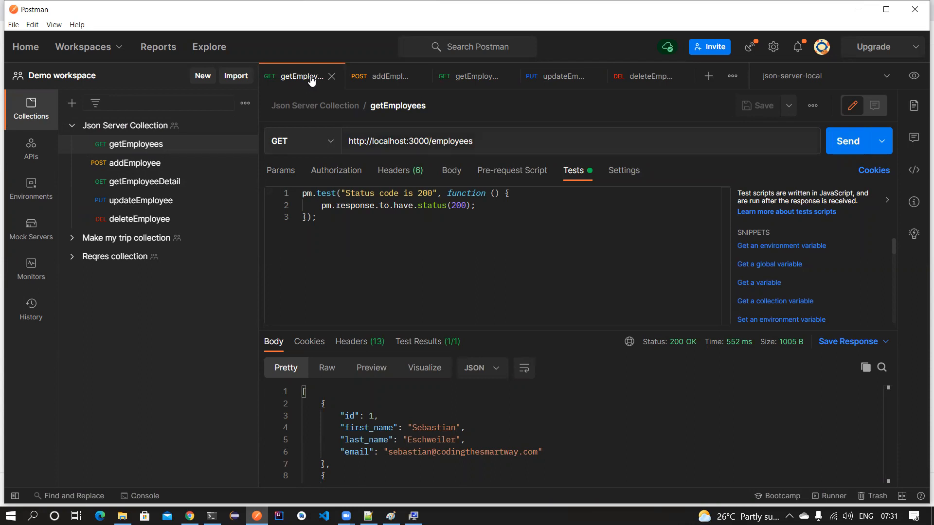
pyautogui.rightClick(311, 81)
pyautogui.click(264, 169)
# - Start a fresh 7:31 AM run of the json server monitor
pyautogui.click(72, 126)
pyautogui.click(31, 269)
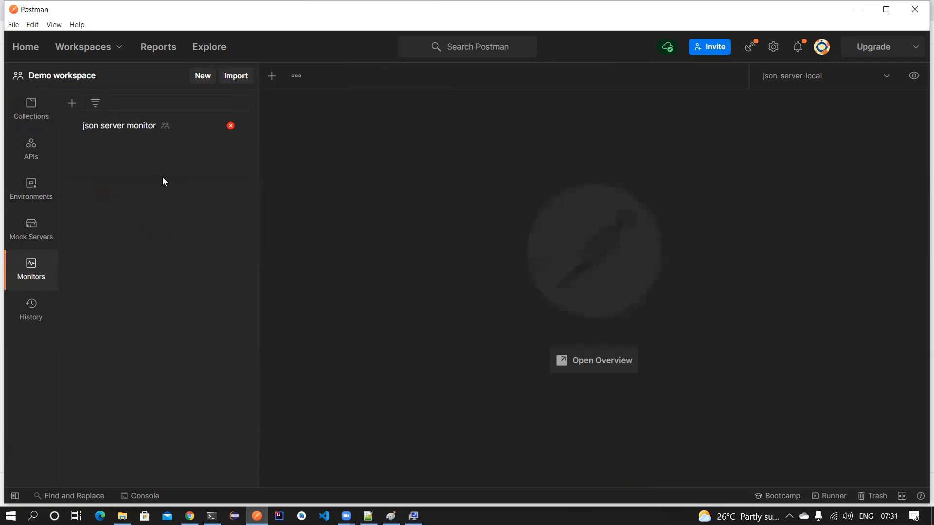
pyautogui.click(142, 128)
pyautogui.scroll(-2, 410, 229)
pyautogui.click(779, 106)
# - Look over the json server monitor's run results, then close the monitor
pyautogui.scroll(-1, 469, 234)
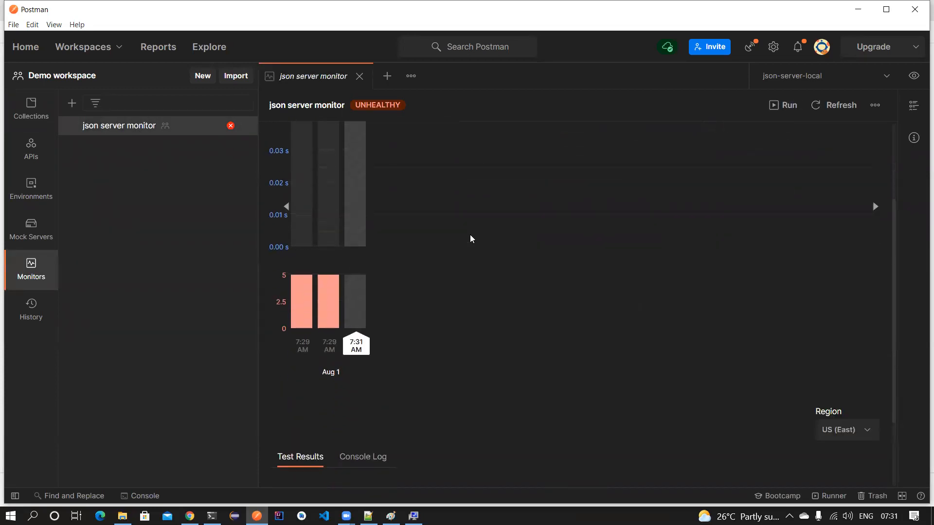
pyautogui.scroll(-2, 469, 235)
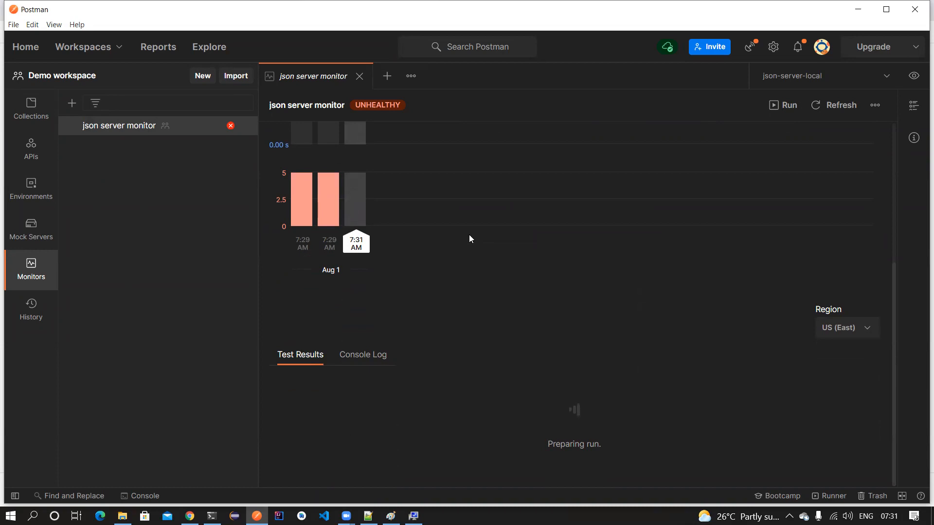
pyautogui.scroll(5, 470, 241)
pyautogui.scroll(-5, 470, 241)
pyautogui.click(359, 77)
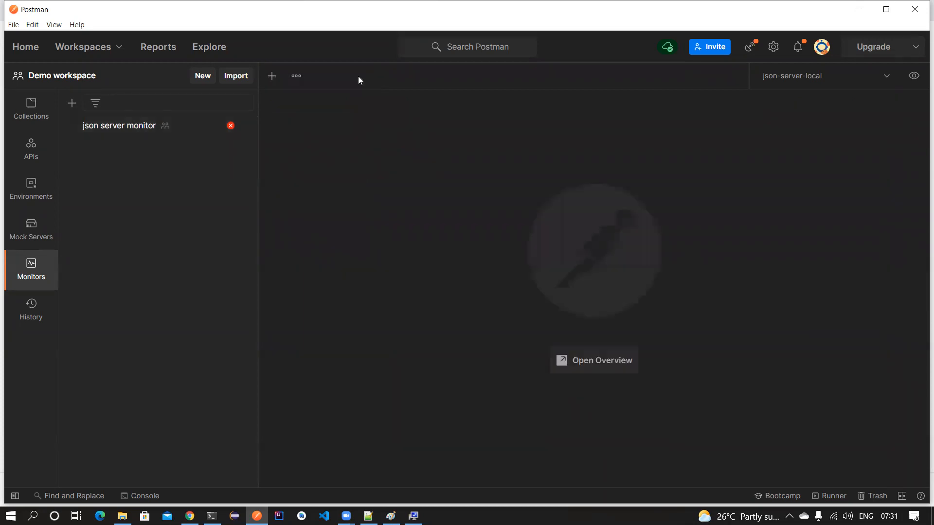
# - Start a new monitor named 'reqres collectinon'
pyautogui.click(112, 125)
pyautogui.click(30, 108)
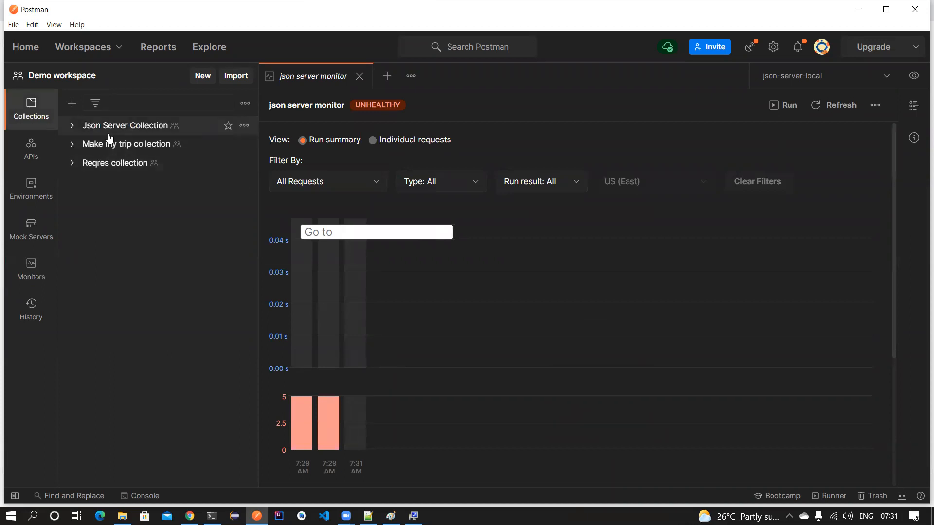
pyautogui.click(37, 248)
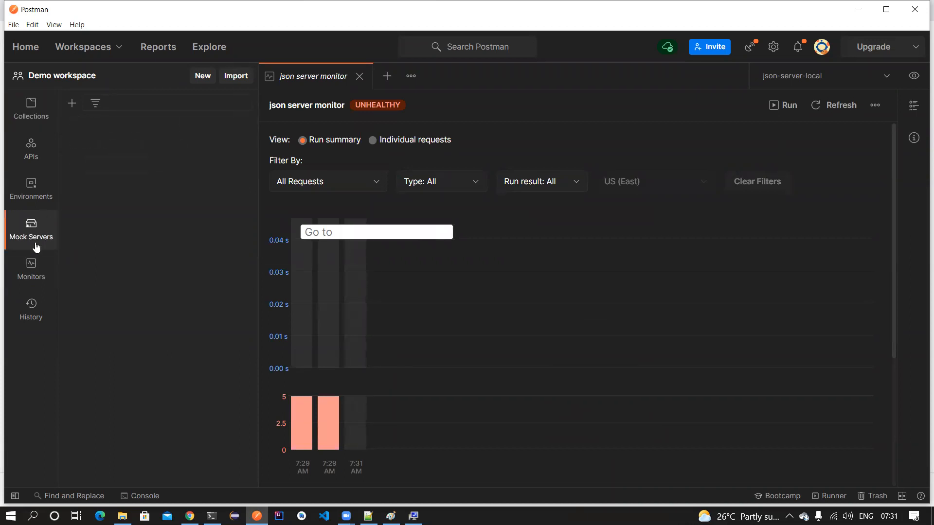
pyautogui.click(29, 273)
pyautogui.click(72, 104)
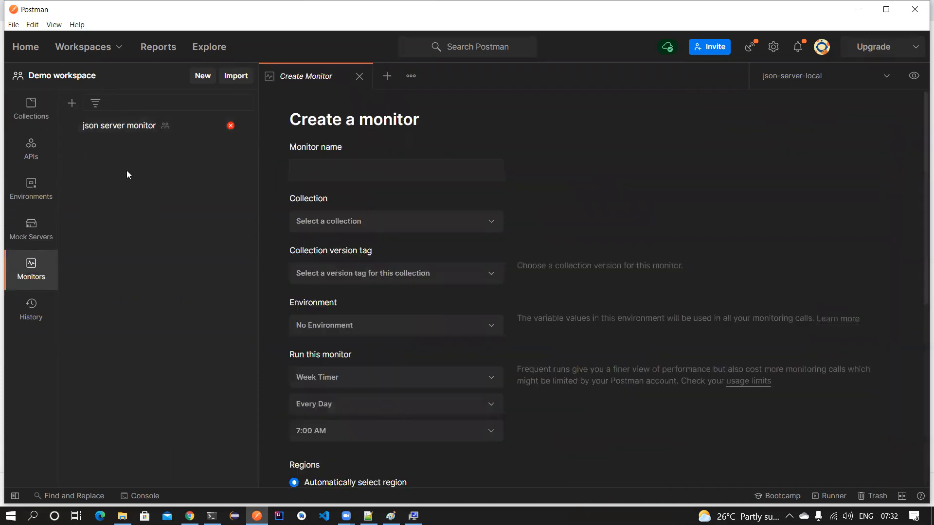
pyautogui.click(355, 169)
pyautogui.write('reqres collectinon')
# - Monitor the Reqres collection on the prod environment hourly, create it, and run it manually
pyautogui.click(383, 220)
pyautogui.click(346, 271)
pyautogui.scroll(-1, 438, 237)
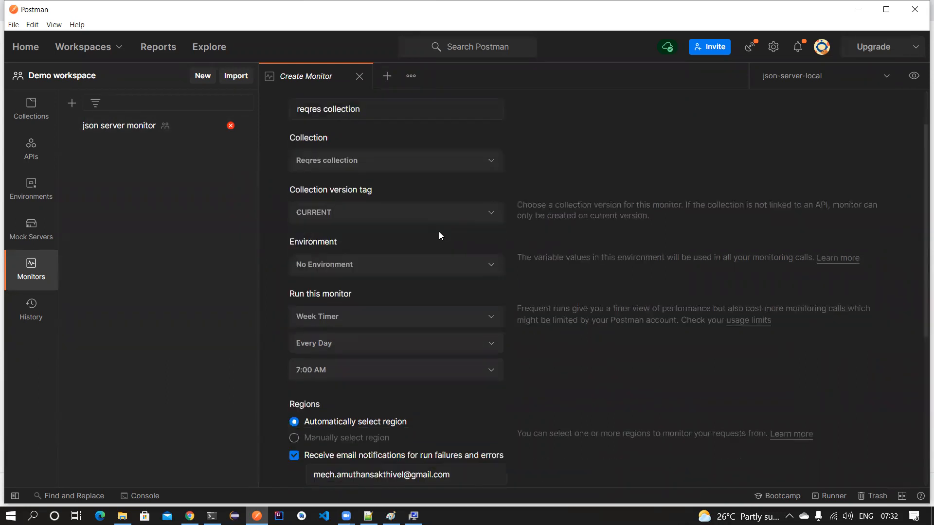
pyautogui.click(386, 267)
pyautogui.scroll(-1, 373, 333)
pyautogui.click(365, 326)
pyautogui.scroll(-3, 281, 258)
pyautogui.click(400, 191)
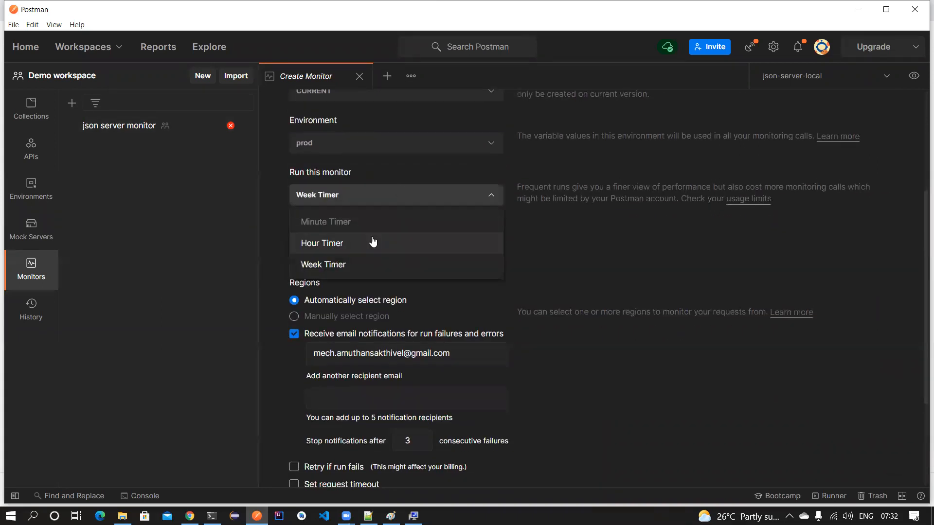
pyautogui.click(372, 242)
pyautogui.scroll(-3, 389, 270)
pyautogui.click(798, 440)
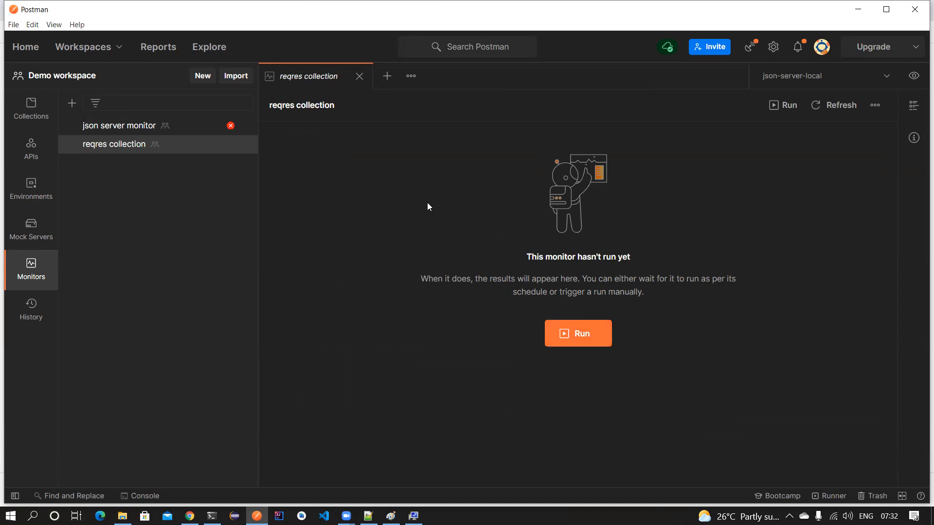
pyautogui.click(594, 340)
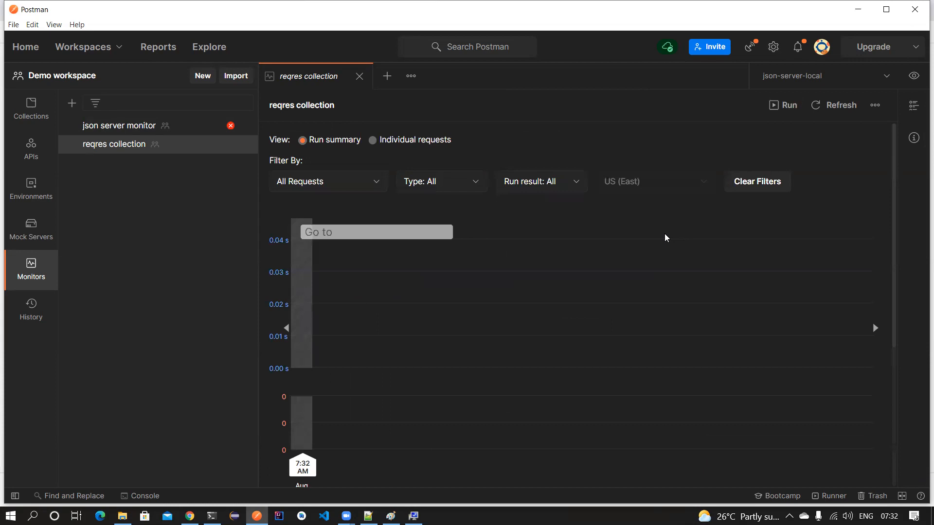
# - Review the run's console log, test results and request filter options while it runs
pyautogui.scroll(-3, 383, 285)
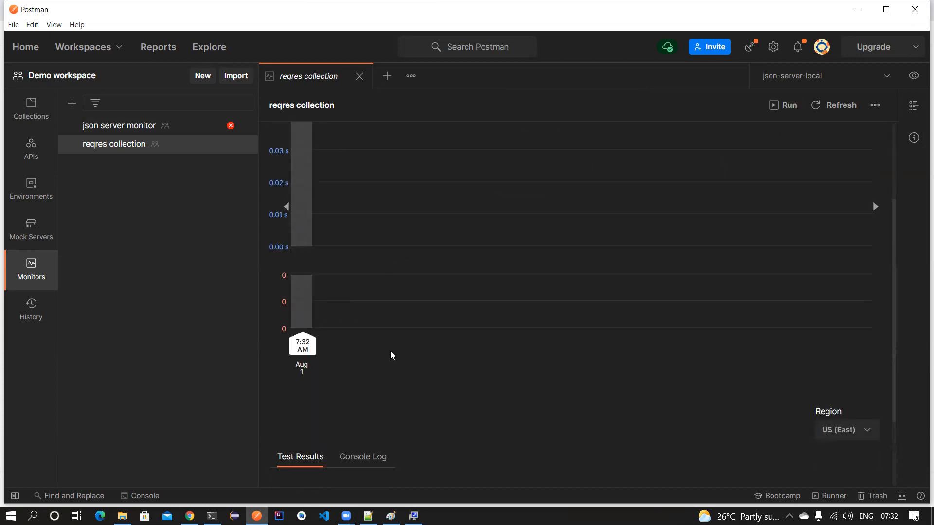
pyautogui.click(369, 457)
pyautogui.scroll(-3, 464, 286)
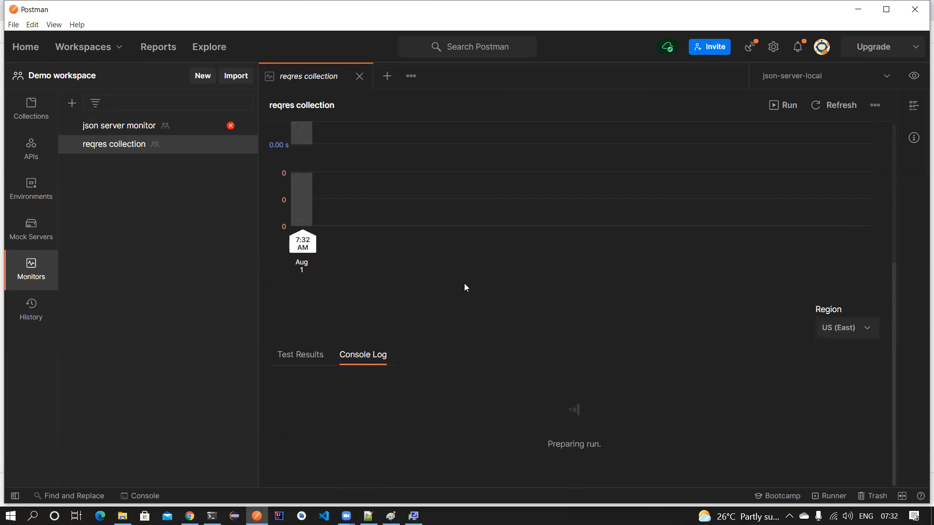
pyautogui.scroll(5, 464, 287)
pyautogui.scroll(-5, 464, 286)
pyautogui.scroll(3, 464, 287)
pyautogui.scroll(-3, 464, 287)
pyautogui.scroll(5, 464, 287)
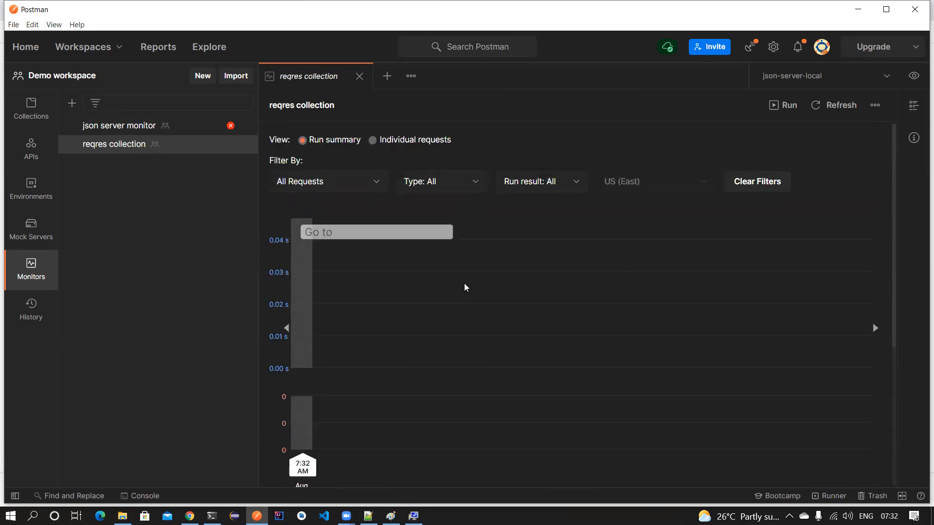
pyautogui.scroll(-5, 465, 286)
pyautogui.scroll(-5, 403, 331)
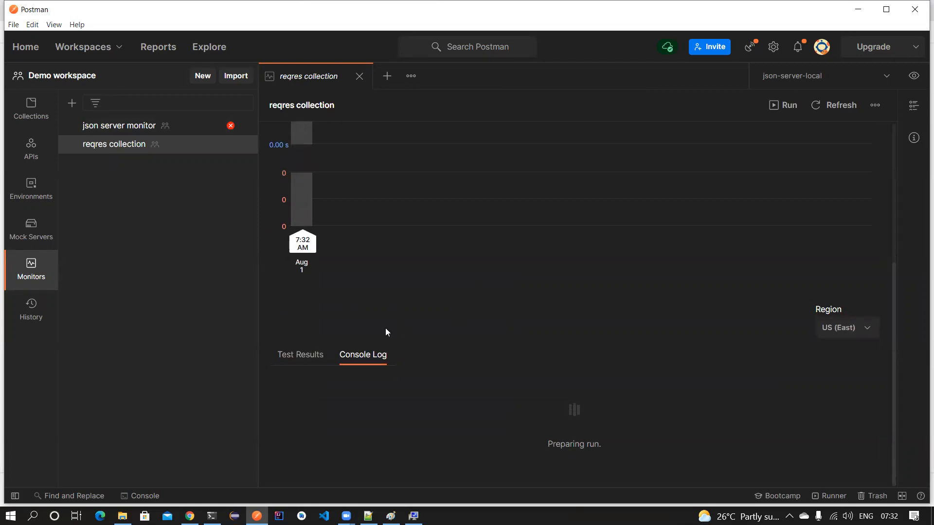
pyautogui.click(299, 356)
pyautogui.click(375, 356)
pyautogui.scroll(5, 378, 247)
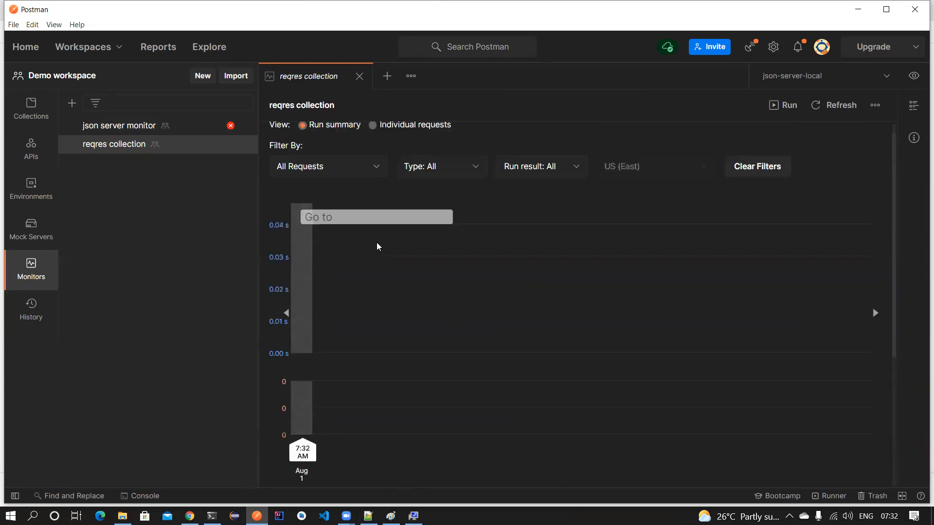
pyautogui.click(373, 186)
pyautogui.click(519, 171)
pyautogui.scroll(-5, 681, 206)
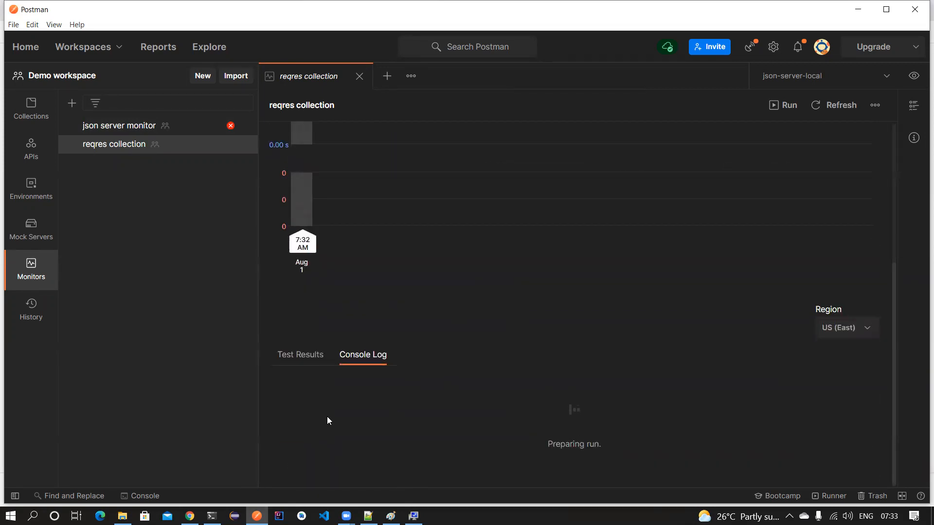
# - Open the Console, clear its logs, and enlarge the monitor results area
pyautogui.click(140, 495)
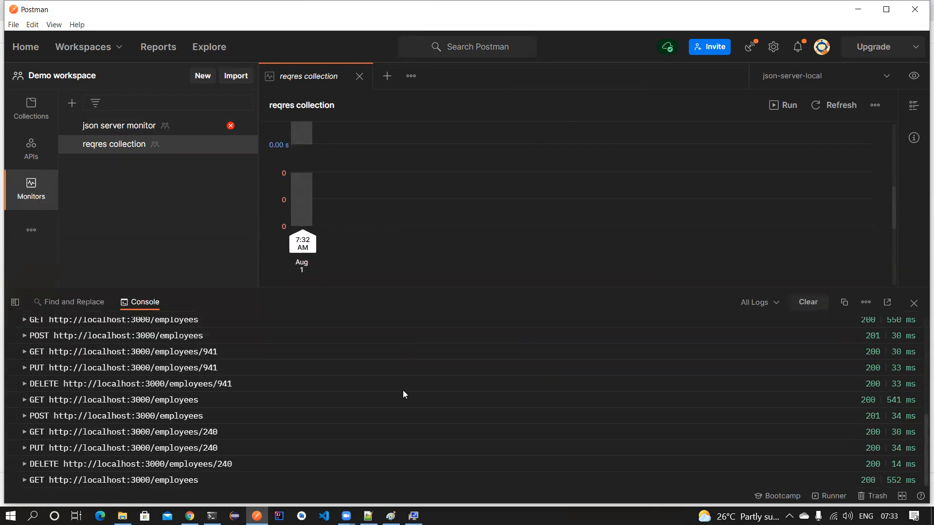
pyautogui.click(809, 302)
pyautogui.moveTo(548, 286); pyautogui.dragTo(544, 395)
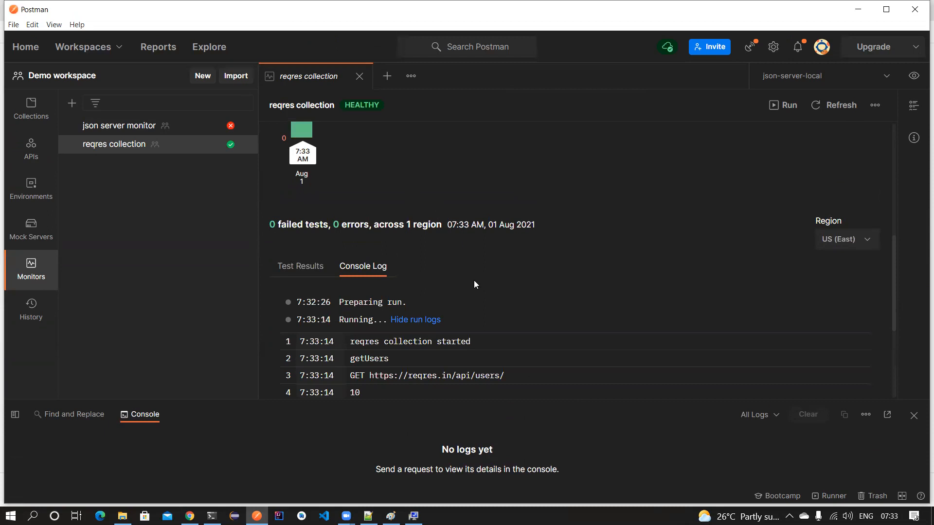
# - Close the Console and read the 13-line log ending in Run complete, then the response-time chart
pyautogui.scroll(-4, 476, 284)
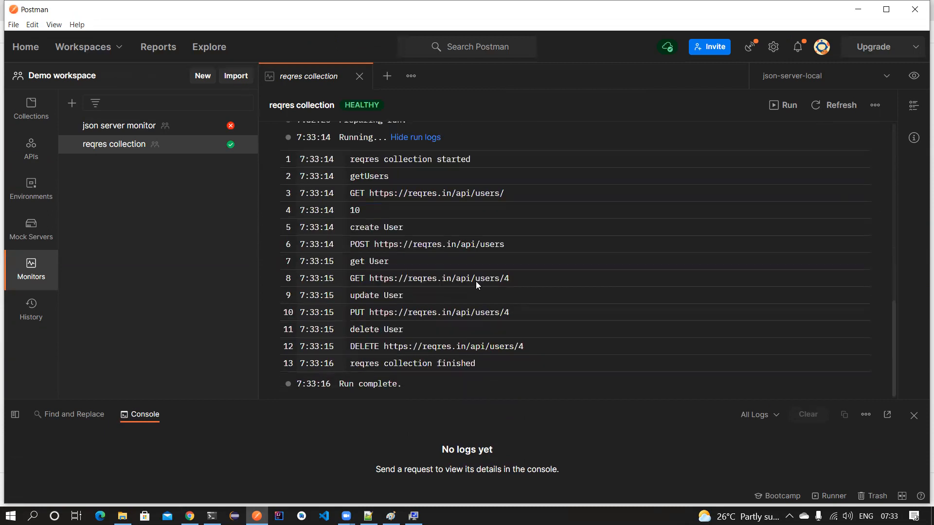
pyautogui.click(914, 416)
pyautogui.scroll(5, 450, 258)
pyautogui.scroll(3, 450, 257)
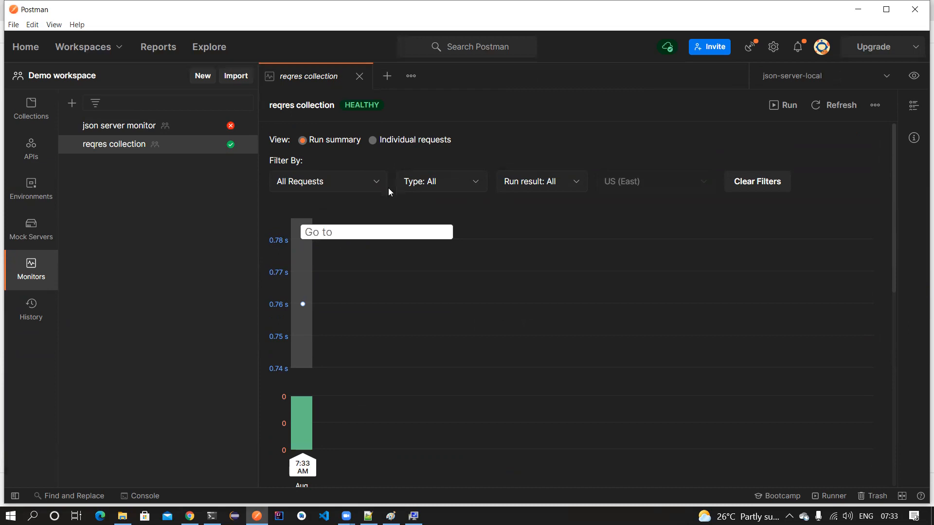
pyautogui.scroll(-5, 319, 274)
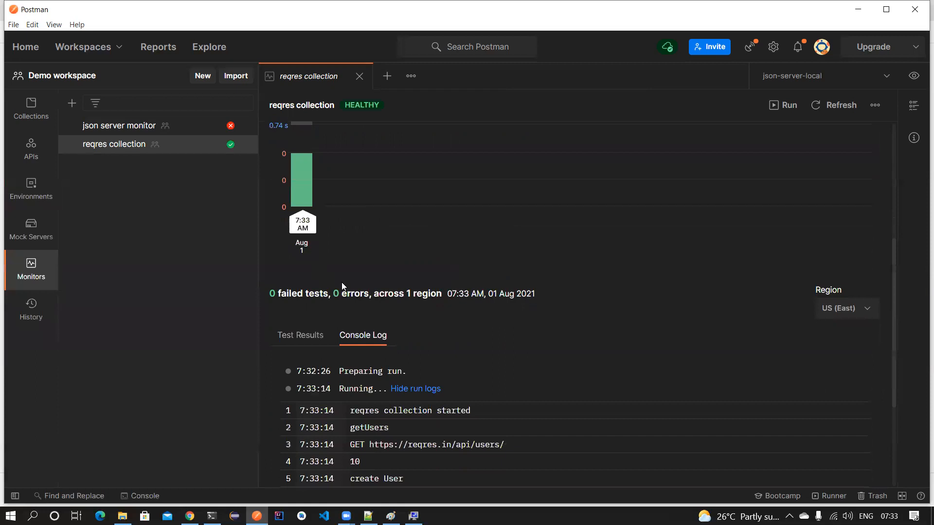
pyautogui.scroll(-3, 384, 273)
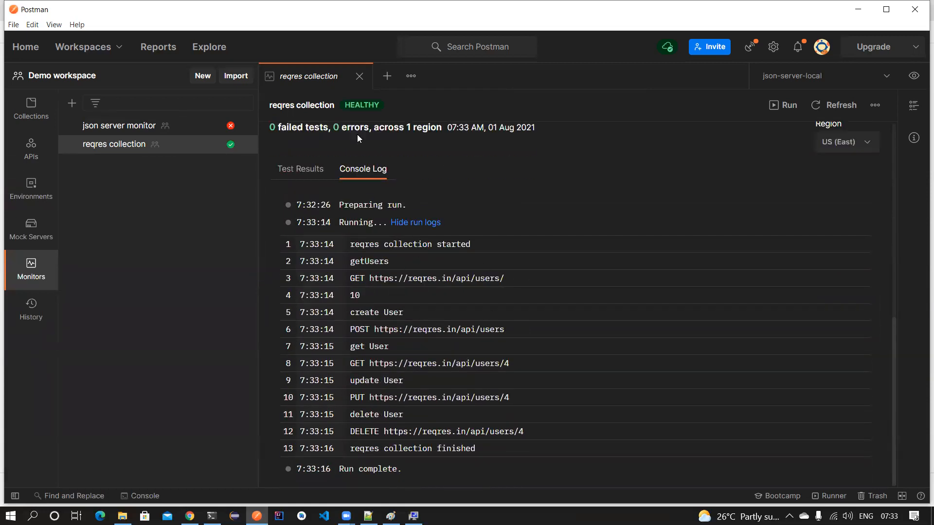
pyautogui.scroll(1, 544, 279)
pyautogui.scroll(3, 544, 276)
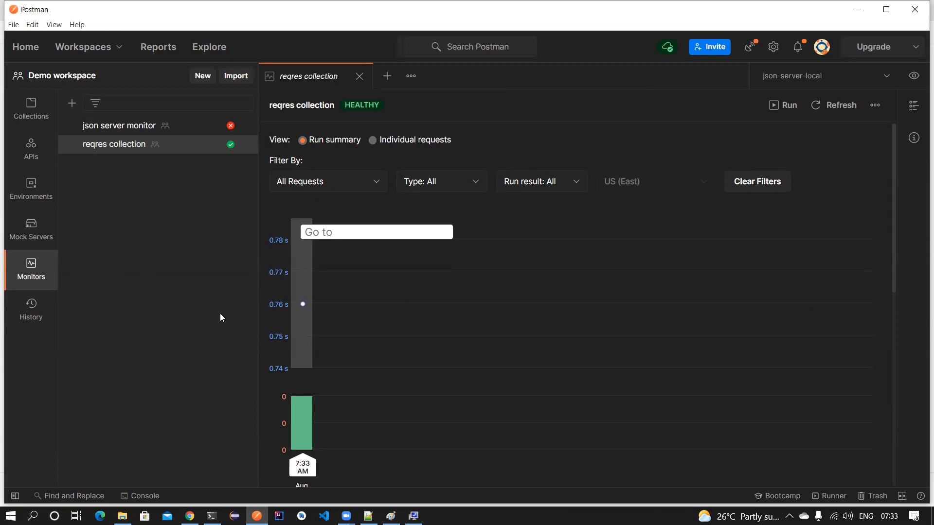
pyautogui.hotkey('alt', 'Tab')
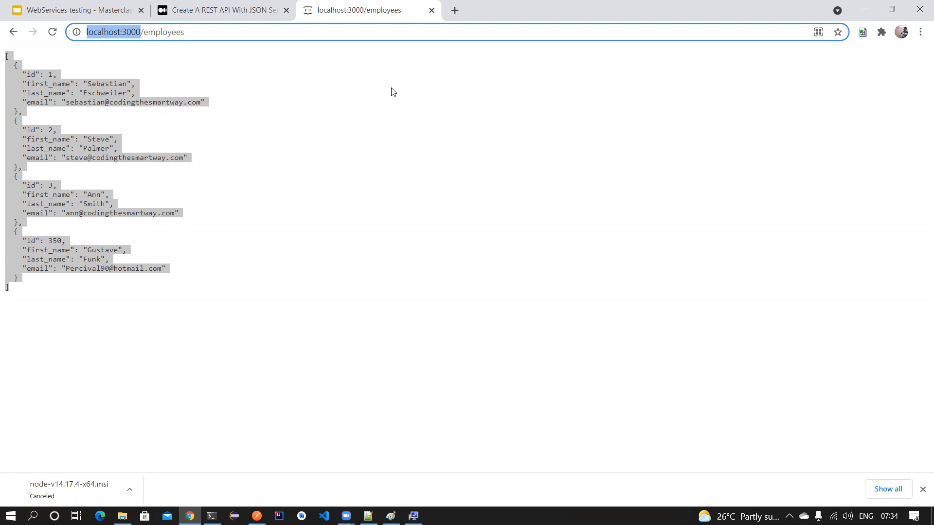
pyautogui.click(257, 515)
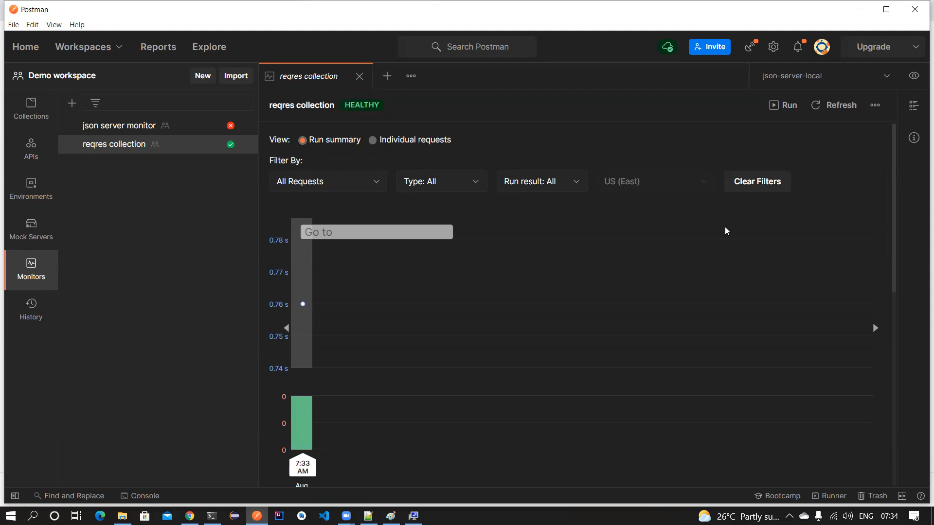
# - Open the JSON body of Json Server Collection's updateEmployee request
pyautogui.click(31, 189)
pyautogui.click(31, 108)
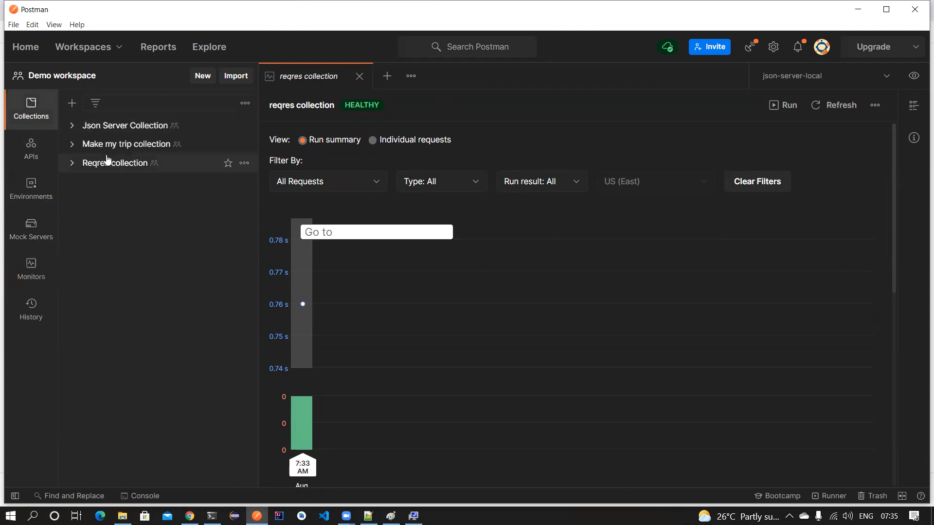
pyautogui.click(73, 126)
pyautogui.click(359, 76)
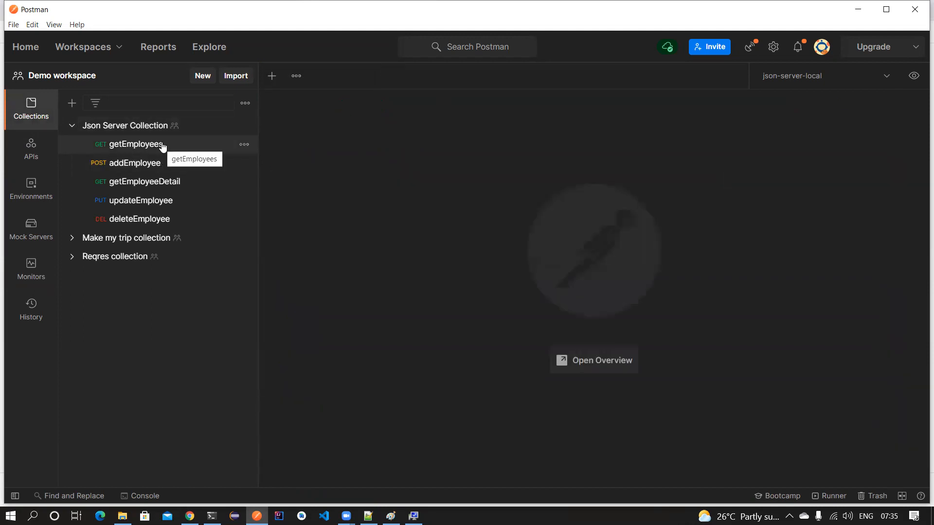
pyautogui.click(153, 200)
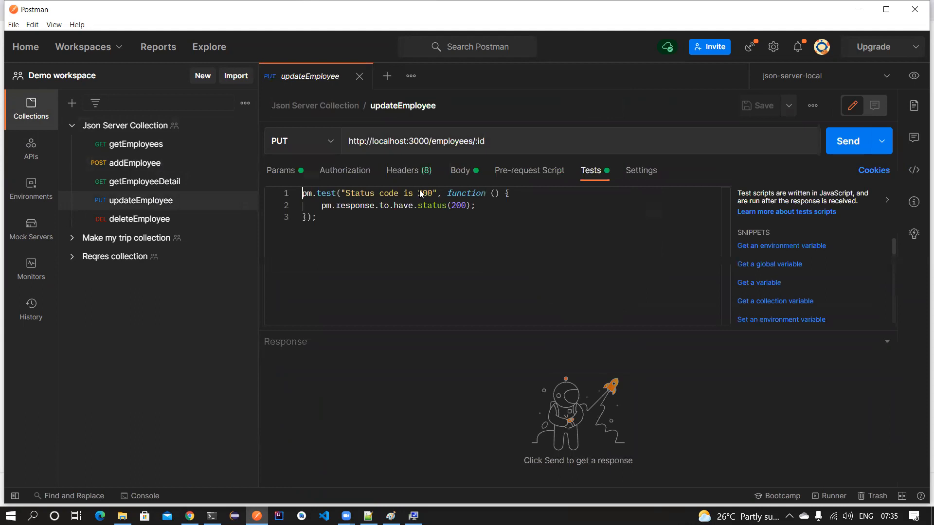
pyautogui.click(460, 170)
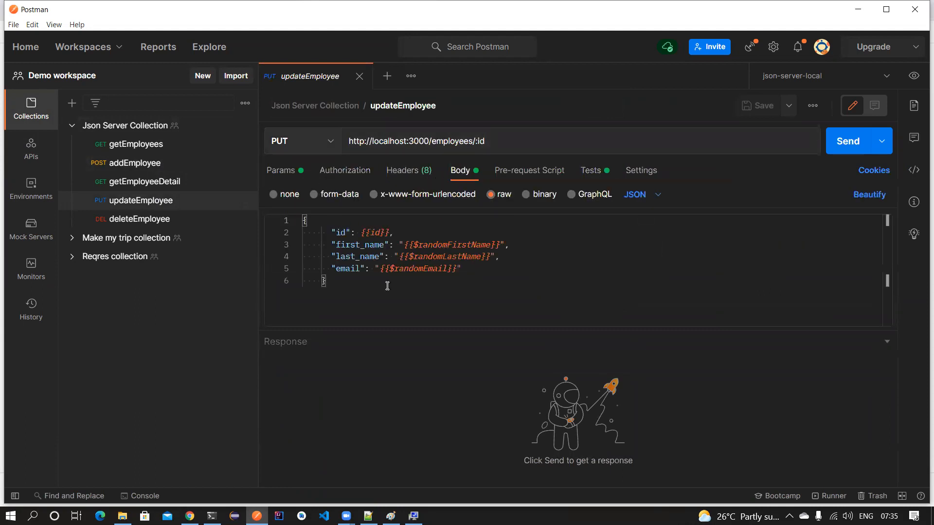
# - Realign the body's closing brace and save updateEmployee
pyautogui.click(430, 282)
pyautogui.press('Tab')
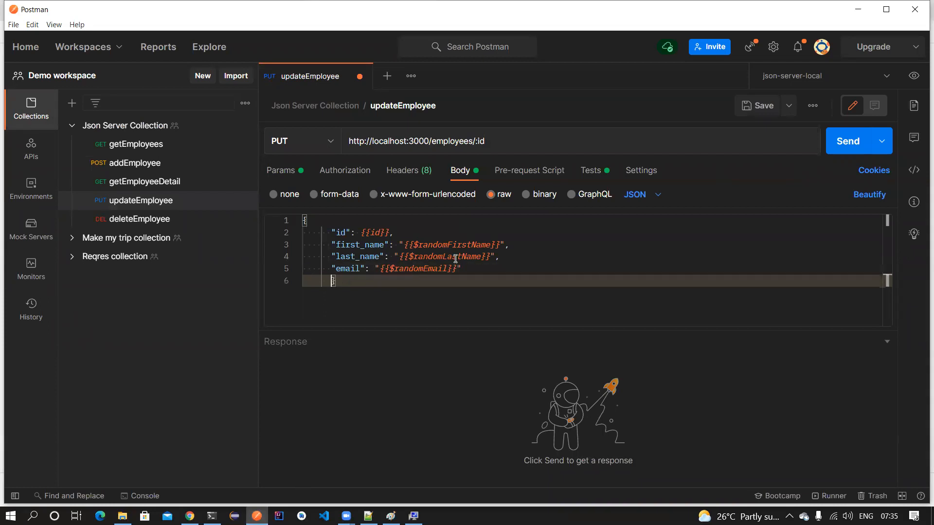
pyautogui.click(330, 281)
pyautogui.press('BackSpace')
pyautogui.press('BackSpace')
pyautogui.hotkey('ctrl', 's')
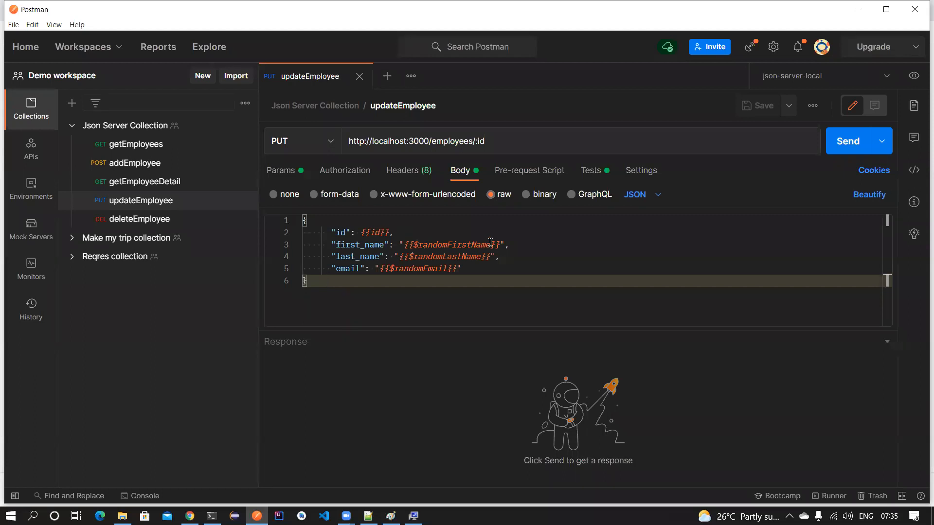
# - Replace $randomFirstName with fname and $randomLastName with lname in the body
pyautogui.moveTo(491, 245); pyautogui.dragTo(413, 244)
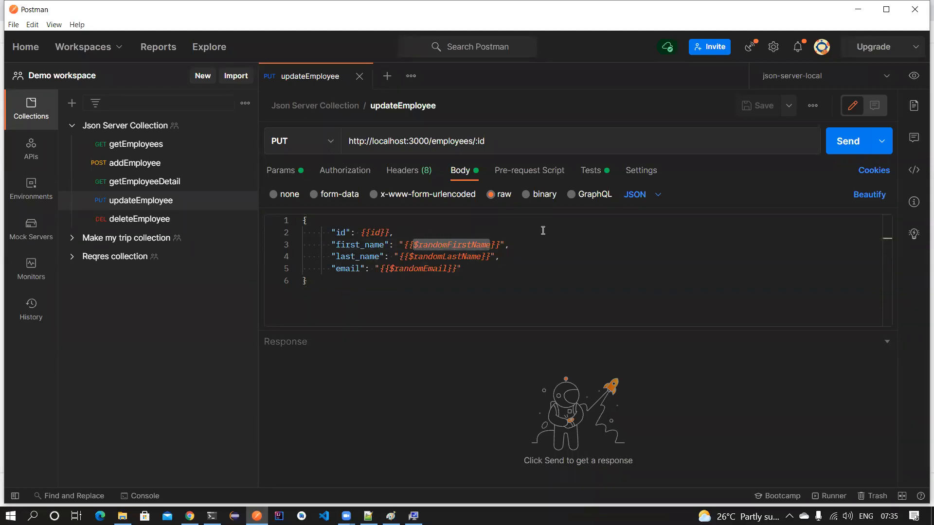
pyautogui.press('BackSpace')
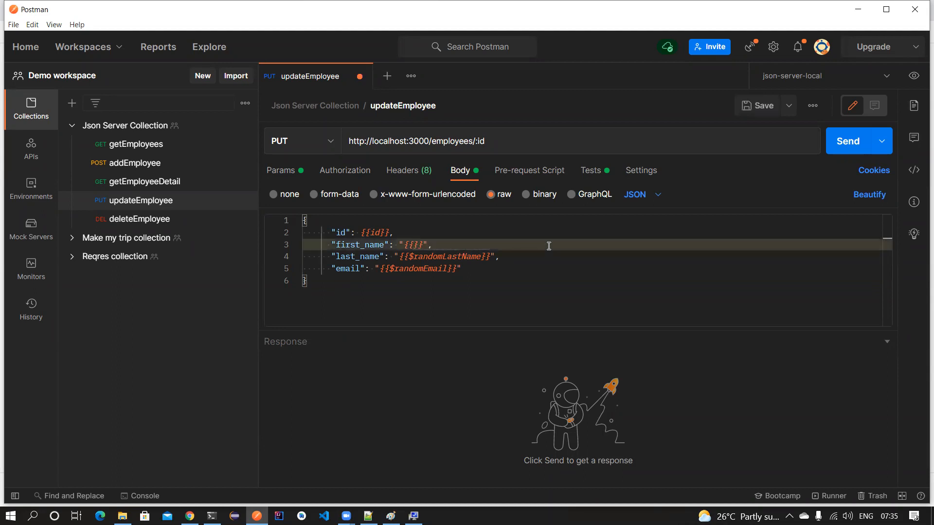
pyautogui.write('fname')
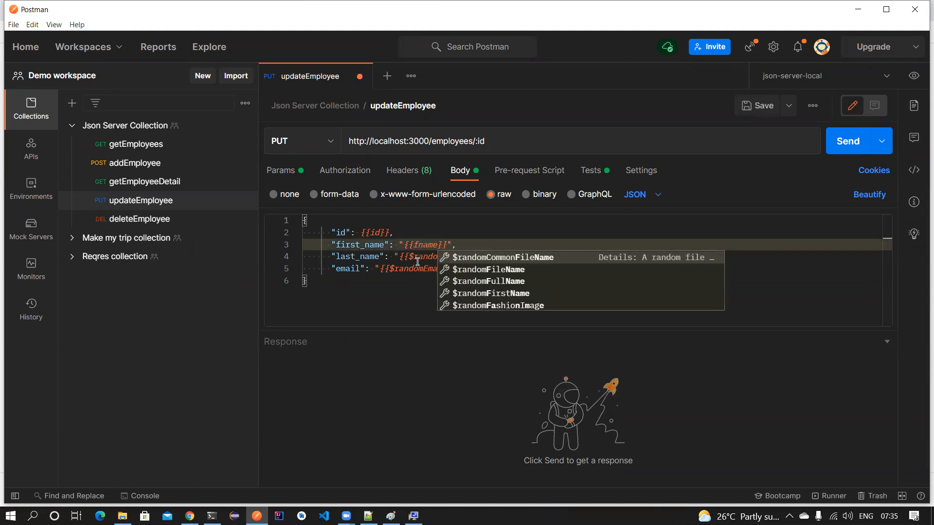
pyautogui.click(417, 259)
pyautogui.moveTo(482, 256); pyautogui.dragTo(410, 256)
pyautogui.write('la')
pyautogui.press('BackSpace')
pyautogui.write('name}}",')
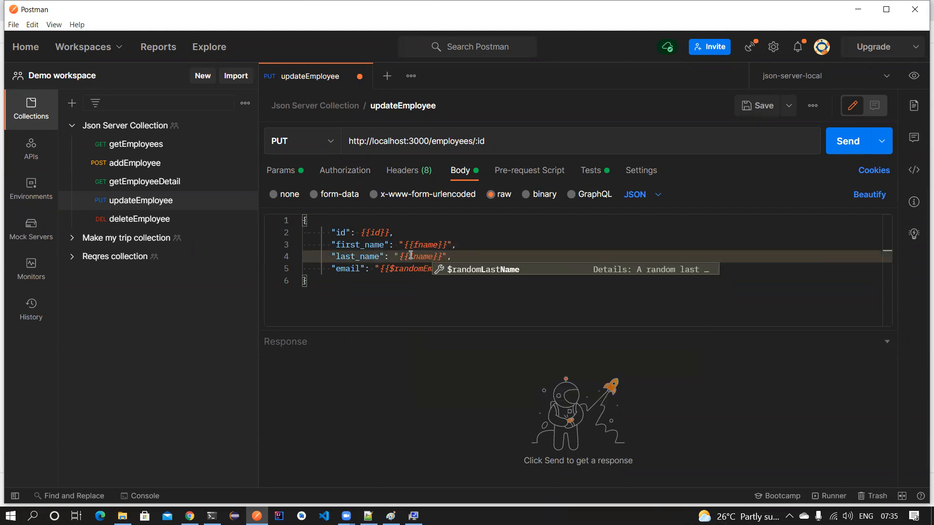
# - Select both name values, then show the JsonServer folder's parent in File Explorer
pyautogui.click(468, 245)
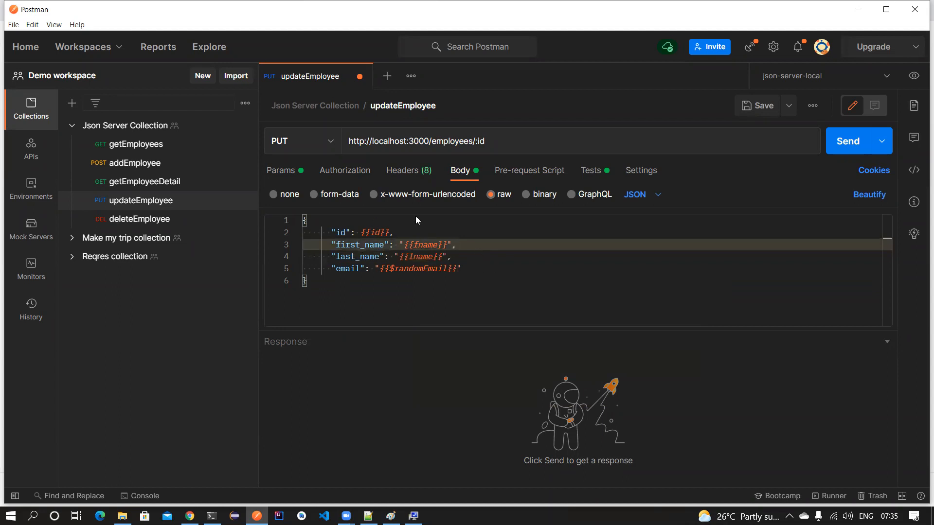
pyautogui.press('Down')
pyautogui.keyDown('shift'); pyautogui.click(403, 245); pyautogui.keyUp('shift')
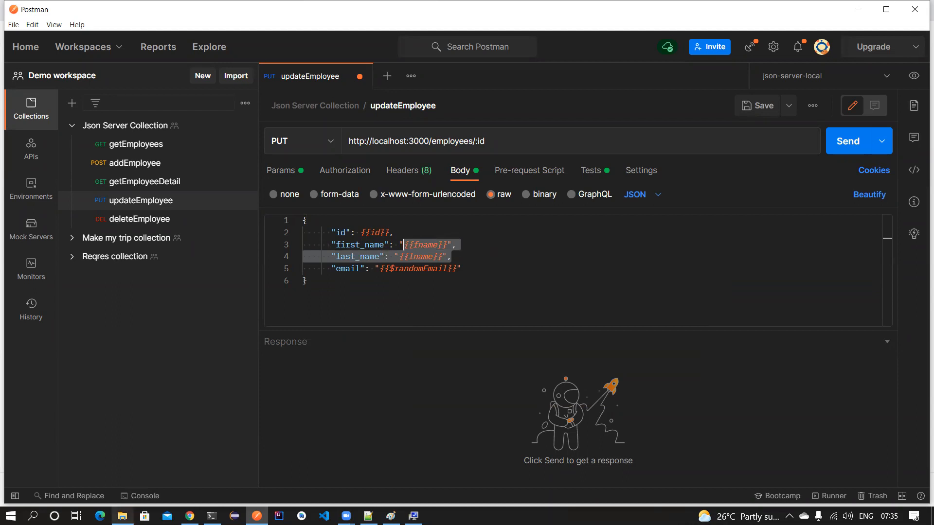
pyautogui.click(124, 516)
pyautogui.click(219, 40)
pyautogui.scroll(-1, 206, 350)
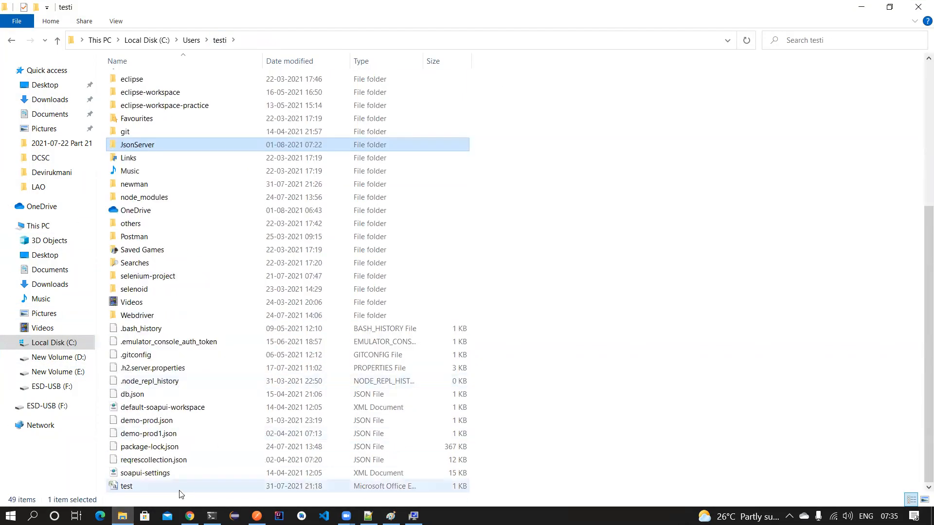
pyautogui.doubleClick(180, 487)
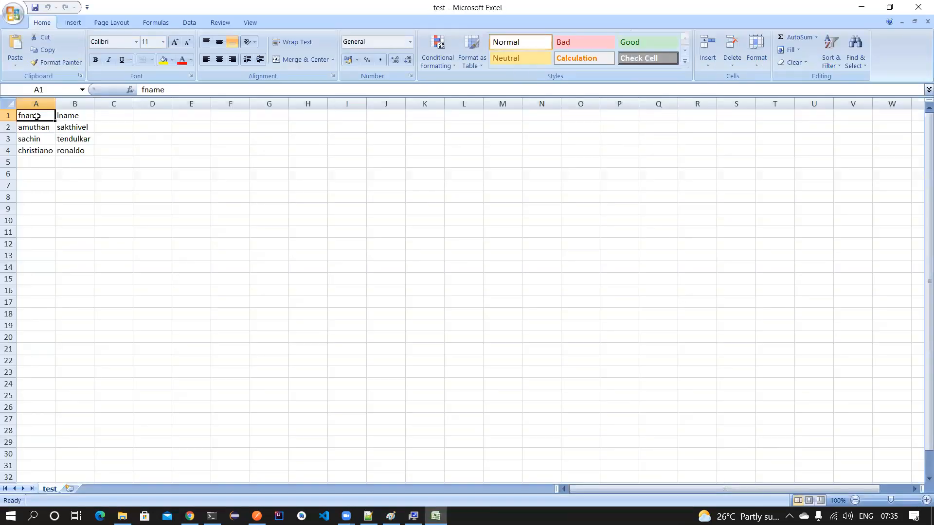
pyautogui.click(70, 116)
pyautogui.click(40, 115)
pyautogui.click(74, 113)
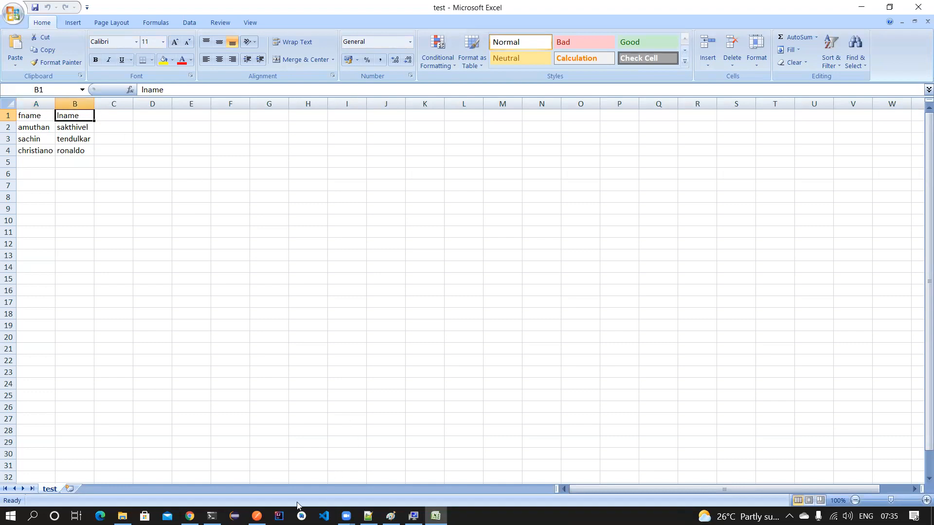
pyautogui.click(257, 515)
pyautogui.doubleClick(421, 245)
pyautogui.doubleClick(426, 258)
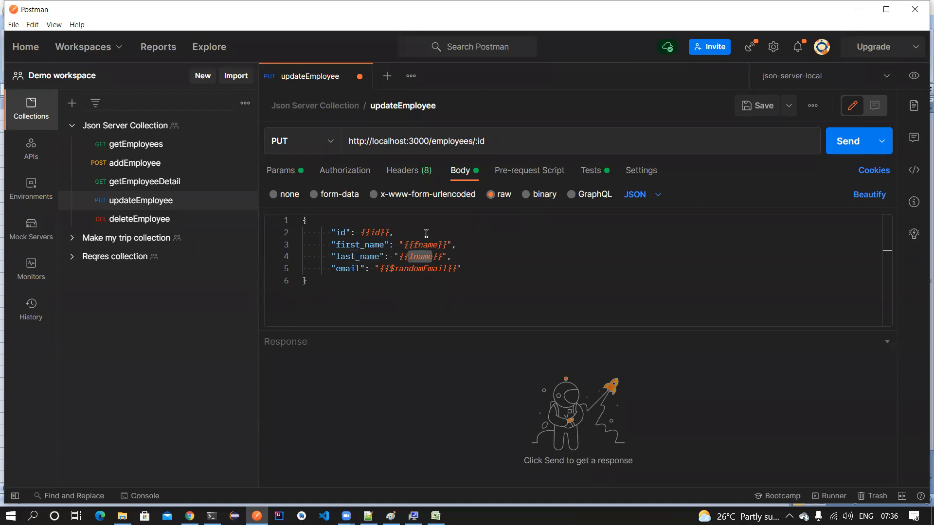
pyautogui.doubleClick(407, 268)
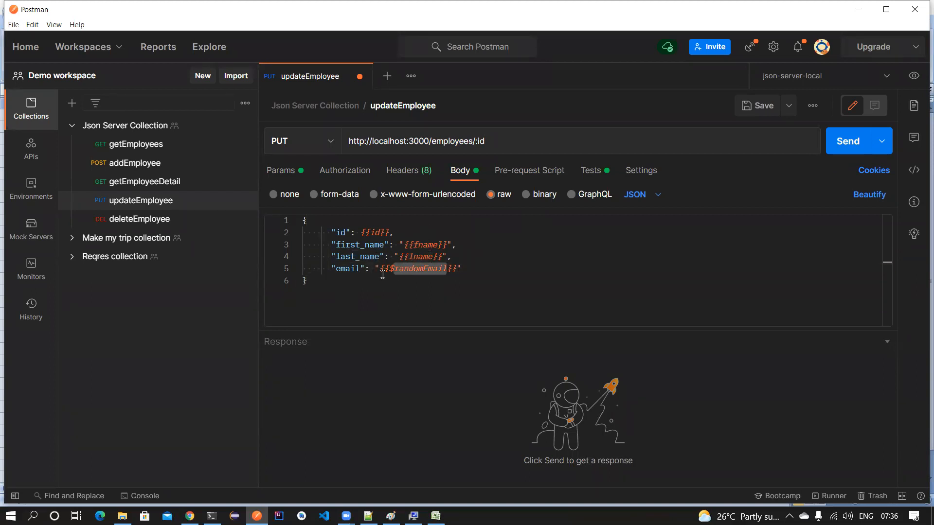
pyautogui.moveTo(389, 270); pyautogui.dragTo(449, 273)
pyautogui.click(435, 516)
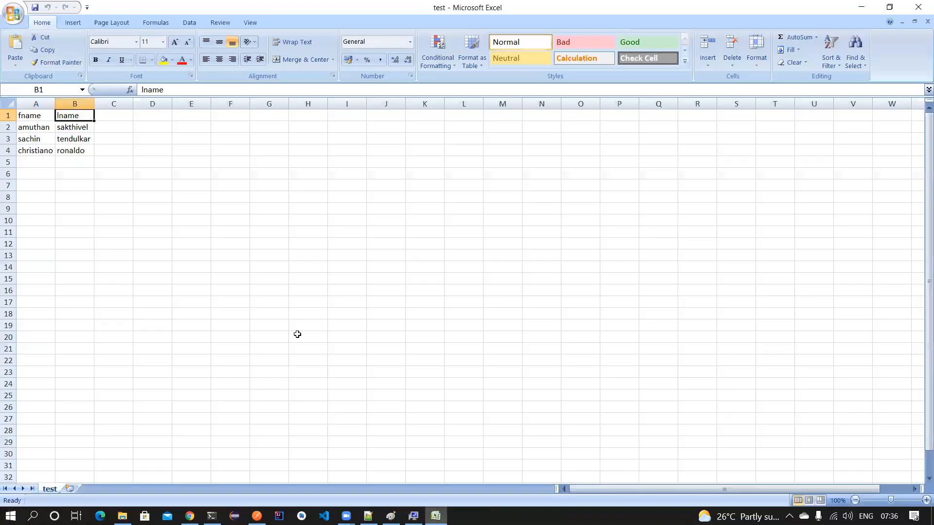
pyautogui.click(116, 115)
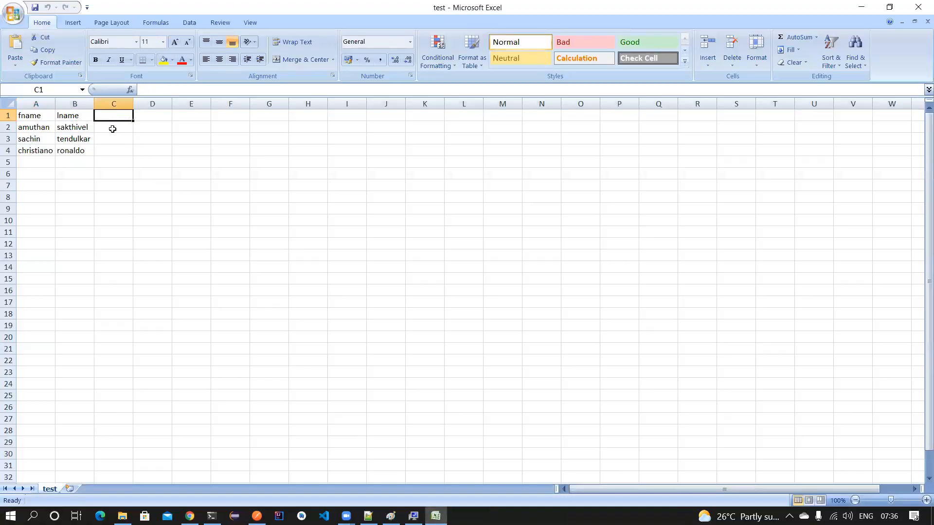
pyautogui.moveTo(30, 114); pyautogui.dragTo(73, 150)
pyautogui.click(33, 117)
pyautogui.moveTo(44, 121); pyautogui.dragTo(71, 145)
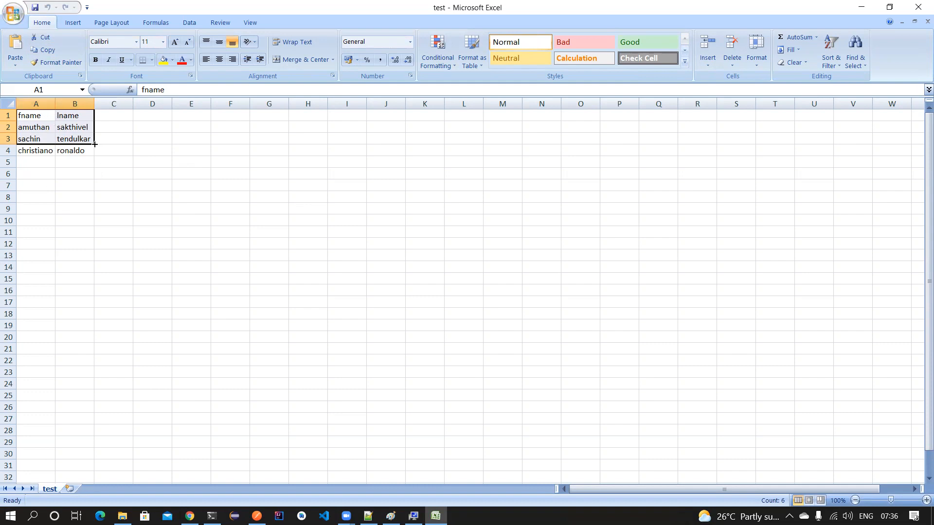
# - Close Excel and highlight the fname, lname and randomEmail variables in the request body
pyautogui.click(914, 8)
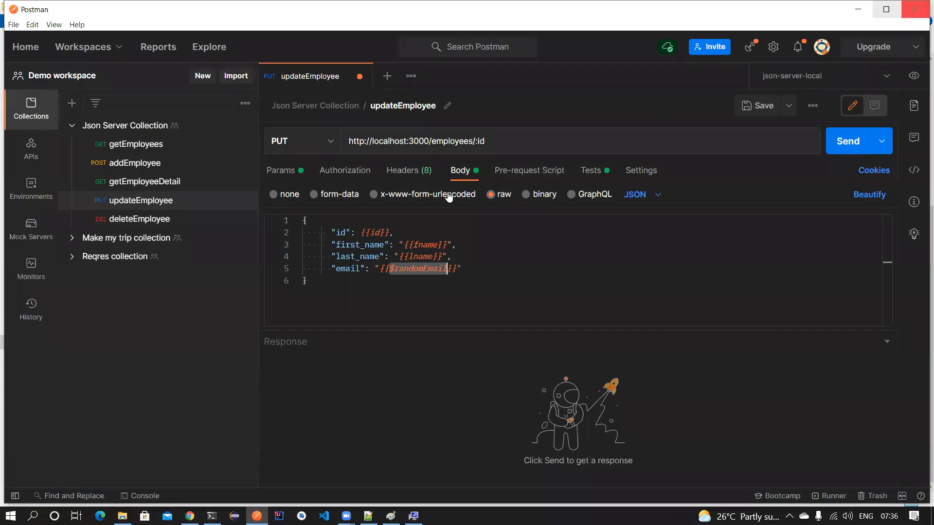
pyautogui.doubleClick(429, 245)
pyautogui.doubleClick(424, 257)
pyautogui.doubleClick(423, 265)
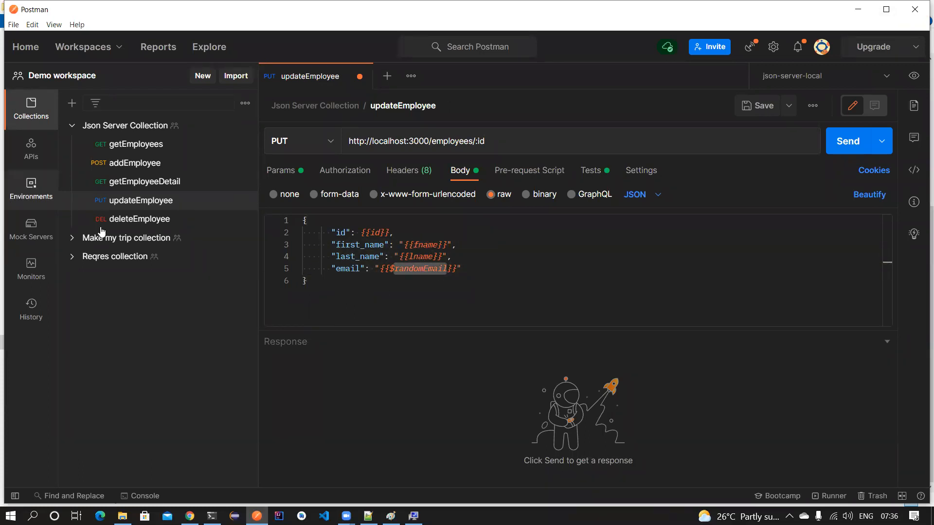
pyautogui.moveTo(413, 245); pyautogui.dragTo(438, 244)
pyautogui.doubleClick(426, 255)
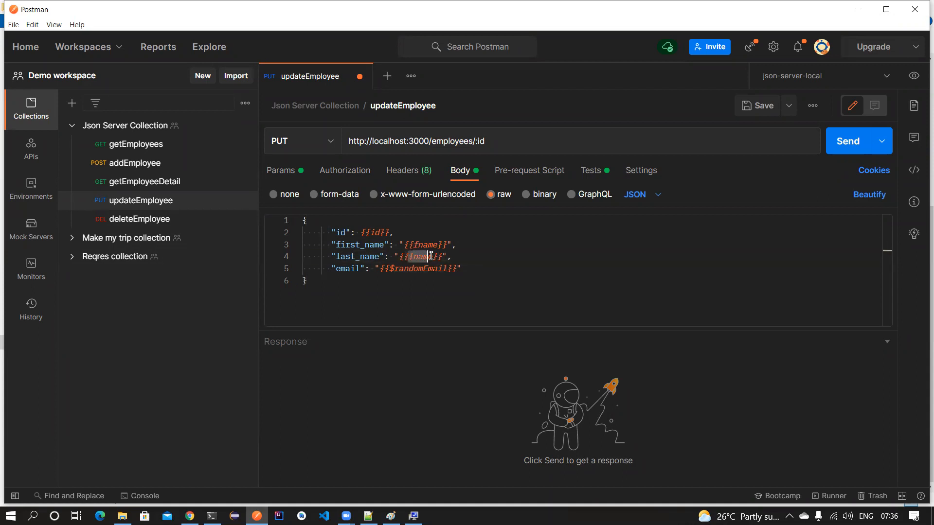
# - Configure a Json Server Collection run with test.csv as its data file, giving 3 iterations
pyautogui.click(71, 127)
pyautogui.click(245, 125)
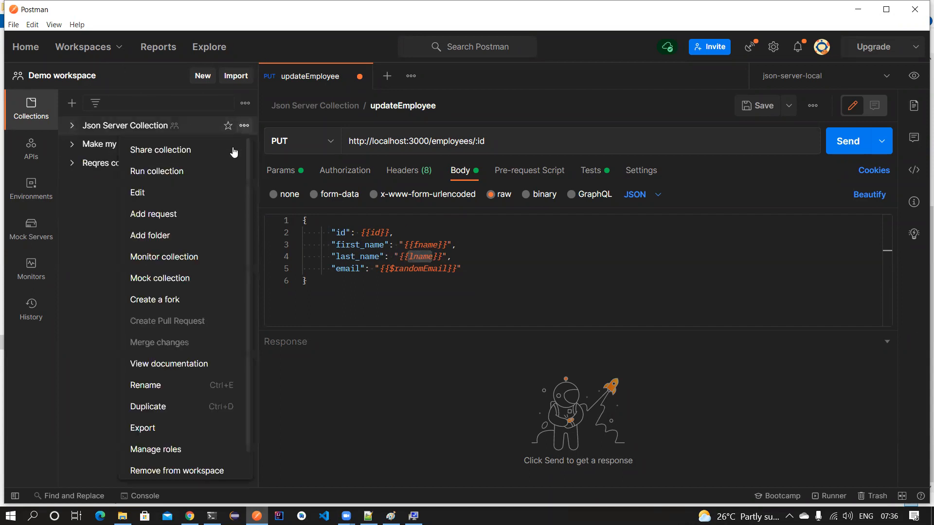
pyautogui.click(152, 171)
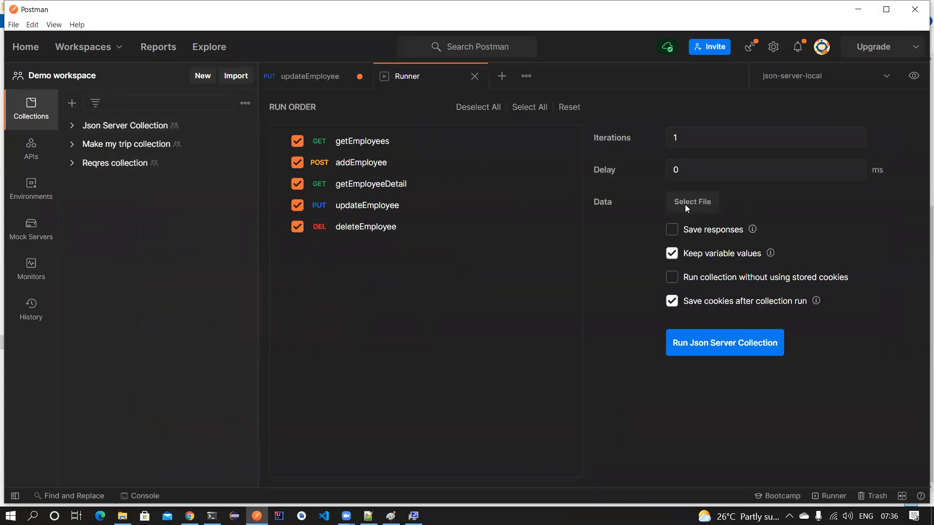
pyautogui.click(704, 202)
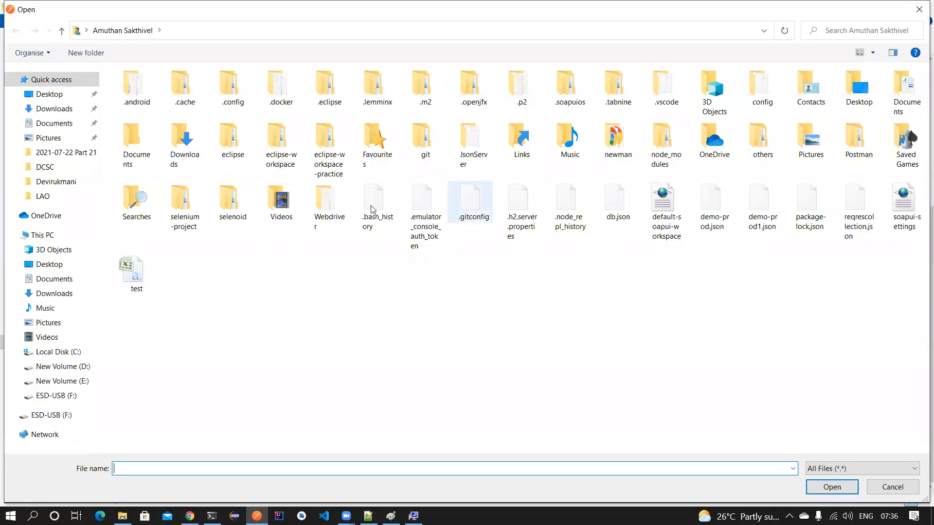
pyautogui.click(139, 280)
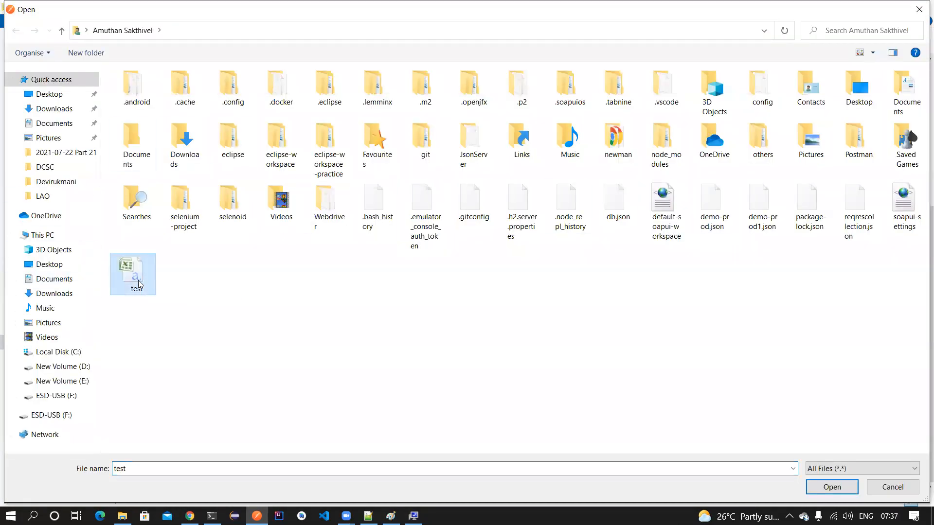
pyautogui.click(819, 487)
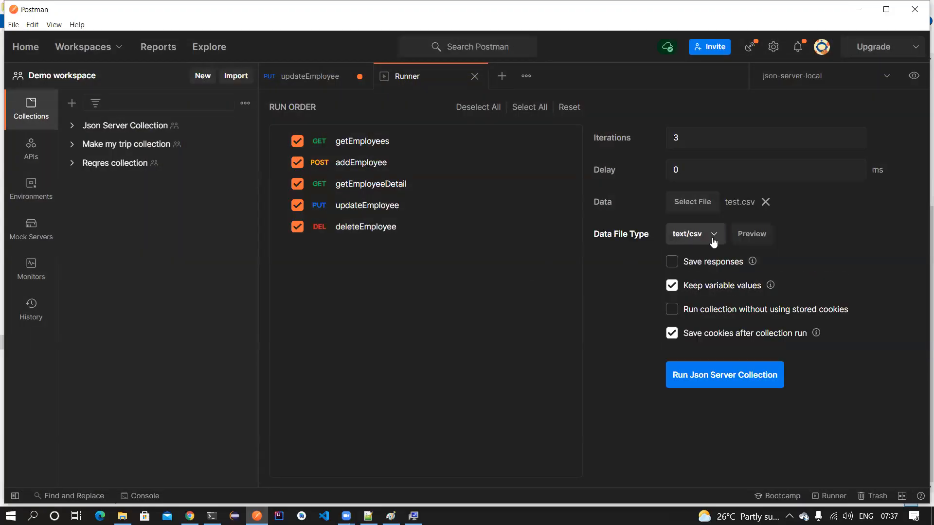
pyautogui.doubleClick(674, 138)
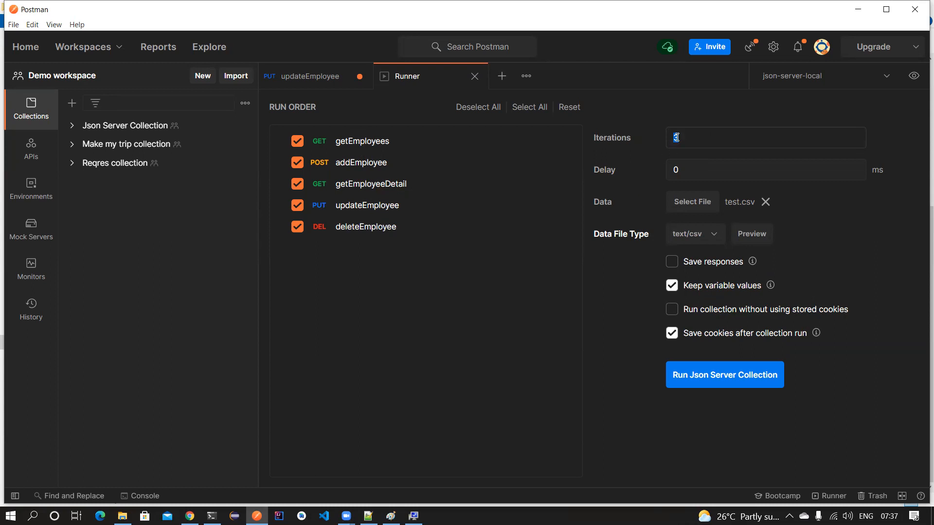
# - Preview the CSV data file's fname and lname values per iteration, then close the preview
pyautogui.click(749, 233)
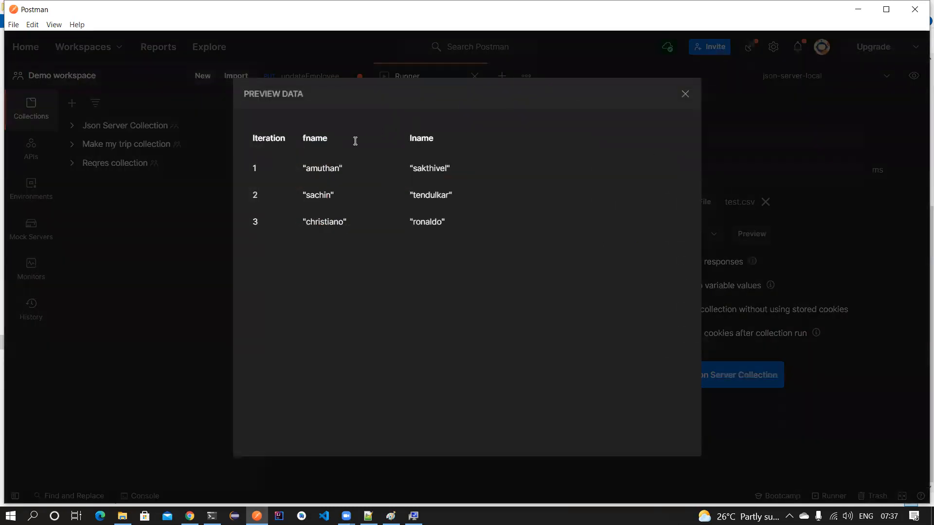
pyautogui.doubleClick(319, 139)
pyautogui.doubleClick(414, 140)
pyautogui.doubleClick(254, 165)
pyautogui.doubleClick(311, 139)
pyautogui.moveTo(304, 167); pyautogui.dragTo(345, 170)
pyautogui.doubleClick(413, 139)
pyautogui.moveTo(410, 169); pyautogui.dragTo(451, 170)
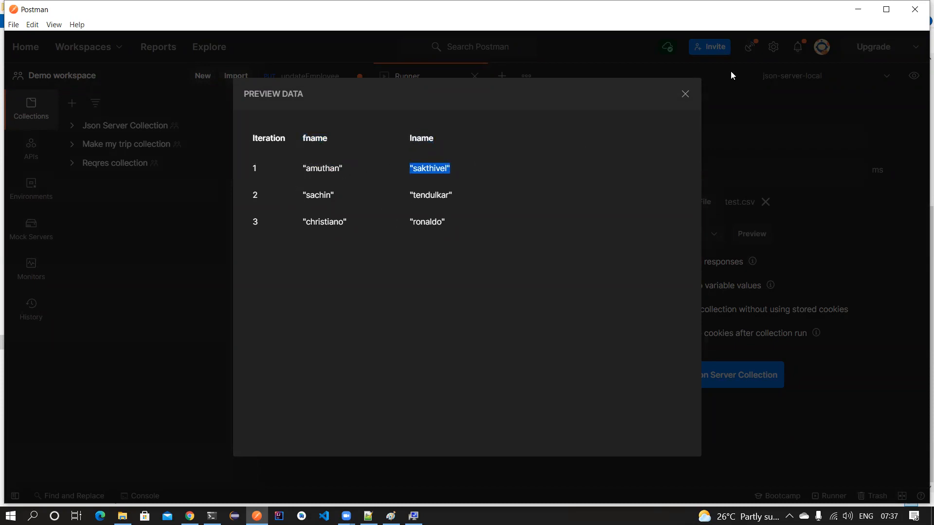
pyautogui.click(686, 94)
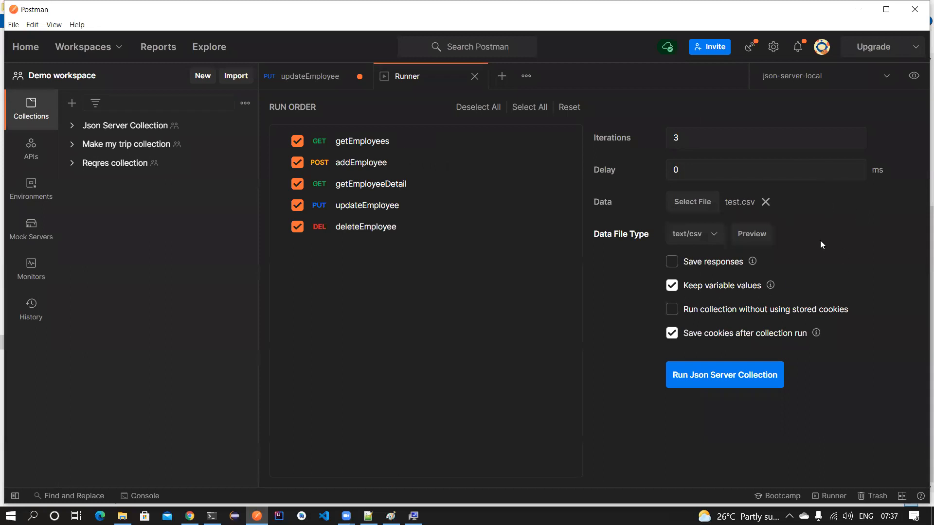
# - Run the collection with the CSV data and expand all five requests' Pass results
pyautogui.click(699, 381)
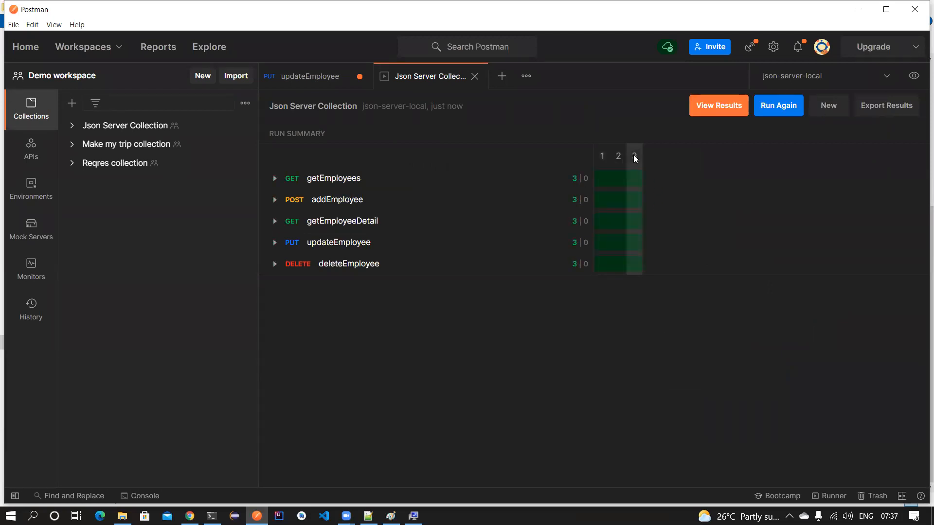
pyautogui.click(275, 178)
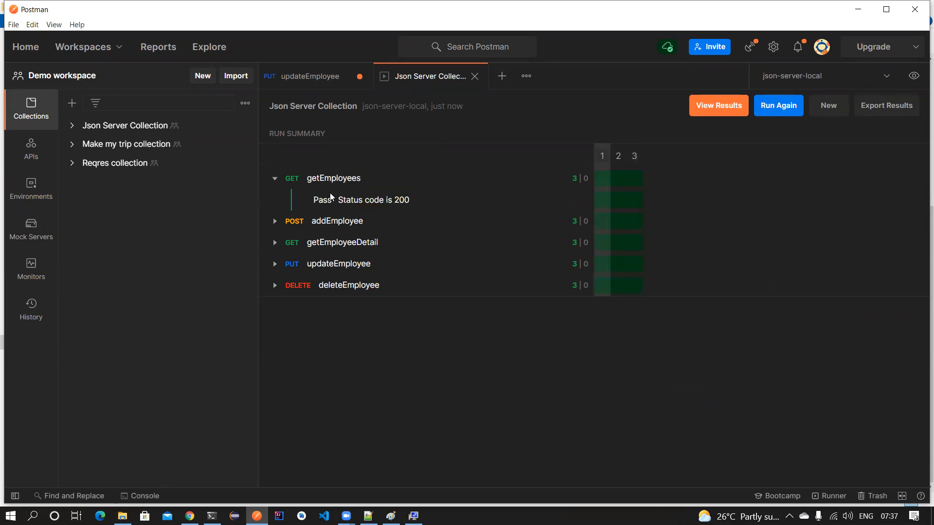
pyautogui.click(275, 223)
pyautogui.click(275, 265)
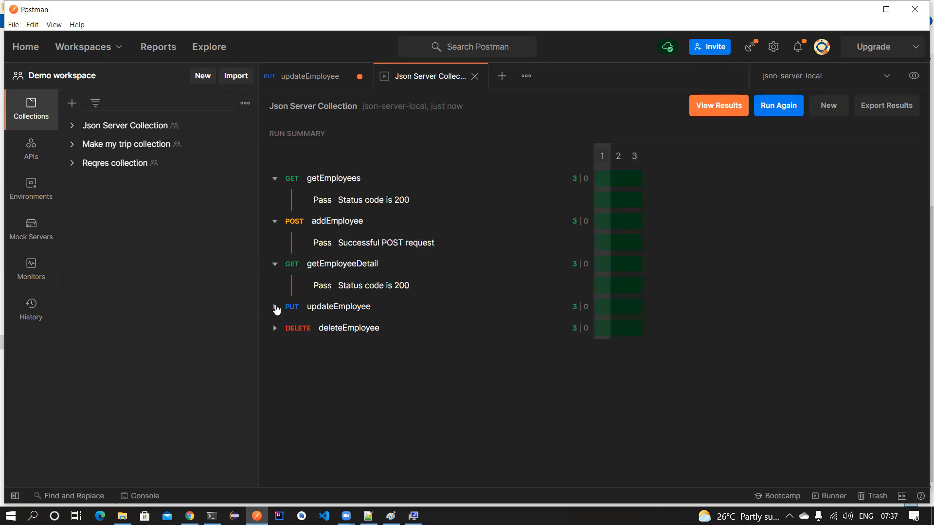
pyautogui.click(275, 307)
pyautogui.click(274, 350)
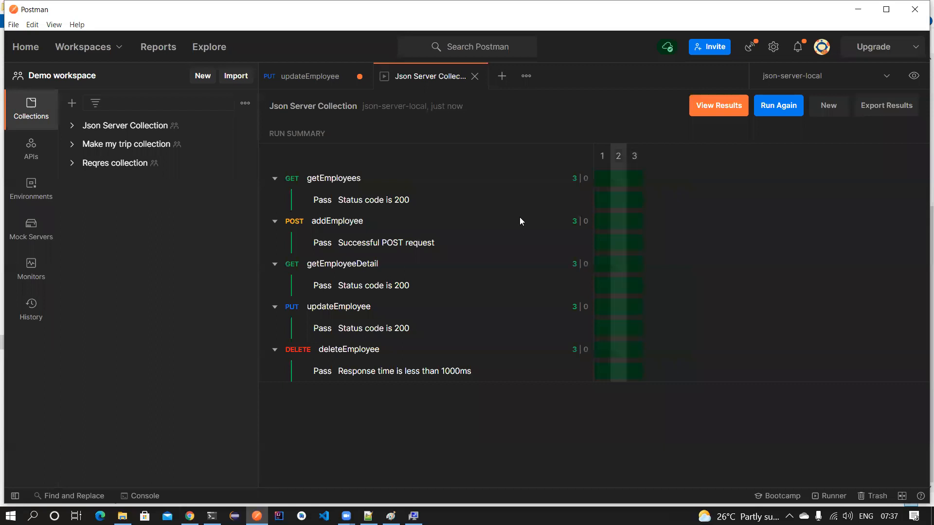
# - Rerun the collection and inspect the updateEmployee request before returning to the run results
pyautogui.click(778, 106)
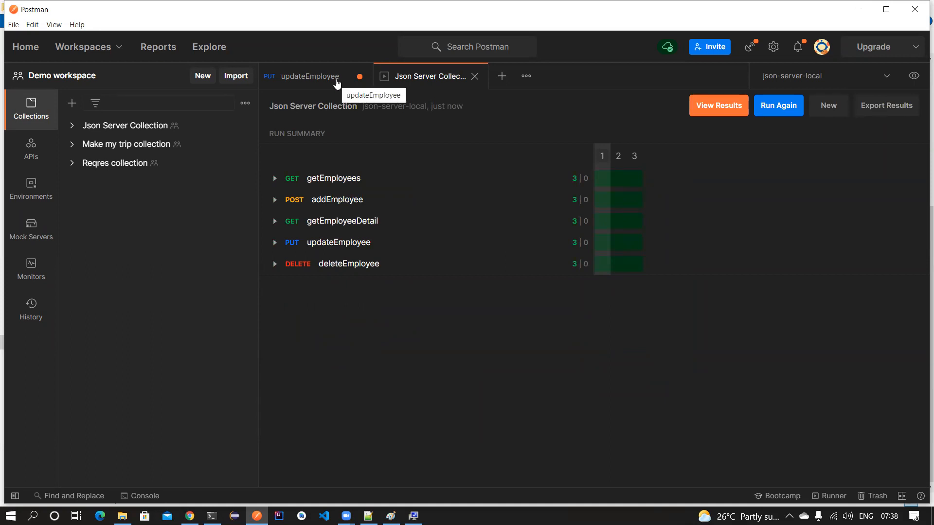
pyautogui.click(335, 78)
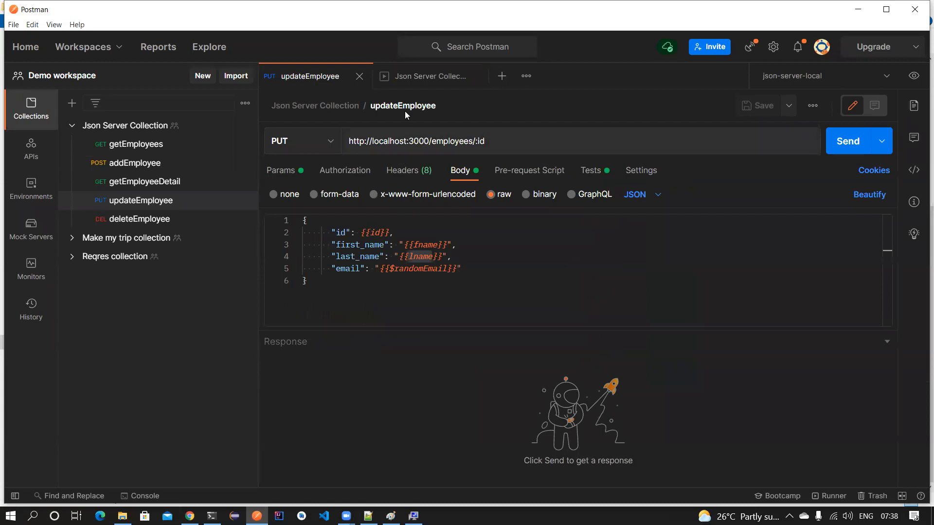
pyautogui.click(430, 76)
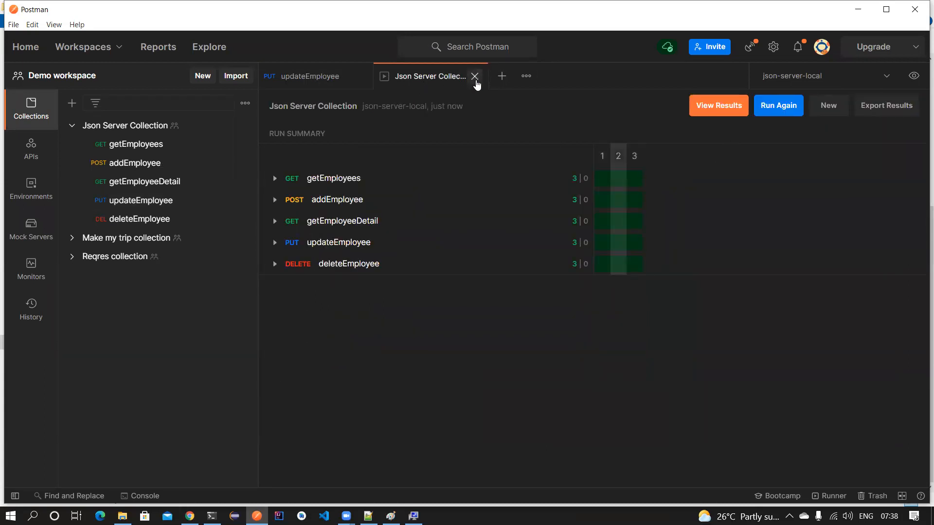
pyautogui.click(244, 126)
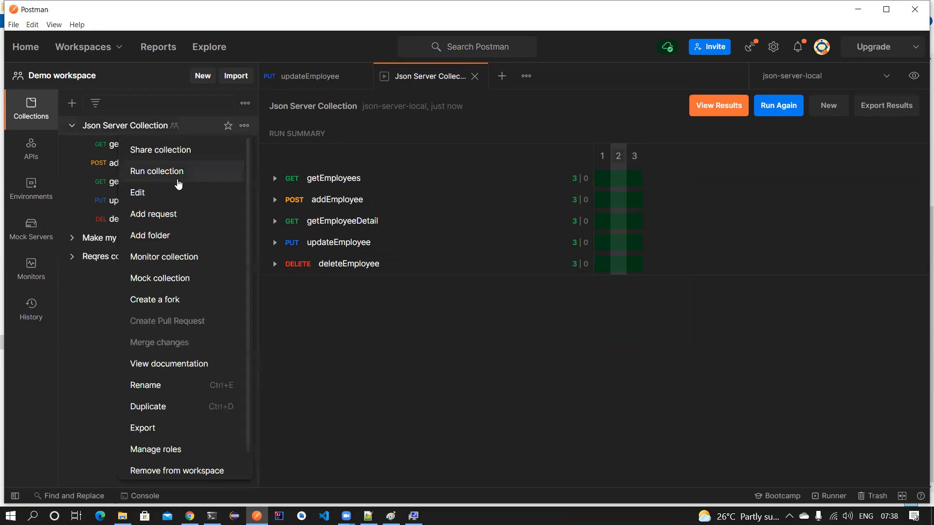
# - Start a fresh collection runner but cancel choosing a data file
pyautogui.click(175, 173)
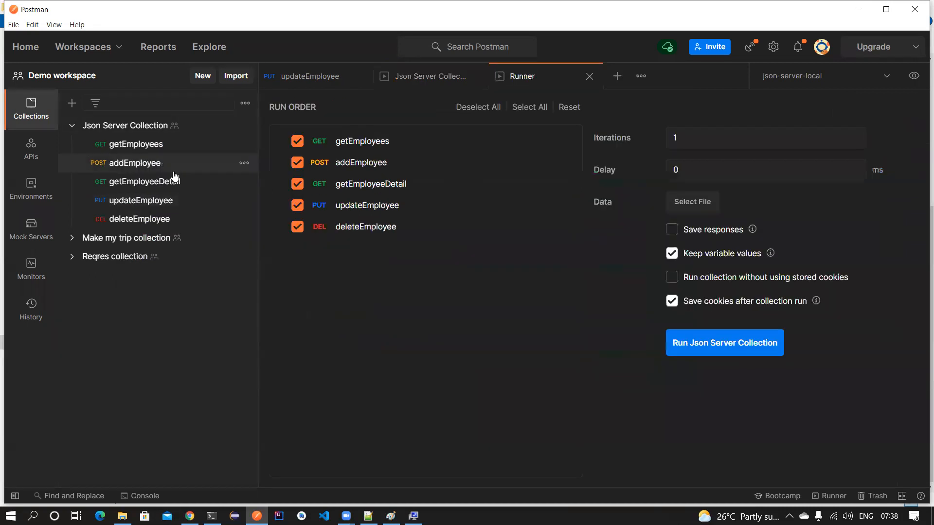
pyautogui.click(689, 197)
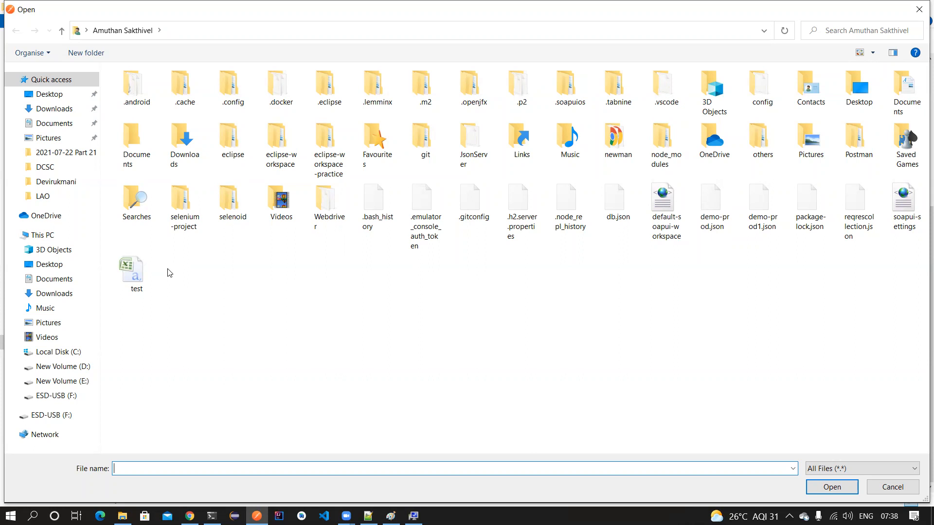
pyautogui.click(920, 10)
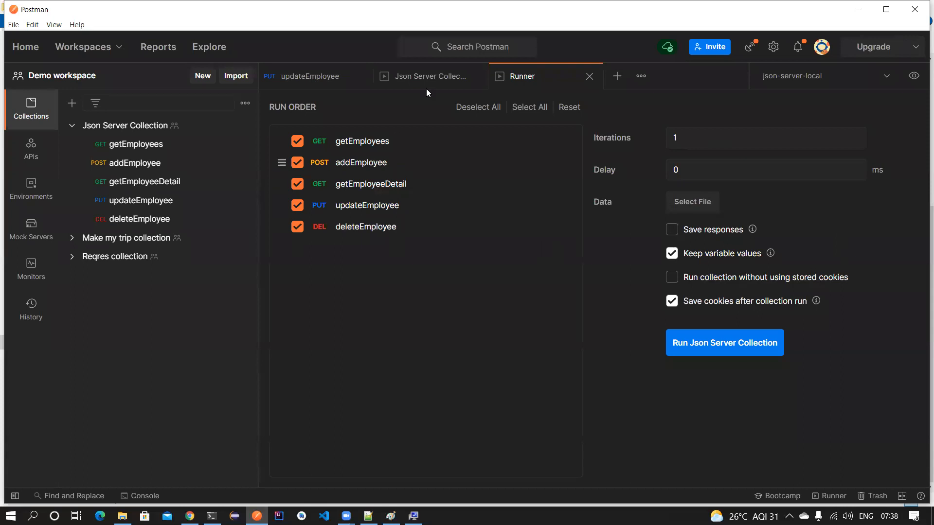
# - Close the Runner, results and updateEmployee tabs and collapse Json Server Collection
pyautogui.click(589, 76)
pyautogui.click(476, 77)
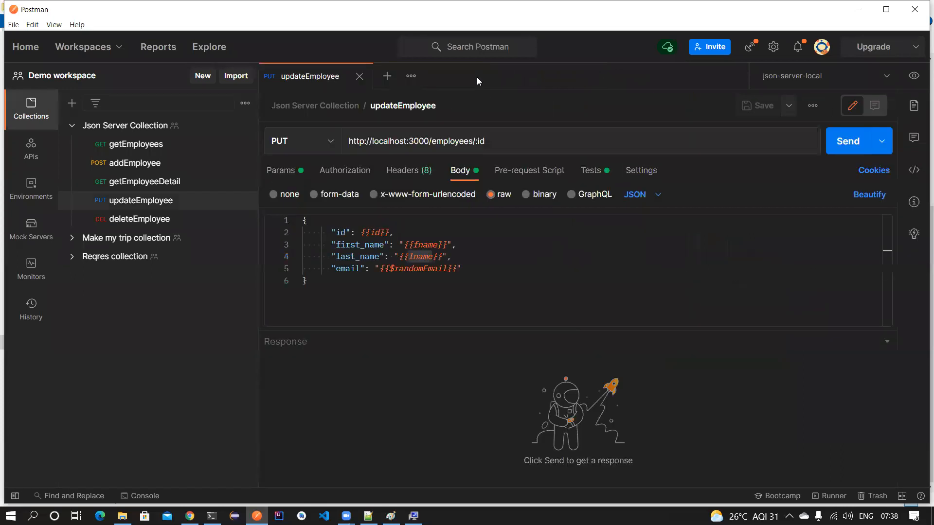
pyautogui.click(359, 76)
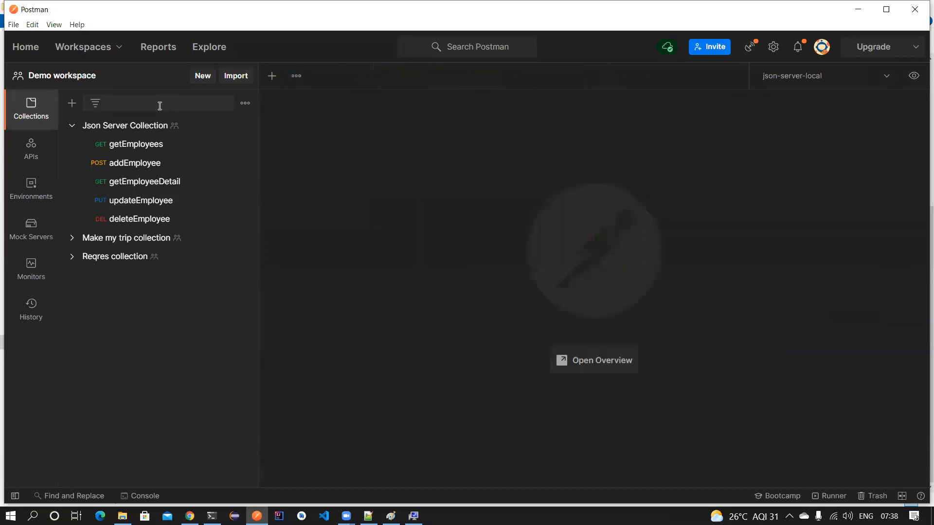
pyautogui.click(71, 125)
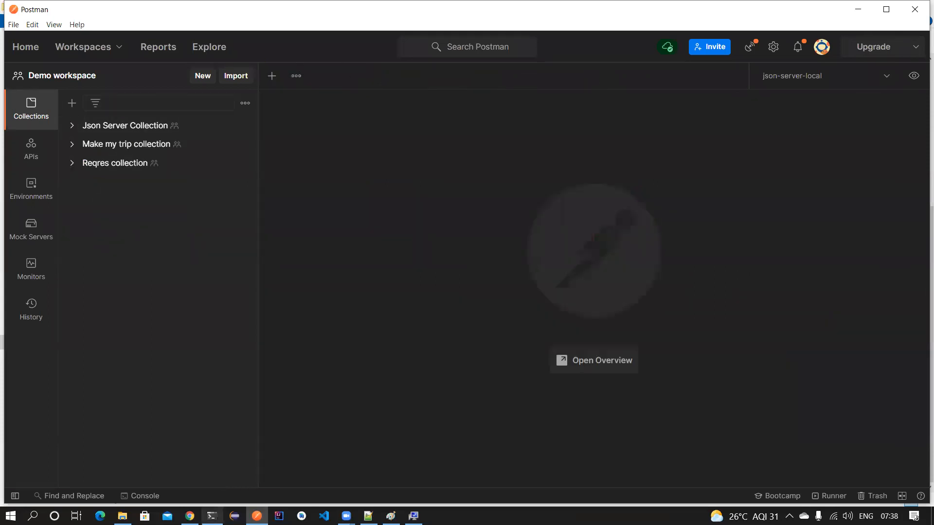
# - Bring up the json-server PowerShell window and review its logged GET /employees requests
pyautogui.click(211, 516)
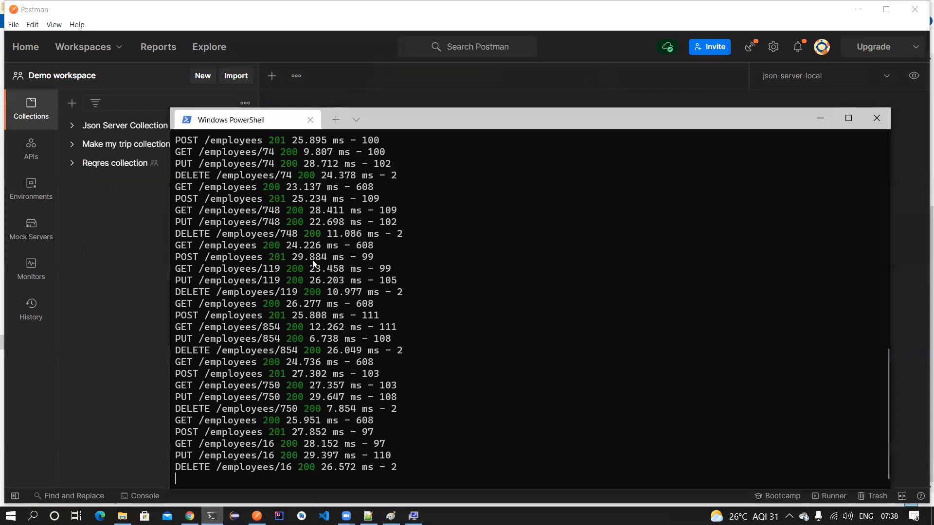
pyautogui.scroll(20, 313, 263)
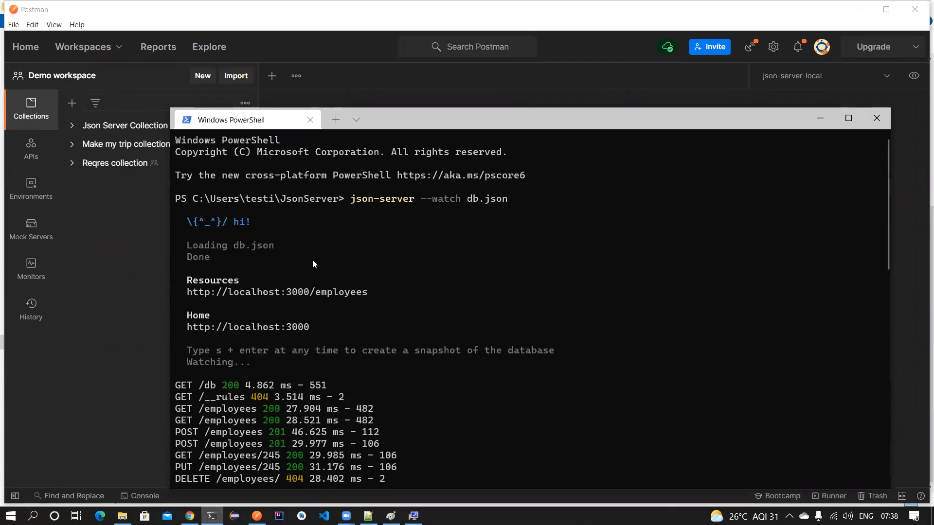
pyautogui.moveTo(219, 195); pyautogui.dragTo(351, 373)
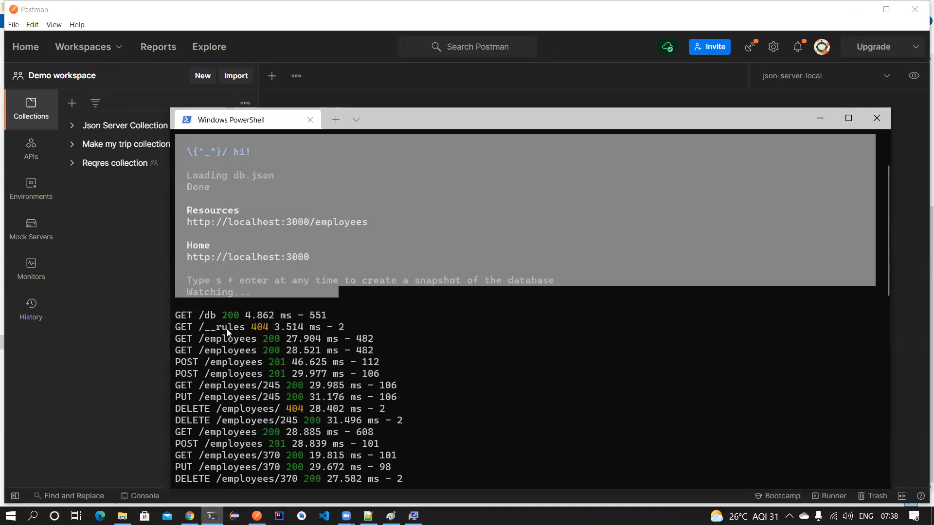
pyautogui.click(227, 328)
pyautogui.moveTo(222, 350); pyautogui.dragTo(307, 346)
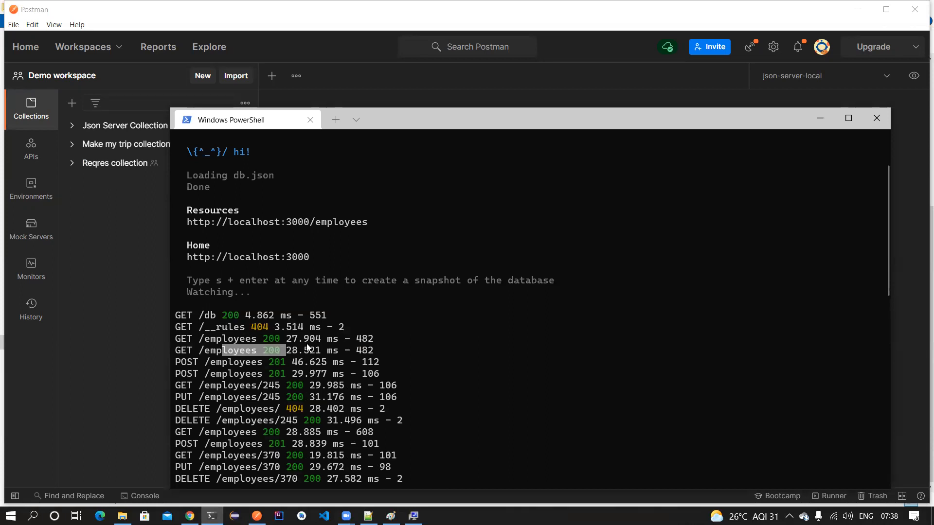
pyautogui.scroll(-3, 307, 346)
pyautogui.click(305, 233)
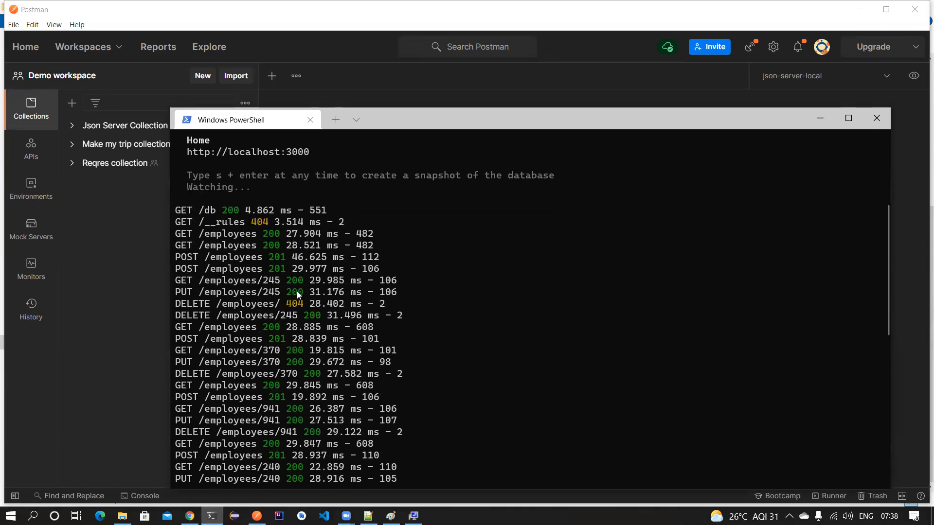
pyautogui.scroll(-11, 296, 302)
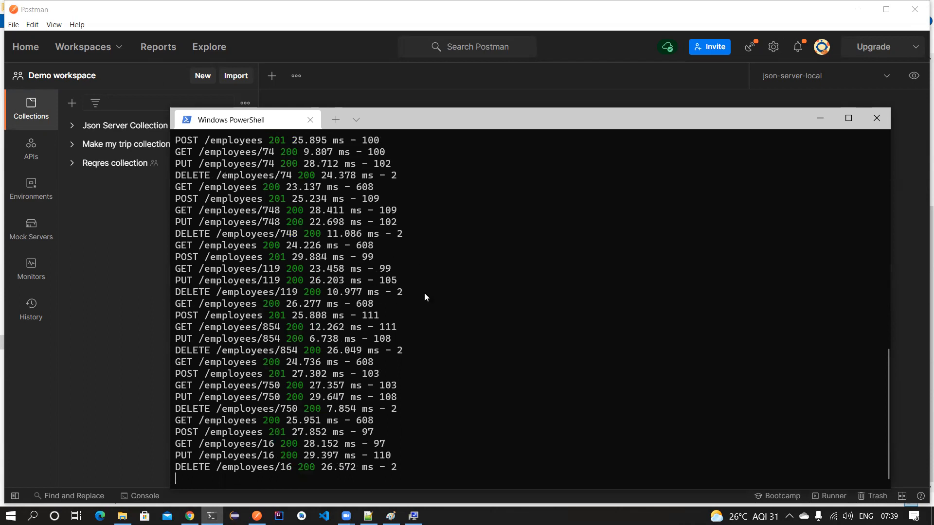
# - In a new maximized Windows Terminal, run 'npm install -g newman'
pyautogui.click(823, 121)
pyautogui.rightClick(213, 516)
pyautogui.click(228, 453)
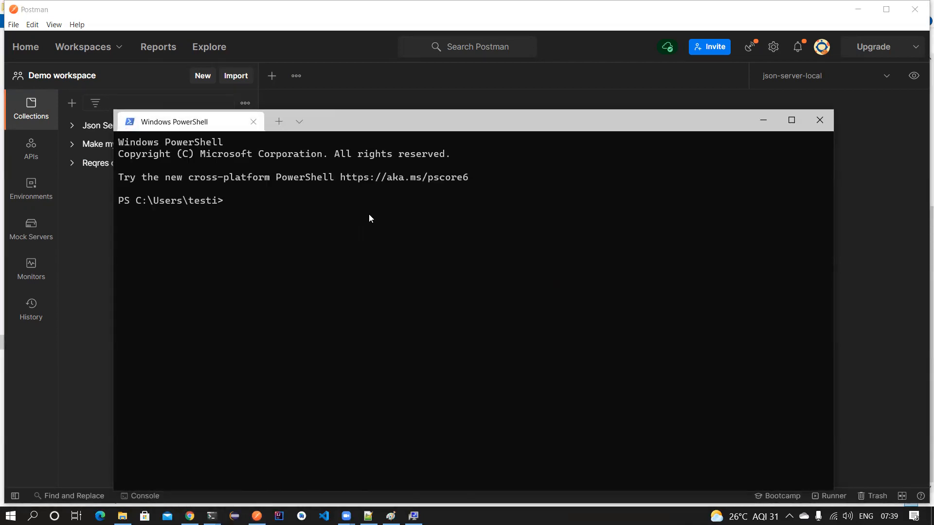
pyautogui.write('newman')
pyautogui.press('Home')
pyautogui.write('npm instl')
pyautogui.press('BackSpace')
pyautogui.write('all -g')
pyautogui.doubleClick(361, 125)
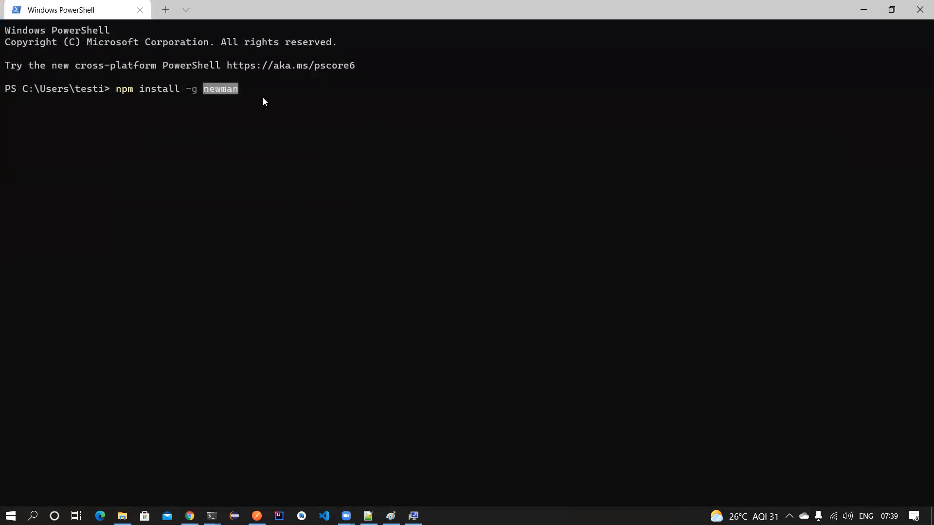
pyautogui.press('Right')
pyautogui.press('Return')
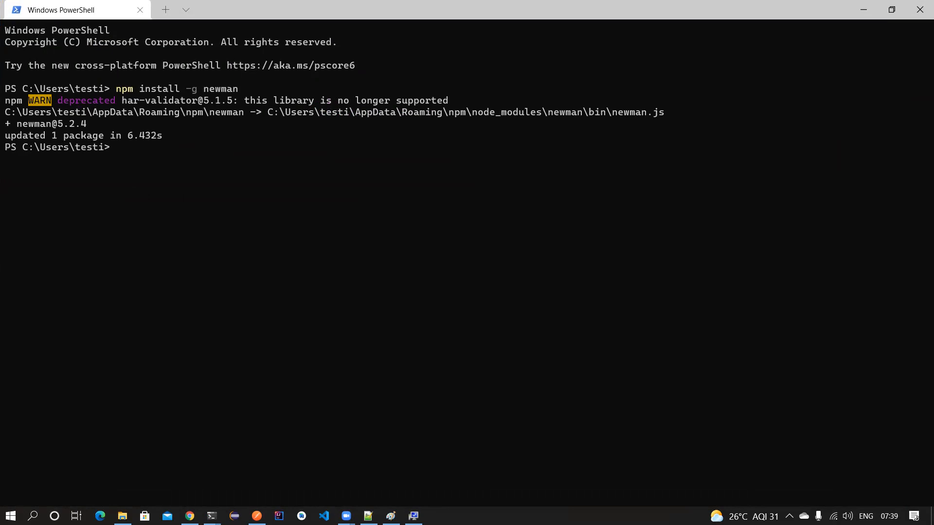
# - Run 'newman' to display its usage help after the 5.2.4 install
pyautogui.moveTo(167, 133); pyautogui.dragTo(95, 134)
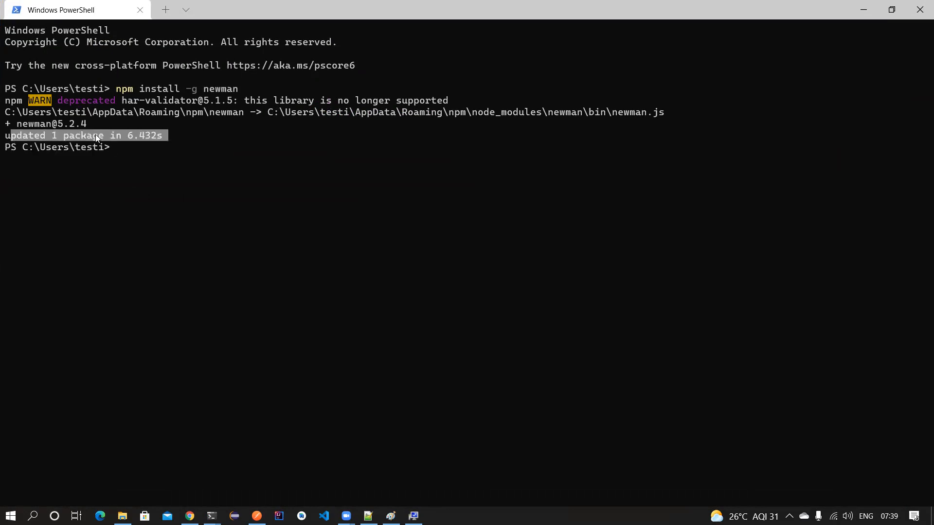
pyautogui.click(134, 151)
pyautogui.write('newman')
pyautogui.press('Return')
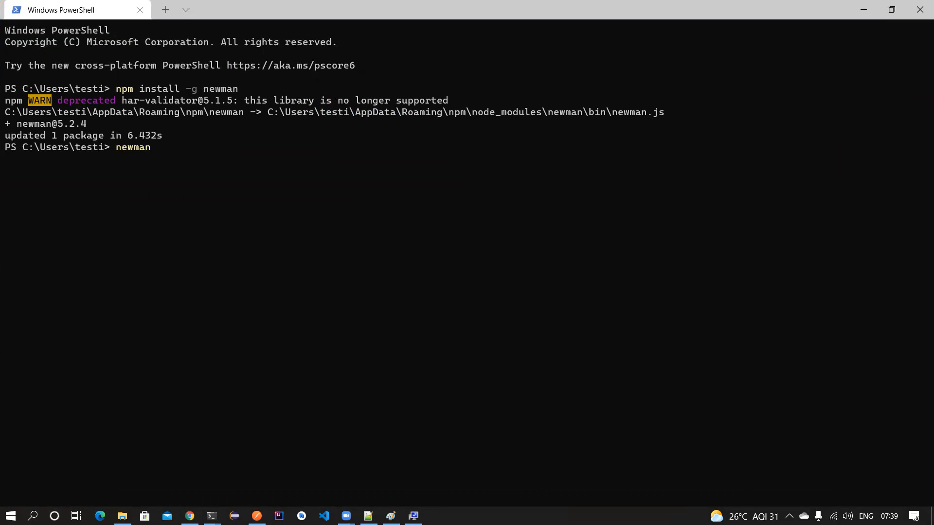
pyautogui.moveTo(6, 161); pyautogui.dragTo(188, 276)
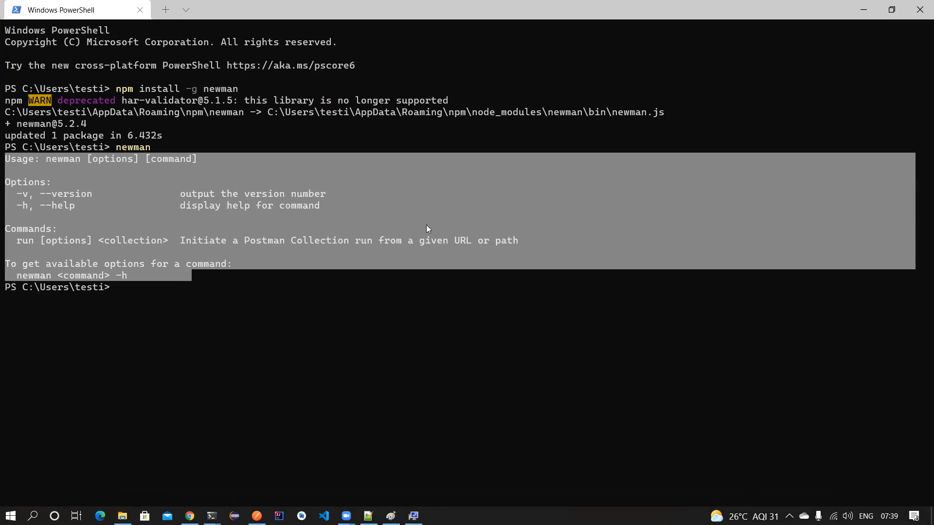
pyautogui.click(145, 289)
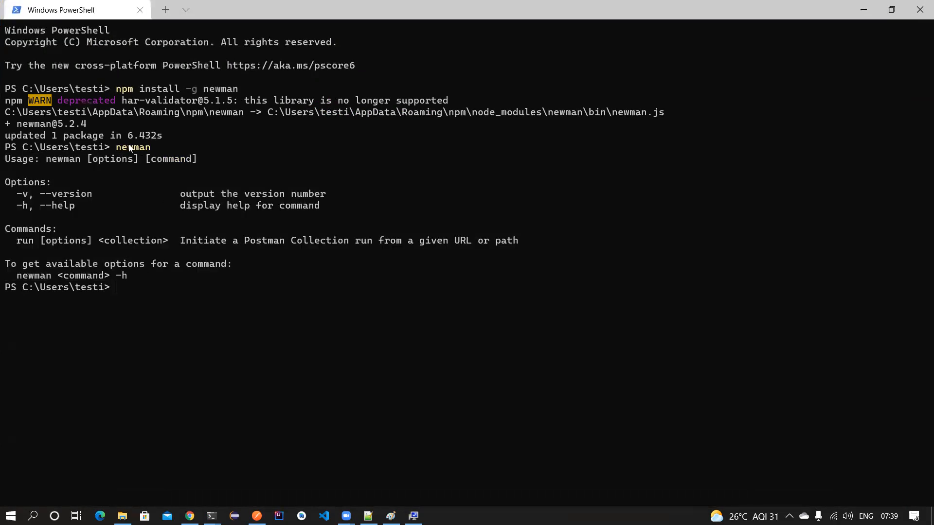
pyautogui.doubleClick(130, 147)
pyautogui.click(128, 287)
pyautogui.click(257, 516)
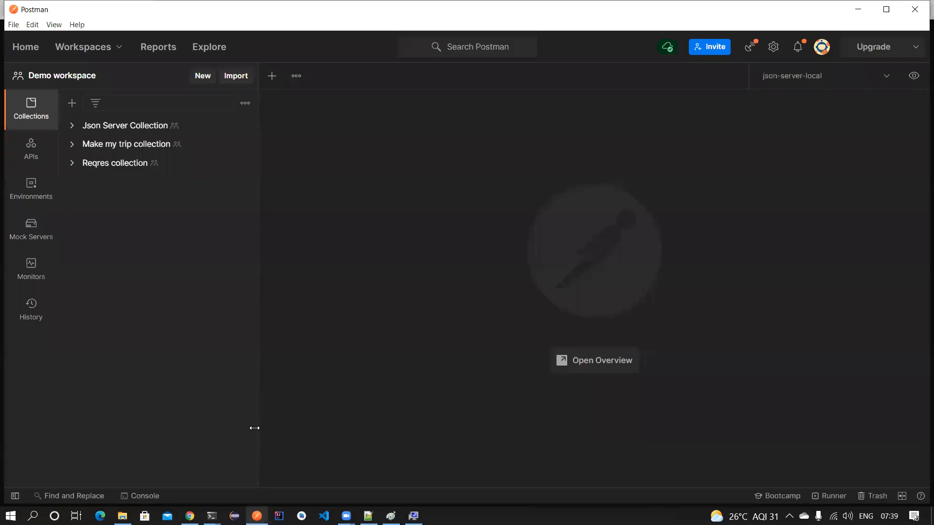
# - Share Json Server Collection and generate its public link from the Get public link tab
pyautogui.click(244, 126)
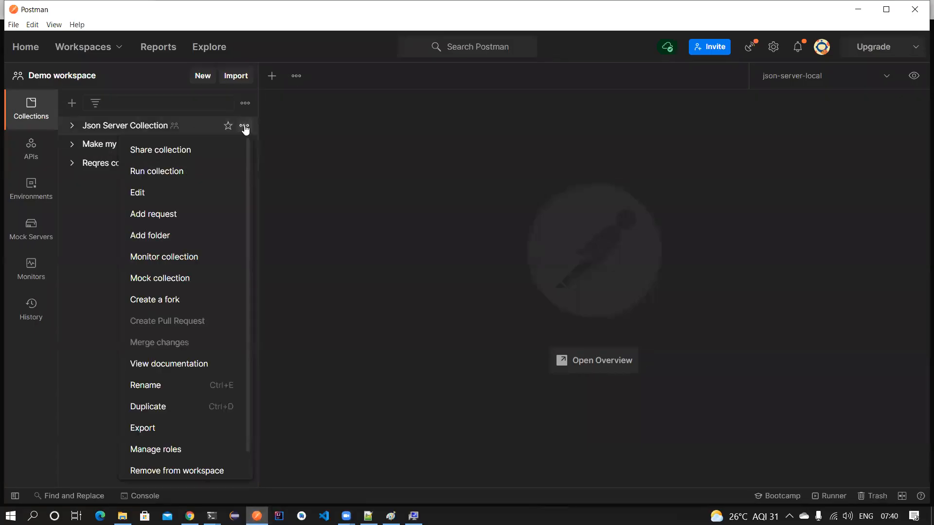
pyautogui.click(194, 148)
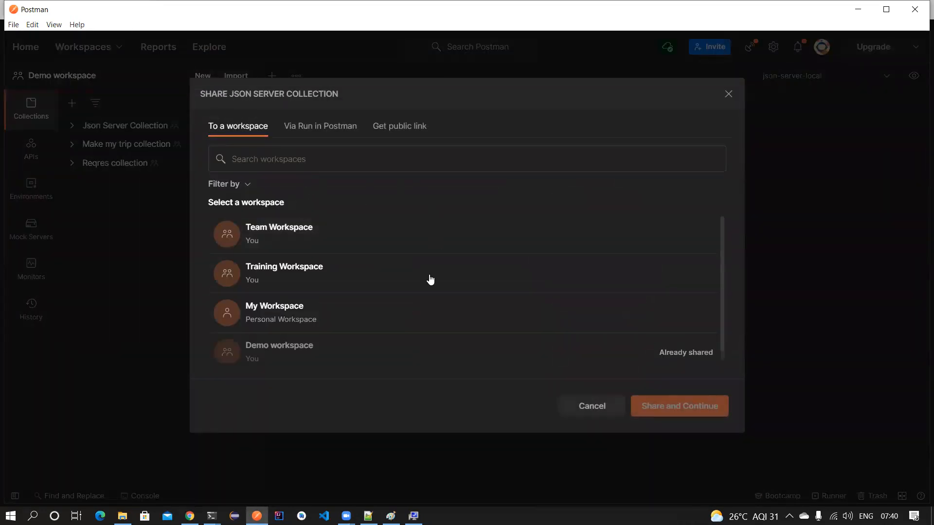
pyautogui.click(323, 130)
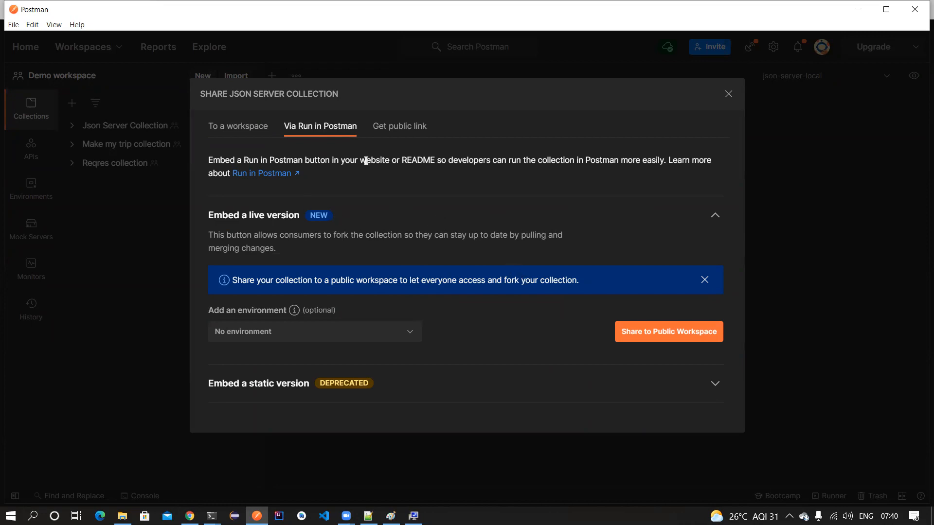
pyautogui.click(397, 133)
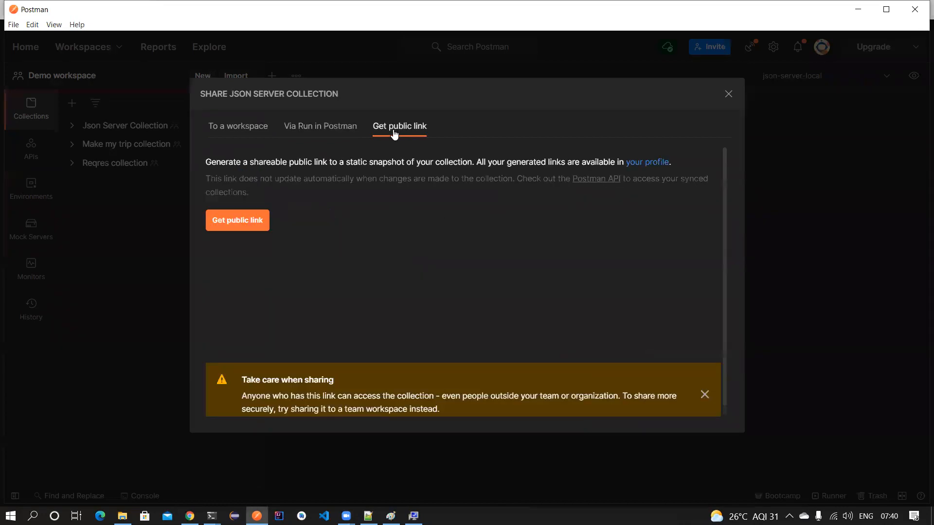
pyautogui.click(237, 222)
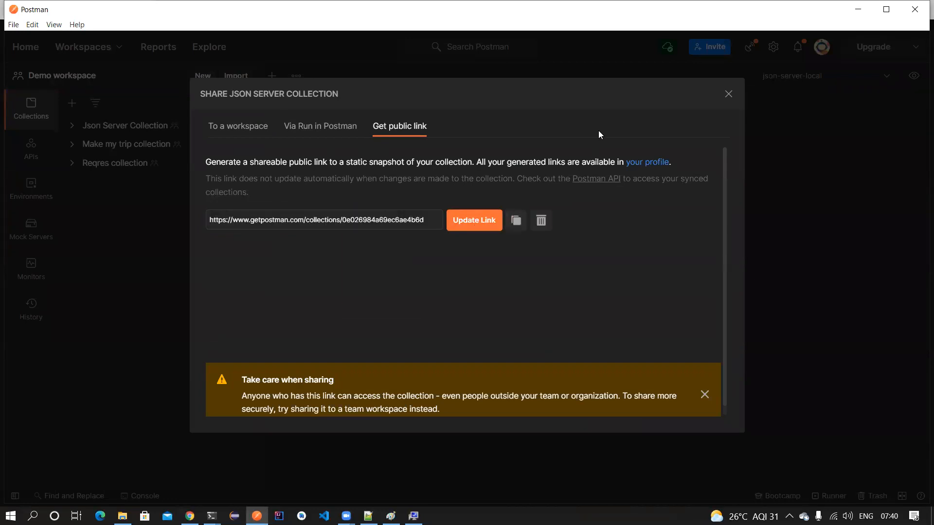
pyautogui.hotkey('alt', 'Tab')
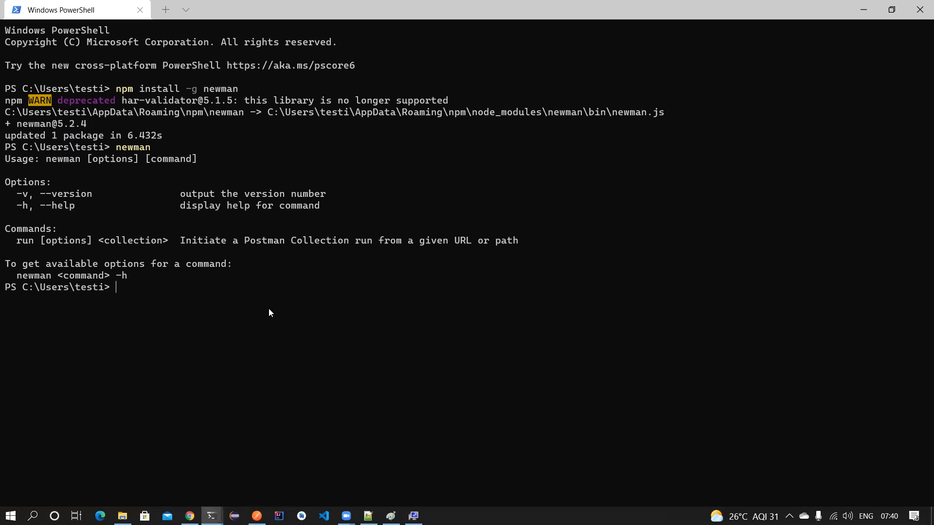
# - Run 'newman run' on the pasted public link, then recall the command and append -d
pyautogui.write('newman run')
pyautogui.rightClick(187, 286)
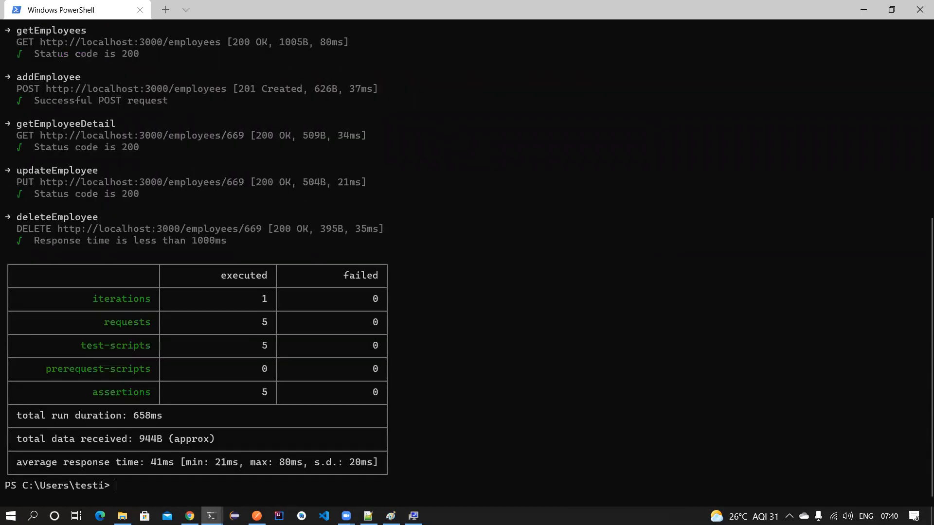
pyautogui.scroll(6, 292, 249)
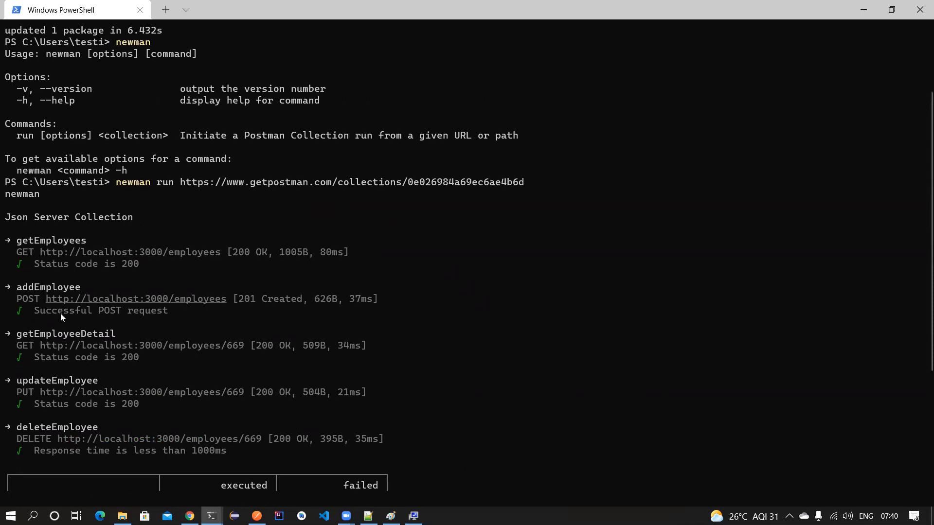
pyautogui.scroll(-6, 79, 334)
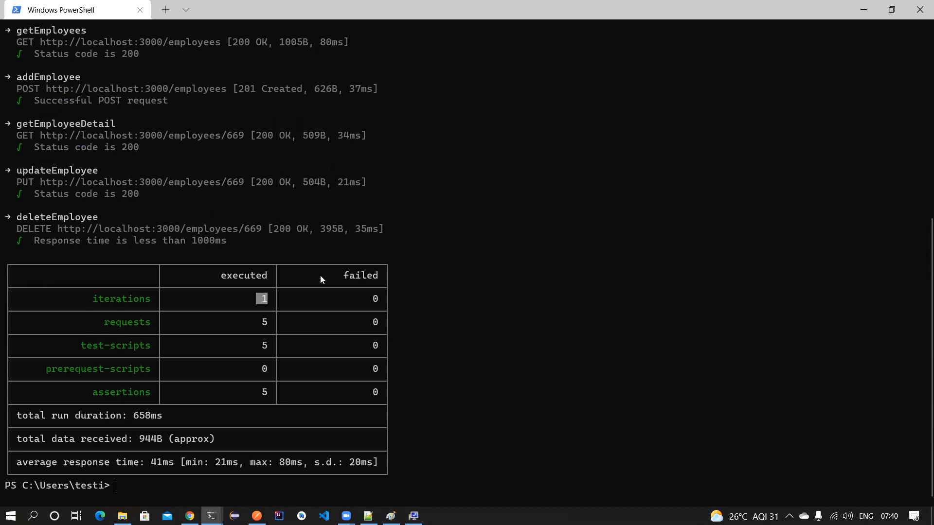
pyautogui.scroll(8, 320, 275)
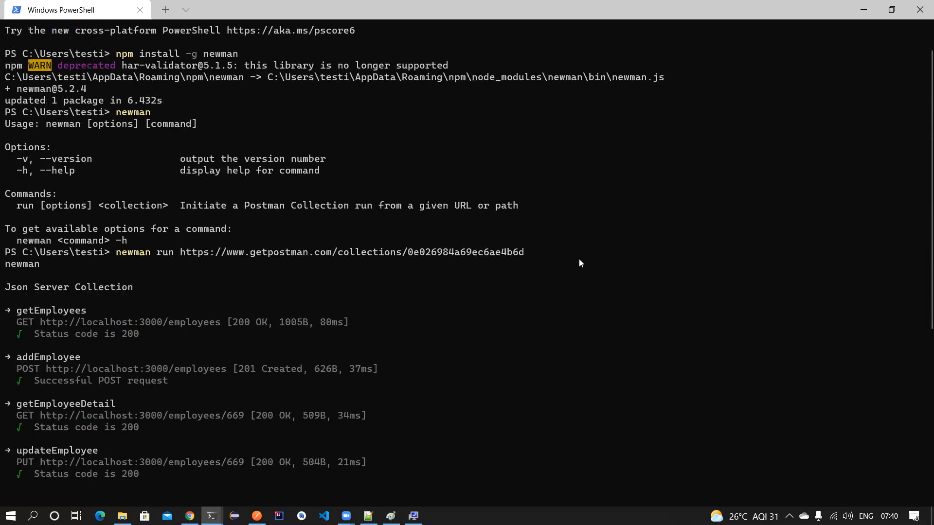
pyautogui.scroll(-8, 579, 262)
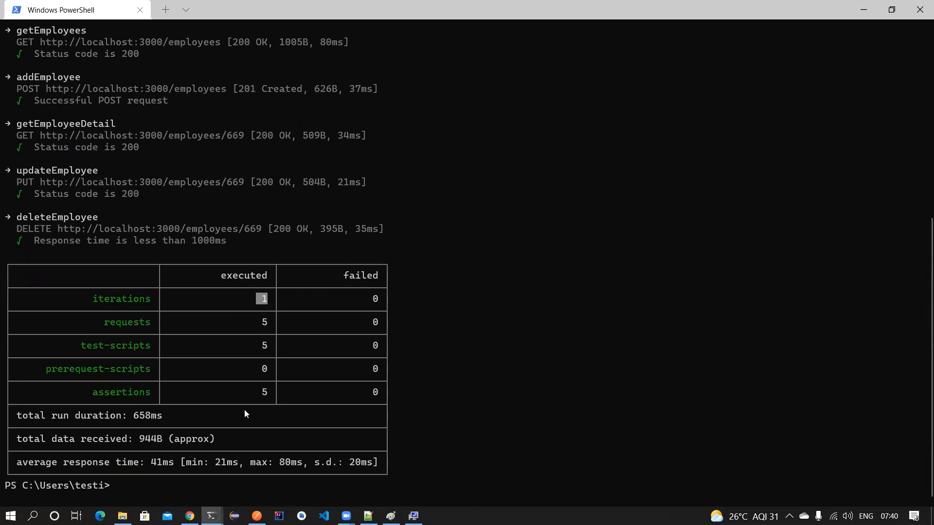
pyautogui.write('newman run https://www.getpostman.com/collections/0e026984a69ec6ae4b6d')
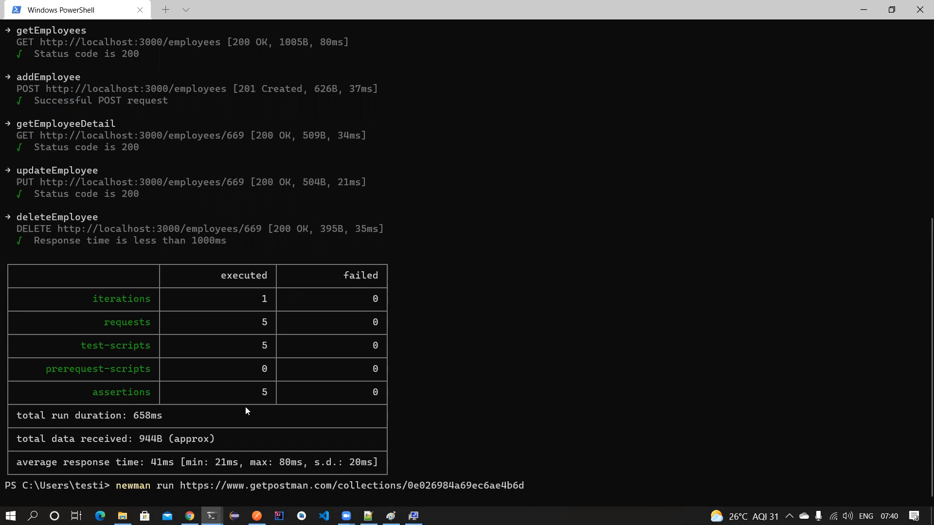
pyautogui.write('-d')
# - Run the collection with -d data.csv, which fails, and check the home folder
pyautogui.click(550, 487)
pyautogui.write('data.csv')
pyautogui.press('Return')
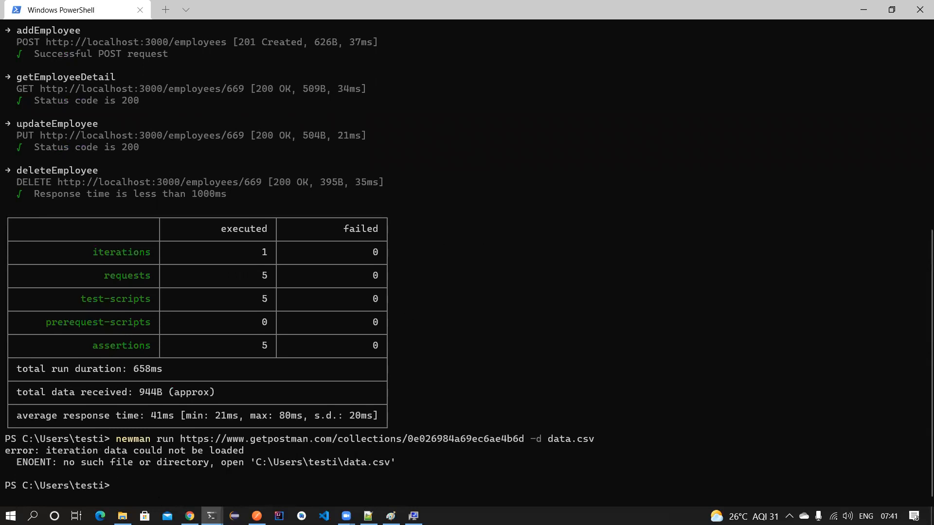
pyautogui.click(122, 516)
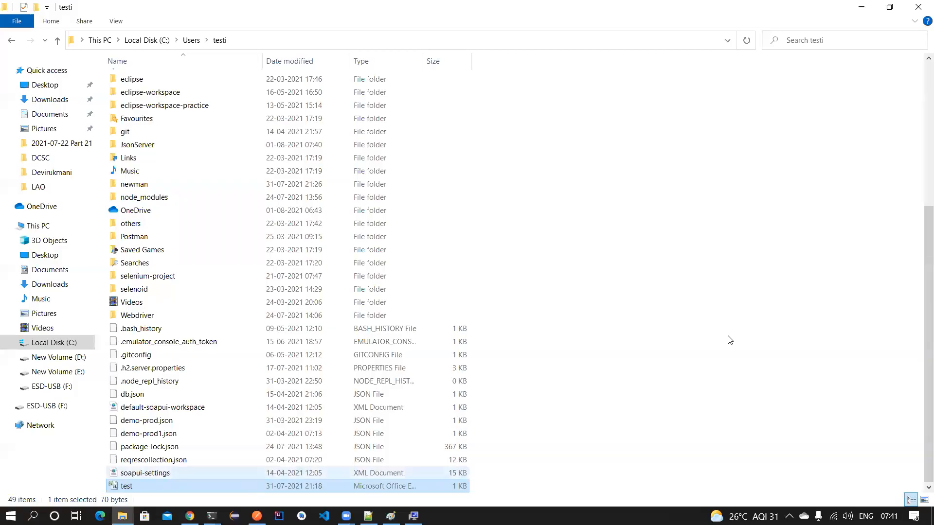
pyautogui.hotkey('alt', 'Tab')
# - Rerun with -d test.csv, getting 3 iterations and 15 passing assertions
pyautogui.press('Up')
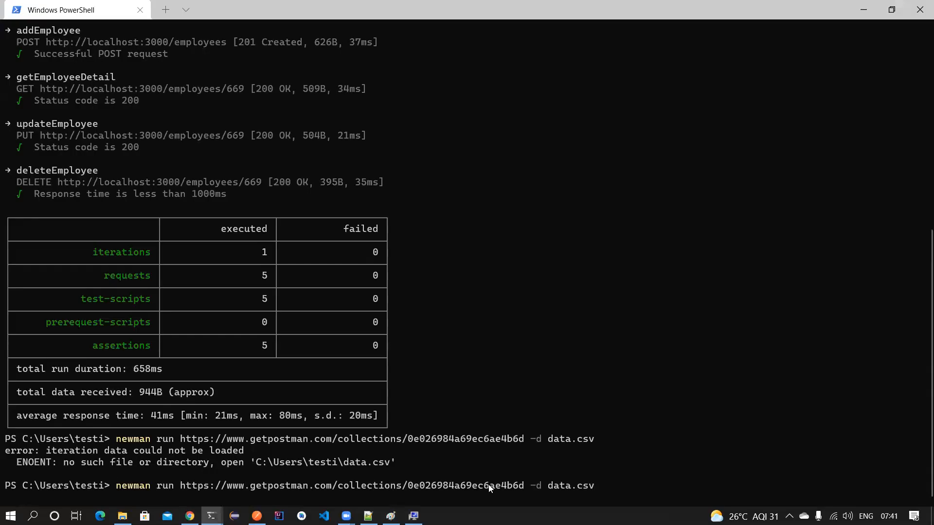
pyautogui.press('BackSpace')
pyautogui.press('BackSpace')
pyautogui.press('BackSpace')
pyautogui.press('BackSpace')
pyautogui.write('test')
pyautogui.press('Return')
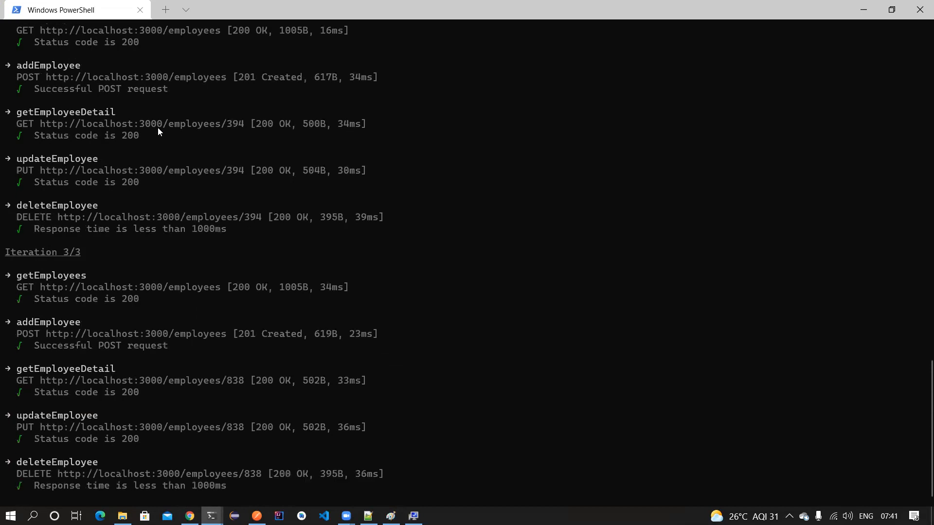
pyautogui.moveTo(259, 320); pyautogui.dragTo(247, 344)
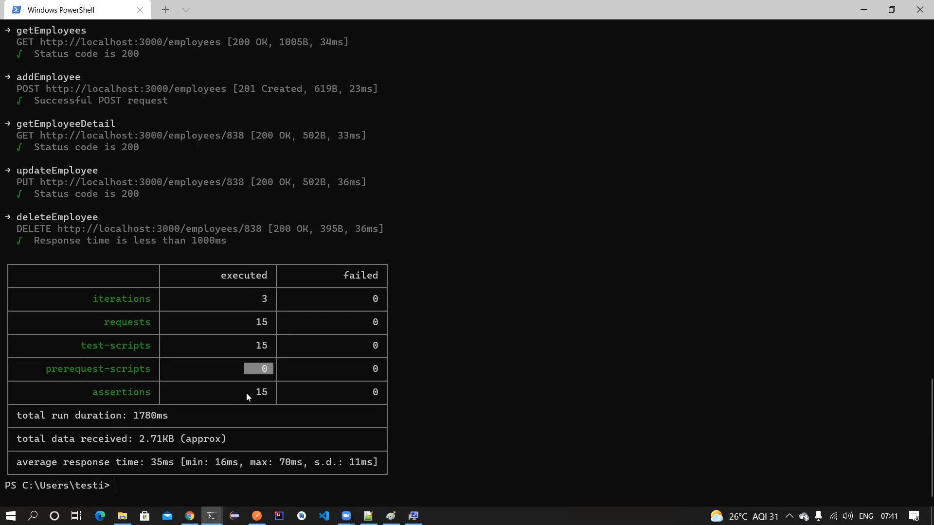
pyautogui.moveTo(271, 392); pyautogui.dragTo(247, 392)
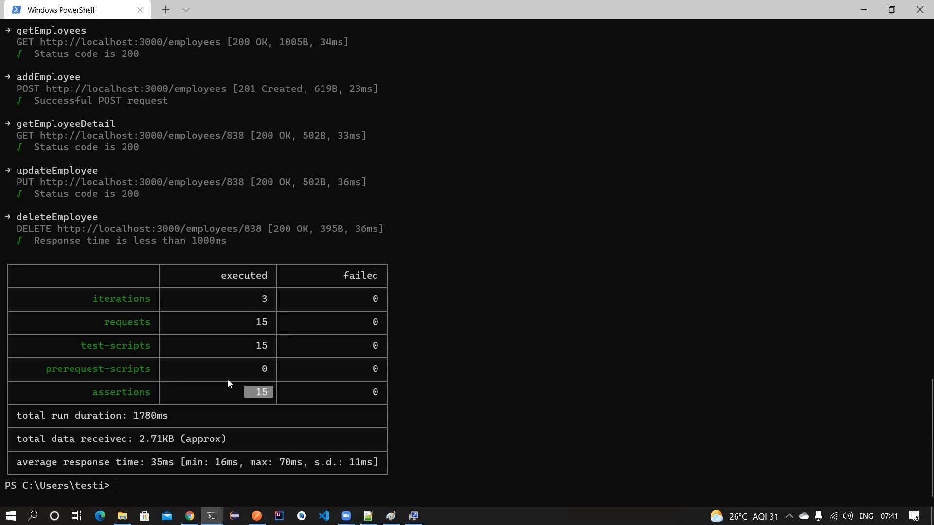
# - Review the newman summary and clear the terminal screen
pyautogui.scroll(17, 231, 379)
pyautogui.scroll(14, 231, 376)
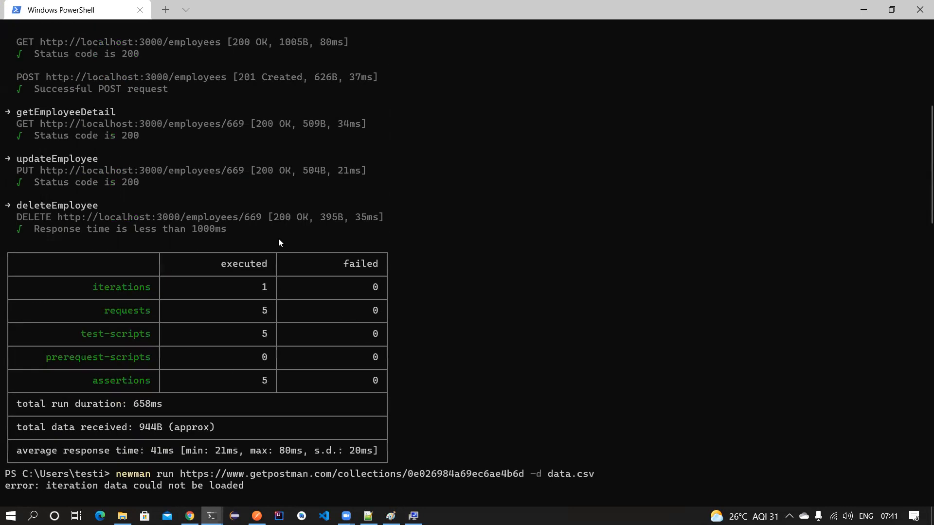
pyautogui.scroll(-20, 279, 242)
pyautogui.scroll(-7, 278, 243)
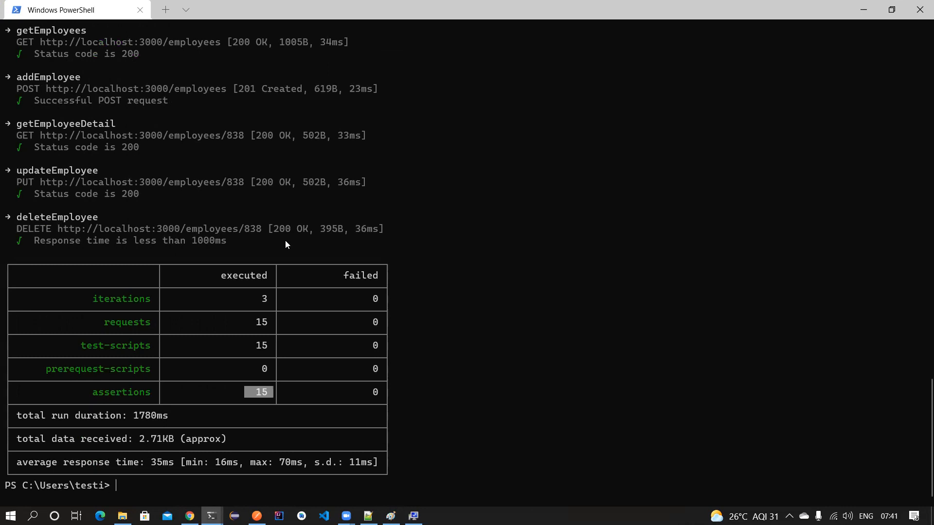
pyautogui.write('clear')
pyautogui.press('Return')
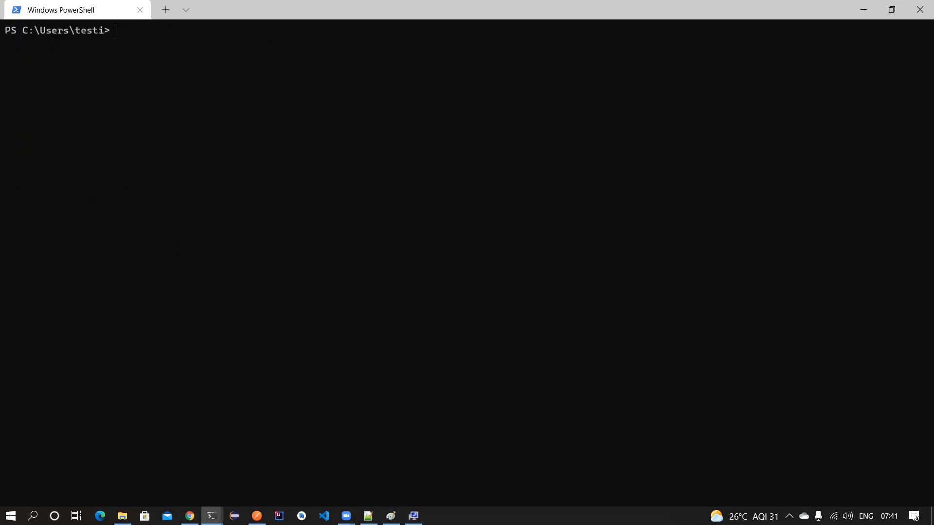
# - Search Chrome for 'htmlextra newman' and open the newman-reporter-htmlextra npm page
pyautogui.click(191, 515)
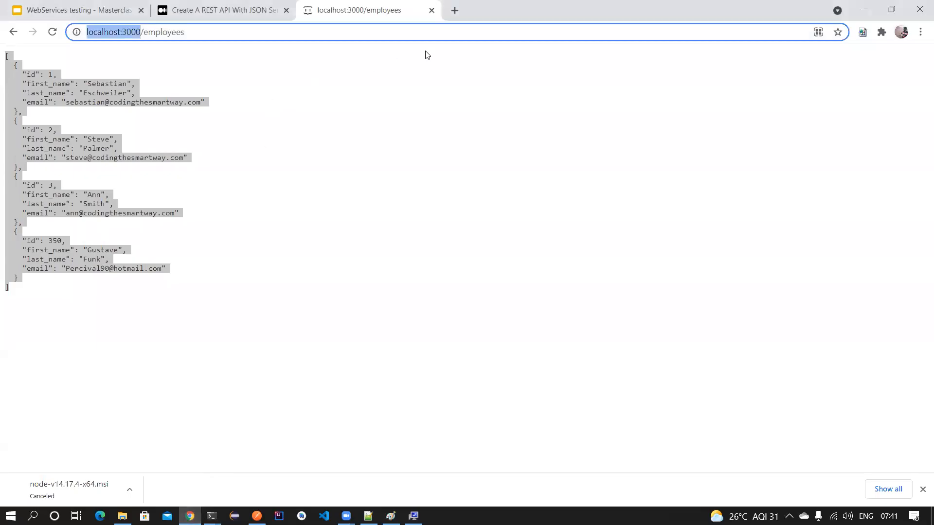
pyautogui.click(286, 11)
pyautogui.click(309, 11)
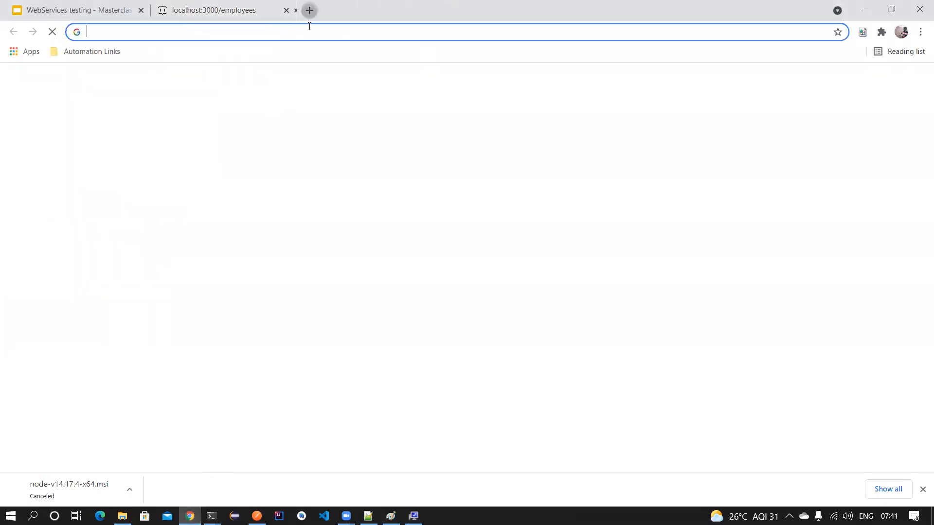
pyautogui.write('htmlextr')
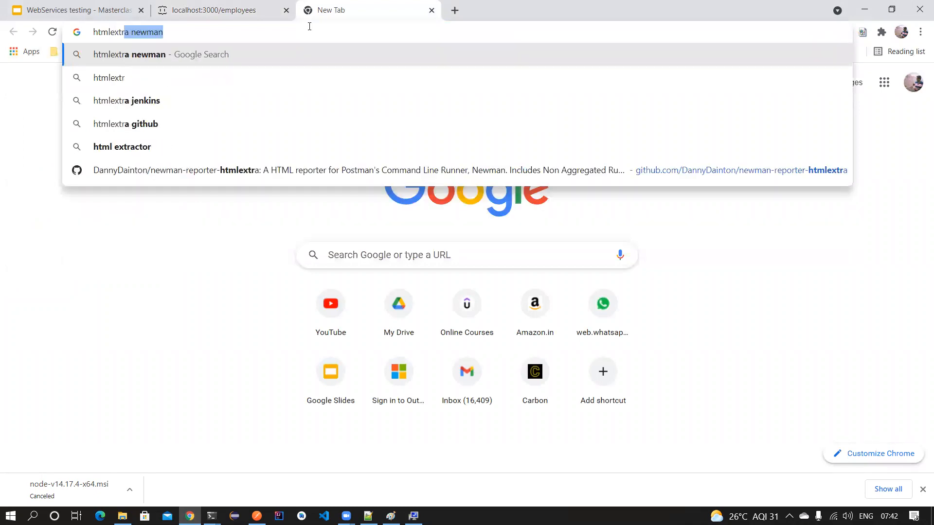
pyautogui.press('Return')
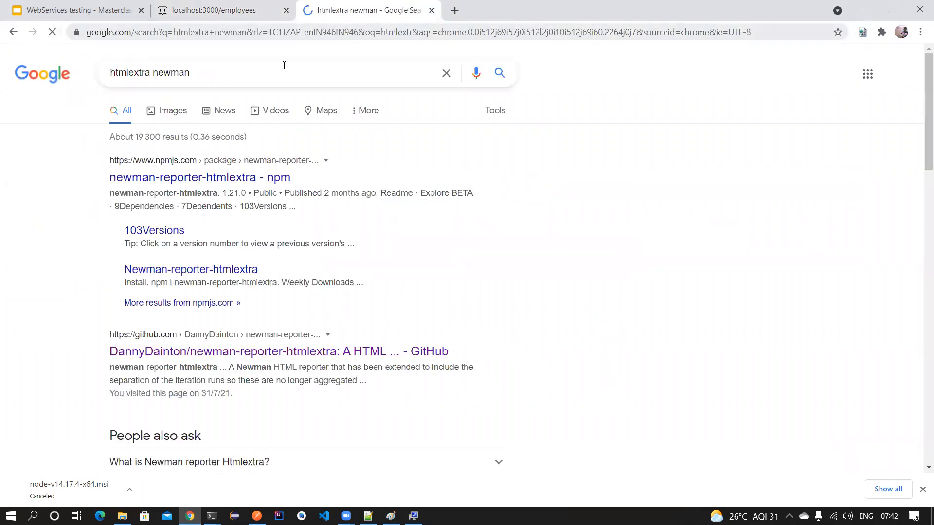
pyautogui.click(218, 178)
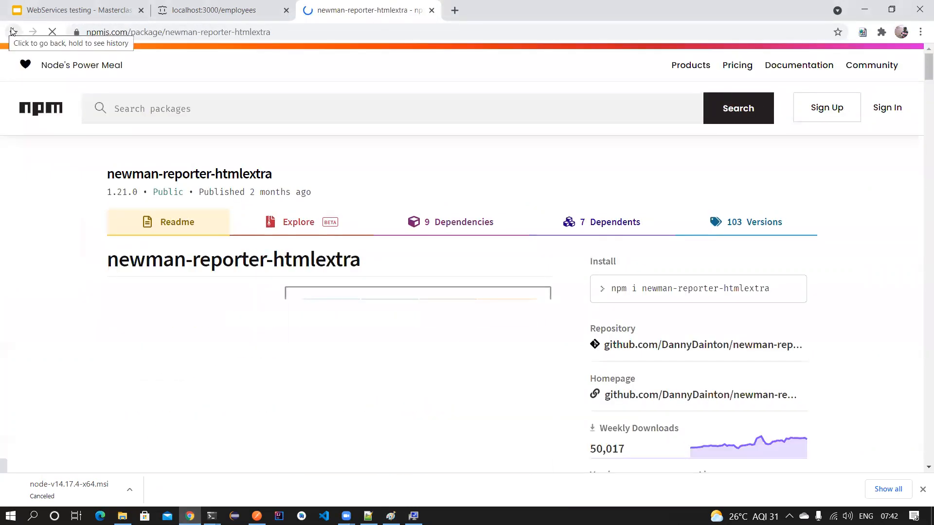
# - Select the 'npm install -g newman-reporter-htmlextra' command in the Install section
pyautogui.scroll(-8, 263, 207)
pyautogui.scroll(-20, 263, 208)
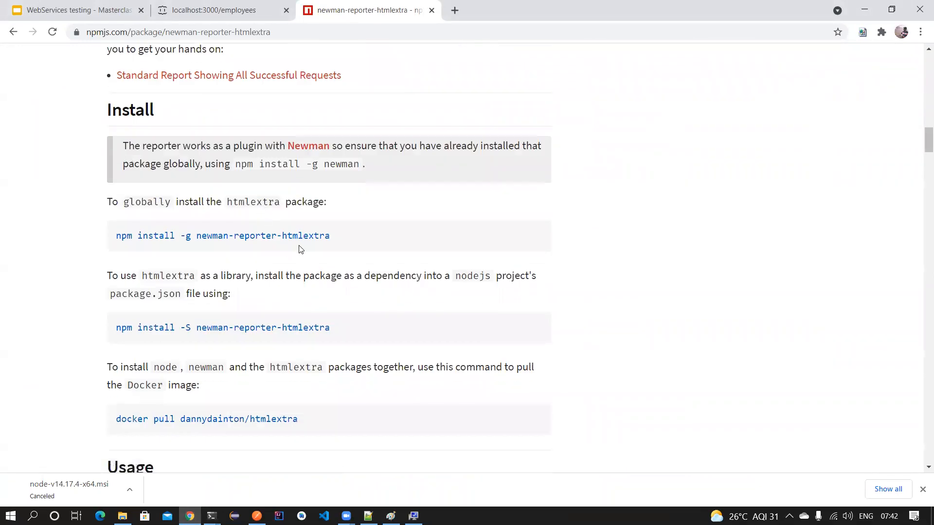
pyautogui.moveTo(330, 237); pyautogui.dragTo(116, 243)
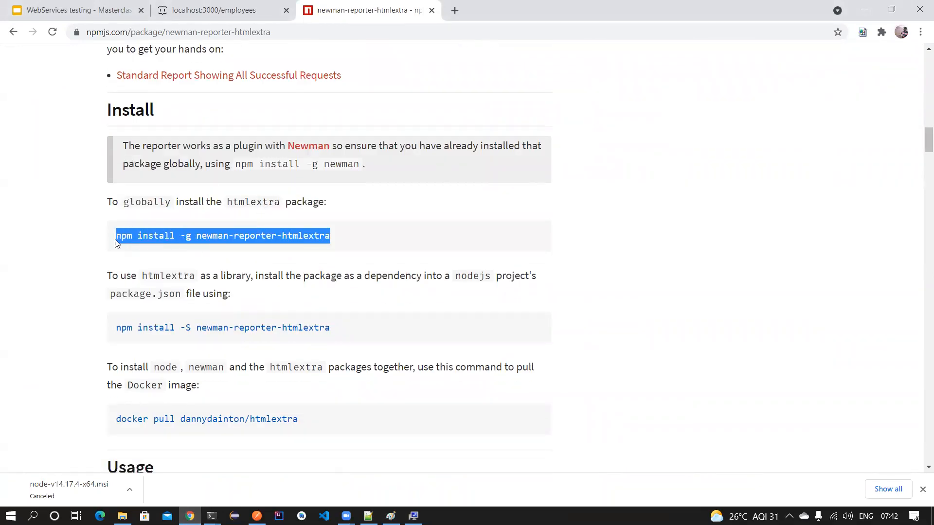
pyautogui.click(249, 257)
pyautogui.moveTo(196, 239); pyautogui.dragTo(331, 239)
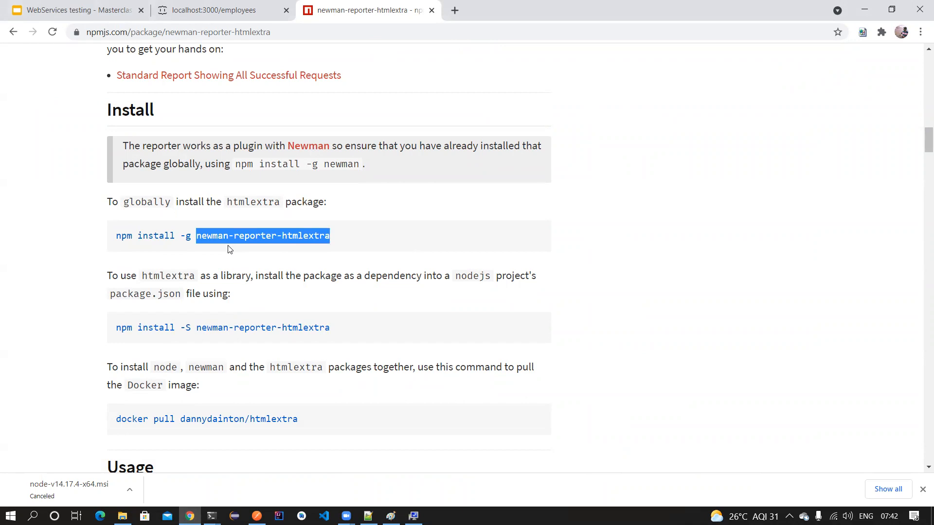
pyautogui.moveTo(350, 243); pyautogui.dragTo(117, 237)
# - Copy and run 'npm install -g newman-reporter-htmlextra' in PowerShell, installing version 1.21.0
pyautogui.rightClick(117, 237)
pyautogui.click(142, 246)
pyautogui.hotkey('alt', 'Tab')
pyautogui.hotkey('ctrl', 'v')
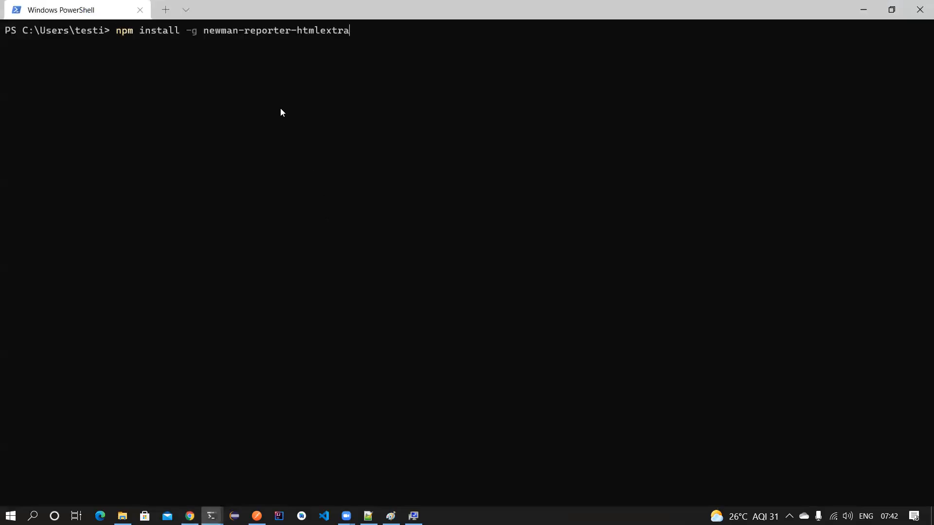
pyautogui.press('Return')
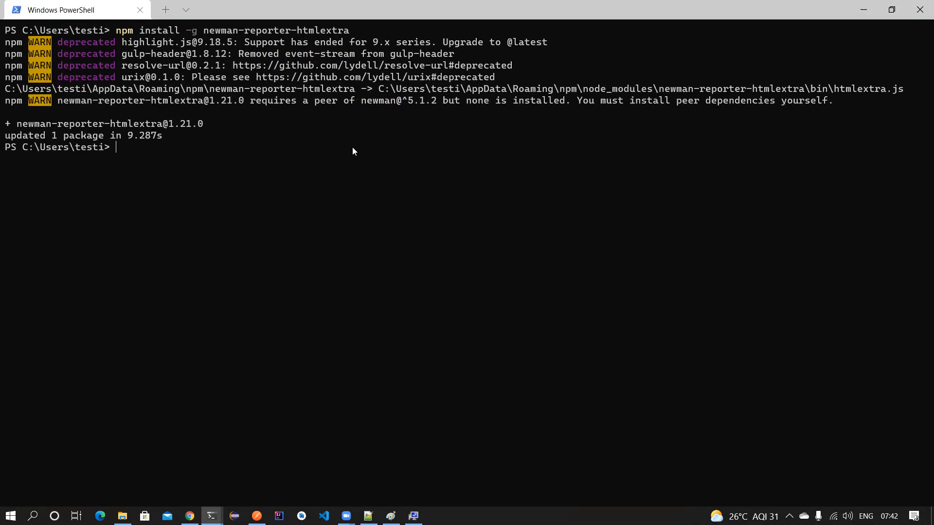
pyautogui.moveTo(168, 135); pyautogui.dragTo(17, 30)
pyautogui.click(151, 163)
# - Rerun the newman test.csv command with '-r htmlextra' appended, completing 15/15 requests
pyautogui.press('Up')
pyautogui.press('Up')
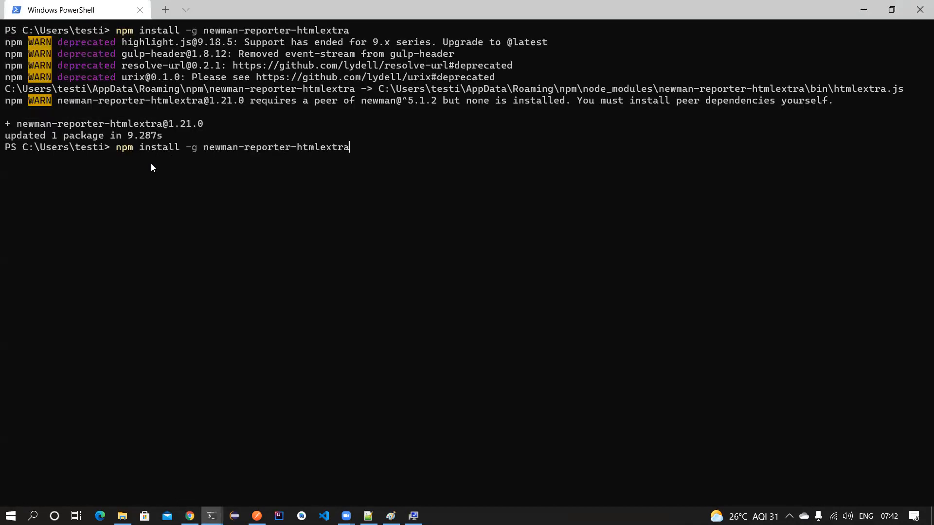
pyautogui.press('Up')
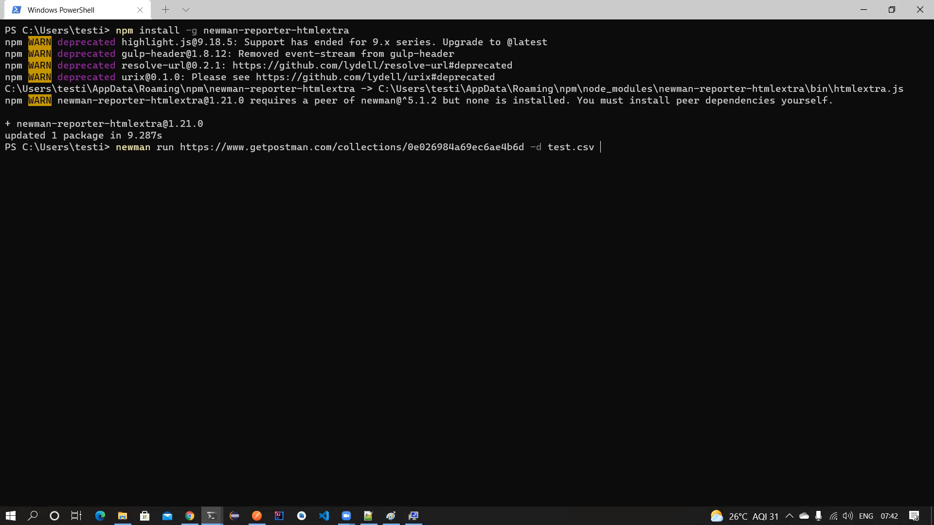
pyautogui.write('-r htmlextra')
pyautogui.moveTo(523, 147); pyautogui.dragTo(203, 146)
pyautogui.hotkey('ctrl', 'c')
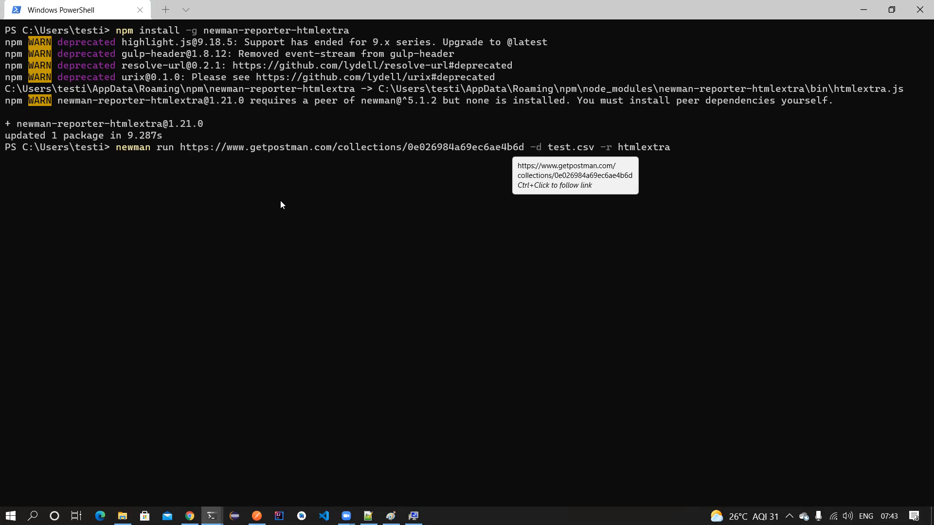
pyautogui.doubleClick(539, 147)
pyautogui.moveTo(592, 153); pyautogui.dragTo(576, 151)
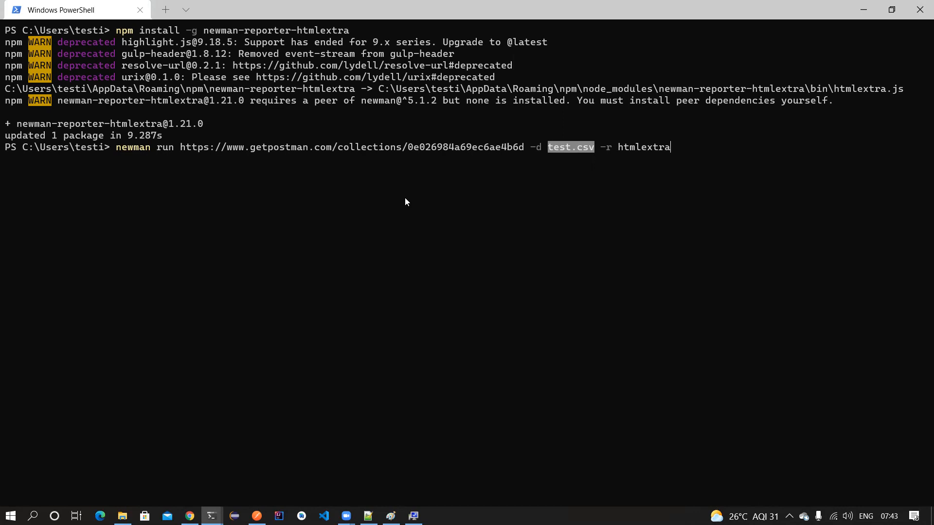
pyautogui.moveTo(612, 149); pyautogui.dragTo(602, 150)
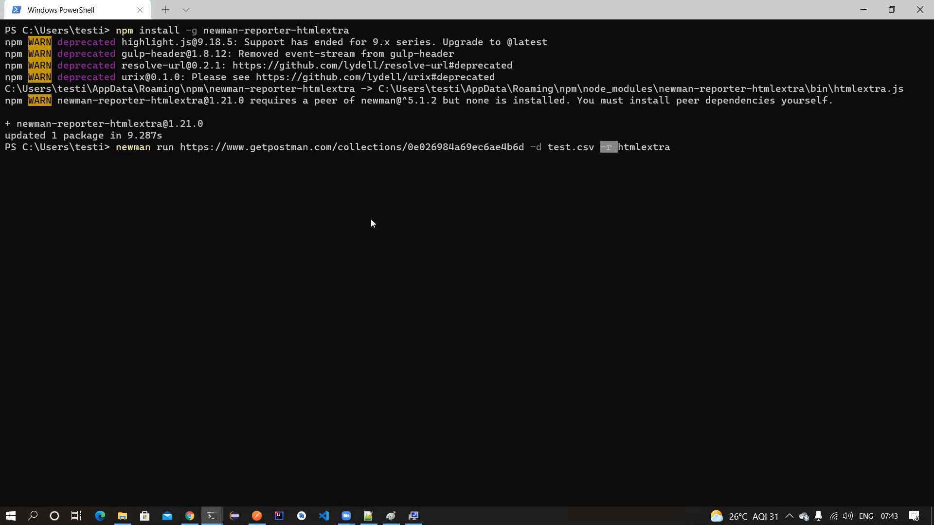
pyautogui.moveTo(673, 148); pyautogui.dragTo(619, 145)
pyautogui.click(642, 183)
pyautogui.press('Return')
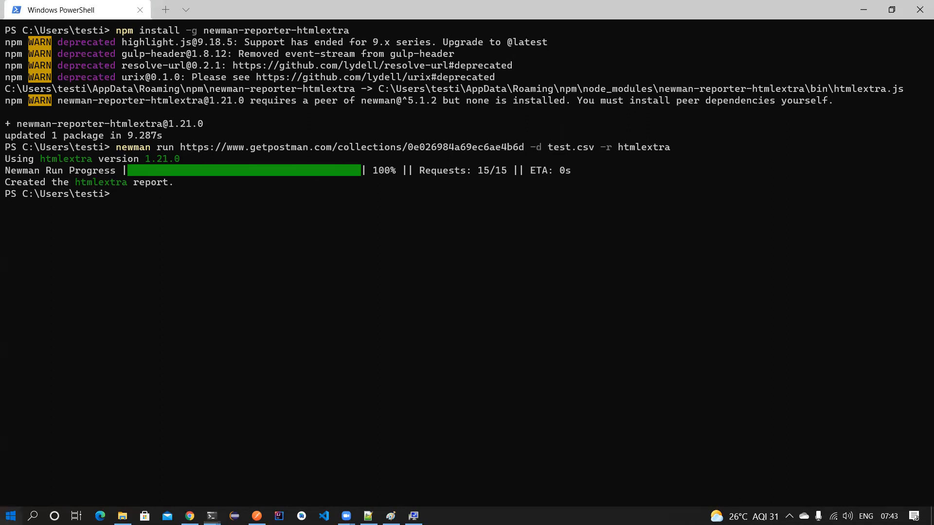
# - Search Windows for 'newman' to find the generated report
pyautogui.click(11, 515)
pyautogui.click(11, 515)
pyautogui.write('newman')
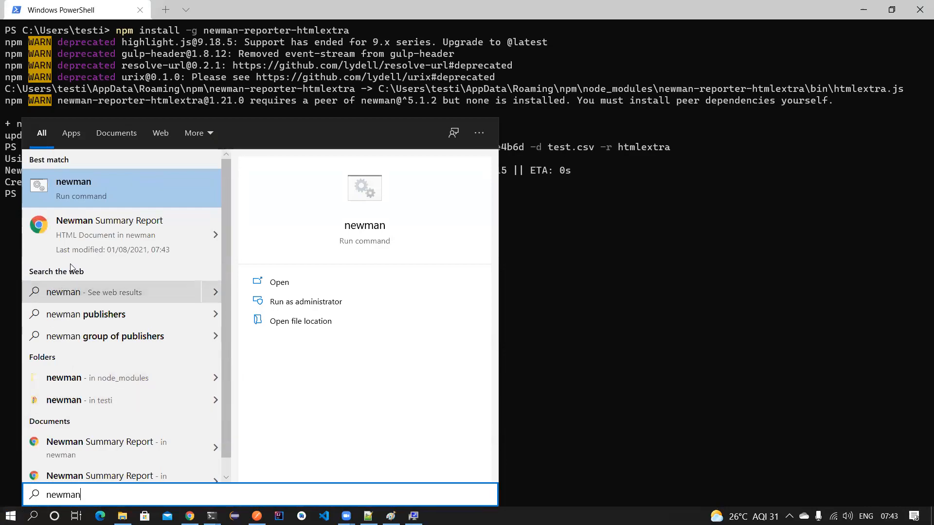
# - Open the Newman Summary Report in Chrome and try the dark theme before reverting
pyautogui.click(85, 239)
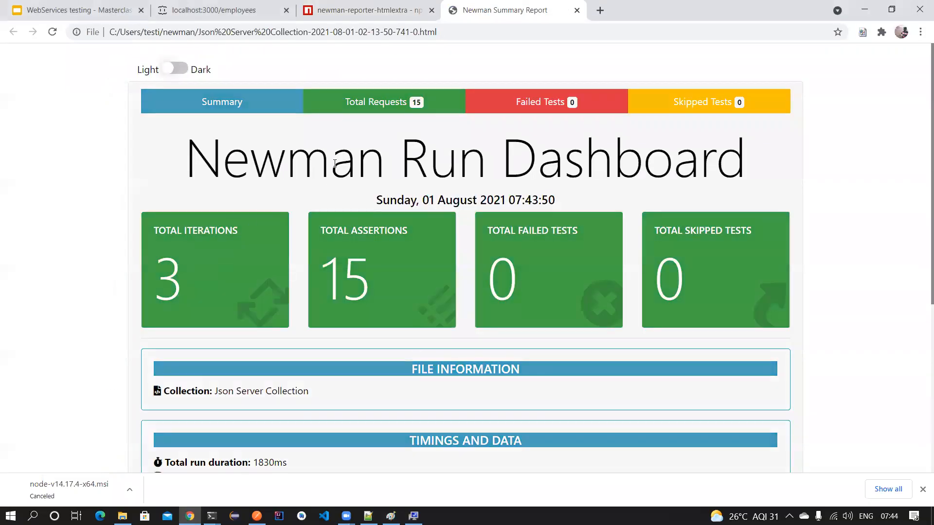
pyautogui.scroll(-5, 214, 228)
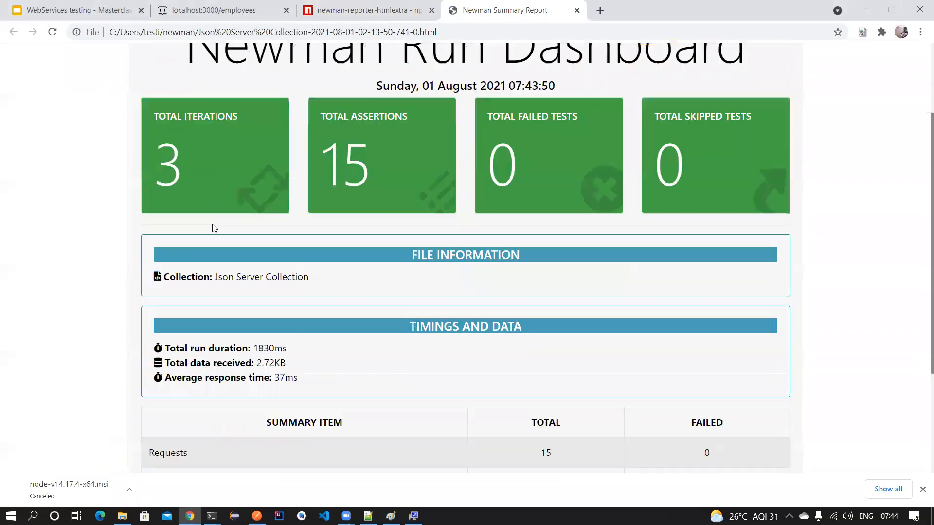
pyautogui.scroll(5, 212, 227)
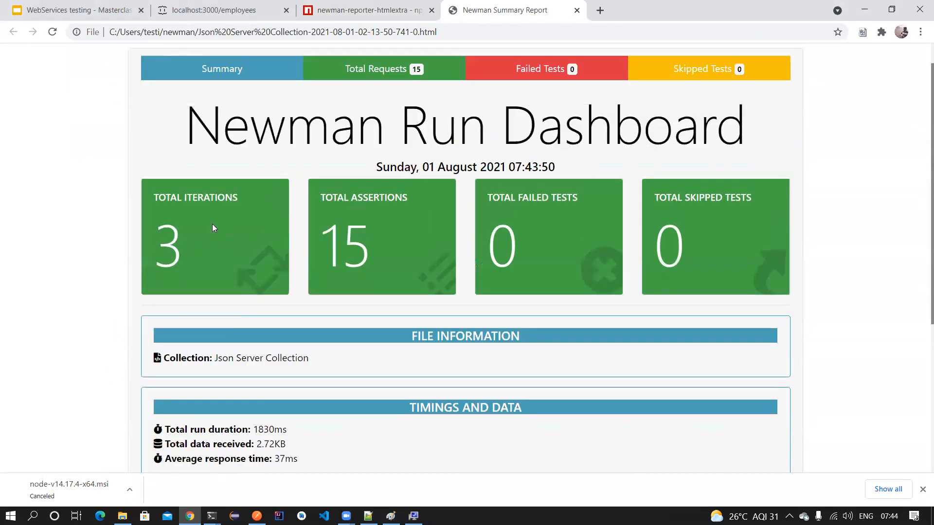
pyautogui.click(172, 71)
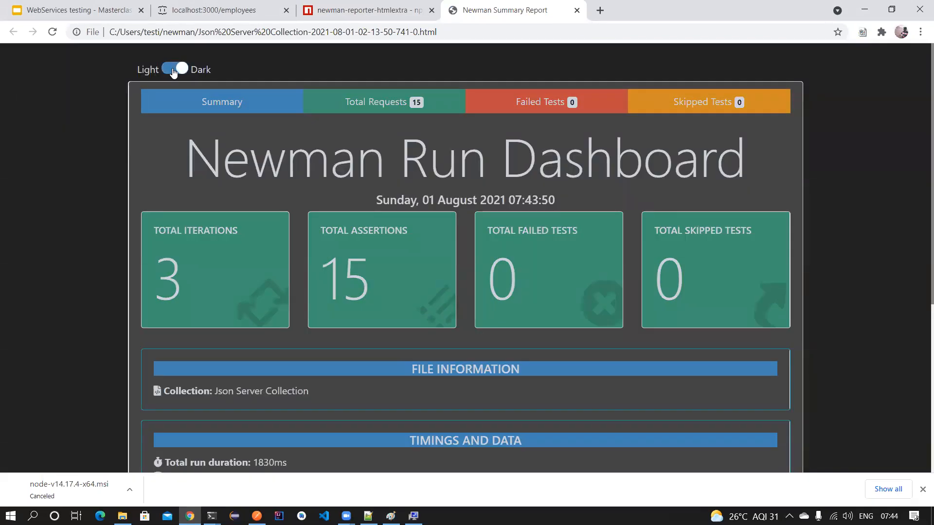
pyautogui.click(171, 70)
pyautogui.scroll(-2, 257, 141)
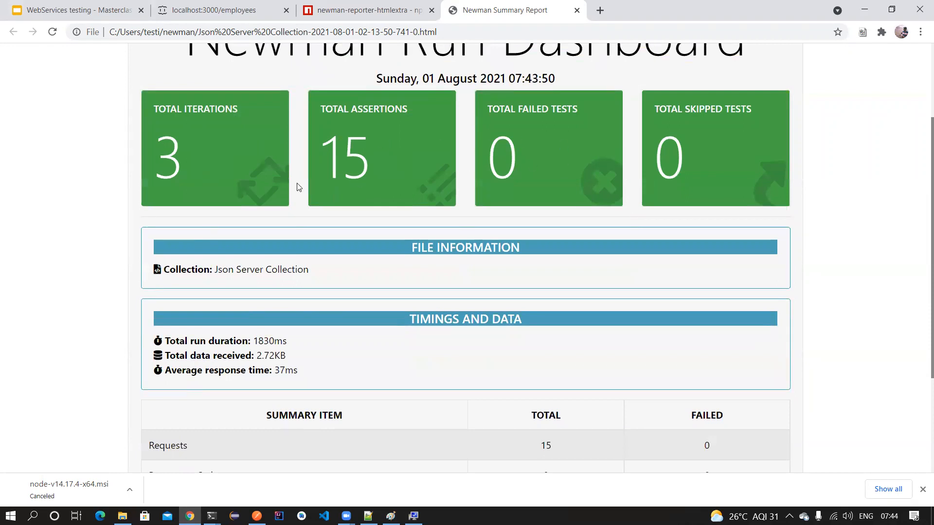
pyautogui.scroll(3, 273, 228)
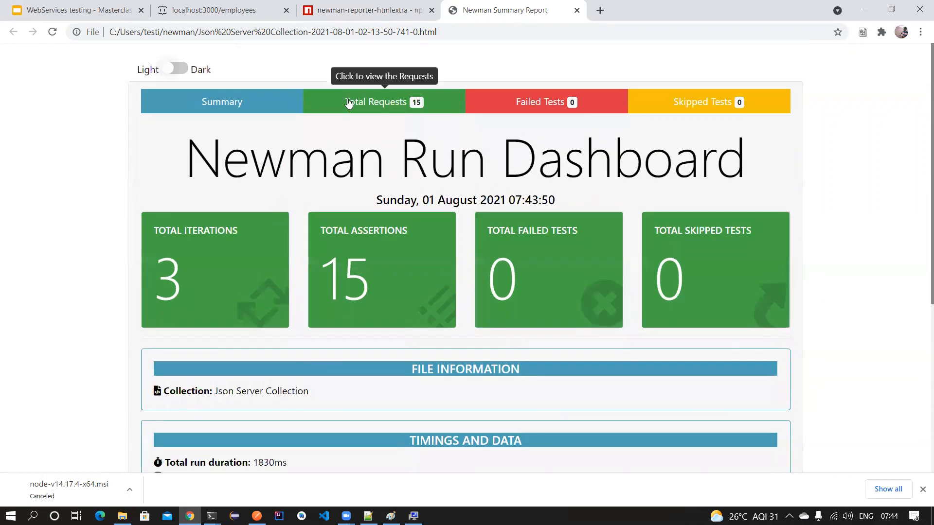
# - View requests for iterations 2, 3 and 1, and expand getEmployees
pyautogui.click(376, 105)
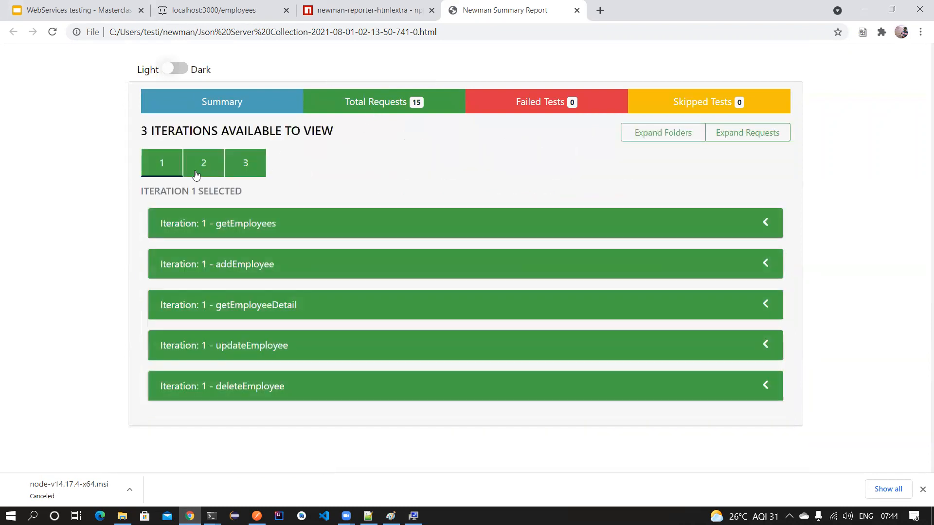
pyautogui.click(200, 162)
pyautogui.click(248, 160)
pyautogui.click(163, 163)
pyautogui.click(307, 222)
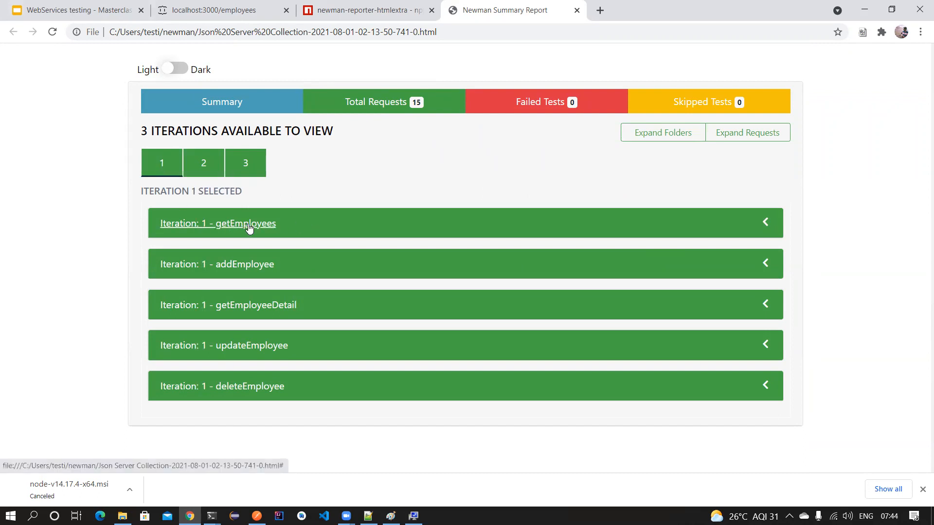
# - Review getEmployees' request URL, 200 response code and 88ms mean time in iteration 1
pyautogui.scroll(-1, 341, 217)
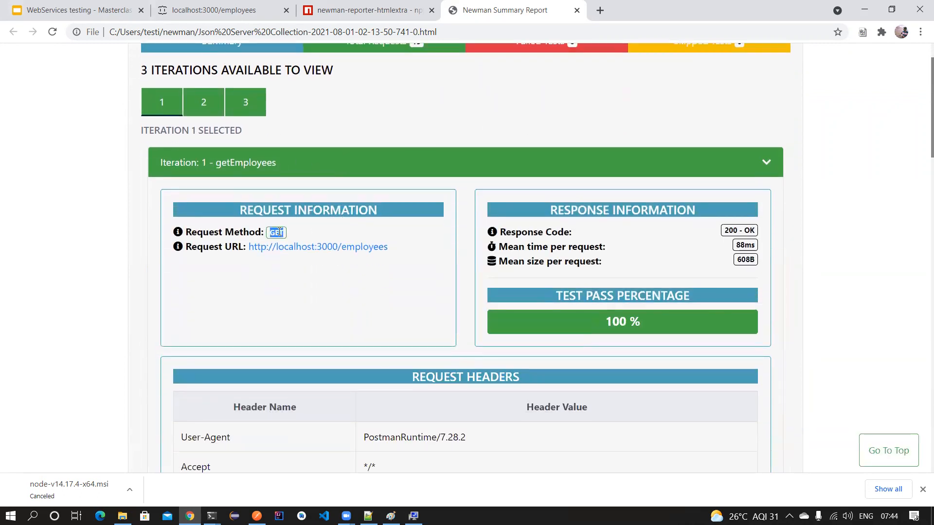
pyautogui.moveTo(397, 247); pyautogui.dragTo(249, 248)
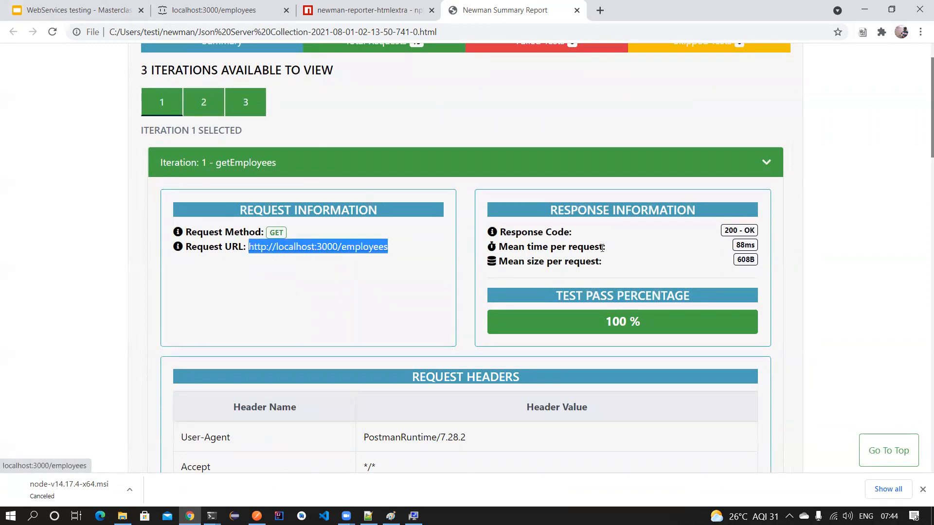
pyautogui.scroll(-1, 781, 252)
pyautogui.doubleClick(732, 173)
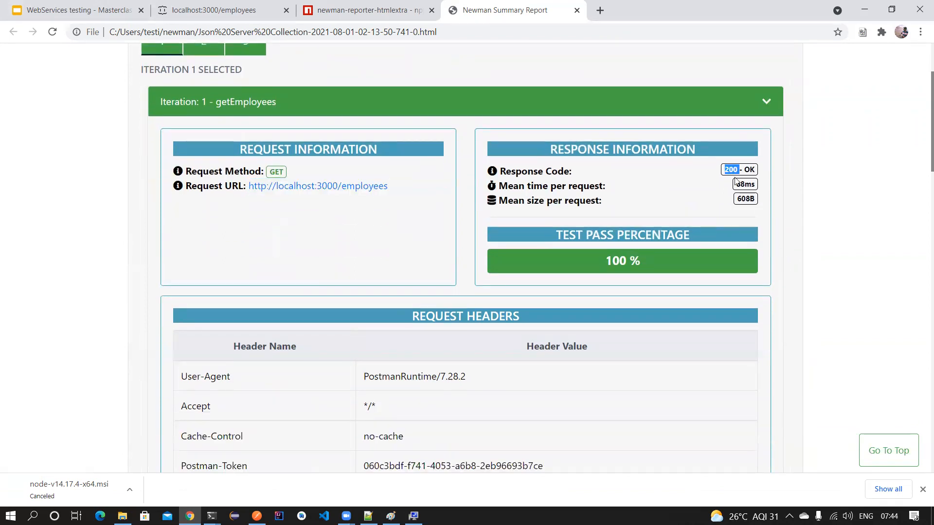
pyautogui.doubleClick(749, 184)
pyautogui.click(741, 210)
# - Review getEmployees' response body and its passing 'Status code is 200' test
pyautogui.scroll(-2, 547, 233)
pyautogui.scroll(-2, 398, 210)
pyautogui.moveTo(178, 132); pyautogui.dragTo(420, 314)
pyautogui.scroll(-4, 421, 265)
pyautogui.scroll(-1, 421, 265)
pyautogui.moveTo(174, 133); pyautogui.dragTo(490, 453)
pyautogui.scroll(-5, 416, 307)
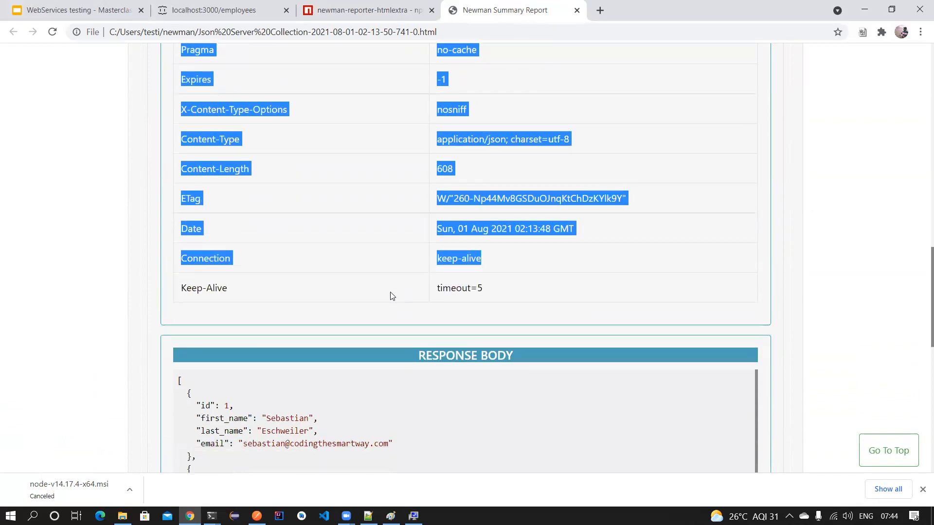
pyautogui.moveTo(178, 280); pyautogui.dragTo(251, 471)
pyautogui.click(311, 355)
pyautogui.scroll(-5, 311, 351)
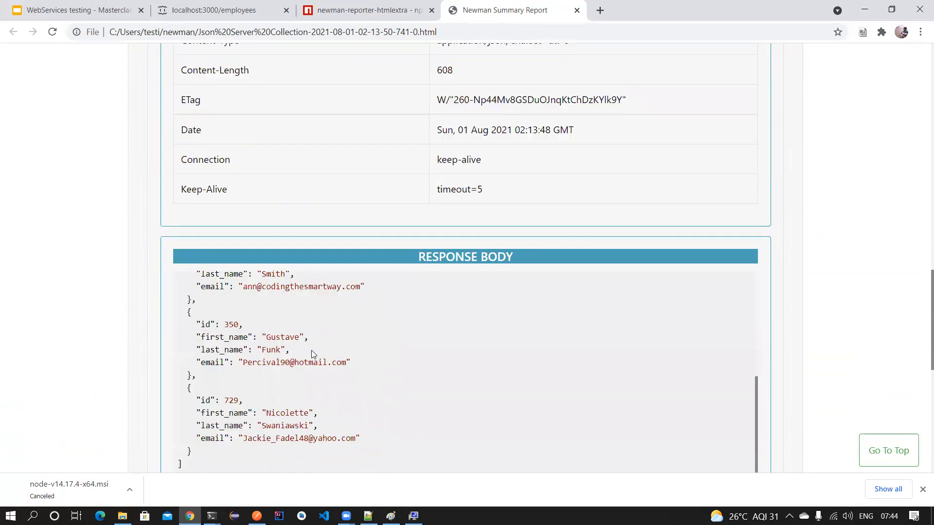
pyautogui.scroll(-6, 301, 331)
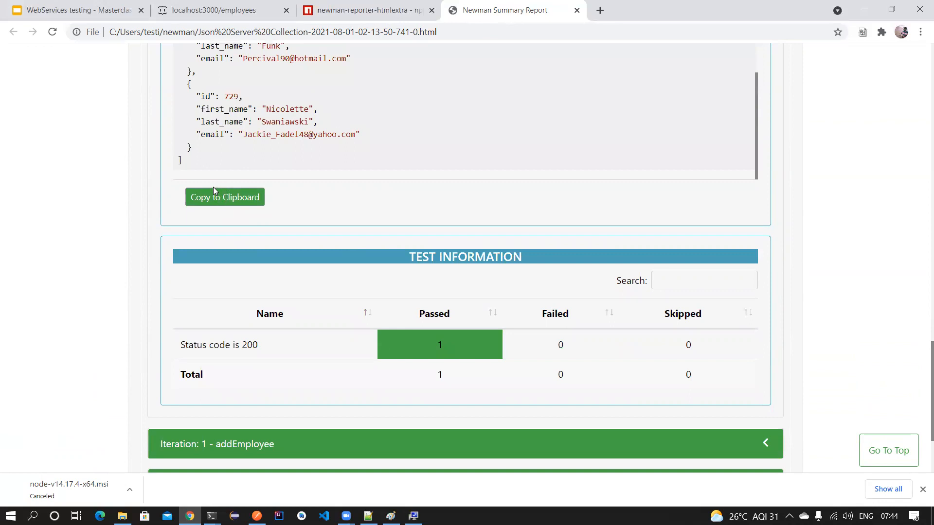
pyautogui.doubleClick(259, 347)
pyautogui.moveTo(226, 346); pyautogui.dragTo(183, 347)
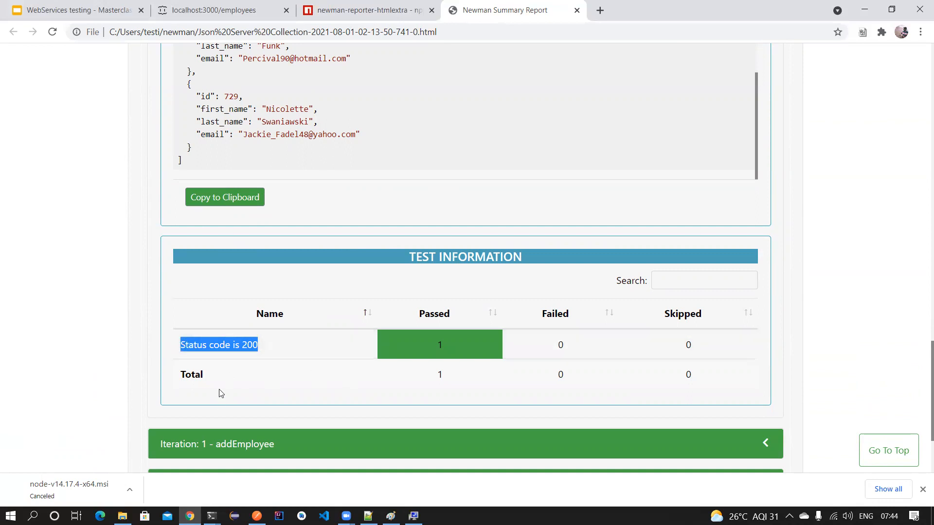
pyautogui.scroll(-3, 236, 329)
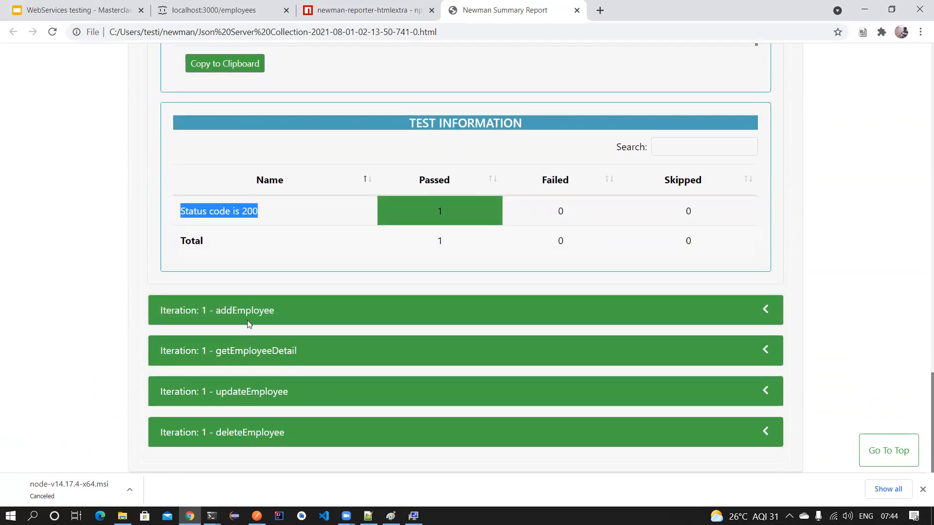
# - Expand the addEmployee result to review its request and response details
pyautogui.click(343, 311)
pyautogui.scroll(-20, 322, 309)
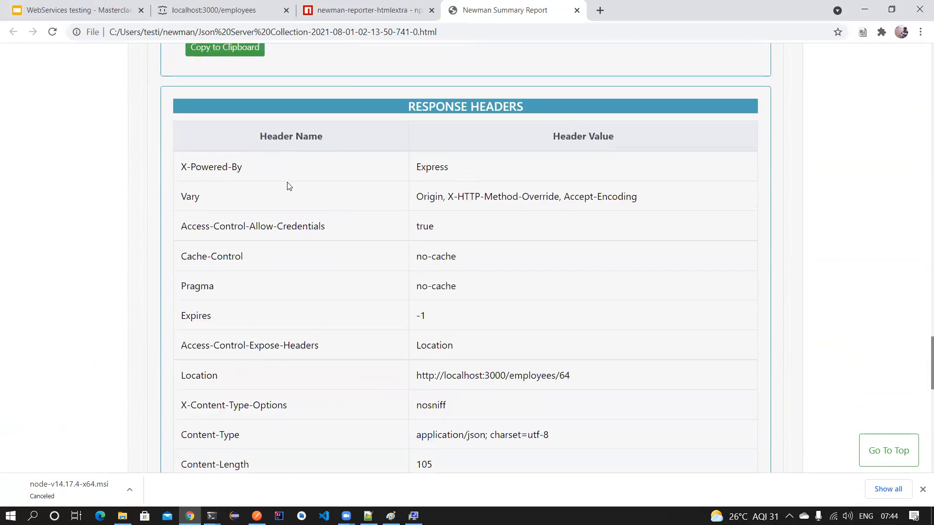
pyautogui.scroll(5, 396, 208)
pyautogui.moveTo(210, 199); pyautogui.dragTo(179, 194)
pyautogui.scroll(-7, 369, 217)
pyautogui.scroll(-12, 371, 217)
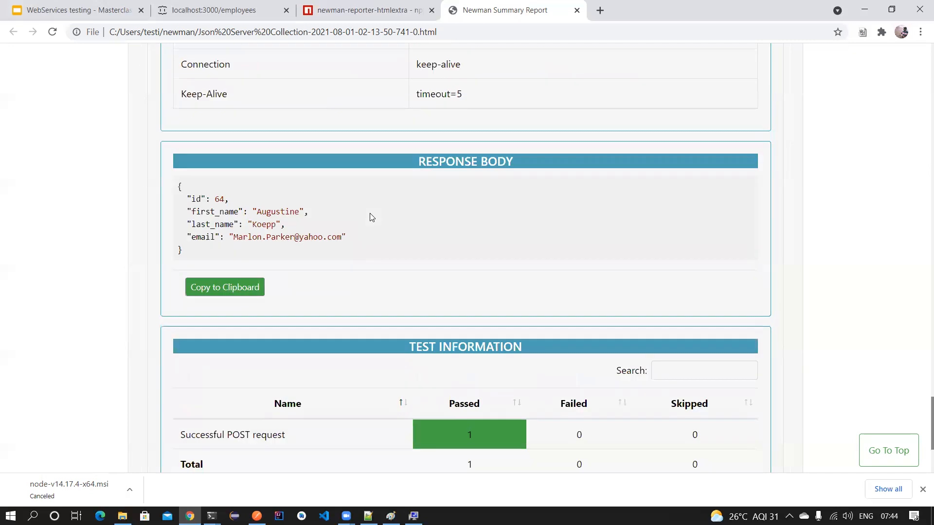
# - Expand the updateEmployee result and check the first and last name values in its request body
pyautogui.click(270, 395)
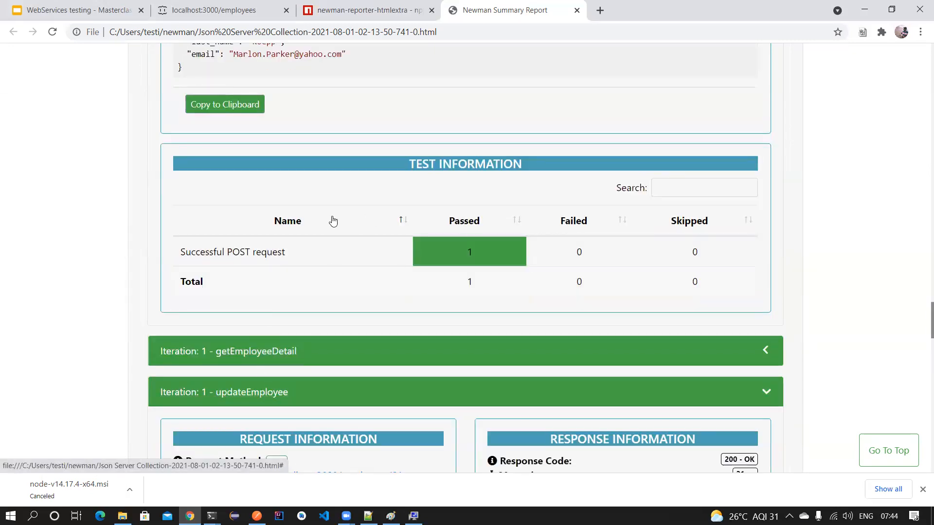
pyautogui.scroll(-15, 331, 220)
pyautogui.doubleClick(265, 172)
pyautogui.doubleClick(273, 184)
pyautogui.click(276, 169)
pyautogui.doubleClick(277, 170)
pyautogui.doubleClick(272, 184)
pyautogui.click(273, 184)
pyautogui.doubleClick(273, 171)
pyautogui.doubleClick(271, 184)
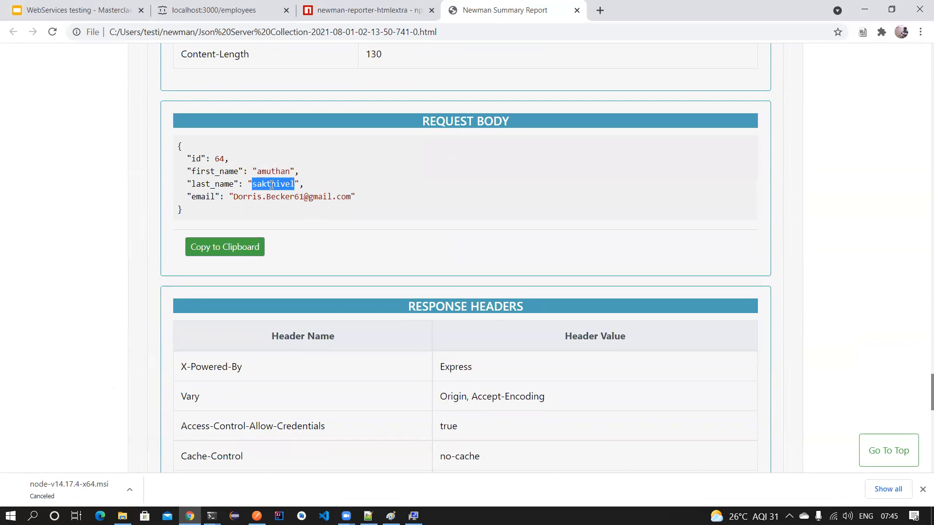
# - Scroll back up to the top of the iteration 1 results
pyautogui.scroll(-10, 274, 195)
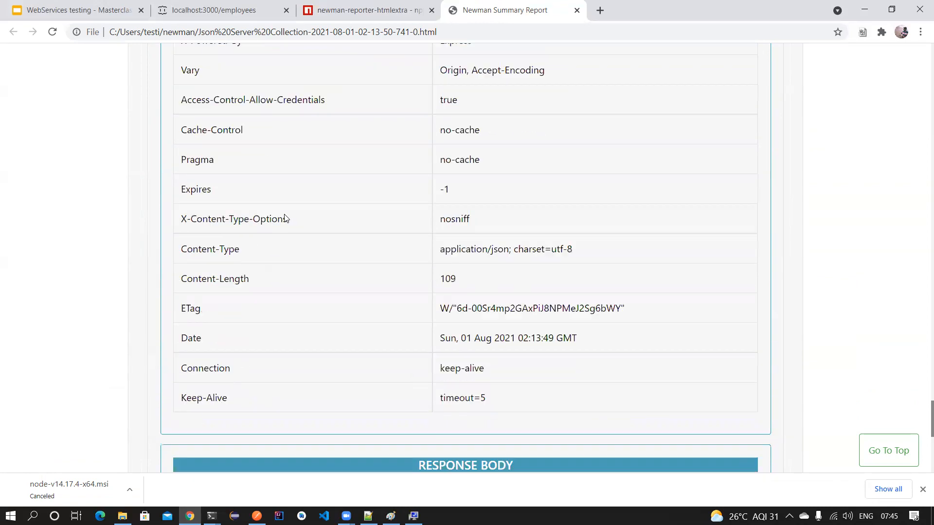
pyautogui.scroll(15, 285, 215)
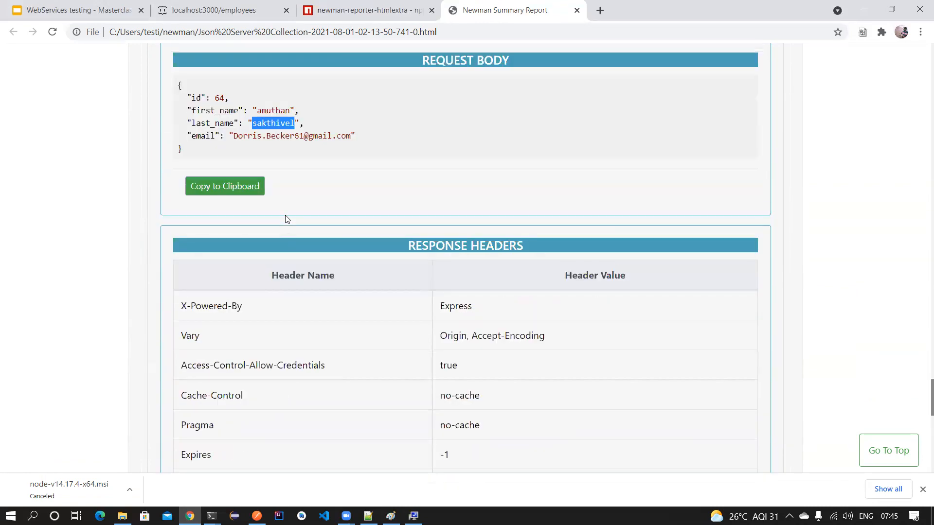
pyautogui.scroll(-15, 286, 219)
pyautogui.scroll(6, 286, 219)
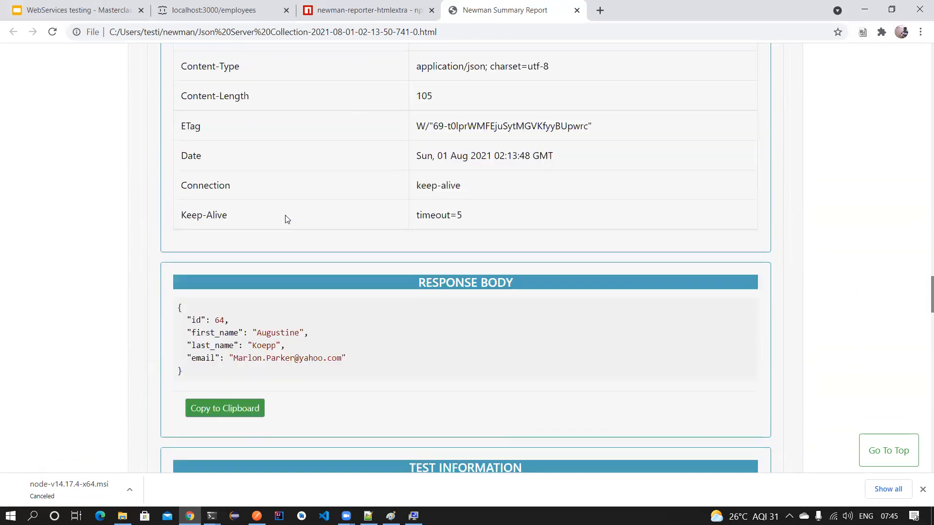
pyautogui.scroll(8, 286, 219)
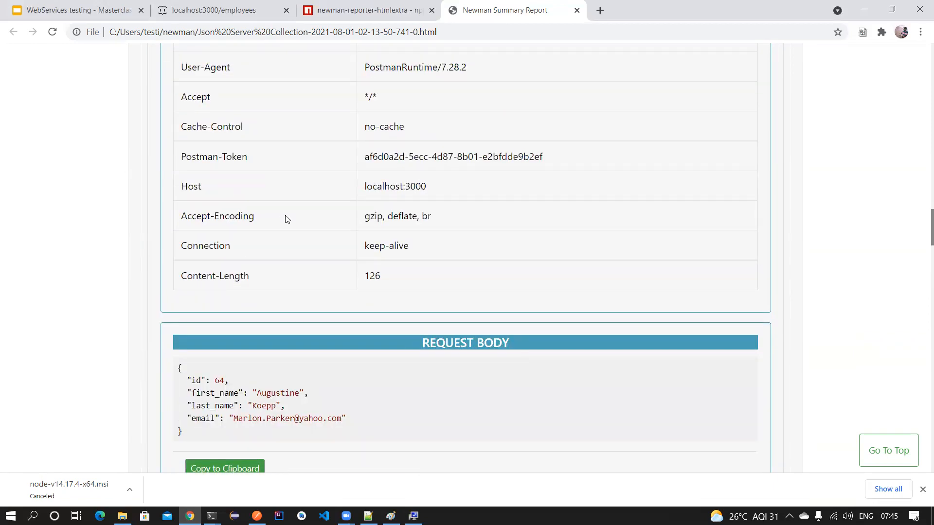
pyautogui.scroll(20, 286, 219)
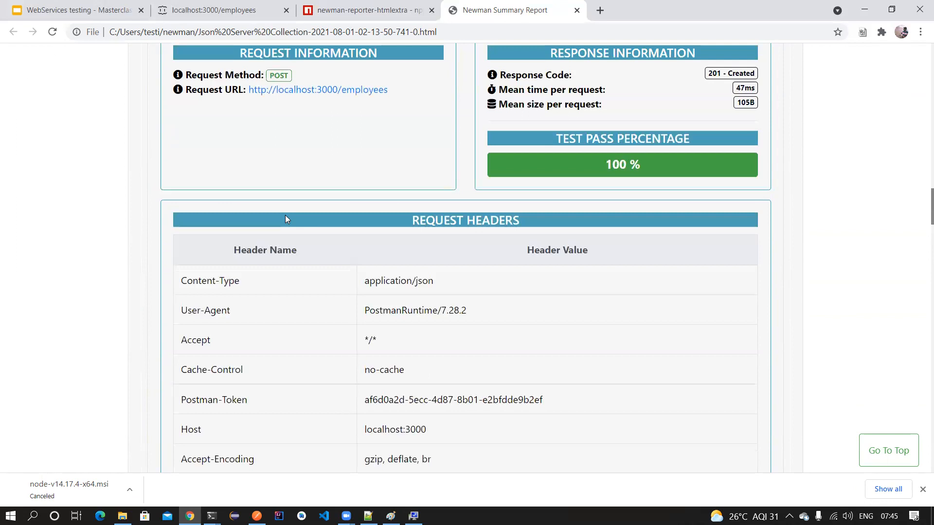
pyautogui.scroll(6, 286, 220)
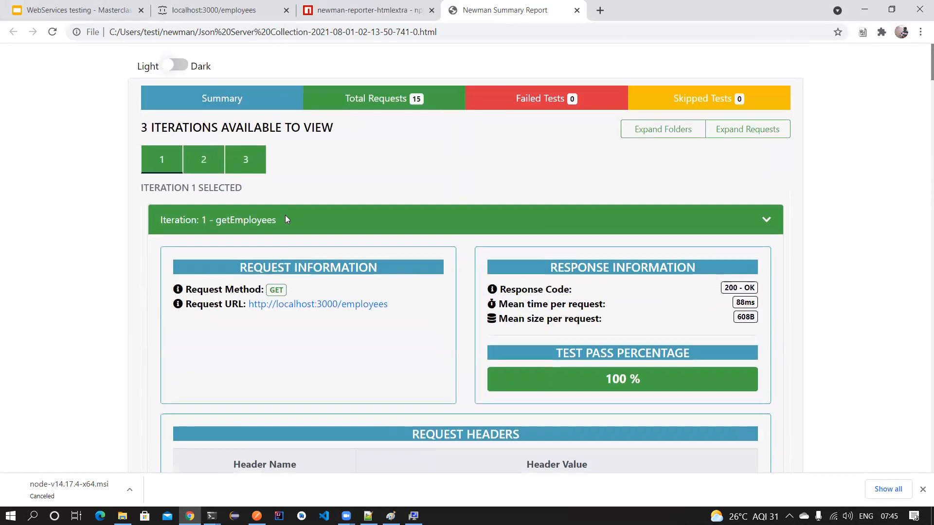
# - Move from iteration 2 to iteration 3 and expand all its requests, showing getEmployees 200 OK in 33ms
pyautogui.click(210, 166)
pyautogui.click(238, 167)
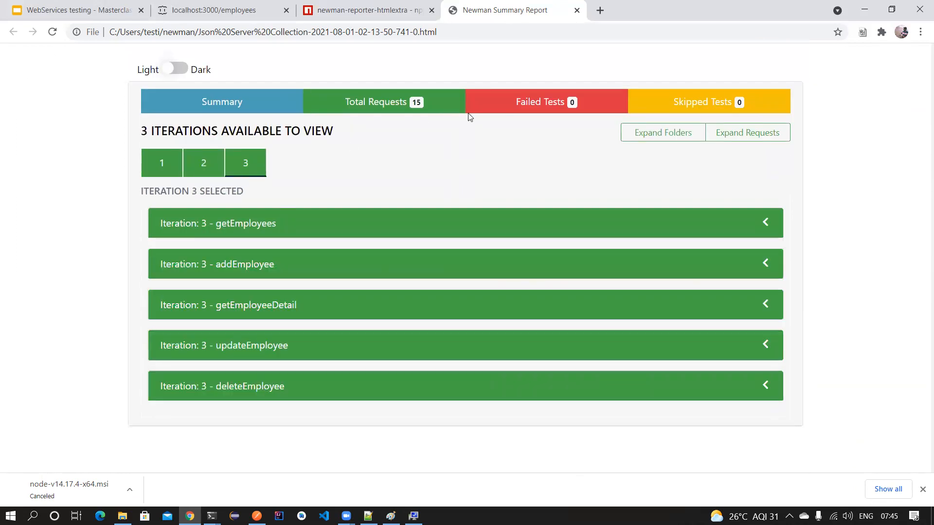
pyautogui.click(765, 136)
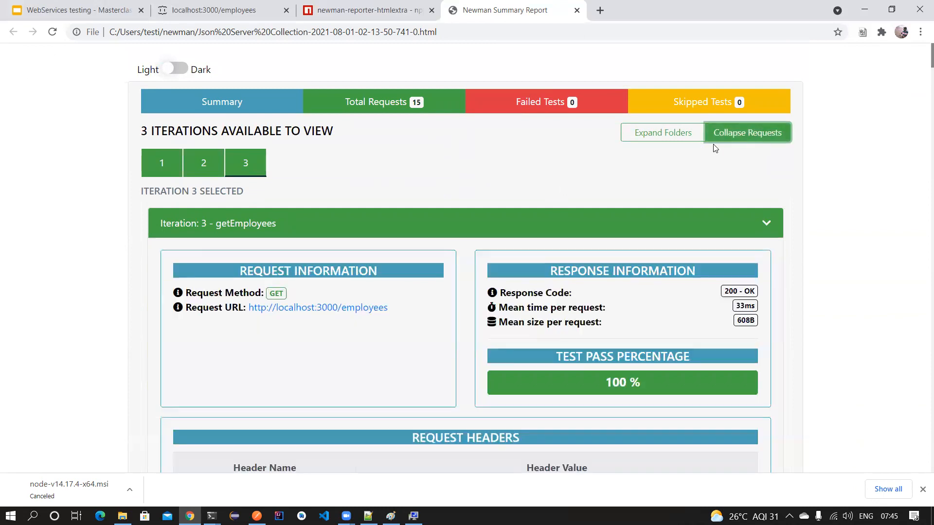
pyautogui.scroll(-10, 554, 223)
pyautogui.scroll(10, 555, 224)
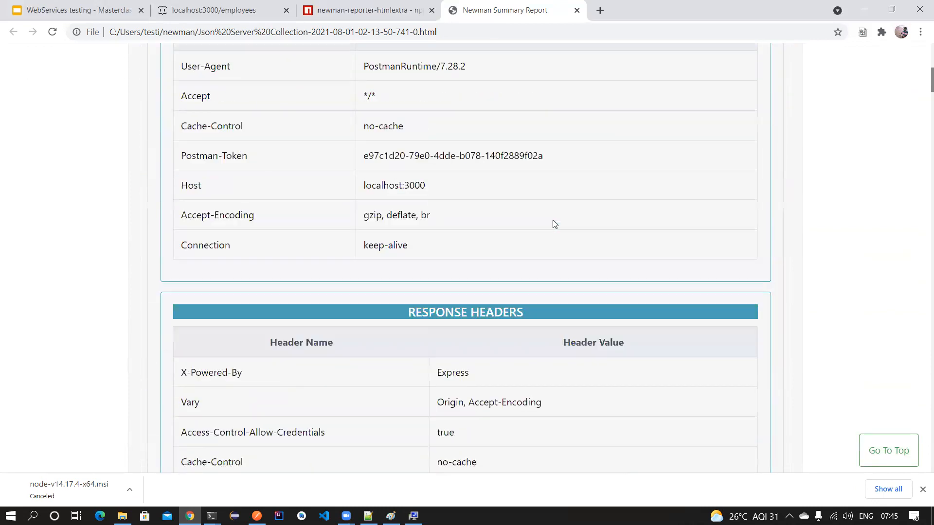
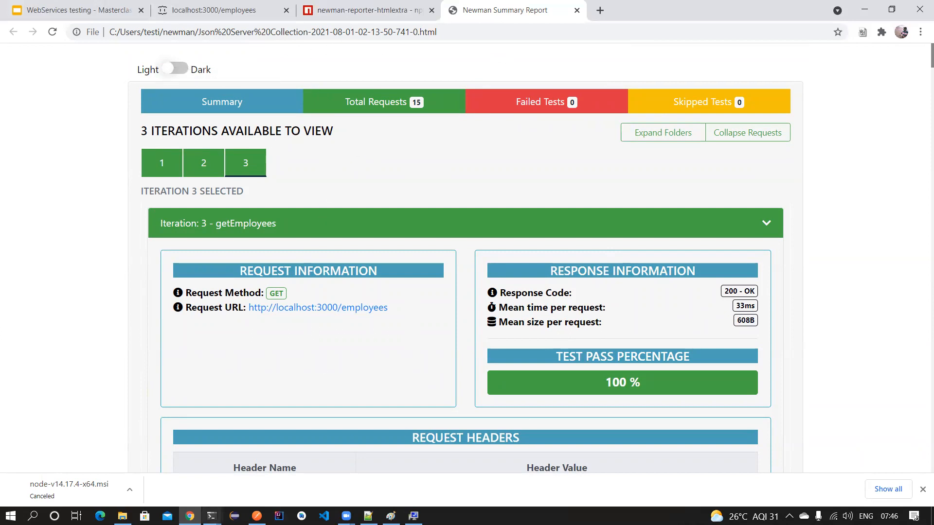
# - Bring the PowerShell window showing the newman run output (15/15 requests) in front of Chrome
pyautogui.moveTo(211, 516)
pyautogui.click(278, 468)
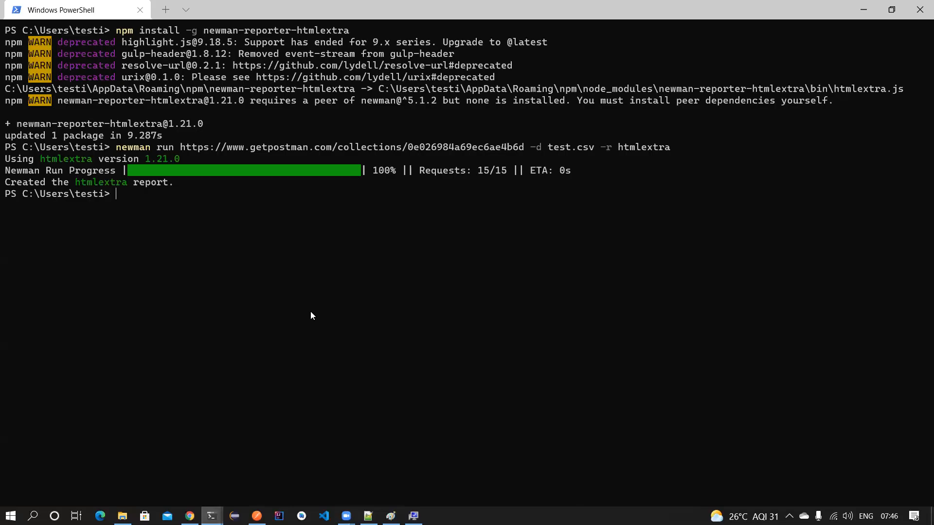
# - Select the full newman run command line, then return to Postman's collection share dialog
pyautogui.moveTo(675, 149); pyautogui.dragTo(118, 149)
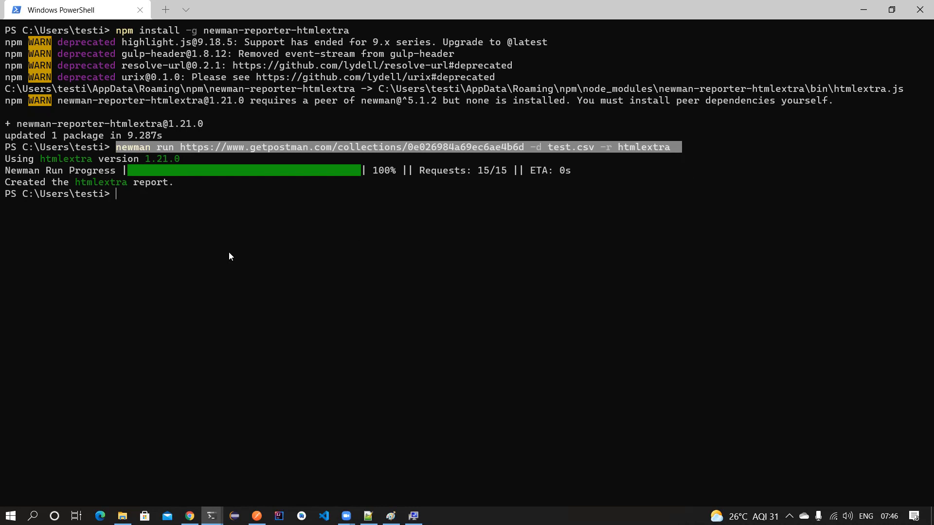
pyautogui.click(256, 515)
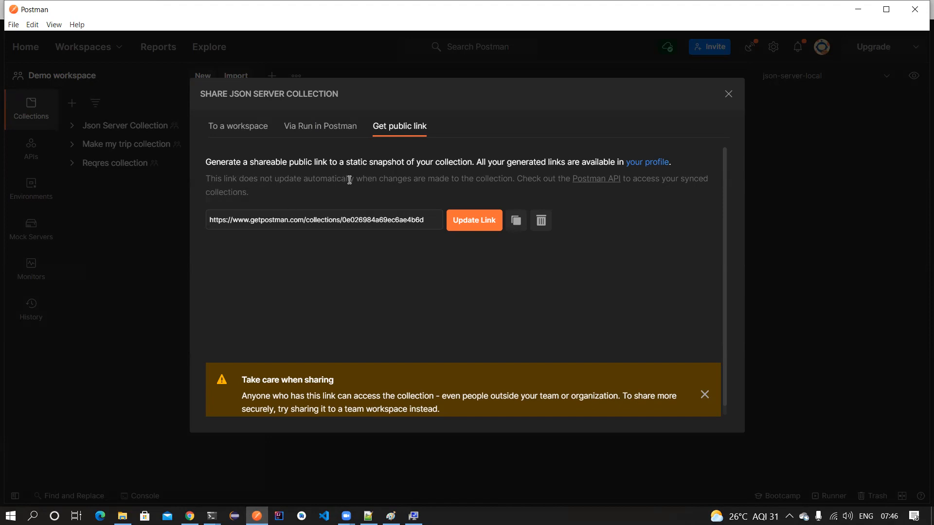
# - Show the share dialog's 'Via Run in Postman' embed options and open the Run in Postman documentation
pyautogui.click(506, 71)
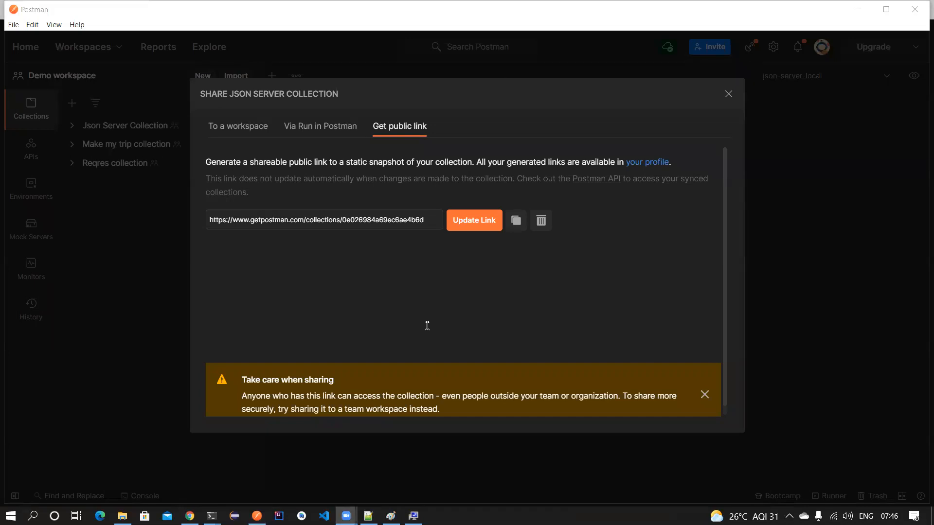
pyautogui.click(335, 127)
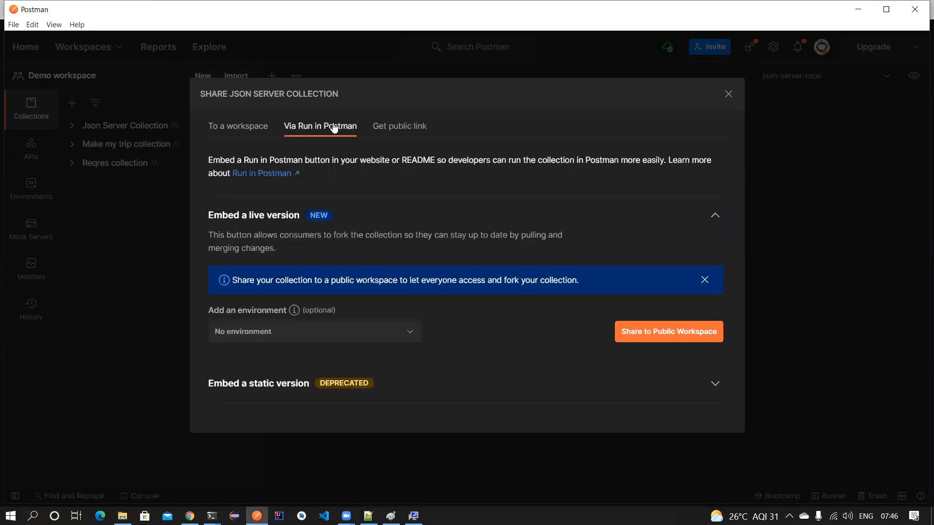
pyautogui.click(273, 178)
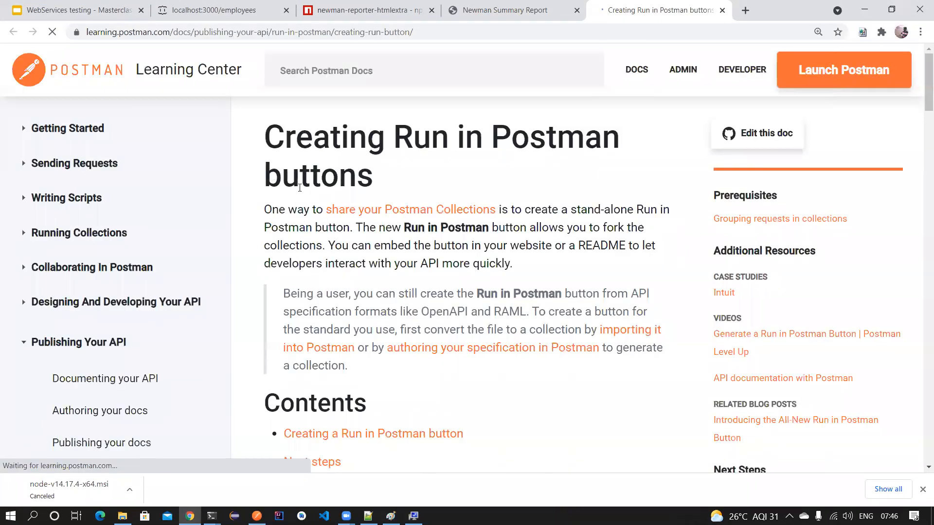
# - Scroll the 'Creating Run in Postman buttons' guide to its markdown and HTML snippets, then return to Postman
pyautogui.scroll(-1, 313, 204)
pyautogui.scroll(-15, 312, 204)
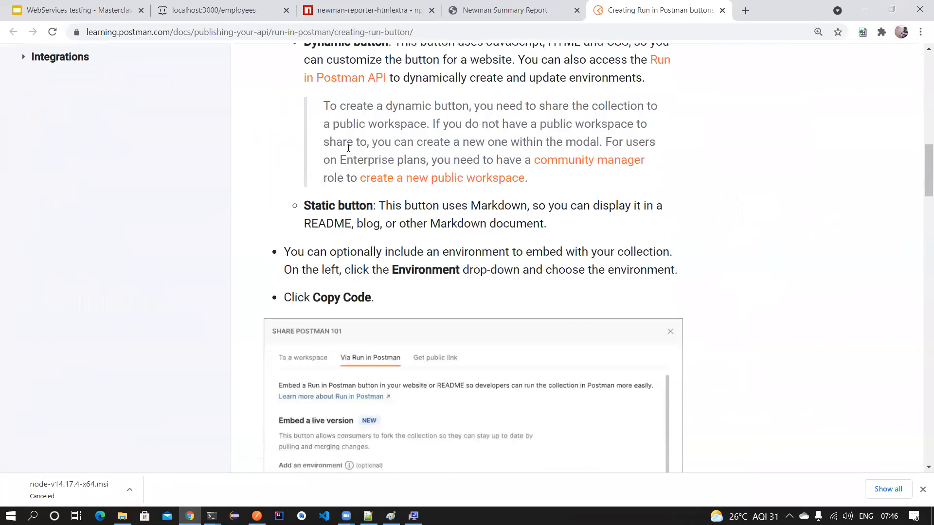
pyautogui.scroll(-6, 368, 275)
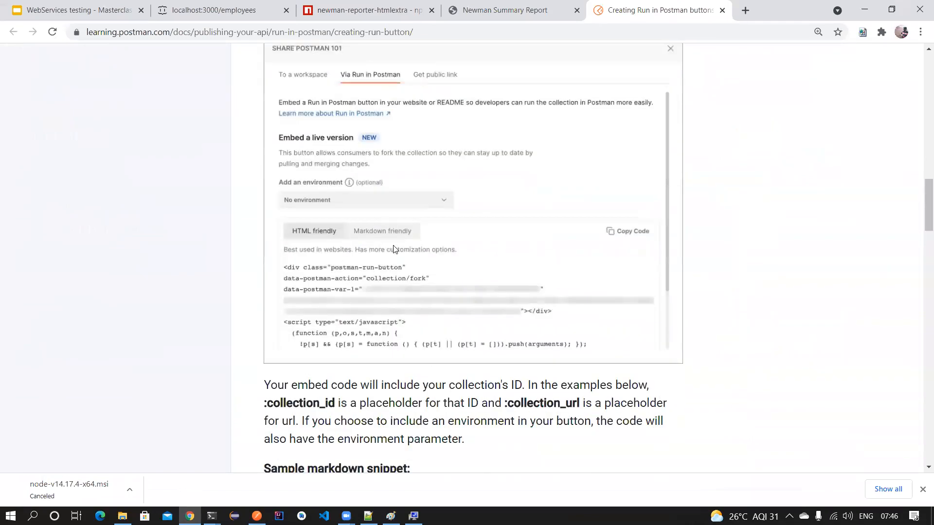
pyautogui.scroll(-4, 397, 312)
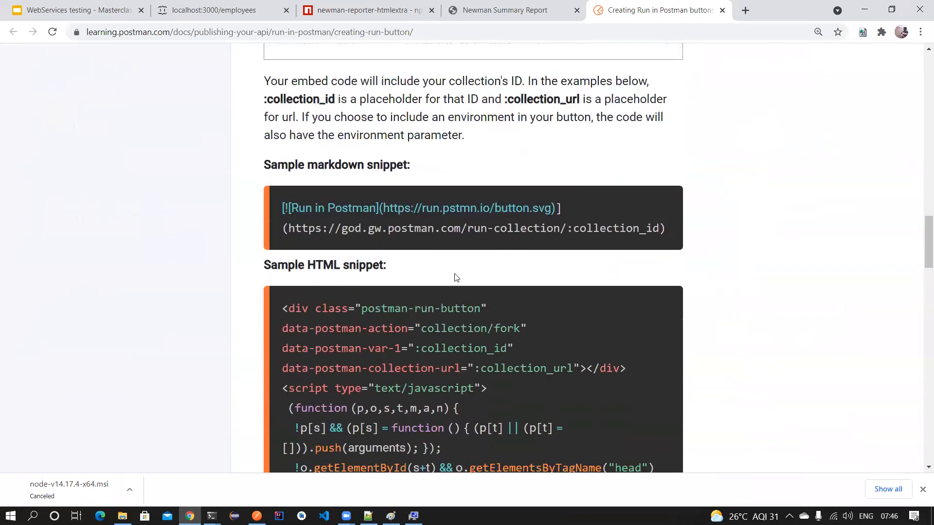
pyautogui.hotkey('alt', 'Tab')
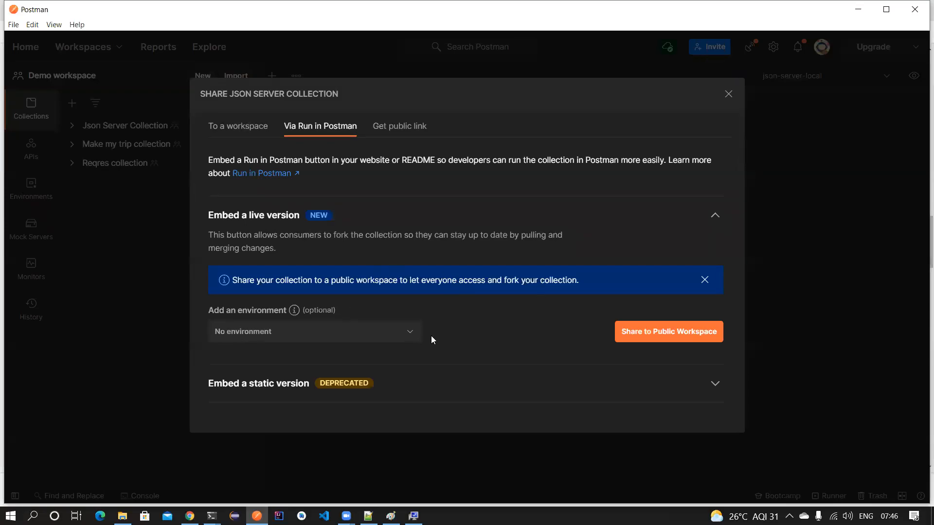
# - Close the share dialog, list the Json Server Collection's five employee requests, and switch to Chrome
pyautogui.click(728, 94)
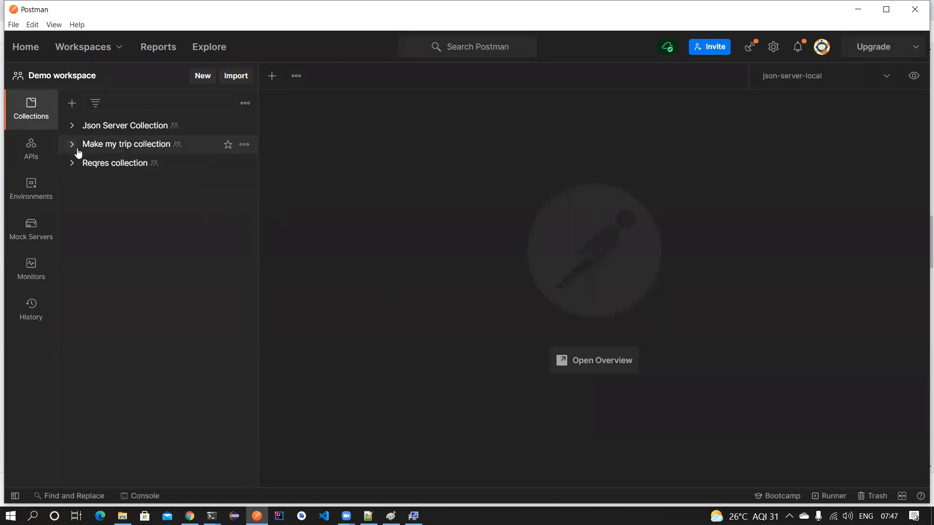
pyautogui.click(73, 126)
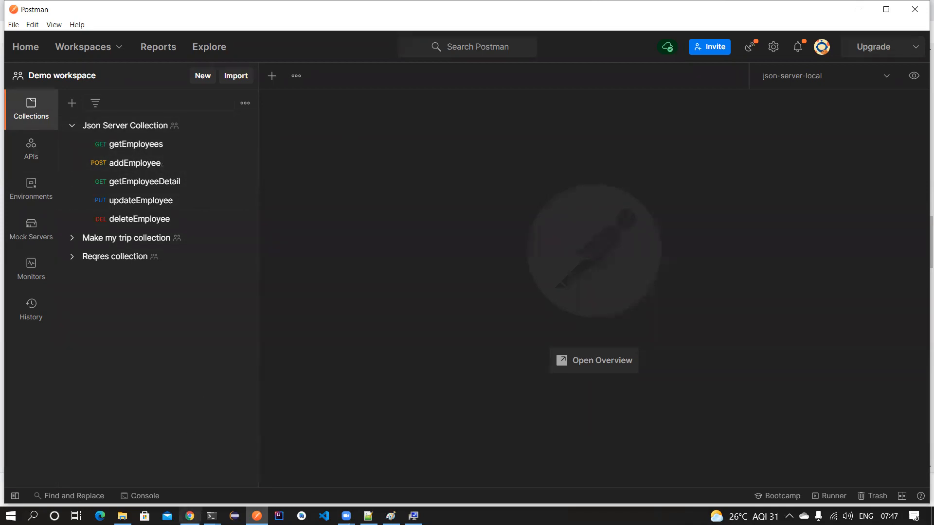
pyautogui.click(190, 516)
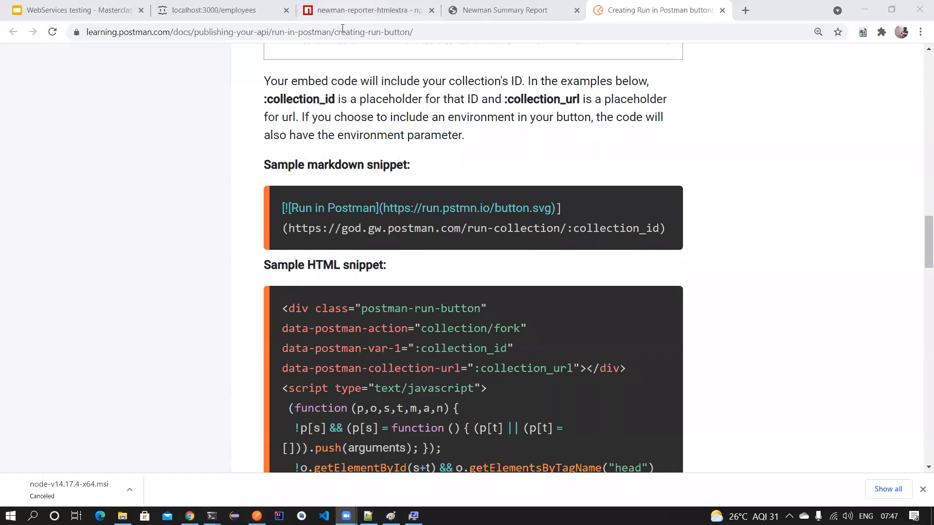
# - Cycle through the htmlextra package, Newman Summary Report and employees tabs, ending on npmjs
pyautogui.click(364, 10)
pyautogui.click(469, 14)
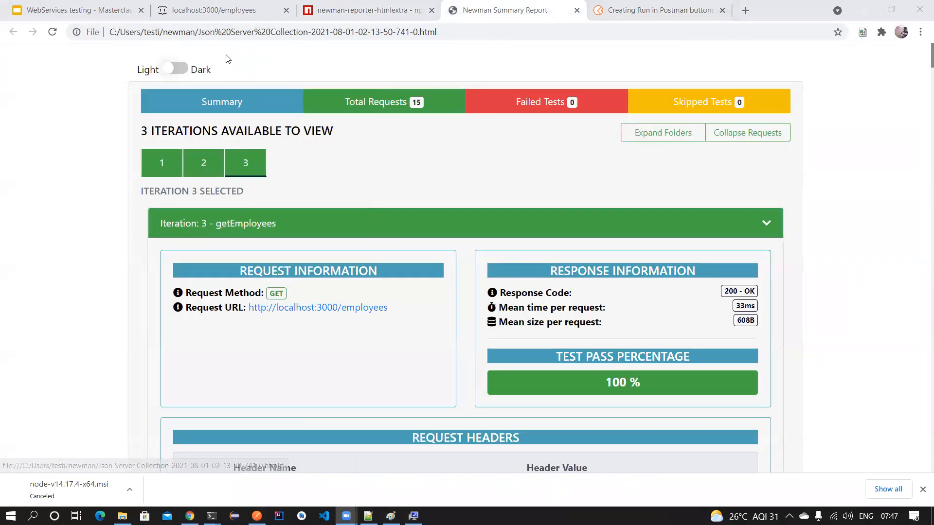
pyautogui.click(222, 13)
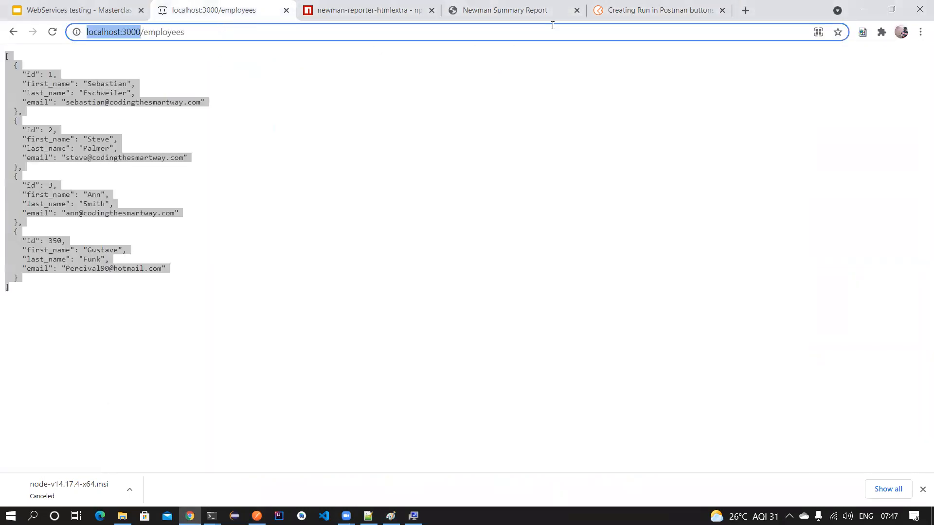
pyautogui.click(369, 10)
# - Scroll the htmlextra options and highlight the -r htmlextra reporter and showOnlyFails flag in the example
pyautogui.scroll(10, 315, 167)
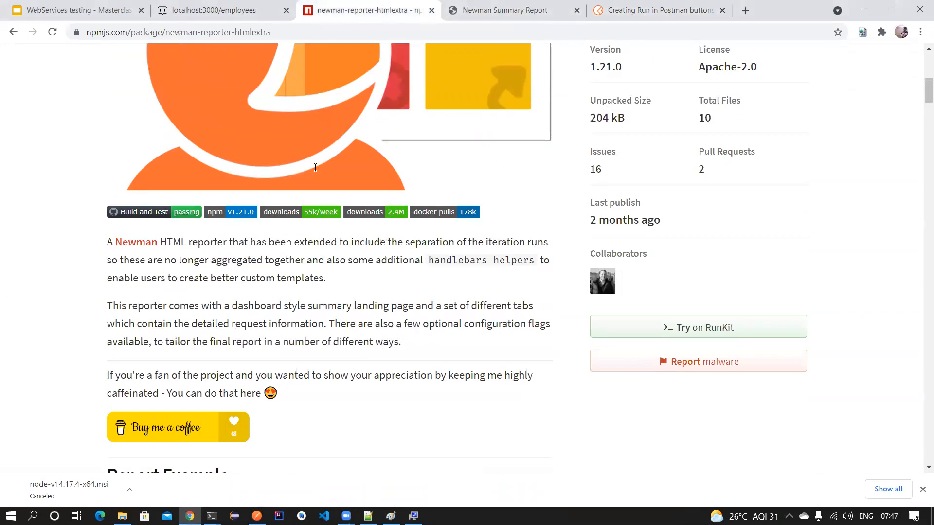
pyautogui.scroll(-20, 315, 167)
pyautogui.scroll(-5, 316, 221)
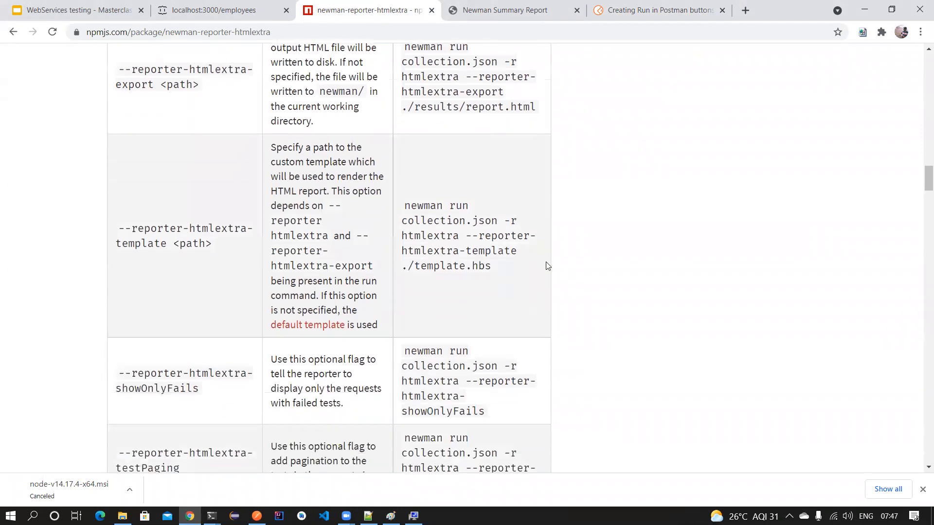
pyautogui.scroll(-3, 547, 265)
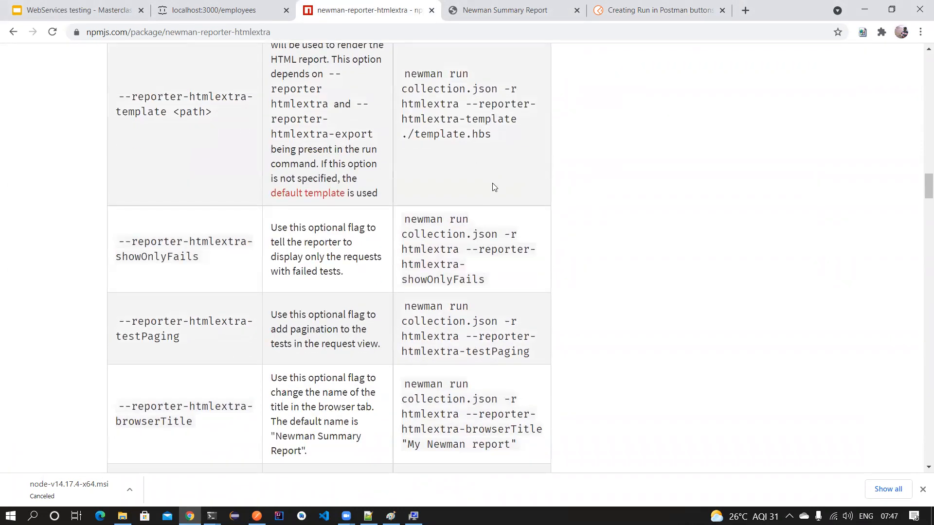
pyautogui.moveTo(484, 282); pyautogui.dragTo(402, 277)
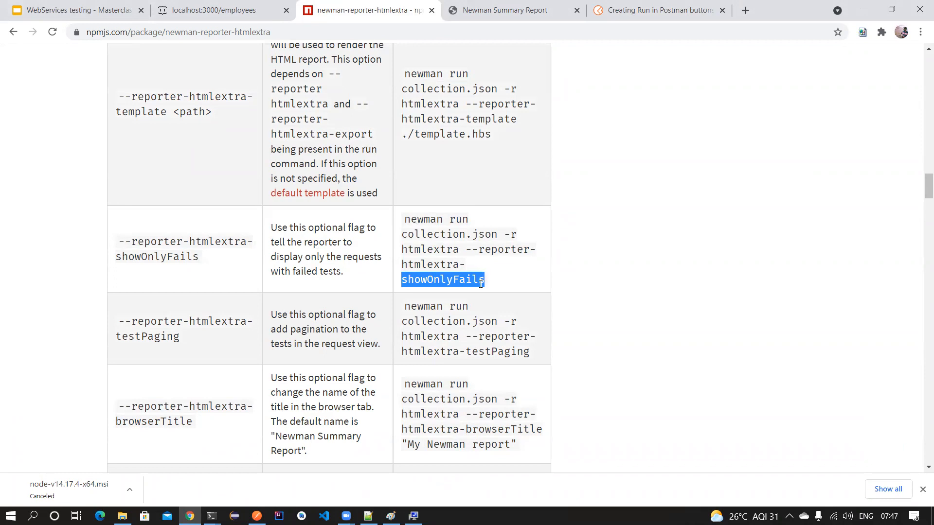
pyautogui.moveTo(485, 282); pyautogui.dragTo(403, 280)
pyautogui.moveTo(504, 233); pyautogui.dragTo(516, 233)
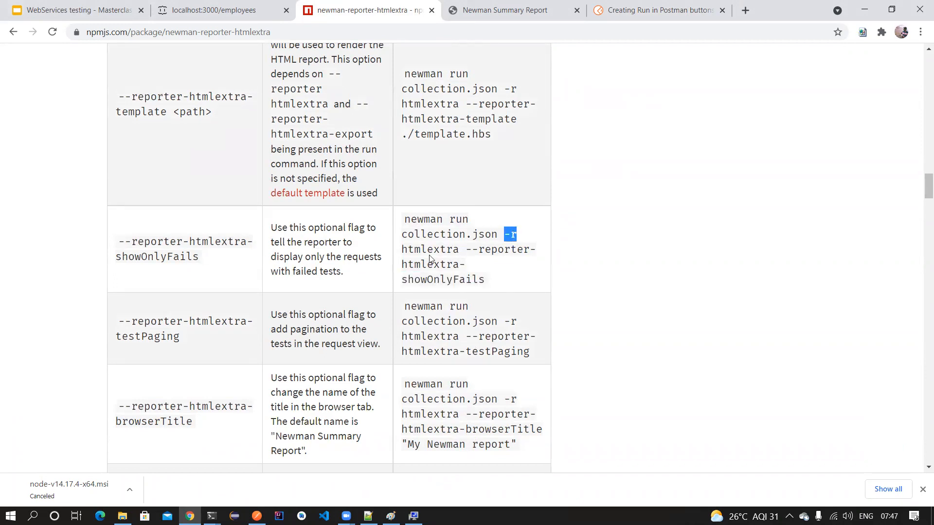
pyautogui.moveTo(402, 249); pyautogui.dragTo(458, 248)
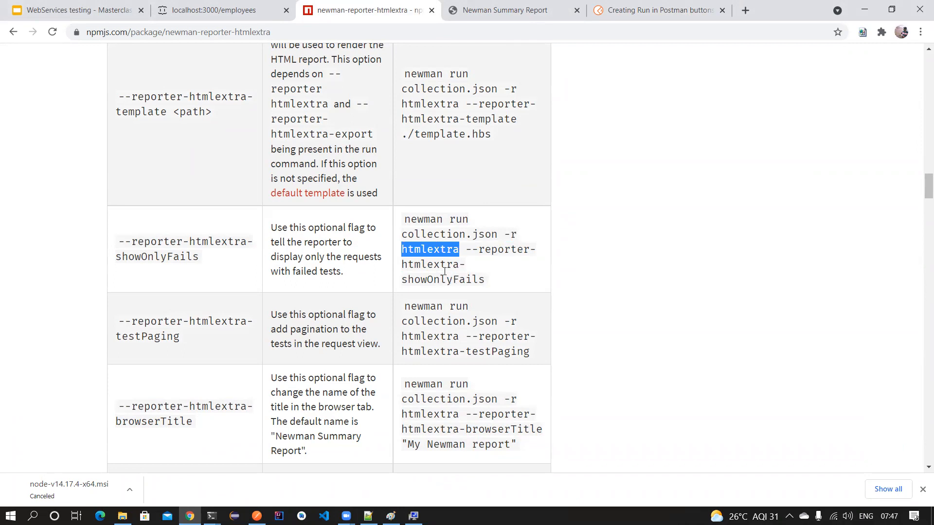
pyautogui.moveTo(409, 279); pyautogui.dragTo(485, 280)
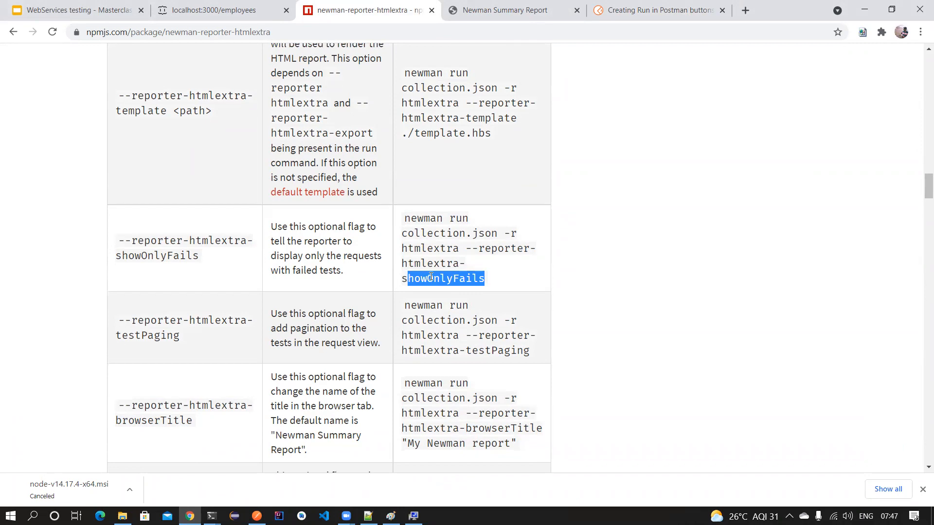
# - Highlight the browserTitle flag with its 'My Newman report' example, then view the localhost:3000/employees JSON
pyautogui.scroll(-2, 433, 276)
pyautogui.scroll(-2, 433, 277)
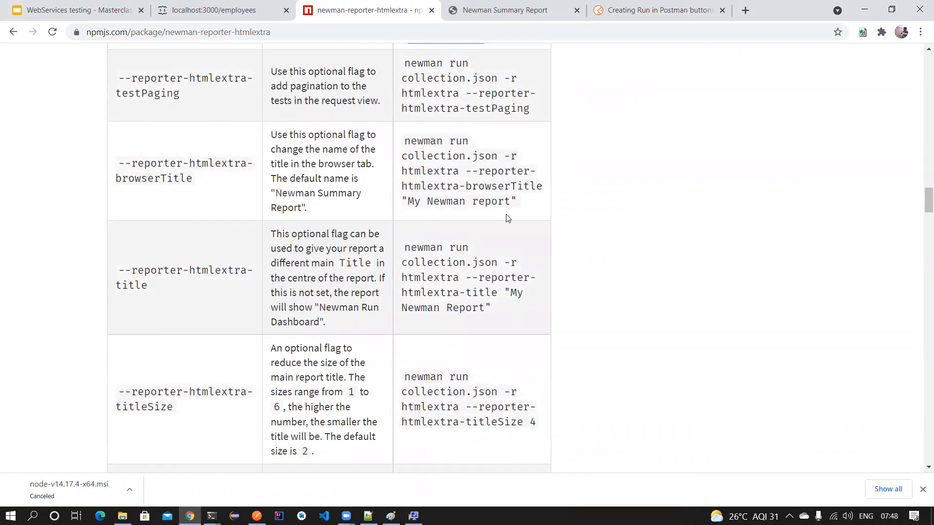
pyautogui.moveTo(511, 201); pyautogui.dragTo(410, 212)
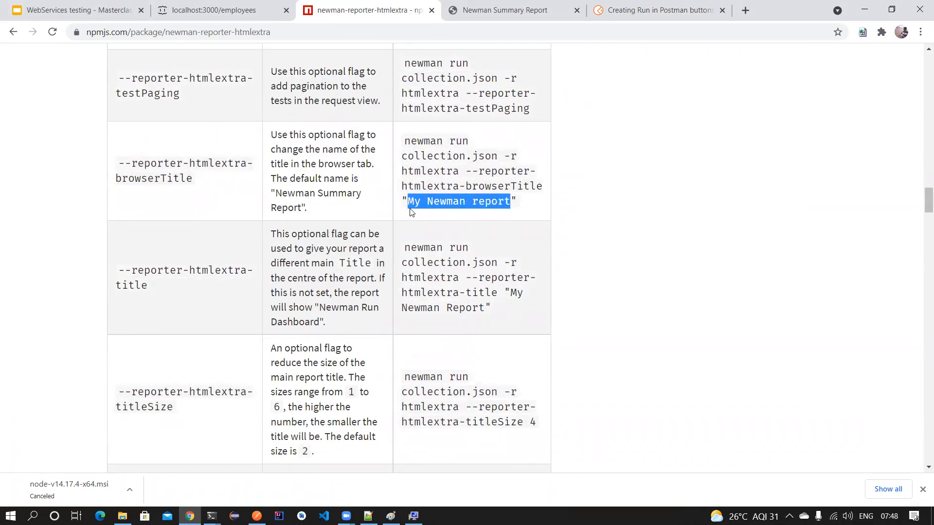
pyautogui.moveTo(543, 187); pyautogui.dragTo(402, 189)
pyautogui.scroll(-8, 229, 294)
pyautogui.scroll(-15, 234, 297)
pyautogui.scroll(-15, 236, 298)
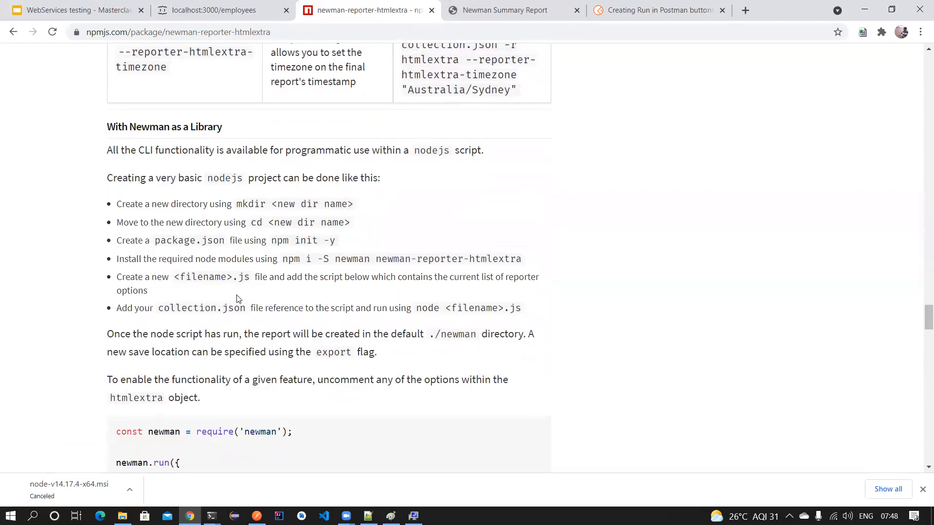
pyautogui.scroll(-15, 237, 298)
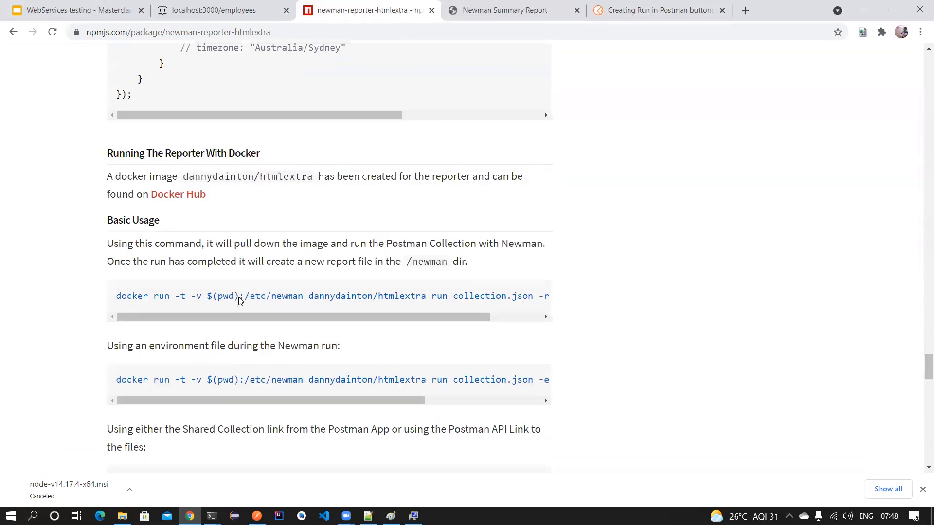
pyautogui.scroll(5, 86, 170)
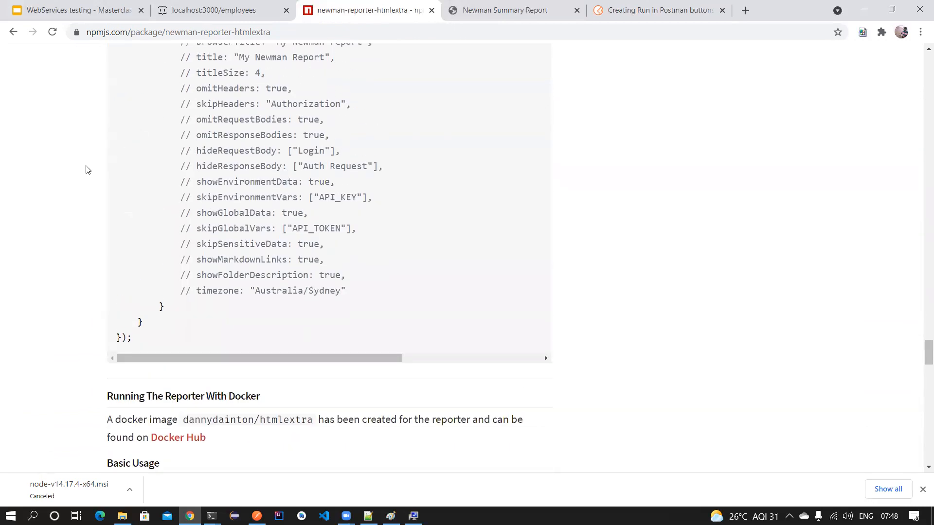
pyautogui.click(219, 10)
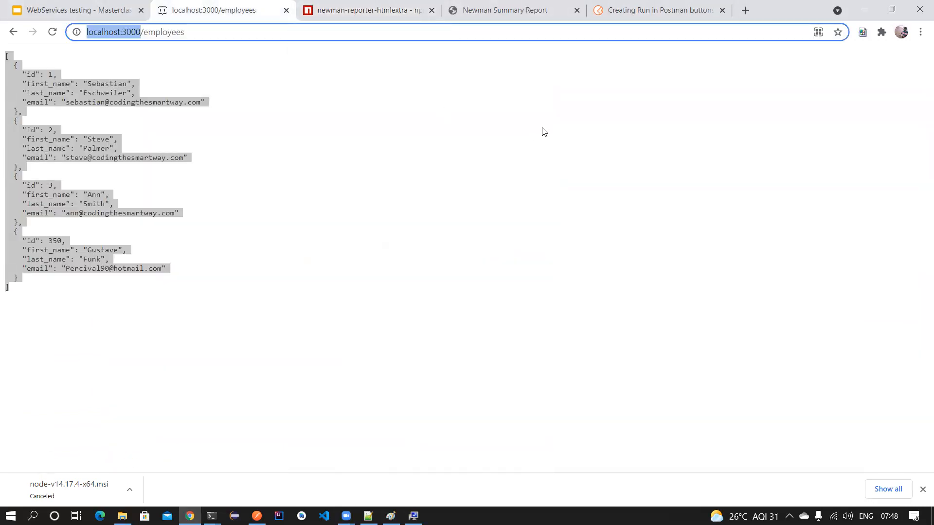
# - Return to the npmjs htmlextra tab, then bring Postman's Demo workspace back to the front
pyautogui.hotkey('ctrl', 'Tab')
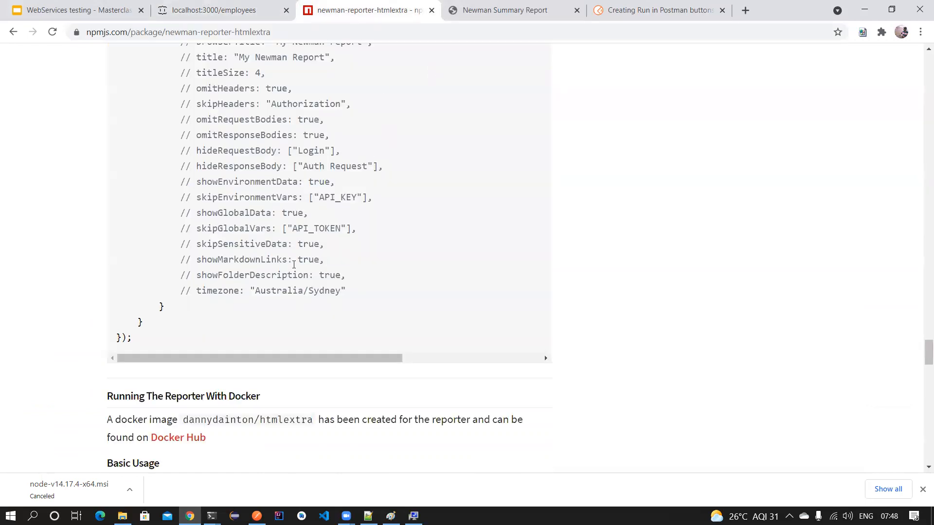
pyautogui.click(257, 516)
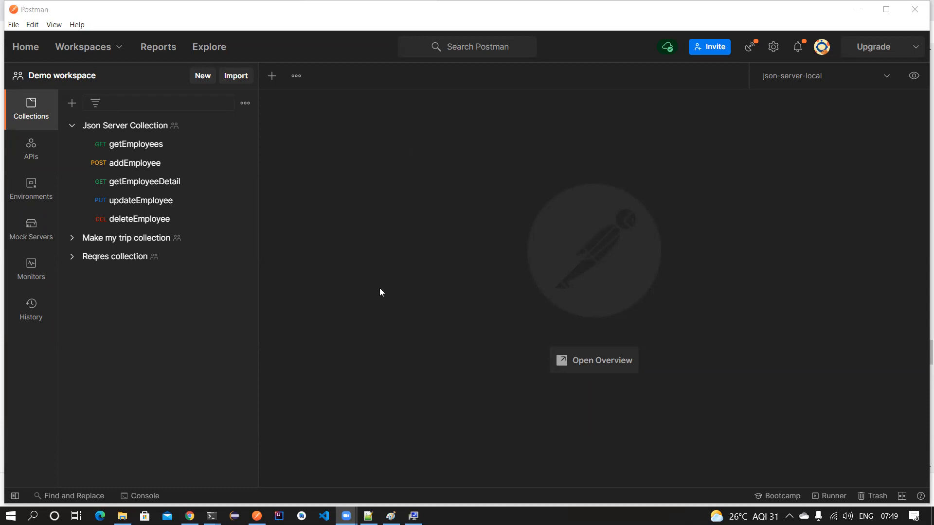
# - Check the Json Server Collection's variables, the active environment quick look, and the collection tests
pyautogui.click(124, 127)
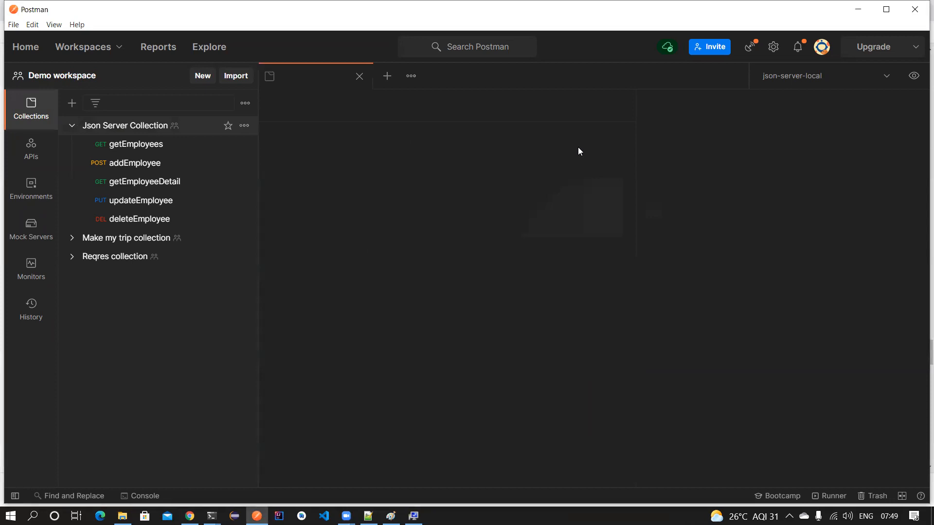
pyautogui.click(496, 136)
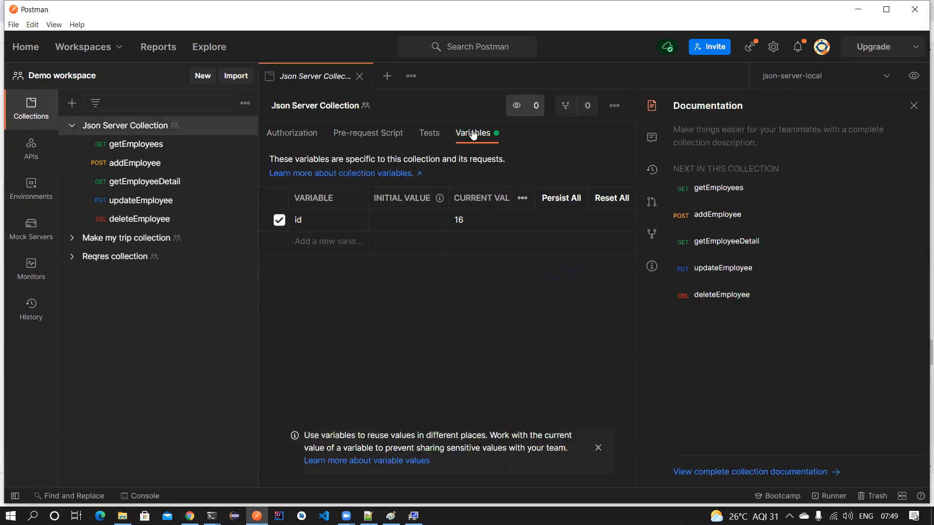
pyautogui.click(914, 75)
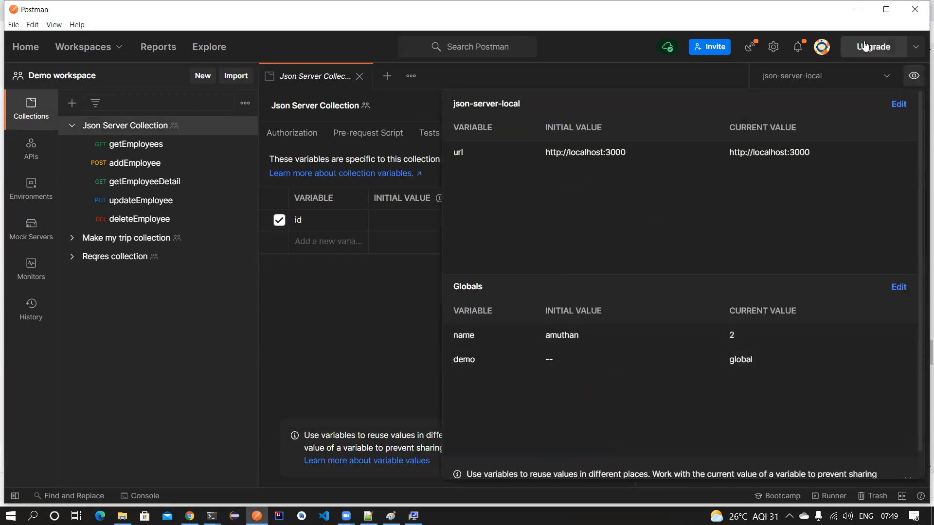
pyautogui.click(310, 300)
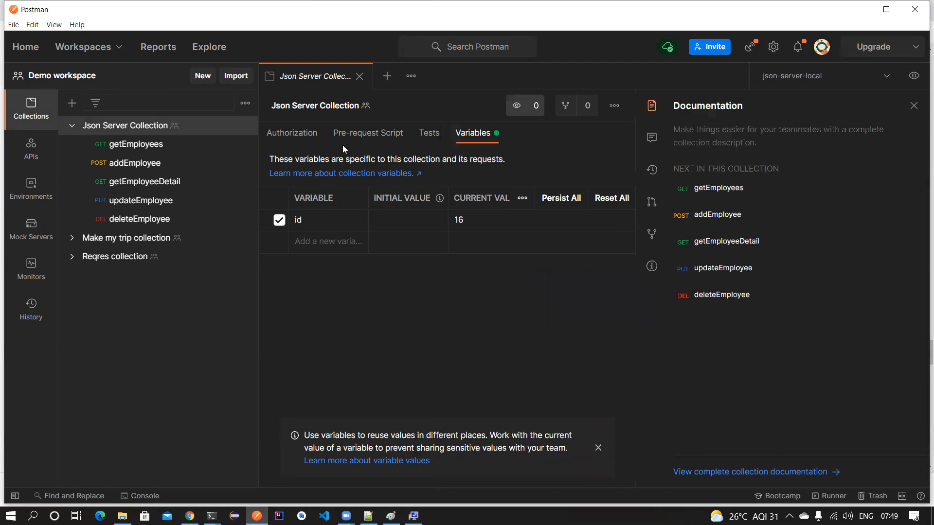
pyautogui.click(429, 133)
# - Open getEmployeeDetail, read its 'Status code is 200' test, then close the request
pyautogui.click(138, 181)
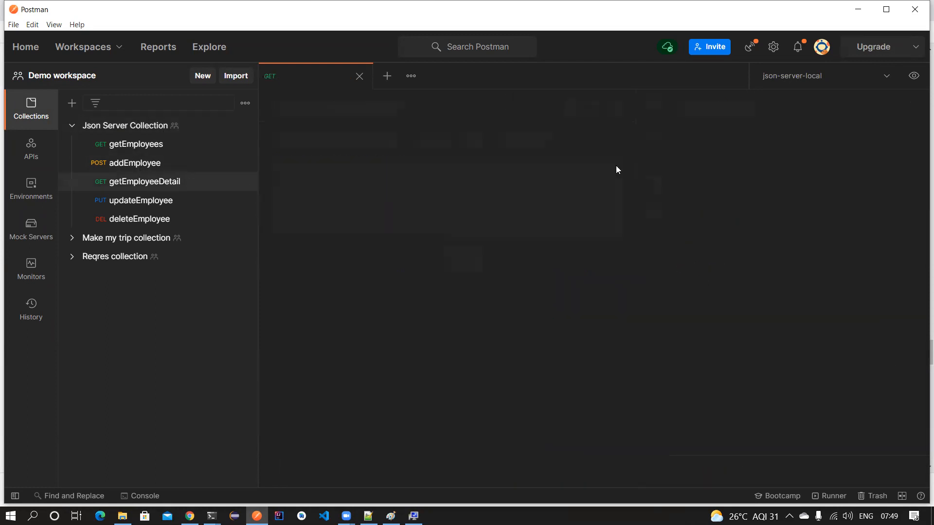
pyautogui.click(534, 181)
pyautogui.click(593, 176)
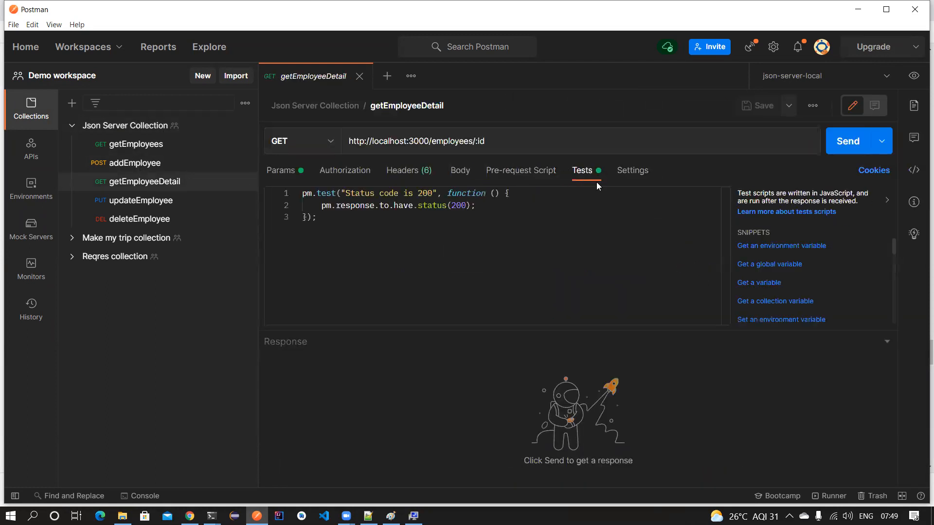
pyautogui.click(322, 220)
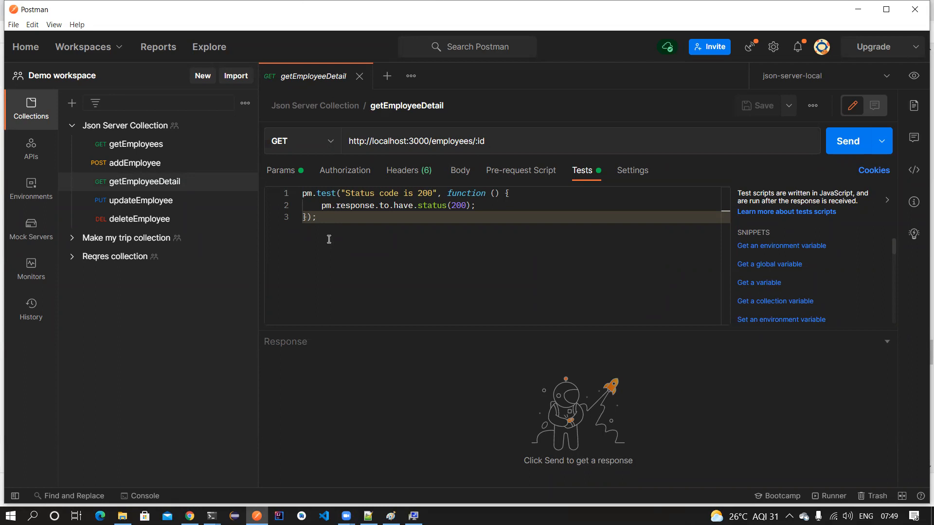
pyautogui.click(360, 77)
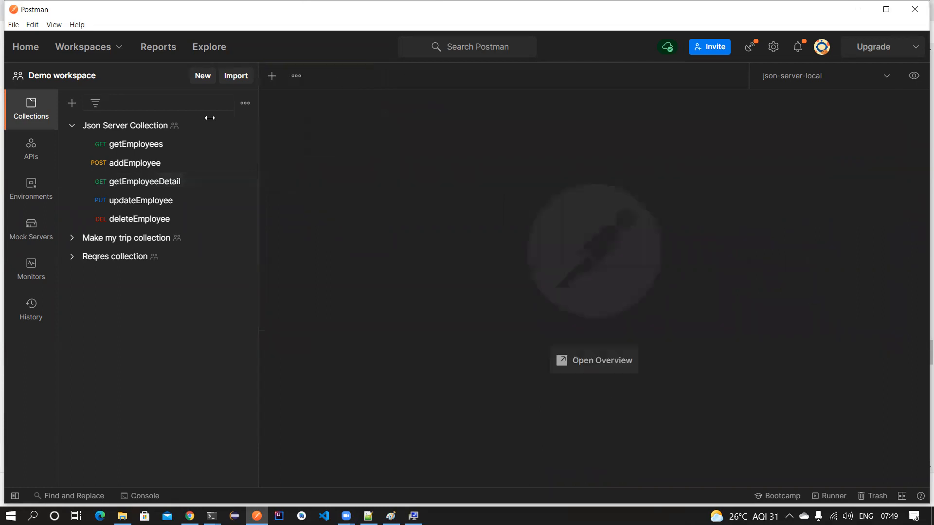
# - Share the Json Server Collection from the sidebar menu and expand the static Run in Postman embed
pyautogui.click(101, 126)
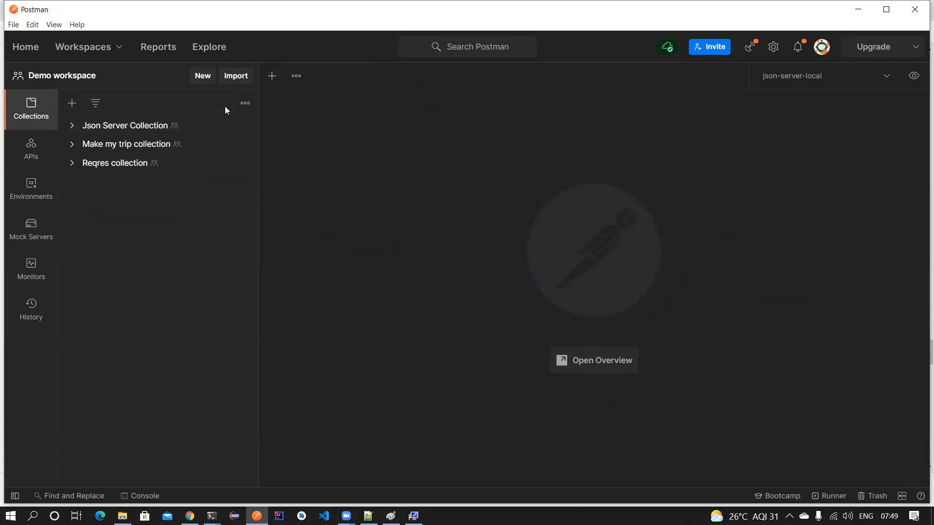
pyautogui.click(244, 127)
pyautogui.click(222, 156)
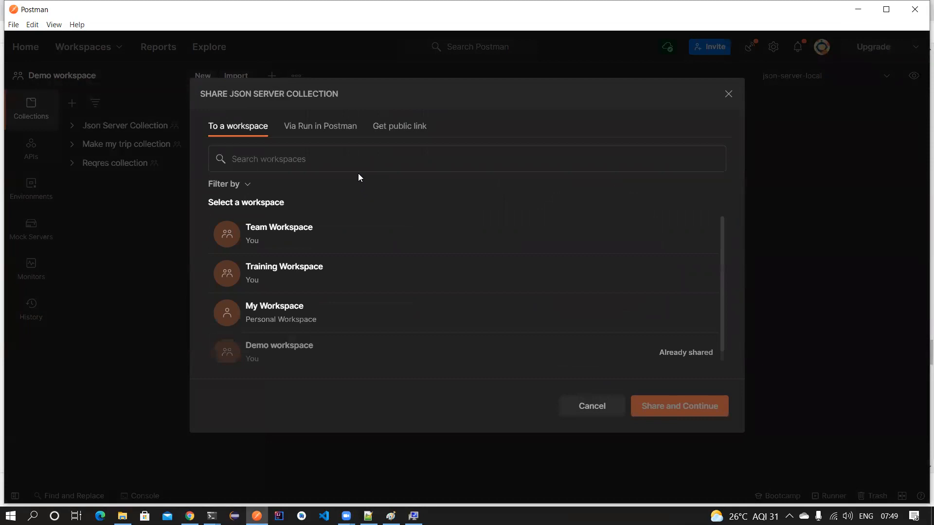
pyautogui.click(304, 134)
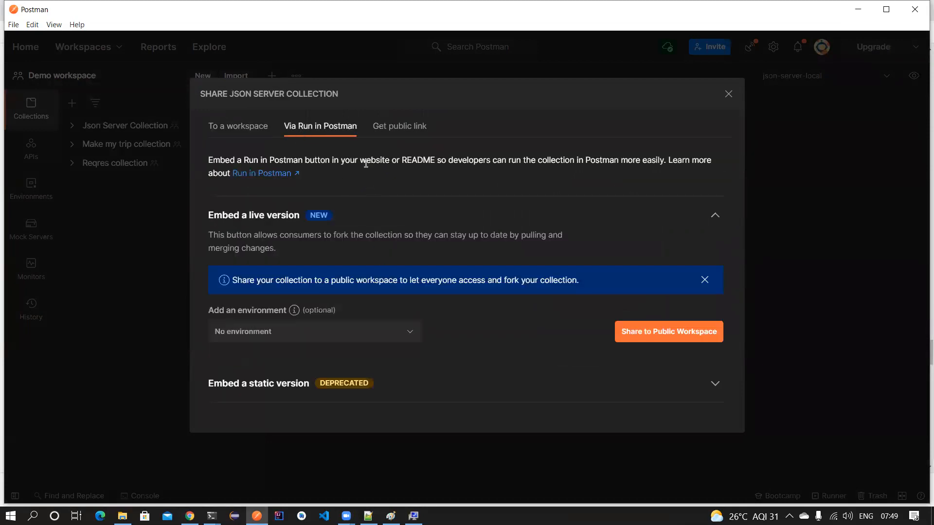
pyautogui.click(400, 393)
pyautogui.scroll(-3, 399, 386)
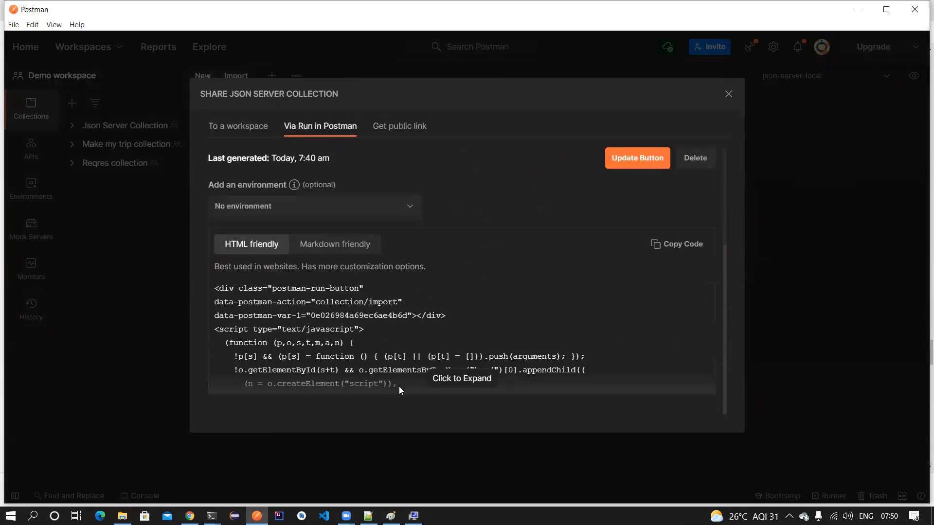
pyautogui.click(729, 93)
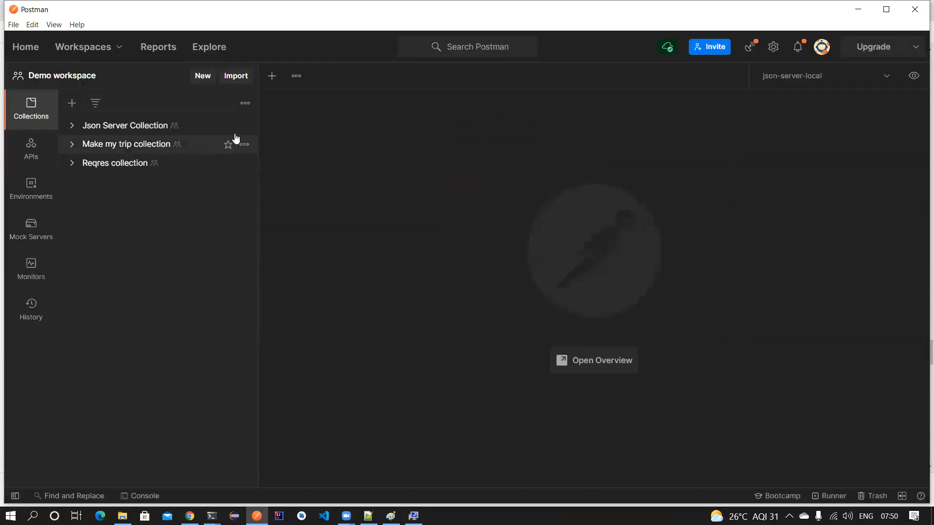
# - Share again from the collection overview, view Run in Postman and public link tabs, then close everything
pyautogui.click(110, 128)
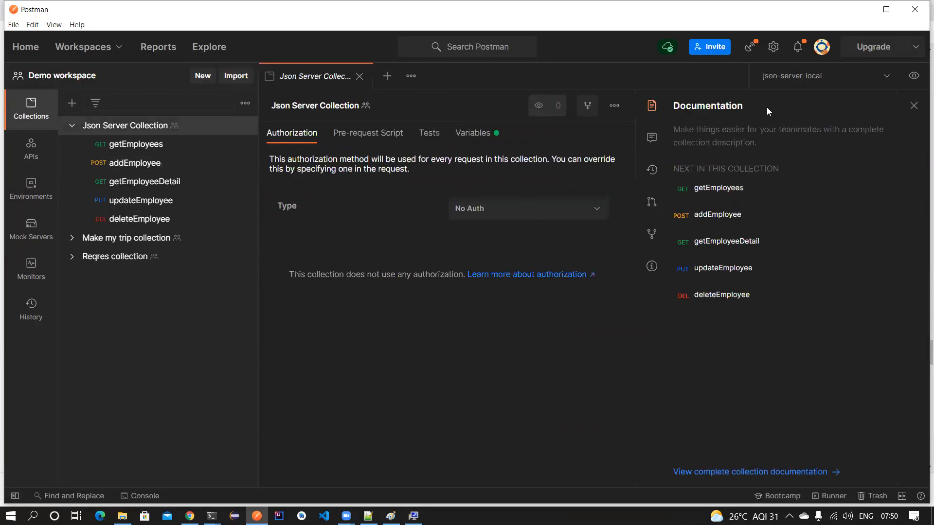
pyautogui.click(609, 113)
pyautogui.click(550, 129)
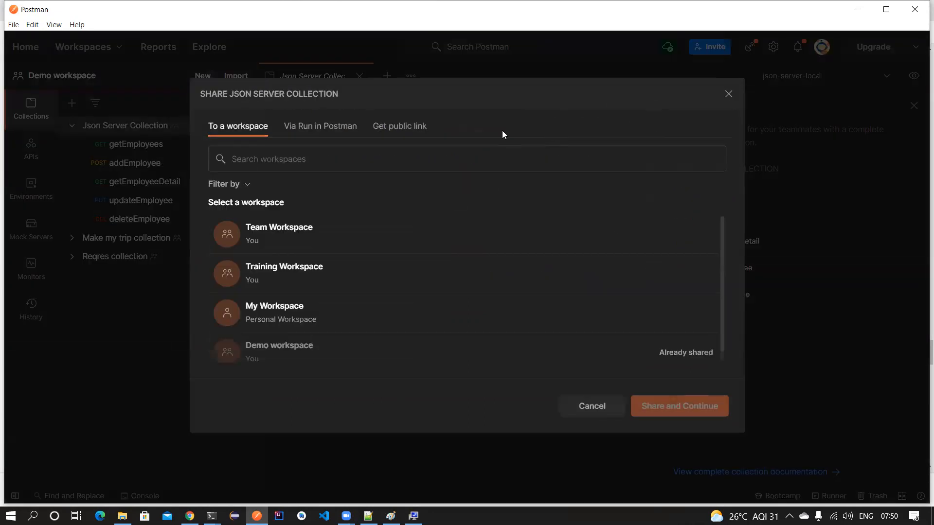
pyautogui.click(325, 127)
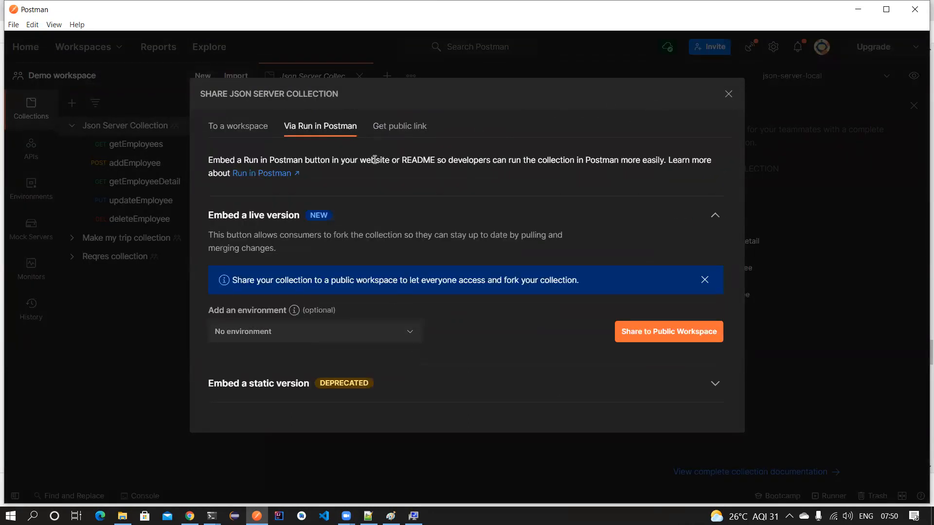
pyautogui.click(397, 126)
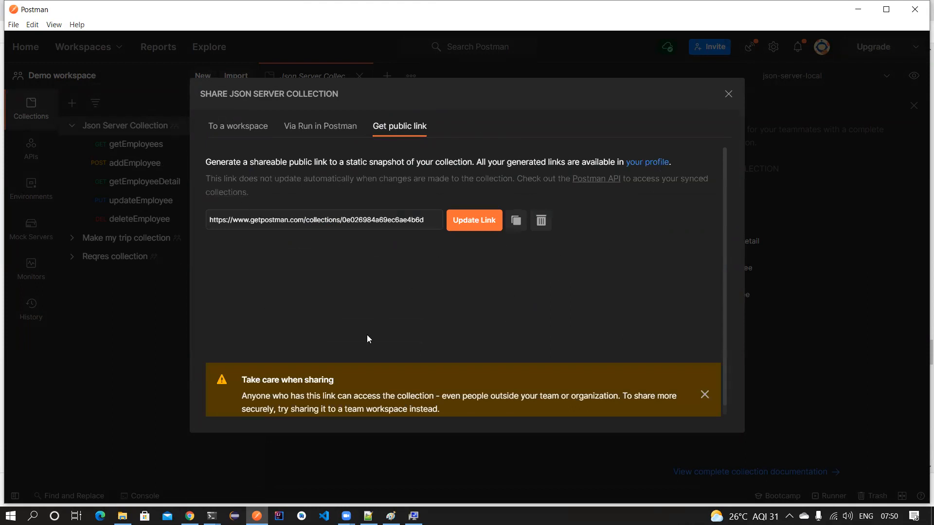
pyautogui.click(728, 94)
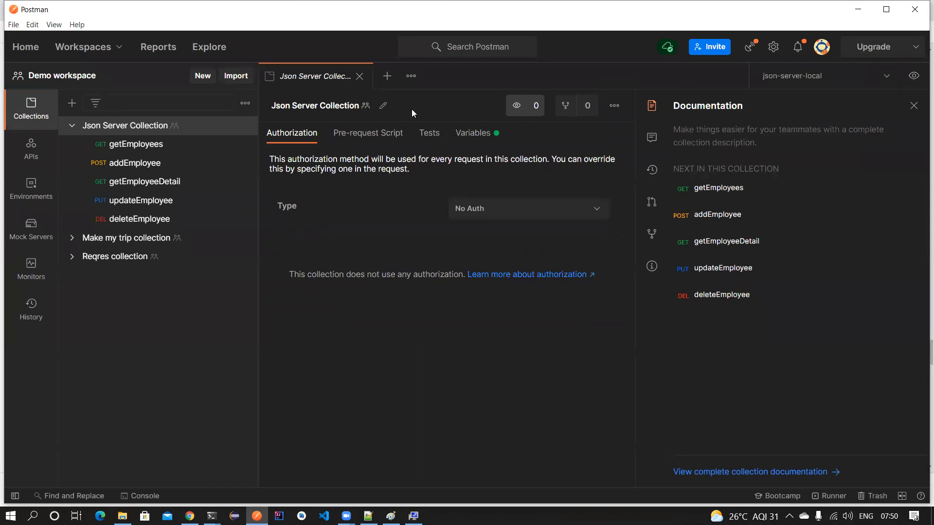
pyautogui.click(361, 76)
# - Collapse Json Server Collection and look through the Import dialog's Folder and Link options
pyautogui.click(71, 126)
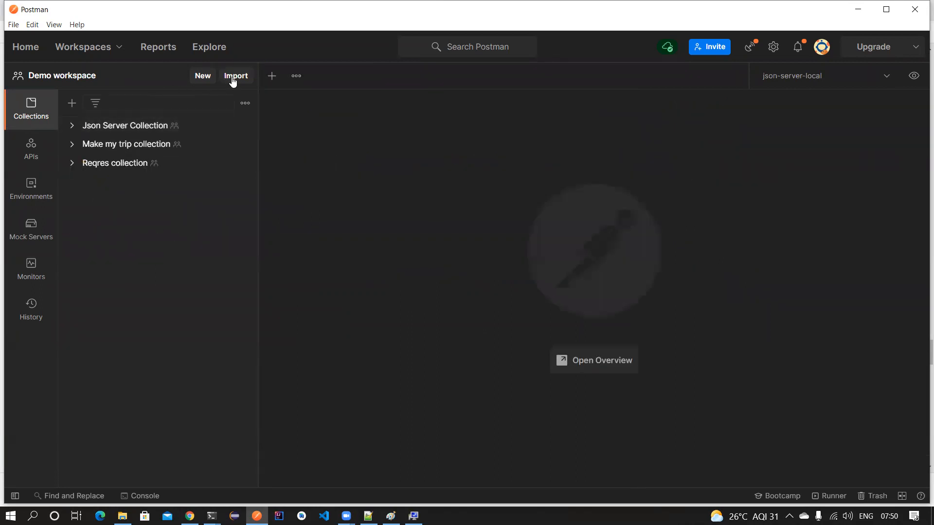
pyautogui.click(233, 79)
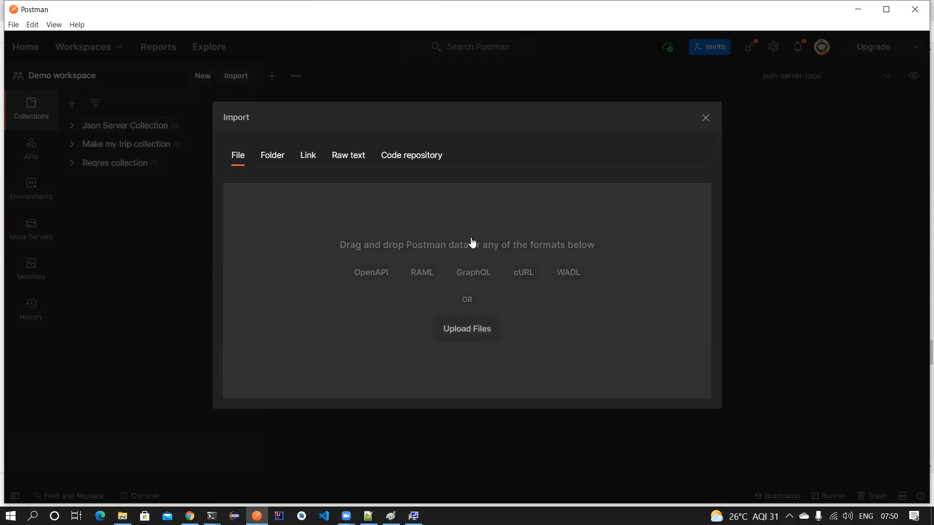
pyautogui.click(272, 157)
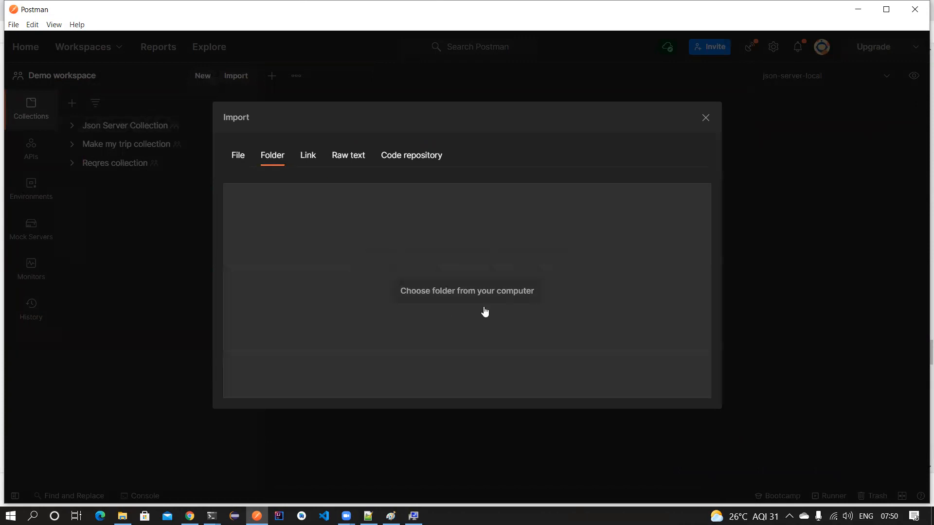
pyautogui.click(305, 158)
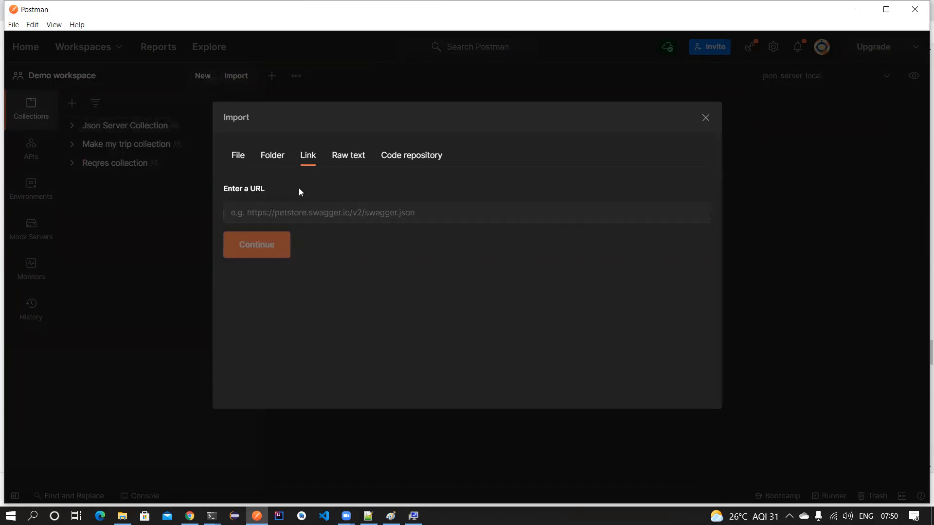
pyautogui.click(427, 209)
pyautogui.click(706, 119)
# - Reopen Import, focus the Link tab's URL field, then close the dialog
pyautogui.click(228, 77)
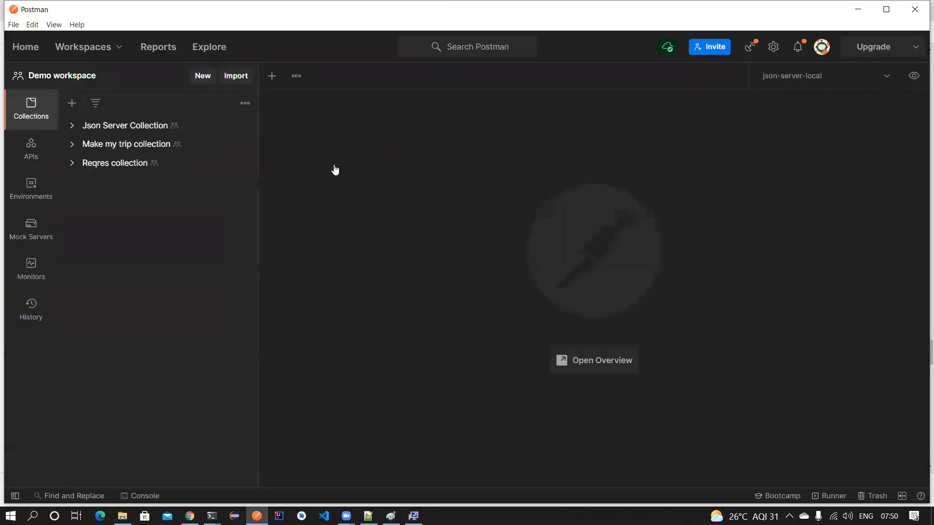
pyautogui.click(308, 154)
pyautogui.click(291, 209)
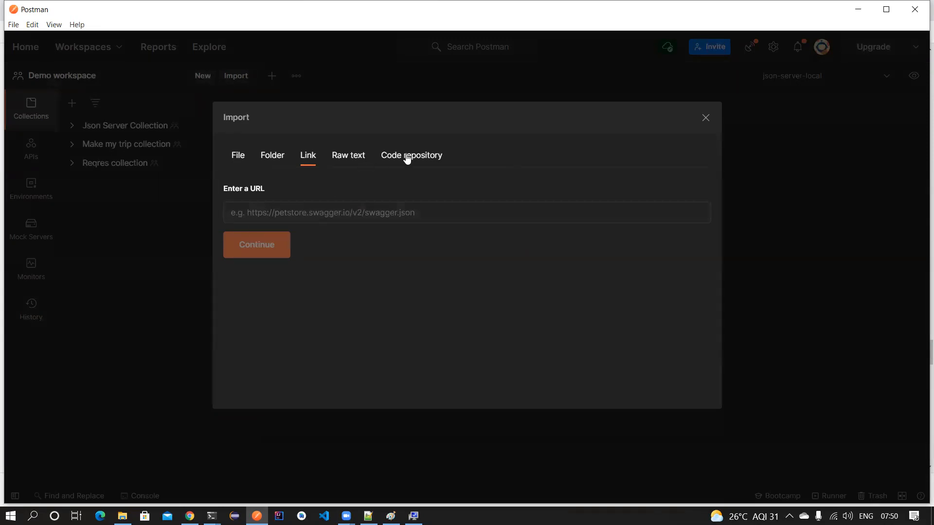
pyautogui.click(706, 117)
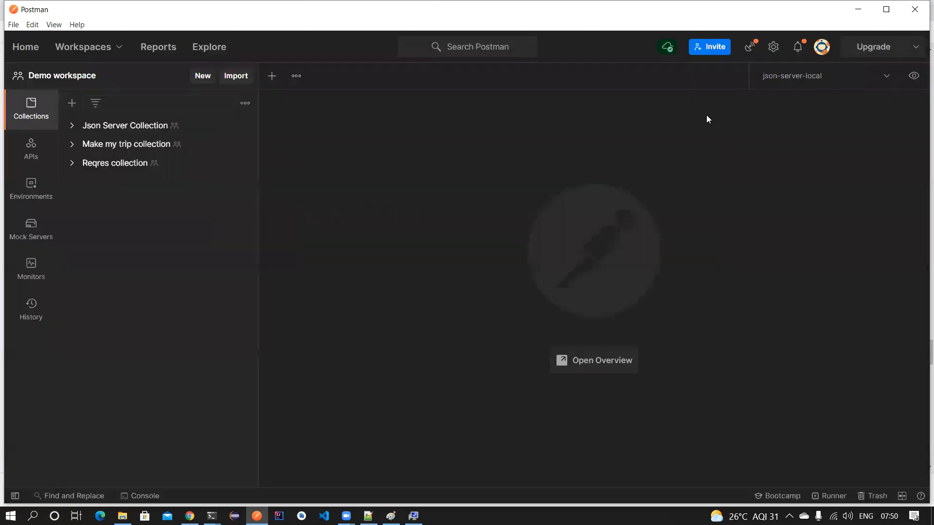
# - Export the prod environment, adding .json to save it as prod.postman_environment.json
pyautogui.click(46, 194)
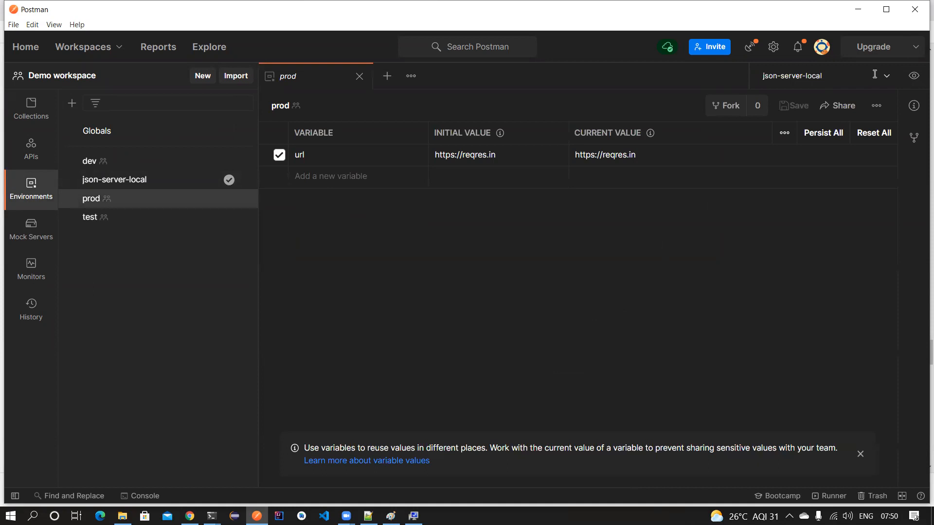
pyautogui.click(876, 106)
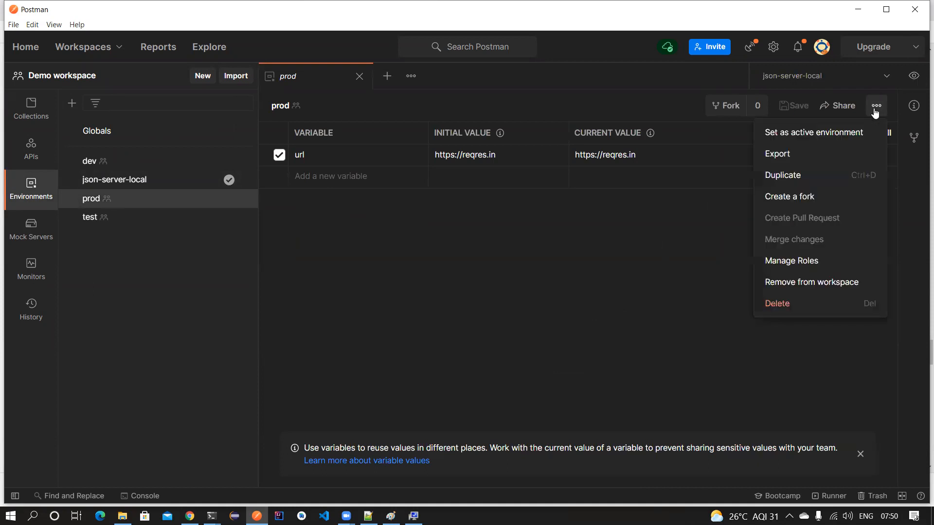
pyautogui.click(795, 153)
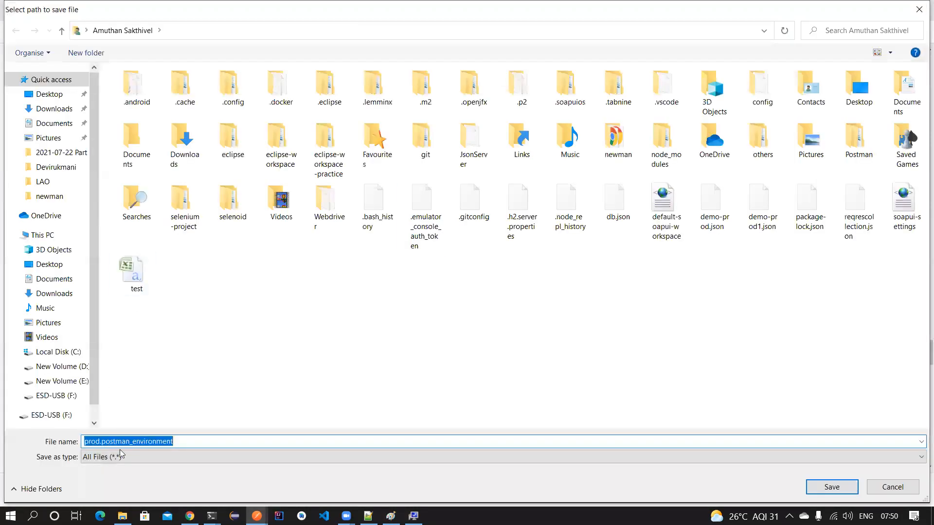
pyautogui.click(183, 442)
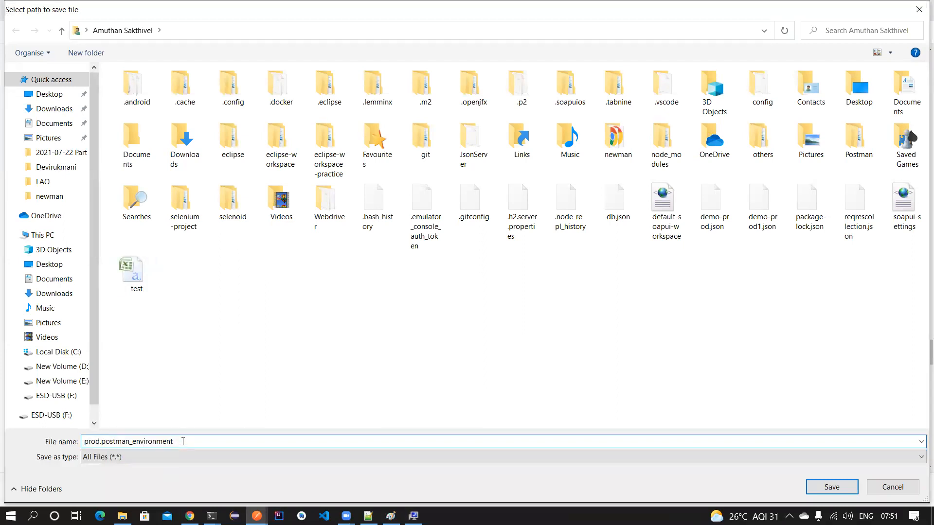
pyautogui.write('.json')
pyautogui.press('Return')
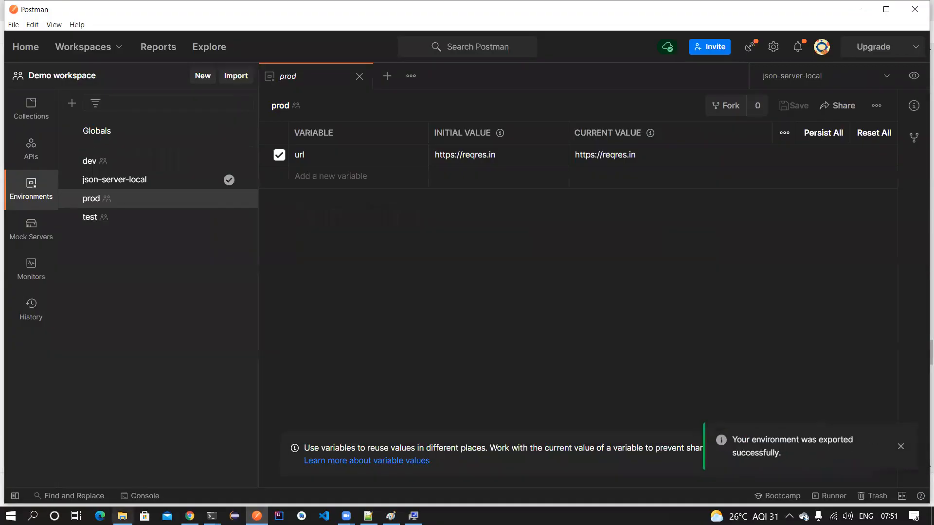
# - Check the Desktop folder in File Explorer for the exported files, then return to Postman
pyautogui.click(123, 516)
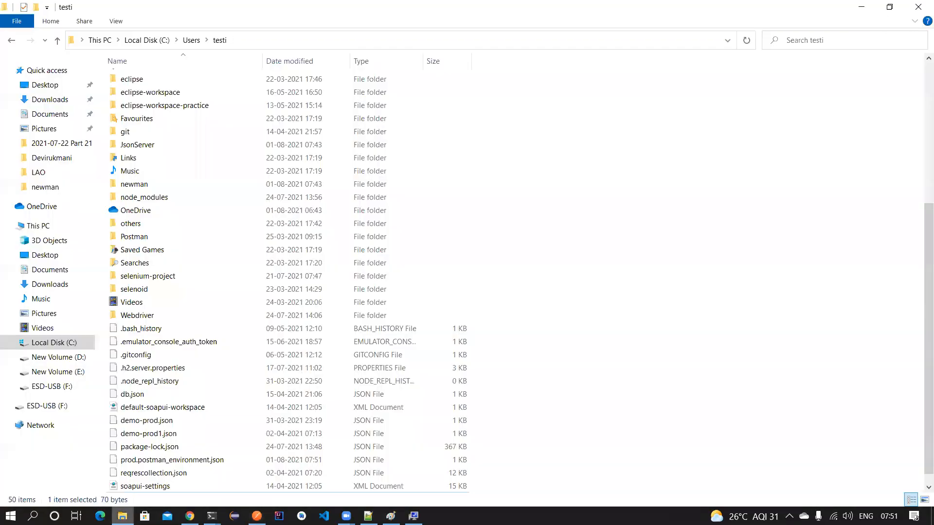
pyautogui.click(53, 257)
pyautogui.click(161, 133)
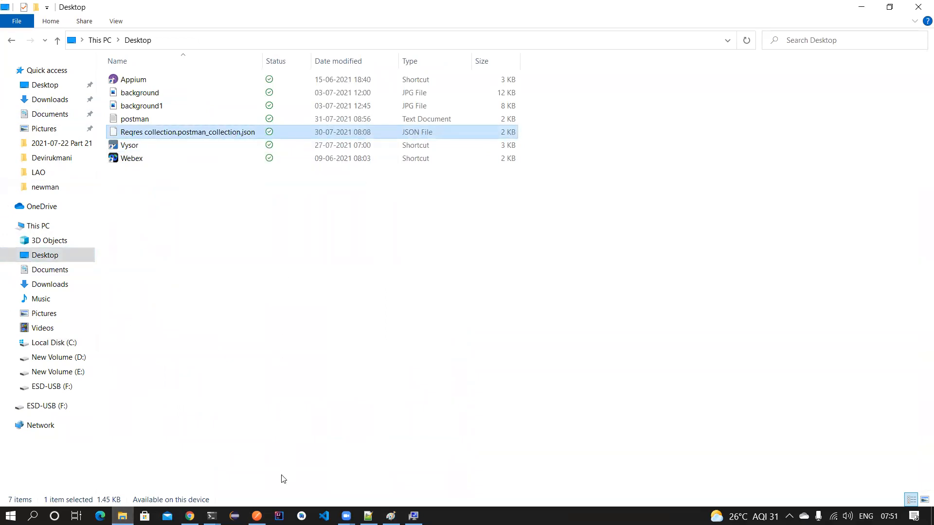
pyautogui.click(256, 516)
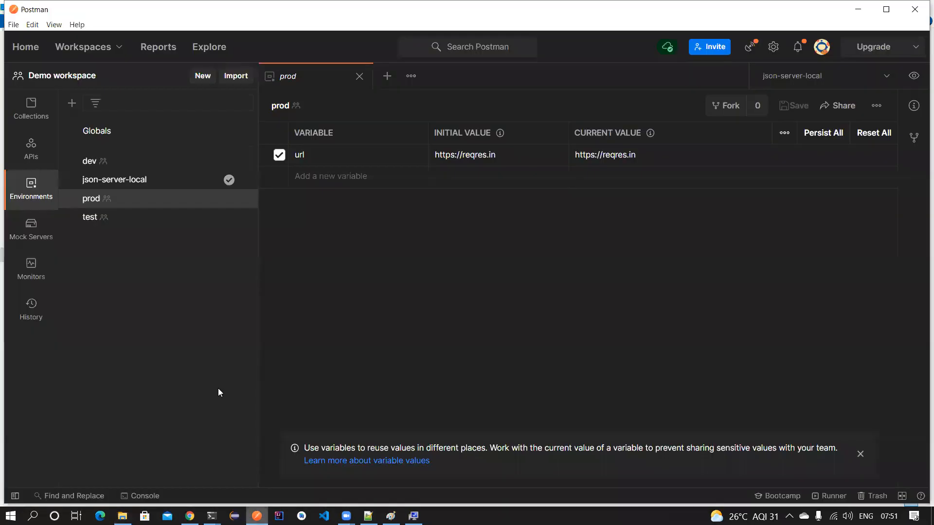
# - Try importing the Desktop's Reqres collection JSON, then dismiss the already-exists prompt without importing
pyautogui.click(228, 77)
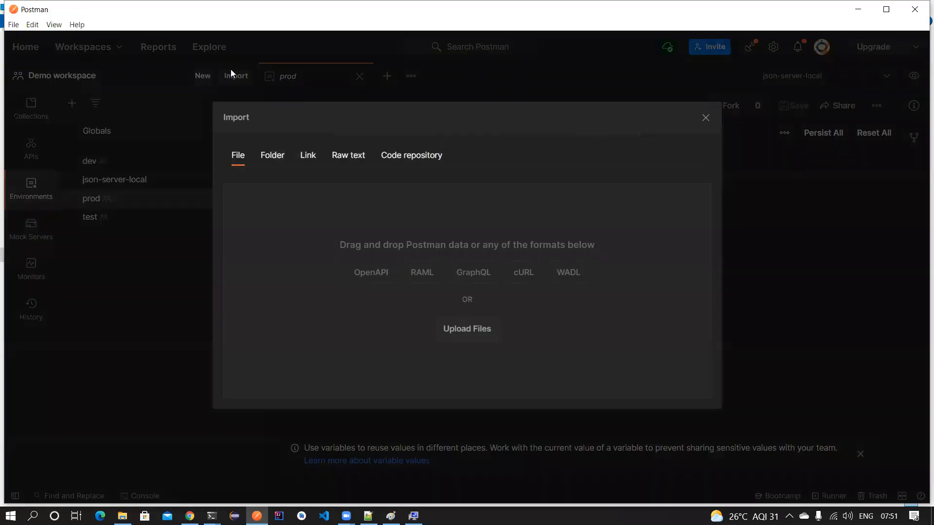
pyautogui.click(462, 335)
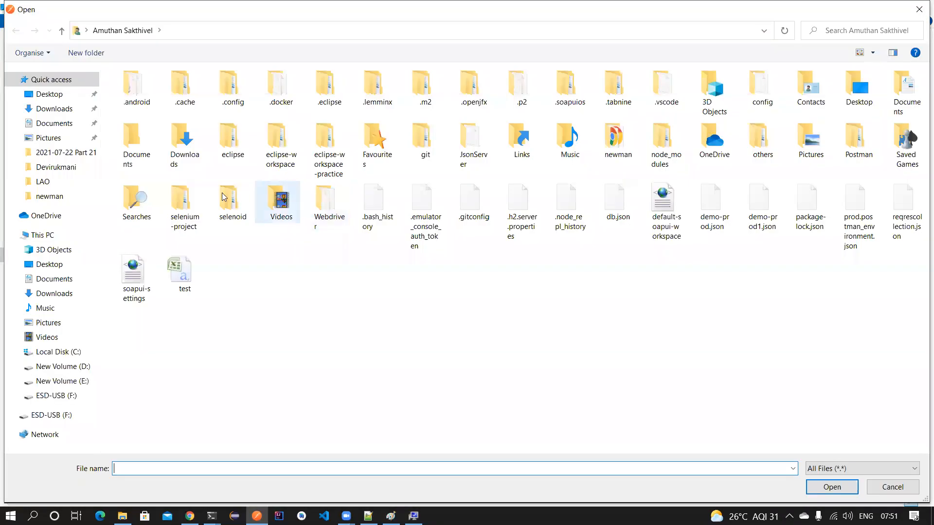
pyautogui.click(70, 265)
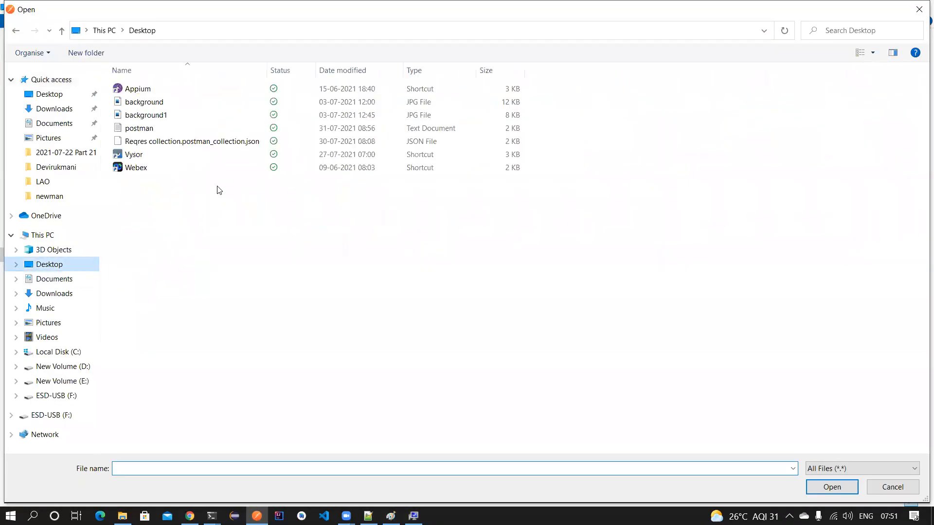
pyautogui.click(184, 141)
pyautogui.click(832, 487)
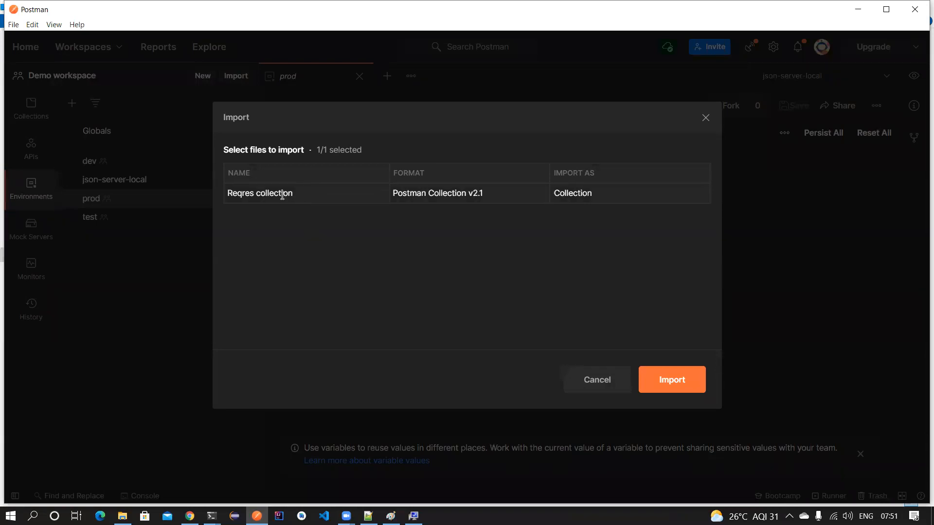
pyautogui.moveTo(254, 195); pyautogui.dragTo(225, 196)
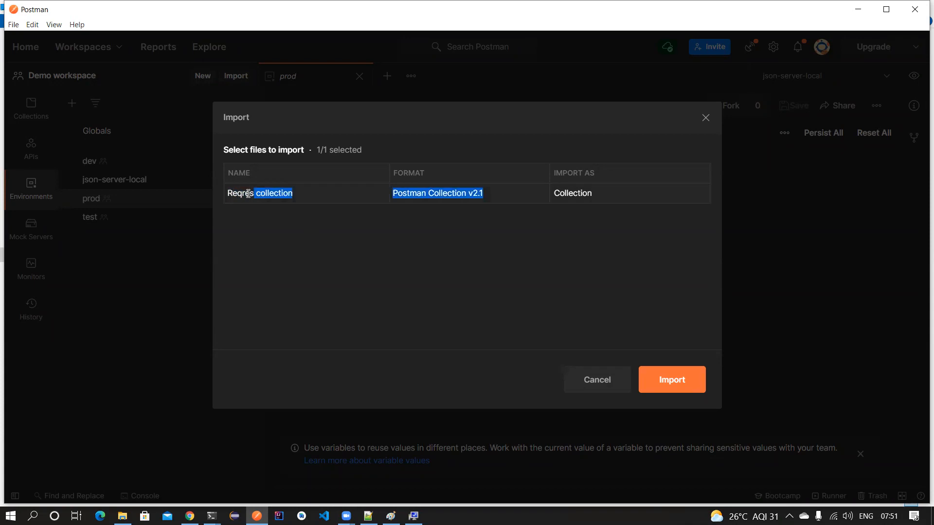
pyautogui.click(485, 192)
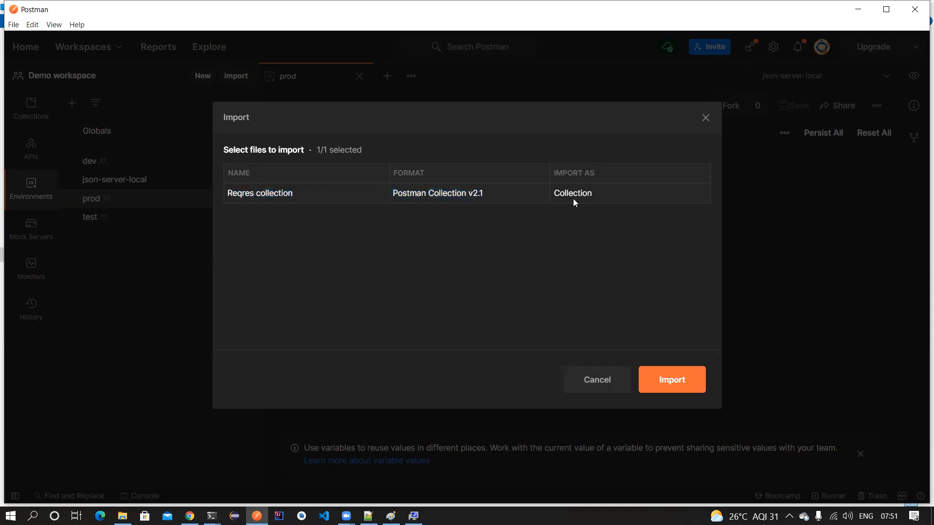
pyautogui.click(672, 381)
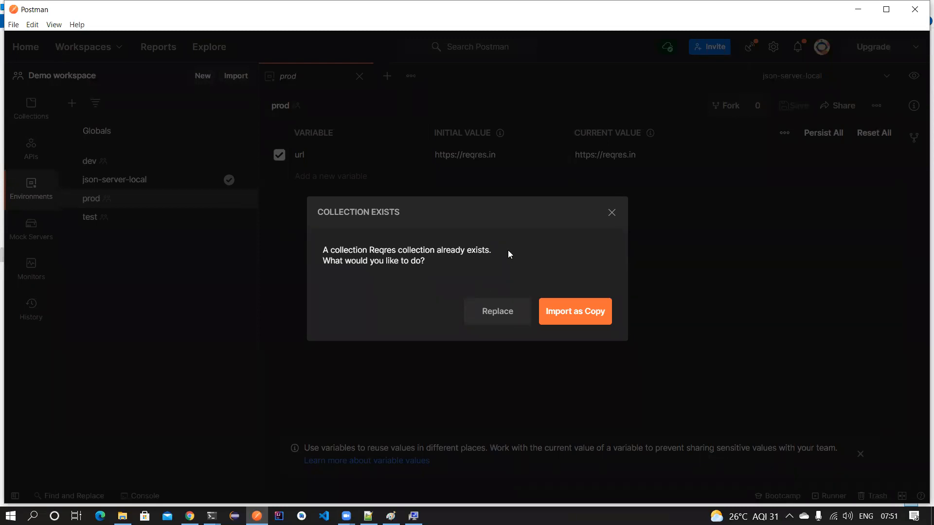
pyautogui.click(611, 214)
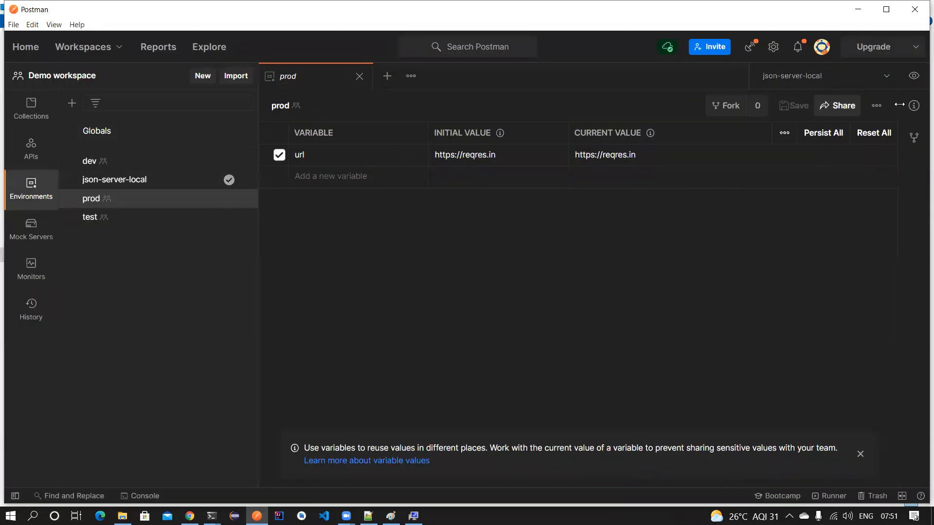
# - Browse the prod environment's action menu and value-column options, then bring the Desktop folder forward
pyautogui.click(876, 106)
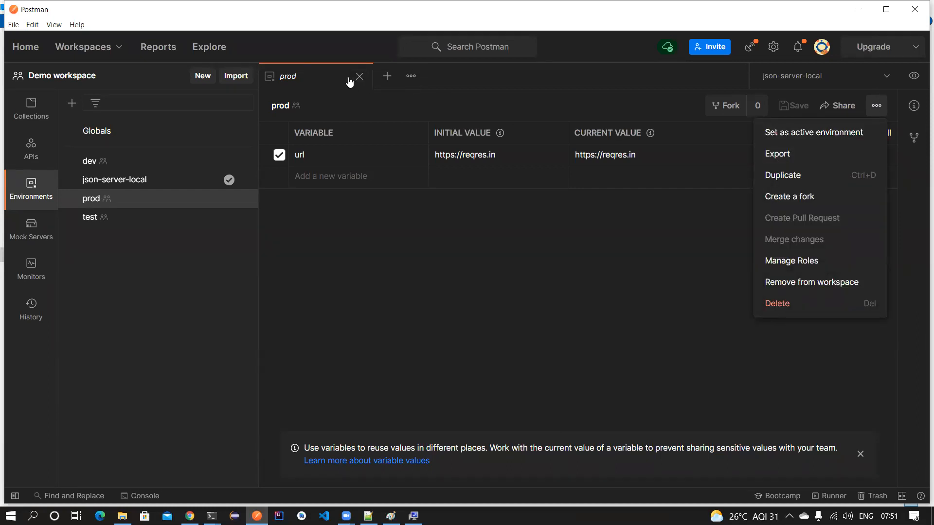
pyautogui.click(442, 334)
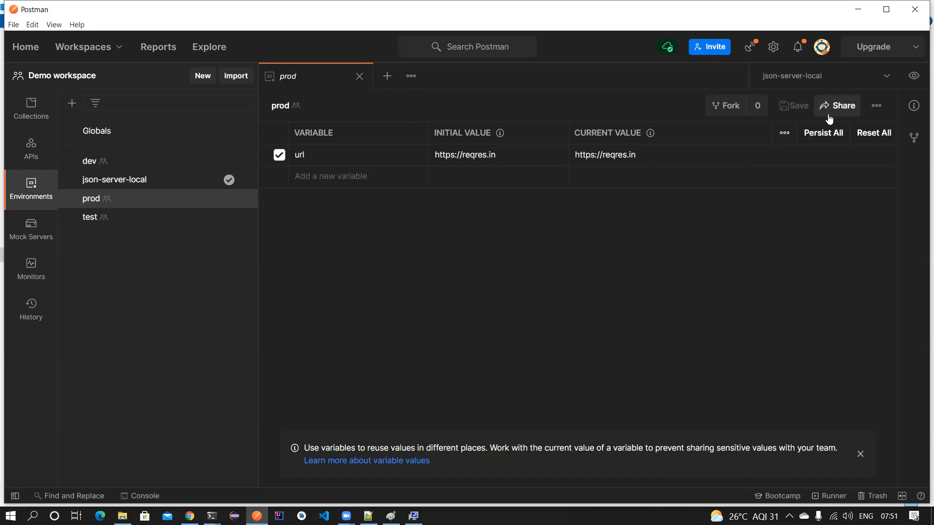
pyautogui.click(785, 134)
pyautogui.click(618, 305)
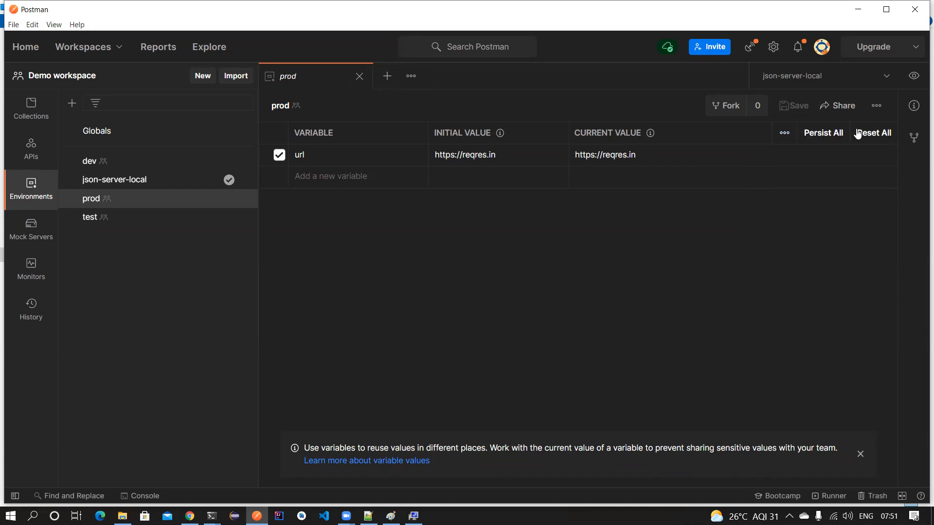
pyautogui.click(879, 107)
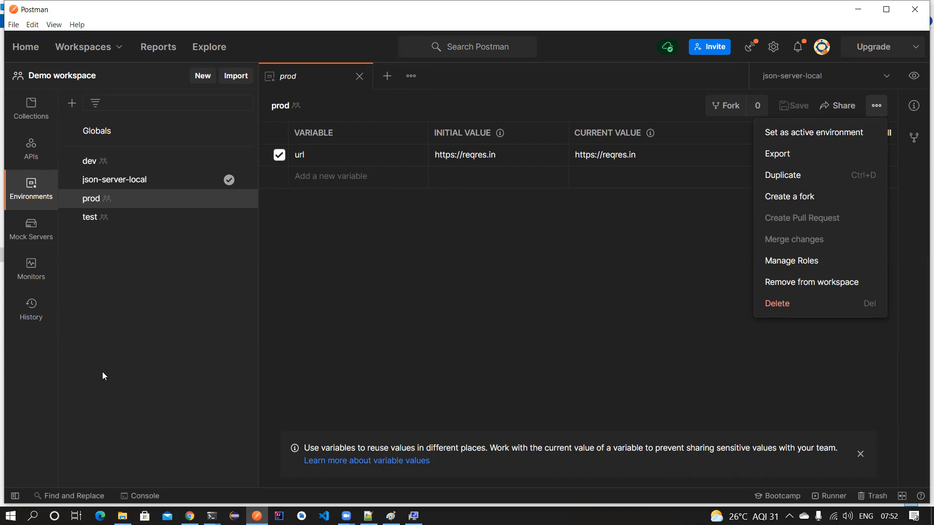
pyautogui.click(123, 516)
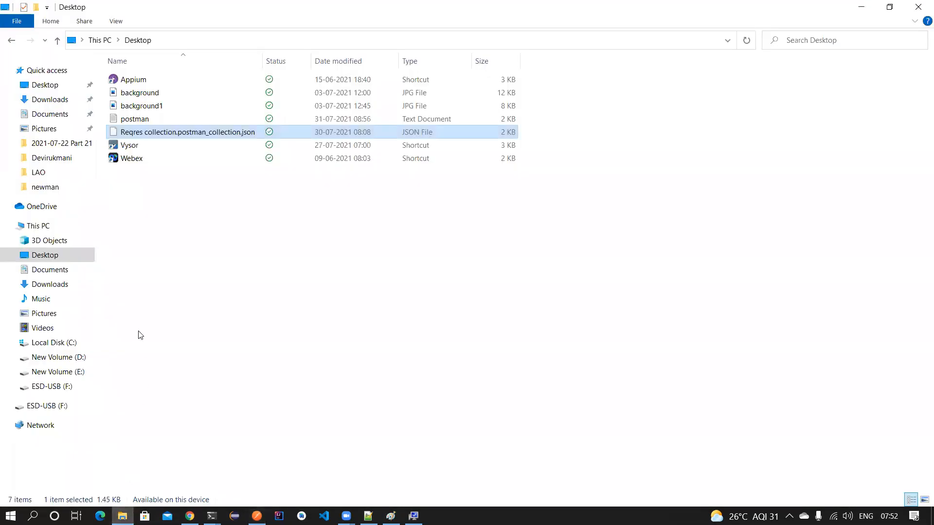
# - Open the Reqres collection JSON in Notepad++ and scroll through it
pyautogui.rightClick(187, 130)
pyautogui.click(245, 284)
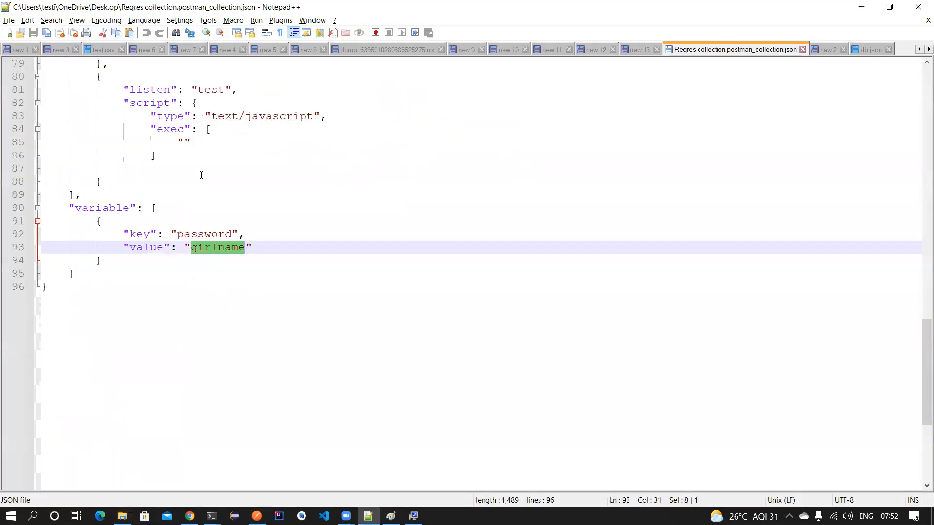
pyautogui.scroll(20, 202, 175)
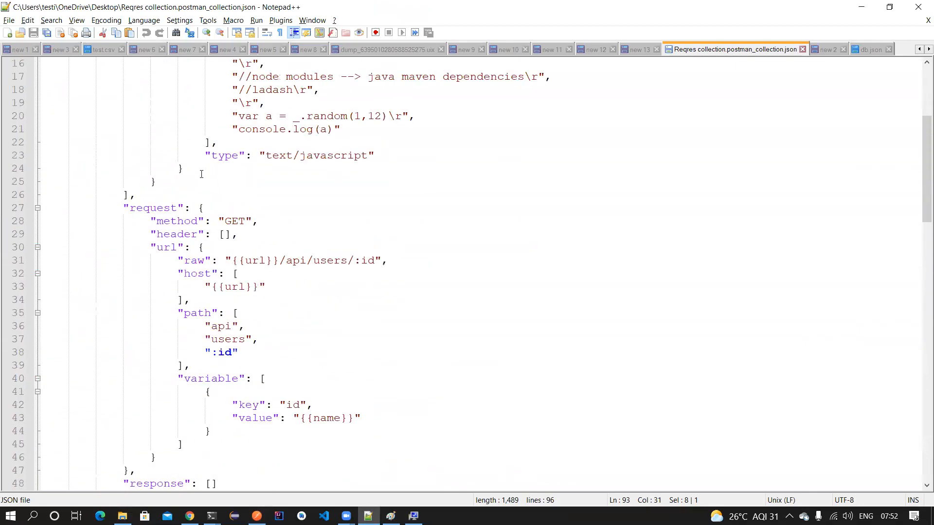
pyautogui.scroll(5, 201, 175)
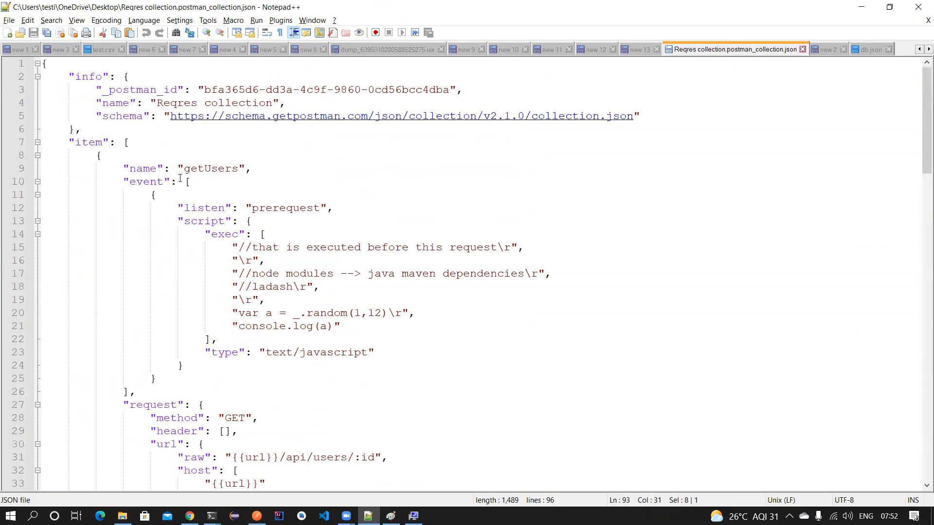
pyautogui.scroll(-8, 180, 178)
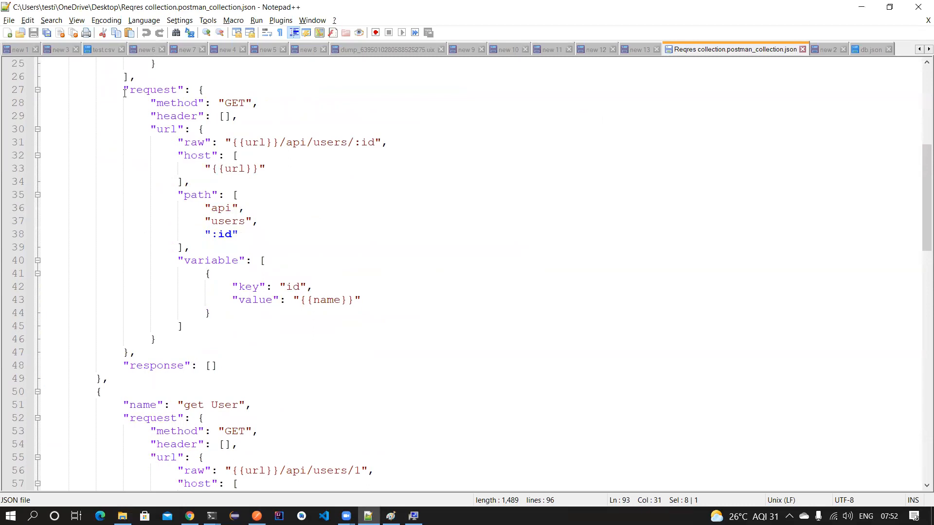
# - Highlight successive sections of the collection JSON to review its structure
pyautogui.moveTo(124, 92); pyautogui.dragTo(250, 366)
pyautogui.scroll(-6, 266, 337)
pyautogui.moveTo(102, 182); pyautogui.dragTo(219, 366)
pyautogui.scroll(-6, 229, 340)
pyautogui.moveTo(123, 209); pyautogui.dragTo(192, 302)
pyautogui.scroll(-2, 210, 337)
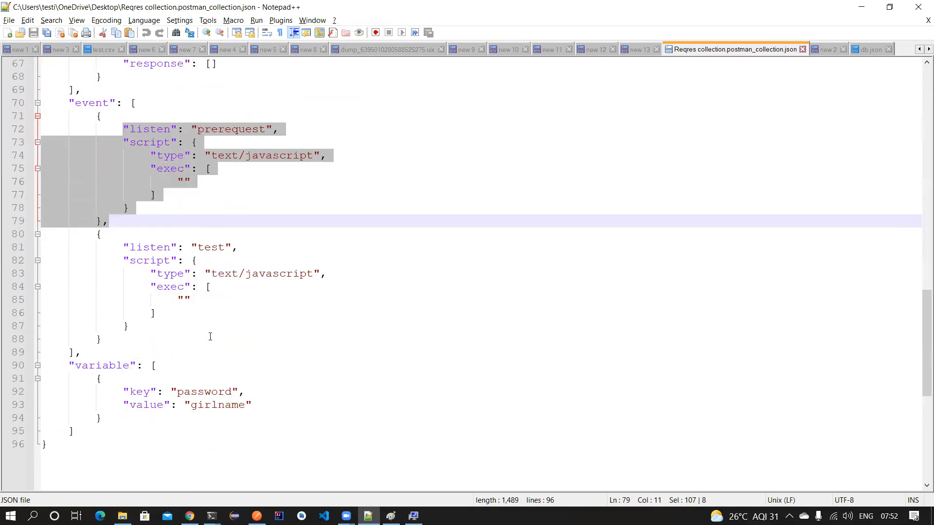
pyautogui.scroll(-2, 210, 336)
pyautogui.moveTo(74, 352); pyautogui.dragTo(128, 296)
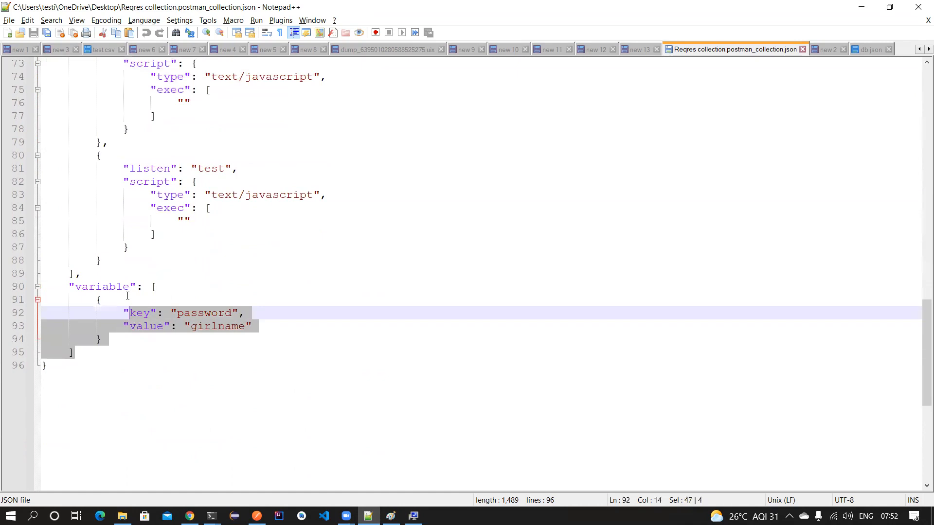
# - Close the collection file, reload the modified db.json, and start exporting prod in Postman
pyautogui.click(802, 50)
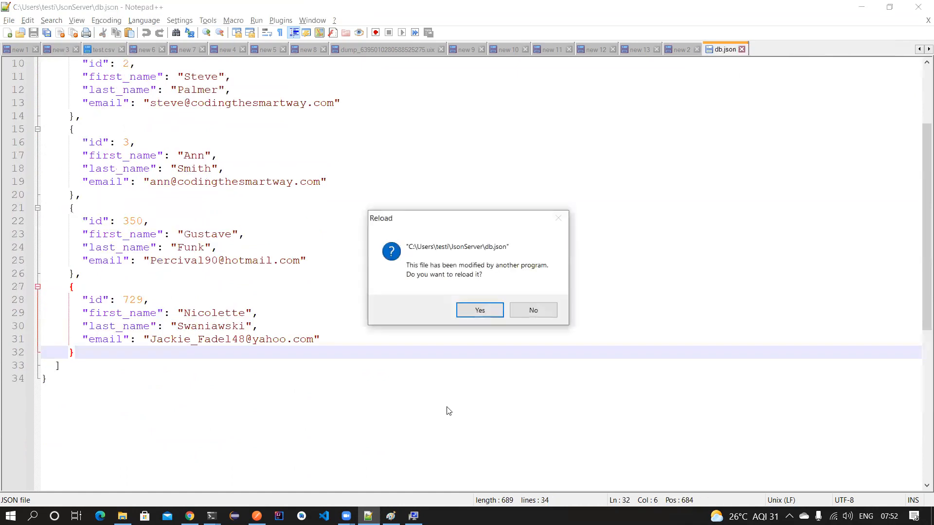
pyautogui.click(494, 312)
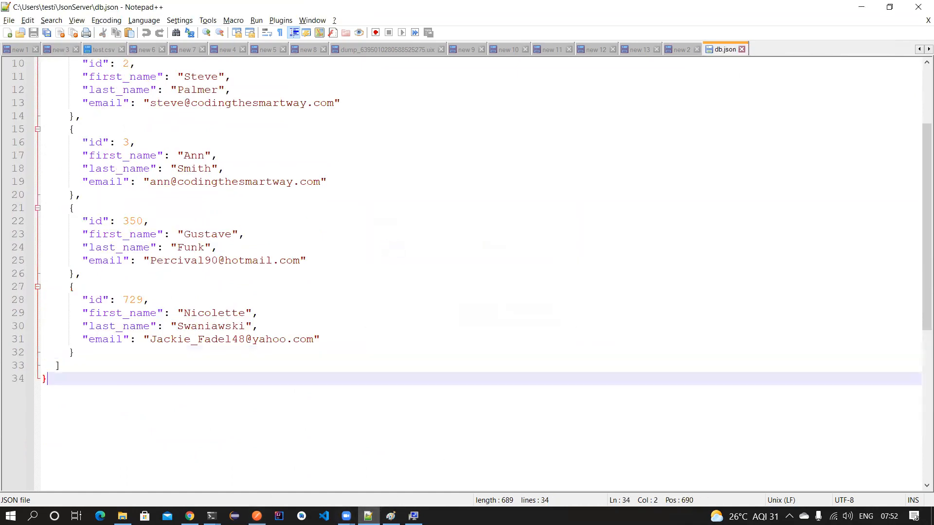
pyautogui.click(257, 515)
pyautogui.click(784, 166)
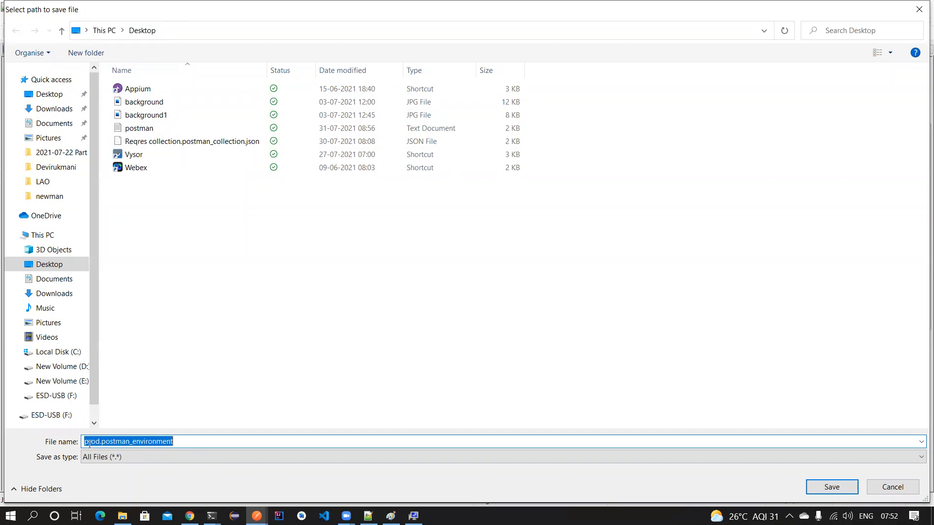
# - Save the prod environment export to the Desktop under the suggested name prod.postman_environment
pyautogui.click(190, 442)
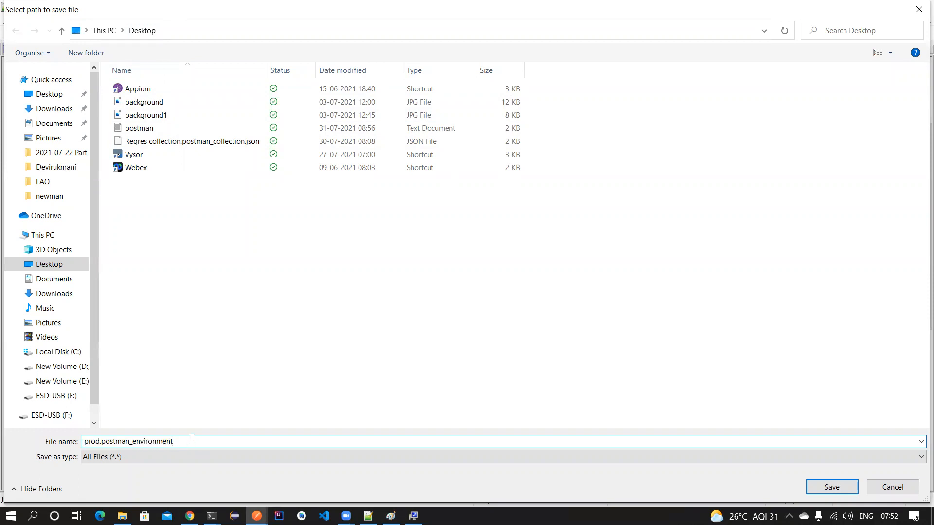
pyautogui.click(831, 486)
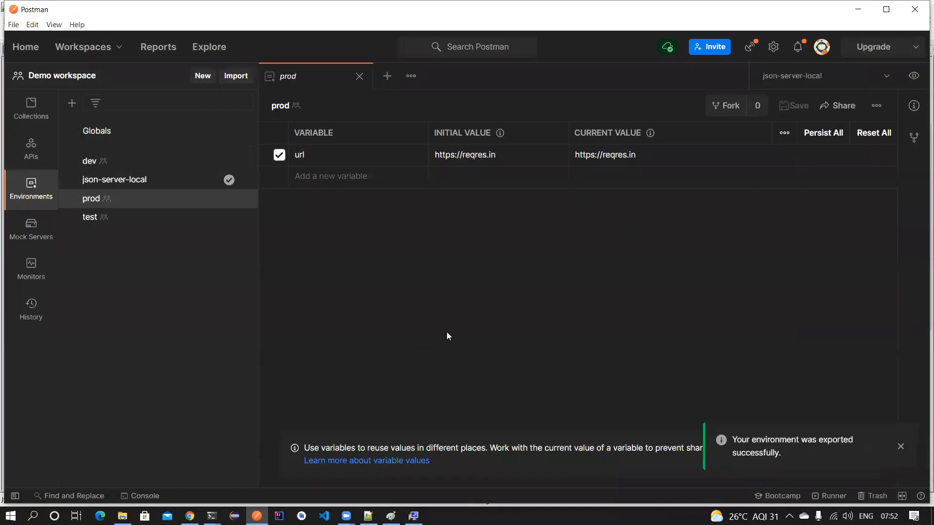
pyautogui.click(228, 78)
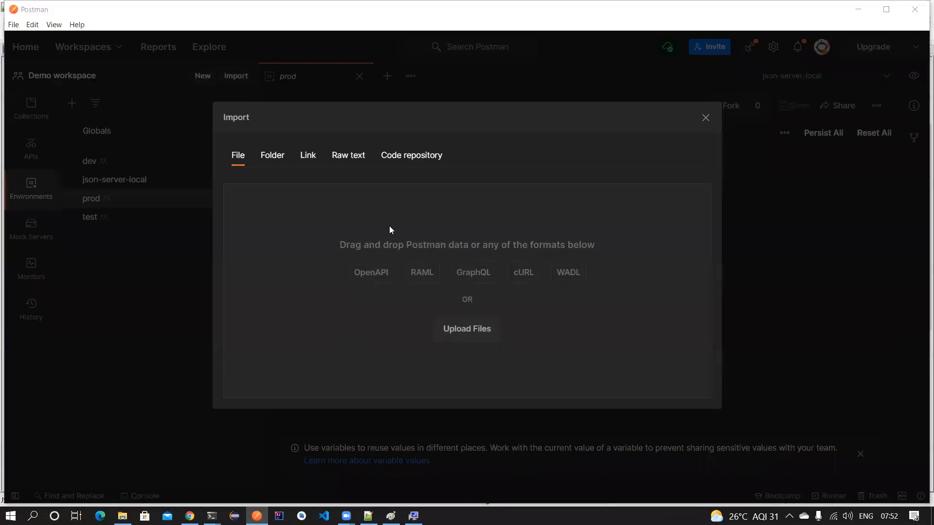
pyautogui.click(389, 230)
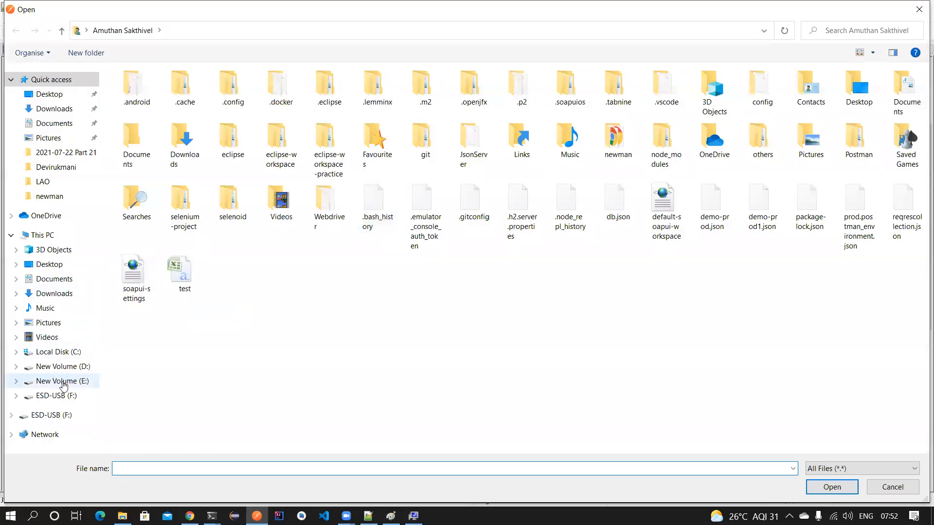
pyautogui.click(46, 94)
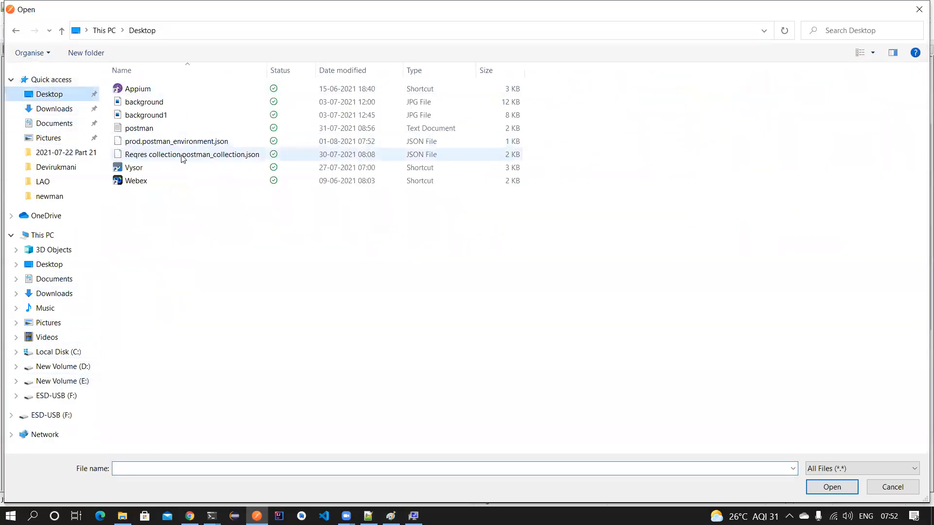
pyautogui.click(200, 141)
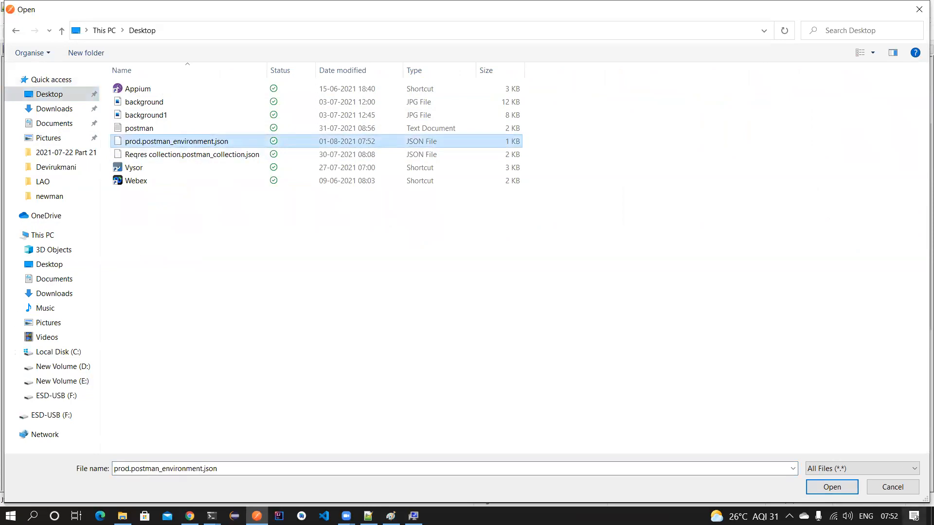
pyautogui.click(832, 487)
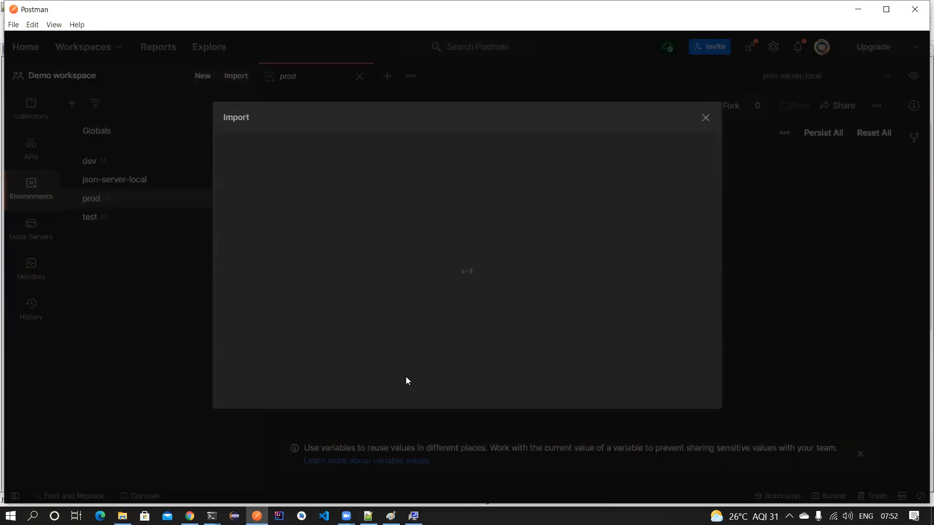
pyautogui.moveTo(510, 201); pyautogui.dragTo(421, 236)
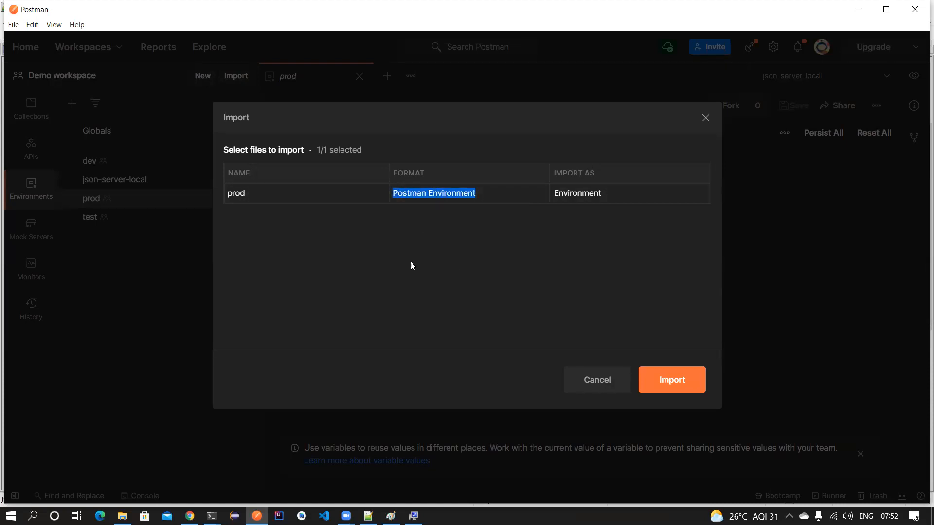
pyautogui.doubleClick(236, 193)
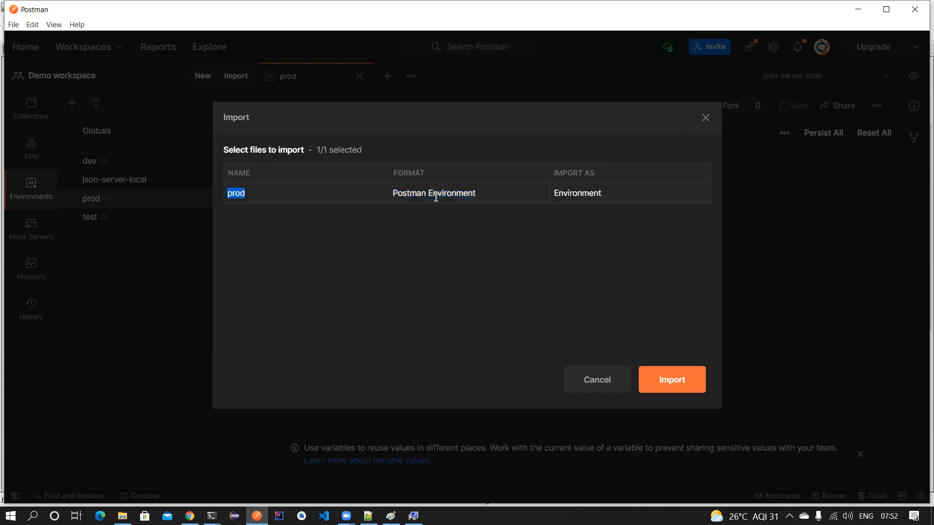
pyautogui.doubleClick(436, 196)
pyautogui.click(706, 117)
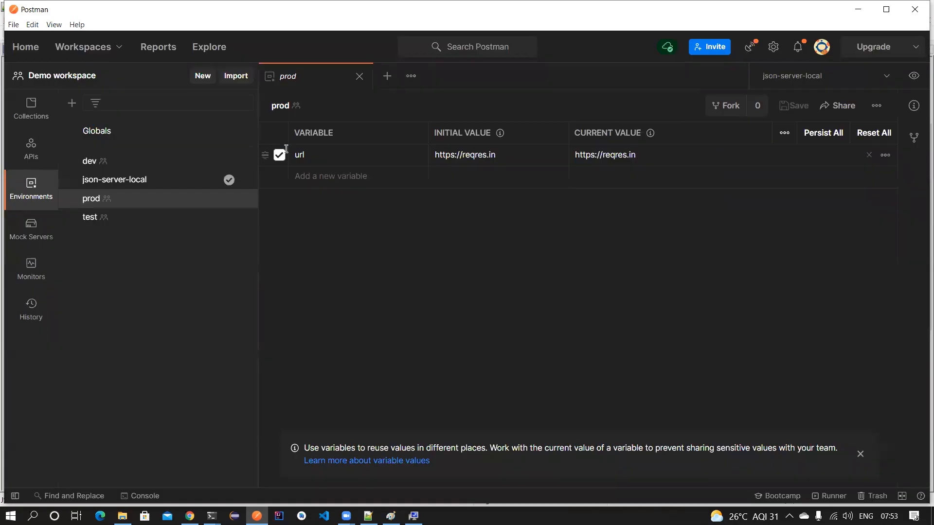
# - Close the prod environment tab and restart the Bootcamp's Monitoring a collection lesson
pyautogui.click(360, 76)
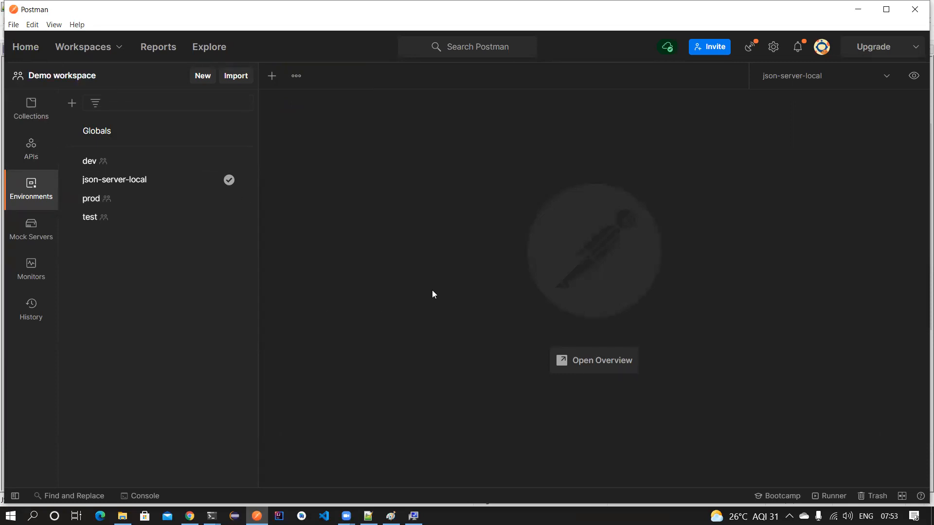
pyautogui.click(771, 497)
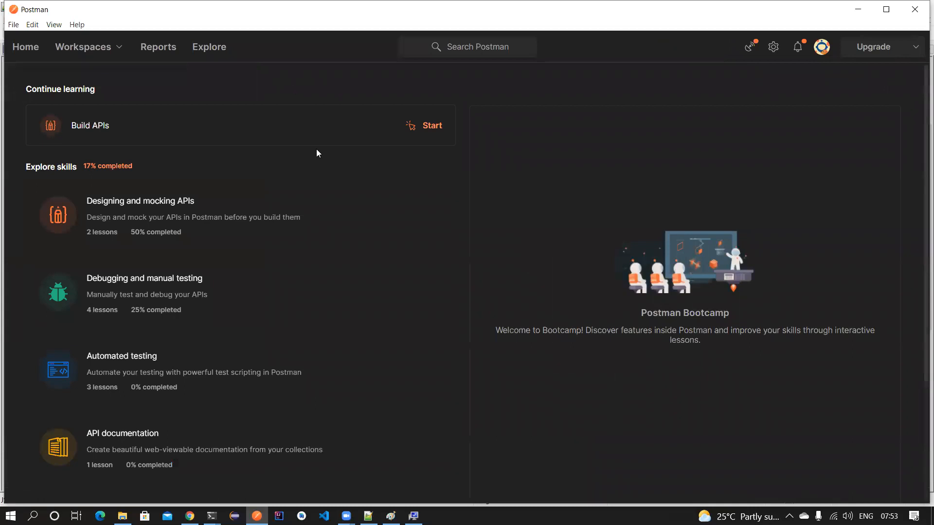
pyautogui.scroll(-1, 301, 163)
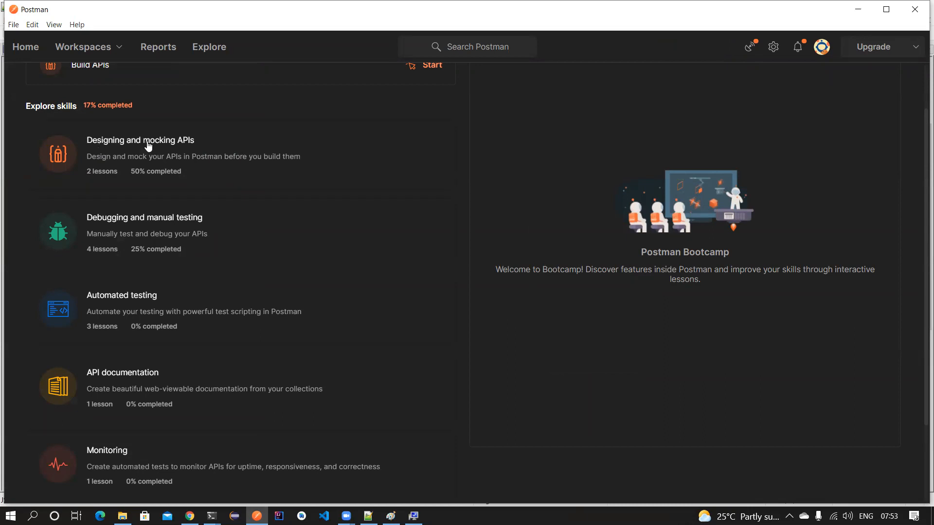
pyautogui.scroll(-2, 128, 274)
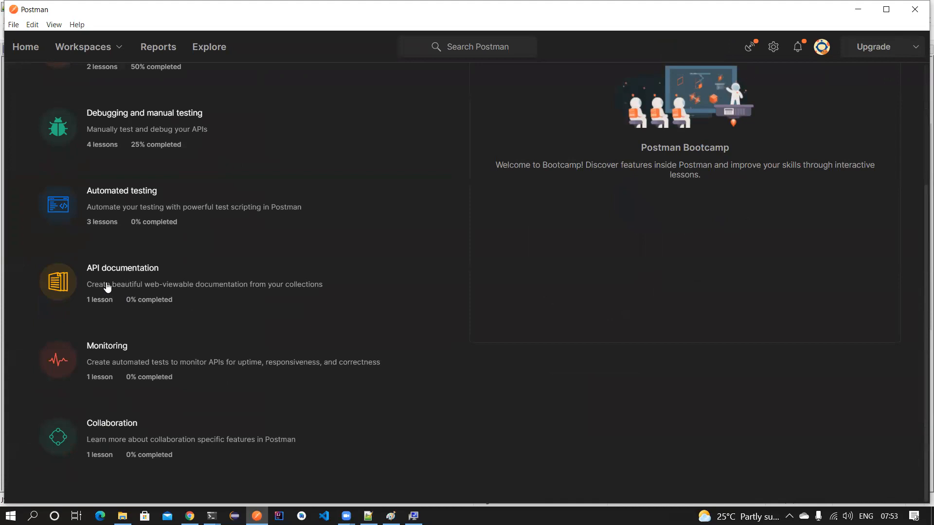
pyautogui.click(100, 347)
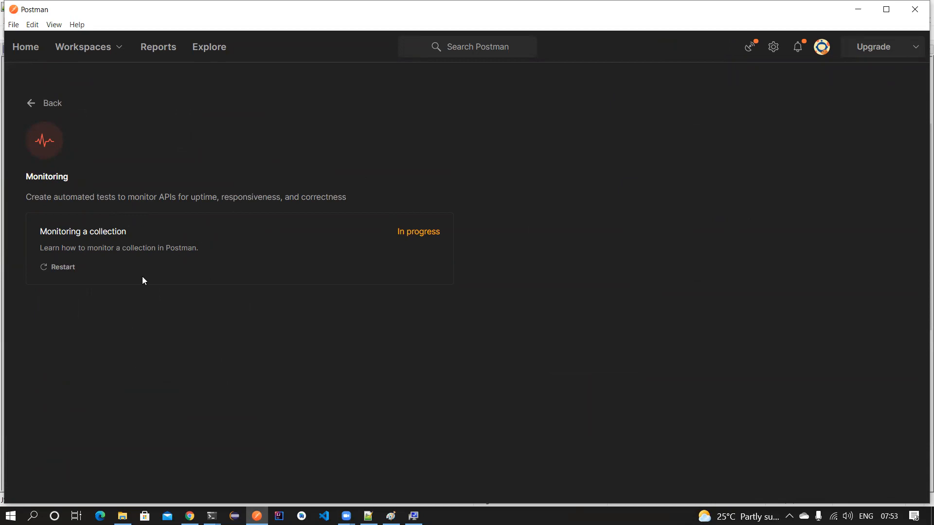
pyautogui.click(61, 271)
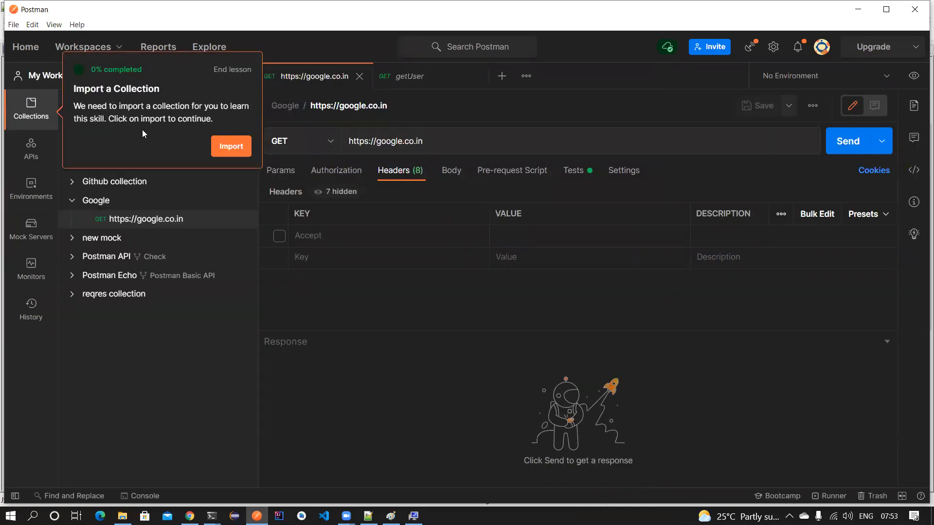
# - Import the Monitoring a collection sample and choose Monitor collection from its menu
pyautogui.click(239, 154)
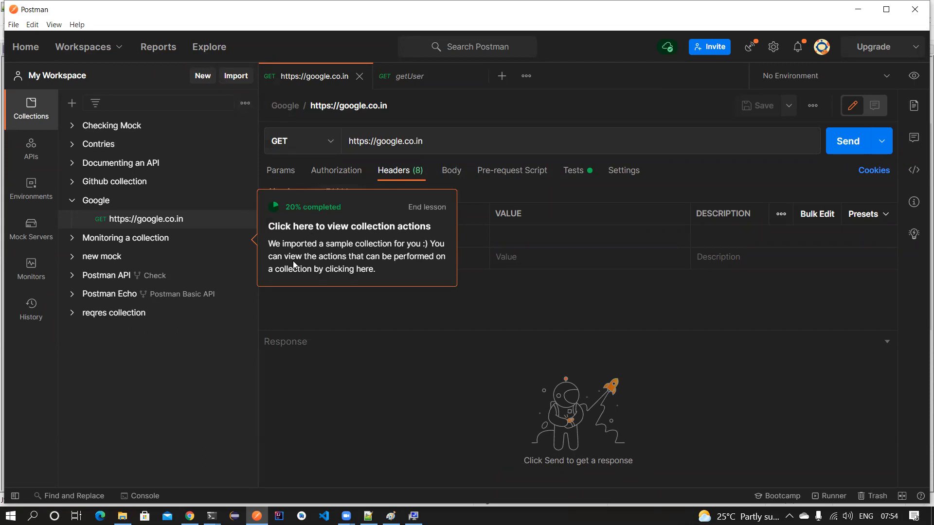
pyautogui.click(244, 238)
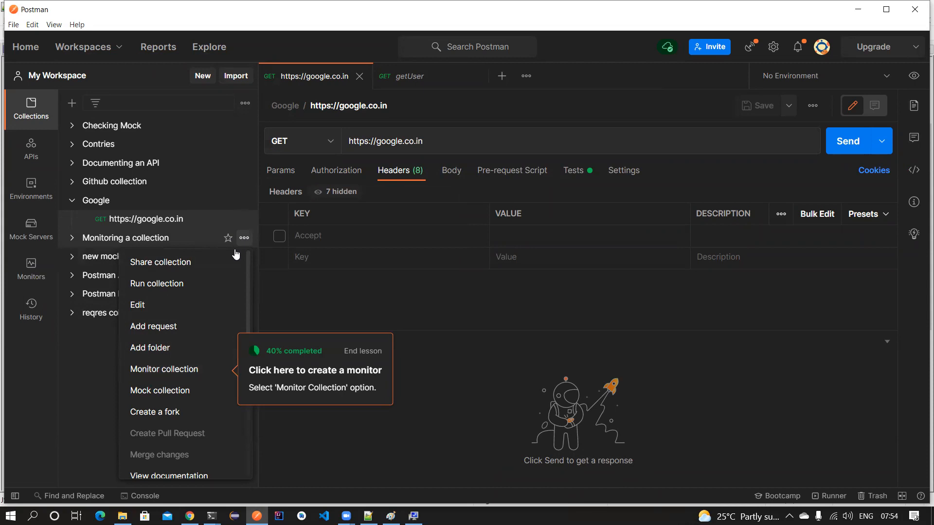
pyautogui.click(204, 371)
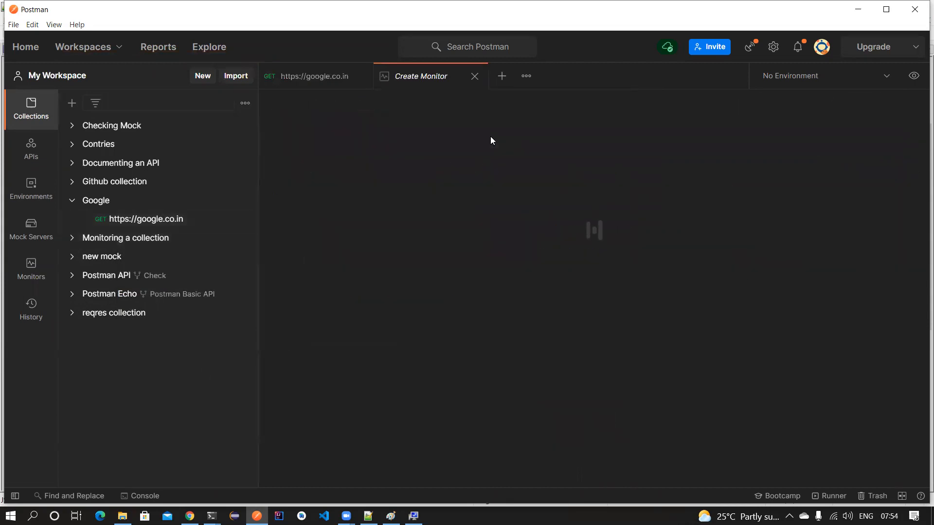
# - Replace the pasted URL in the monitor name field with 'name' and continue
pyautogui.click(560, 190)
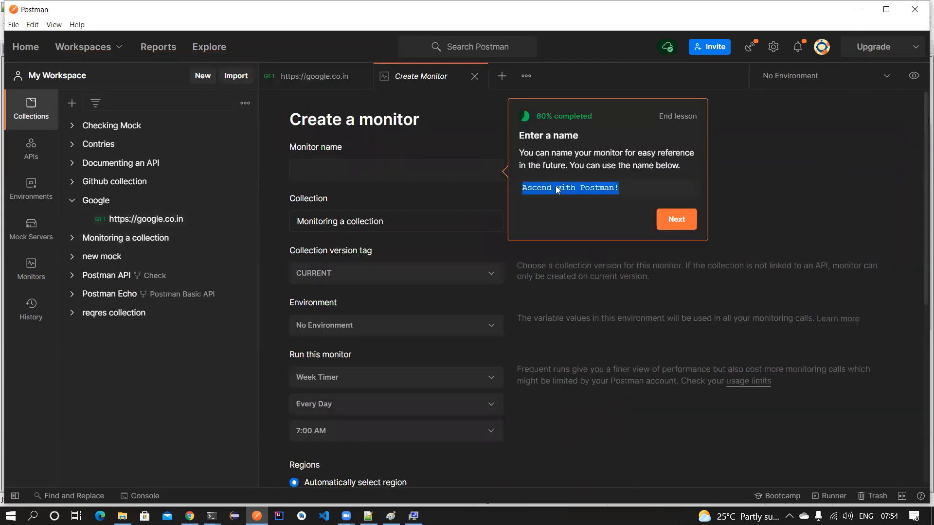
pyautogui.click(370, 167)
pyautogui.write('tpostman.com/collections/0e026984a69ec6ae4b6d')
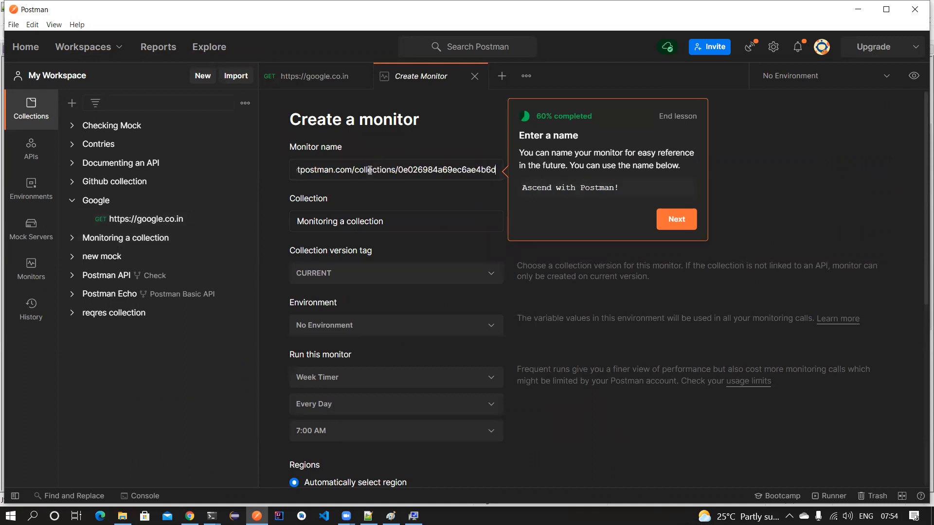
pyautogui.hotkey('ctrl', 'a')
pyautogui.press('BackSpace')
pyautogui.write('name')
pyautogui.click(676, 219)
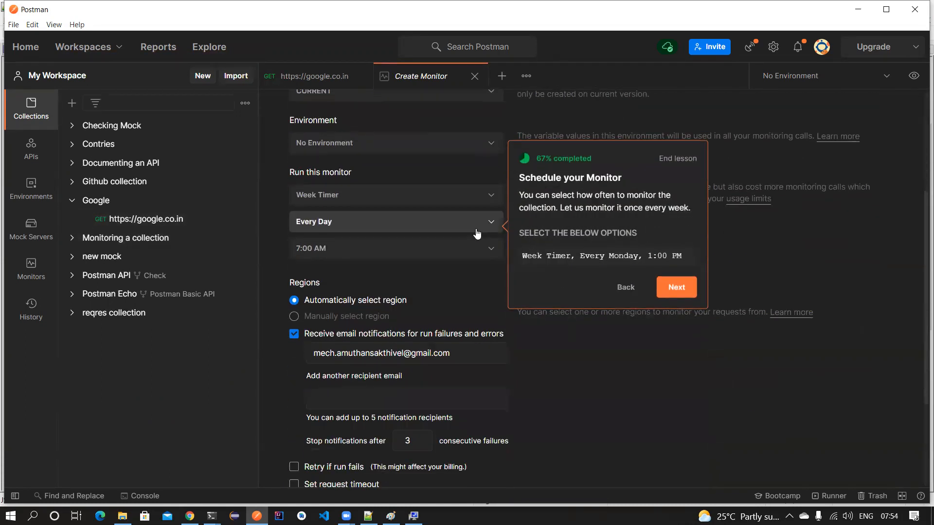
# - Schedule the monitor for every weekday (Monday-Friday), then close the unfinished Create Monitor form
pyautogui.click(493, 224)
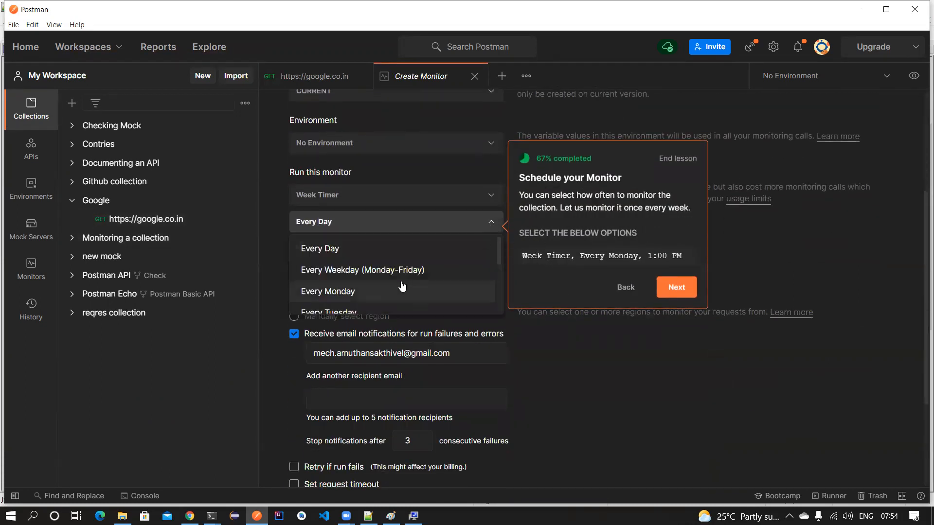
pyautogui.click(400, 267)
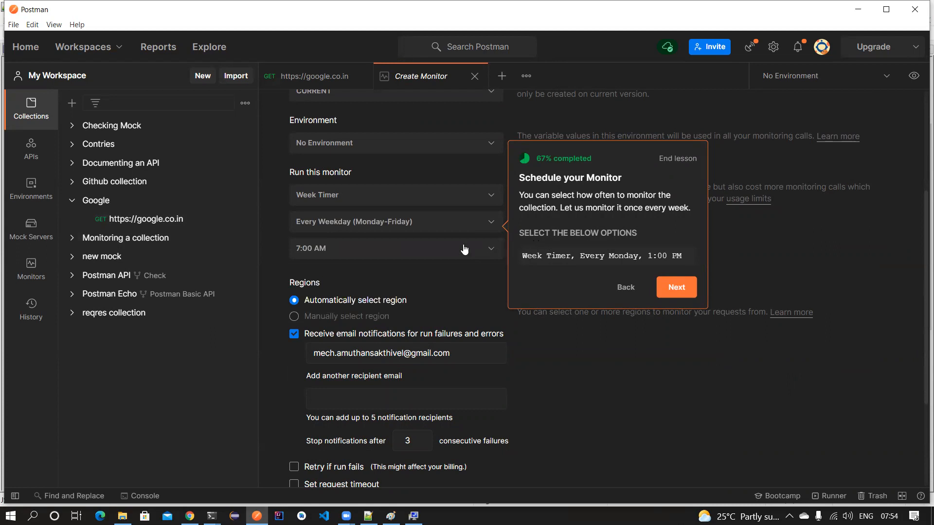
pyautogui.click(689, 291)
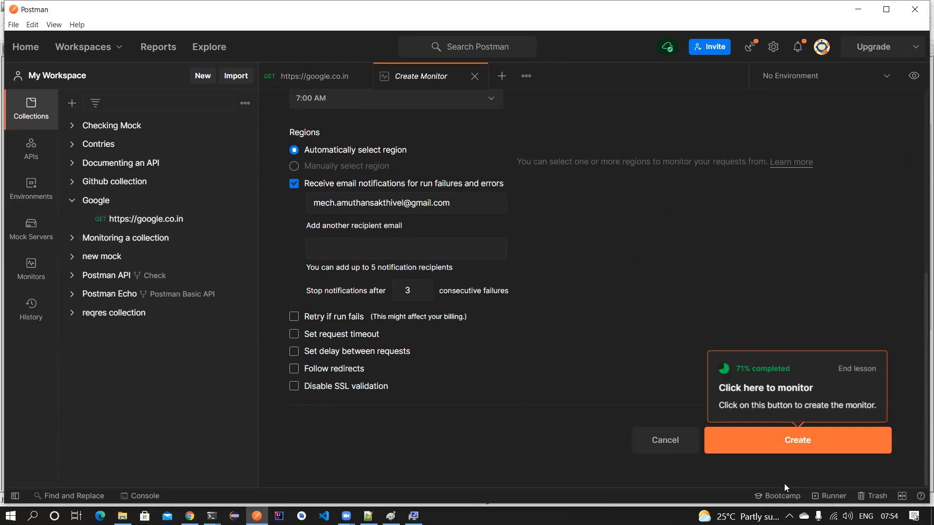
pyautogui.click(474, 76)
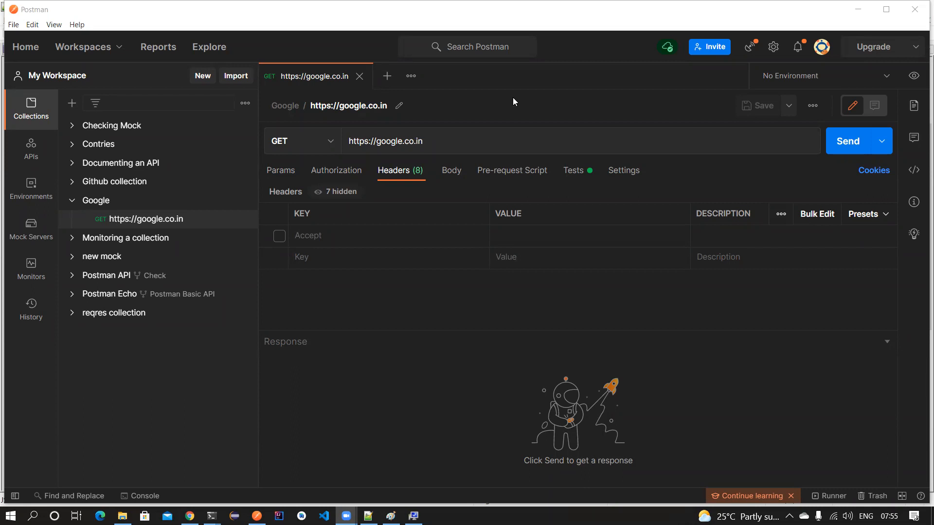
# - Show the google.co.in request's two tests, then switch to Notepad++ with db.json
pyautogui.click(587, 173)
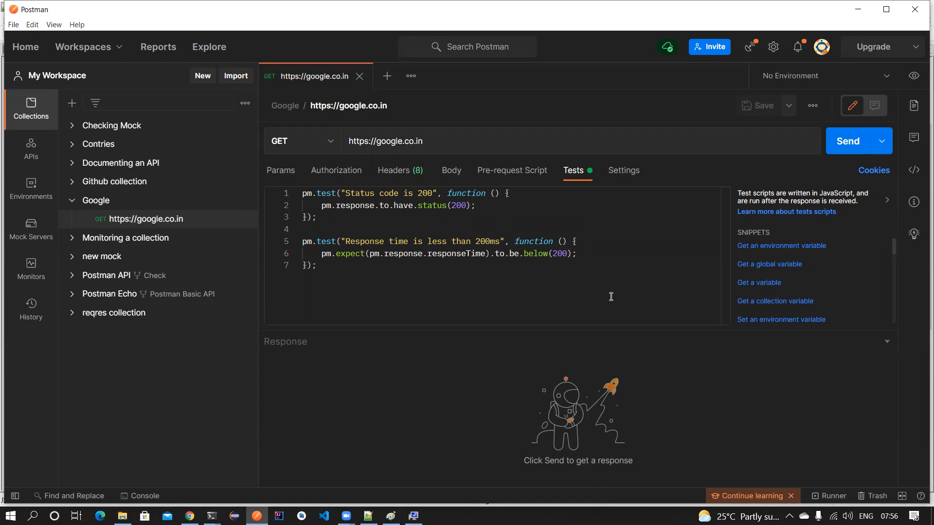
pyautogui.click(516, 47)
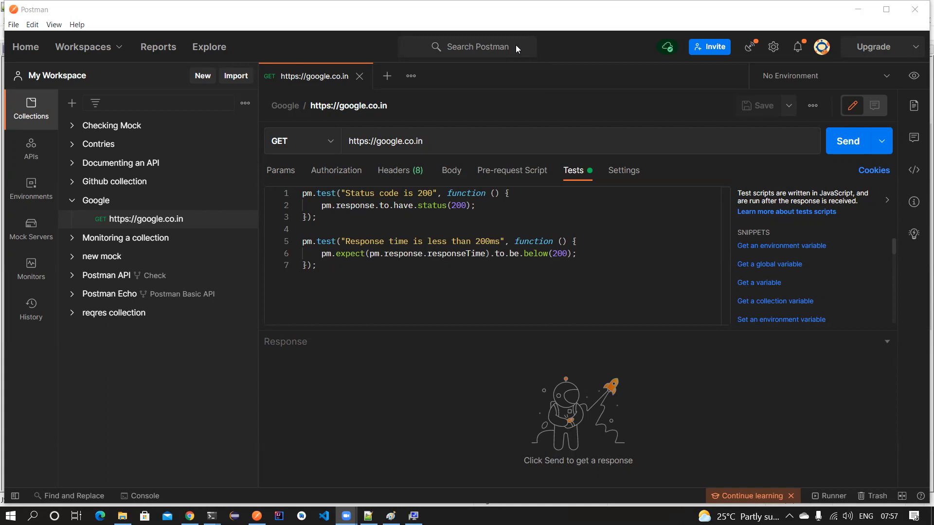
pyautogui.click(368, 515)
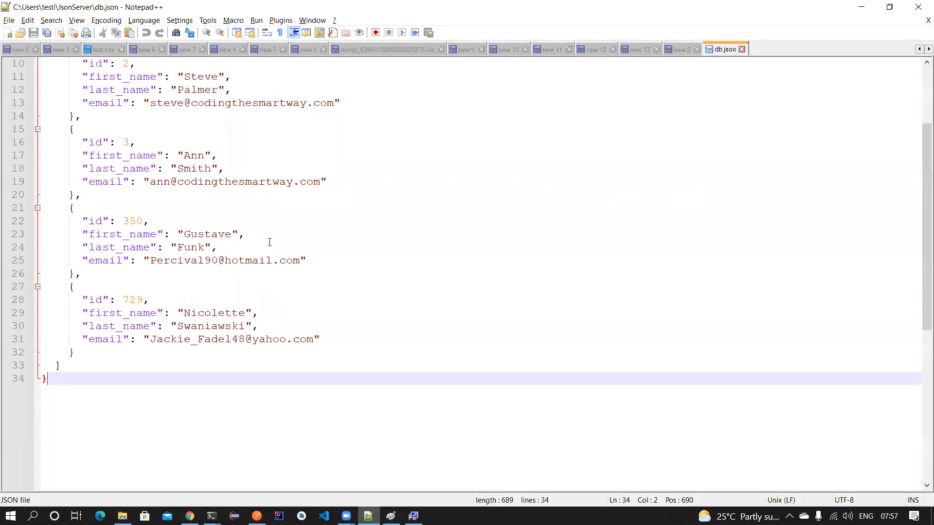
# - In the new 2 notes, highlight npm install -g newman, the scripts-disabled error, and Set-ExecutionPolicy
pyautogui.click(679, 49)
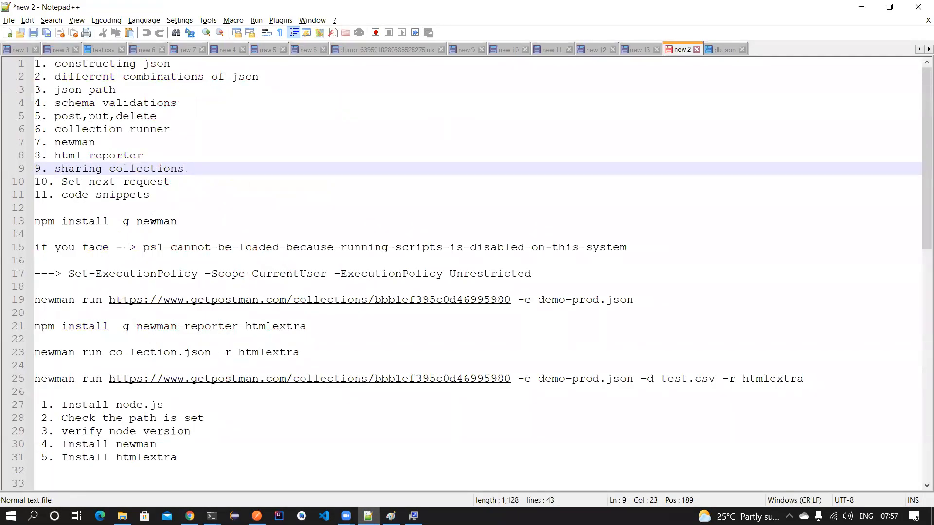
pyautogui.scroll(-1, 156, 241)
pyautogui.scroll(1, 233, 253)
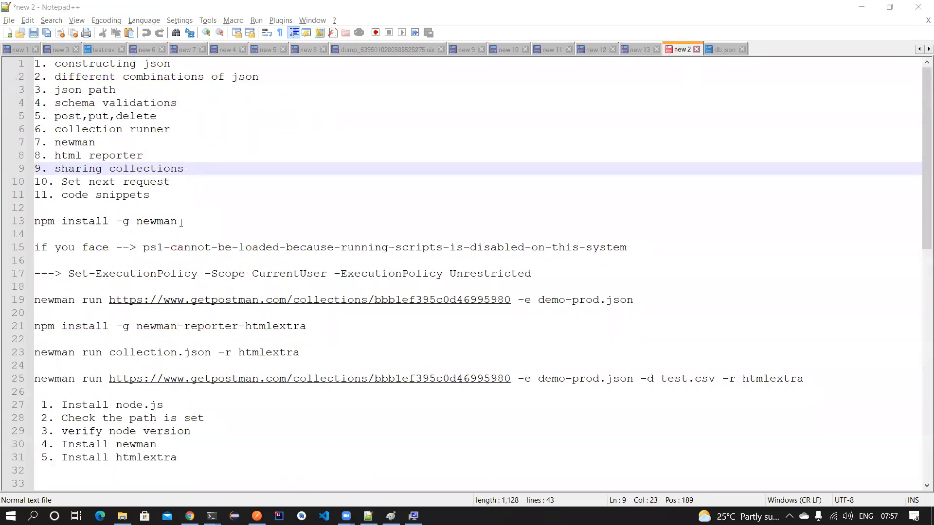
pyautogui.moveTo(181, 223); pyautogui.dragTo(22, 222)
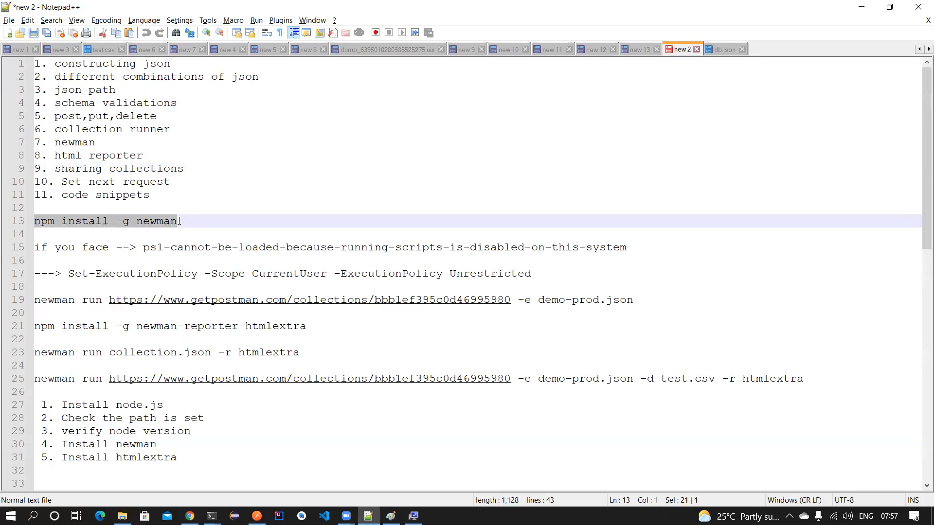
pyautogui.moveTo(144, 247); pyautogui.dragTo(628, 247)
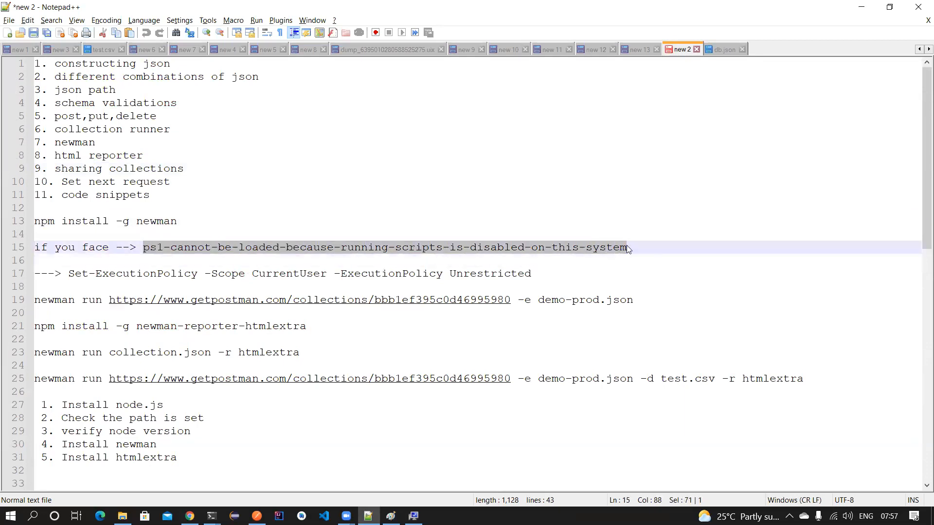
pyautogui.moveTo(530, 274); pyautogui.dragTo(70, 273)
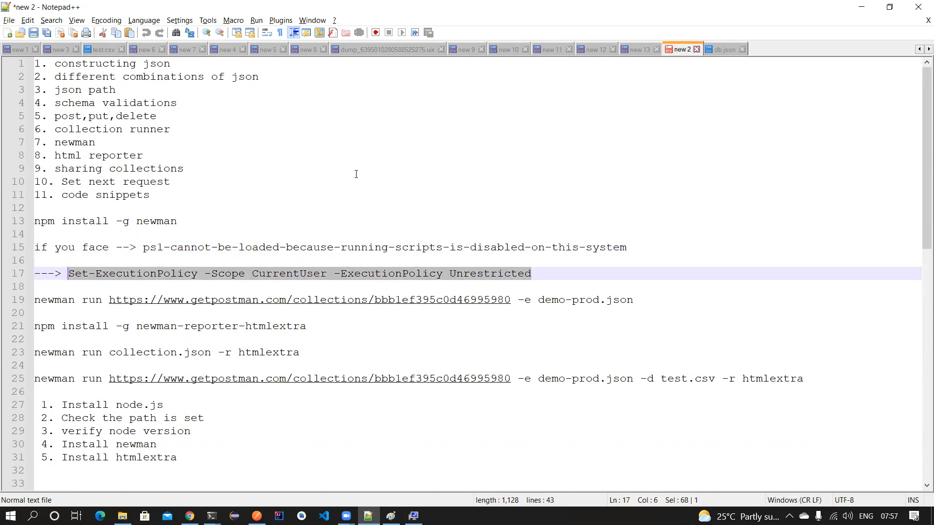
# - Highlight the newman run commands, including the collection URL and newman run collection.json
pyautogui.scroll(-1, 355, 173)
pyautogui.moveTo(634, 261); pyautogui.dragTo(30, 262)
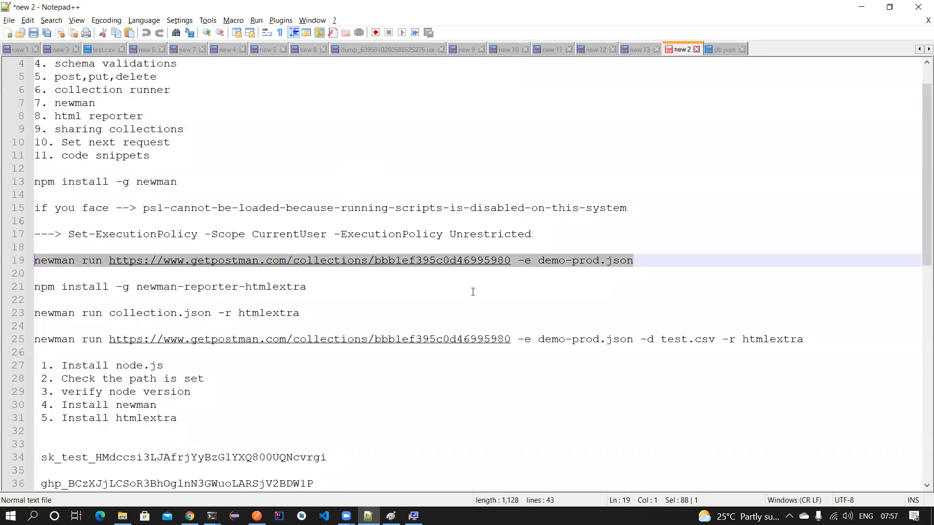
pyautogui.click(495, 311)
pyautogui.moveTo(511, 261); pyautogui.dragTo(108, 263)
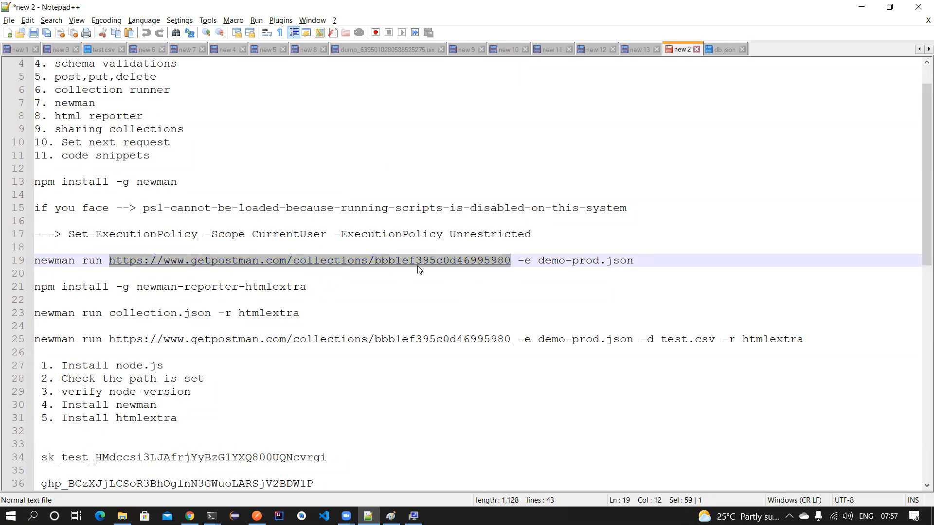
pyautogui.scroll(-1, 420, 269)
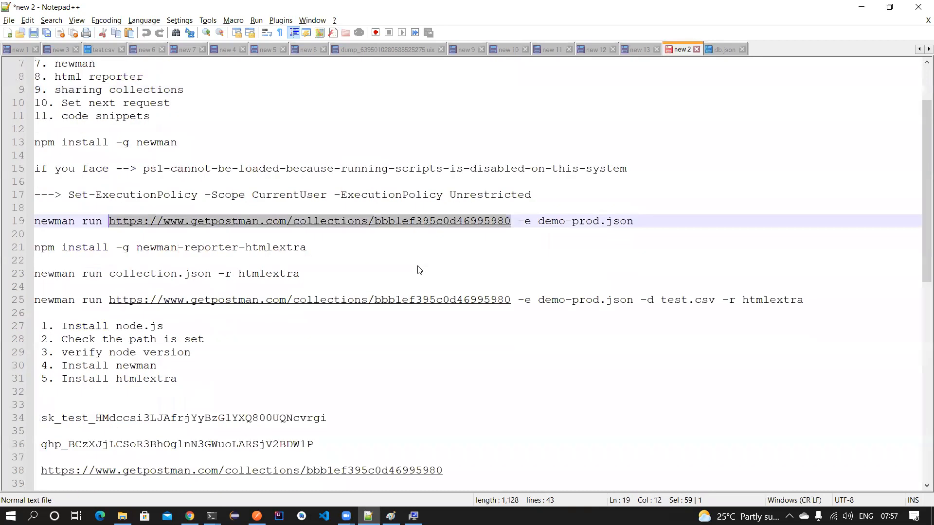
pyautogui.moveTo(307, 247); pyautogui.dragTo(34, 247)
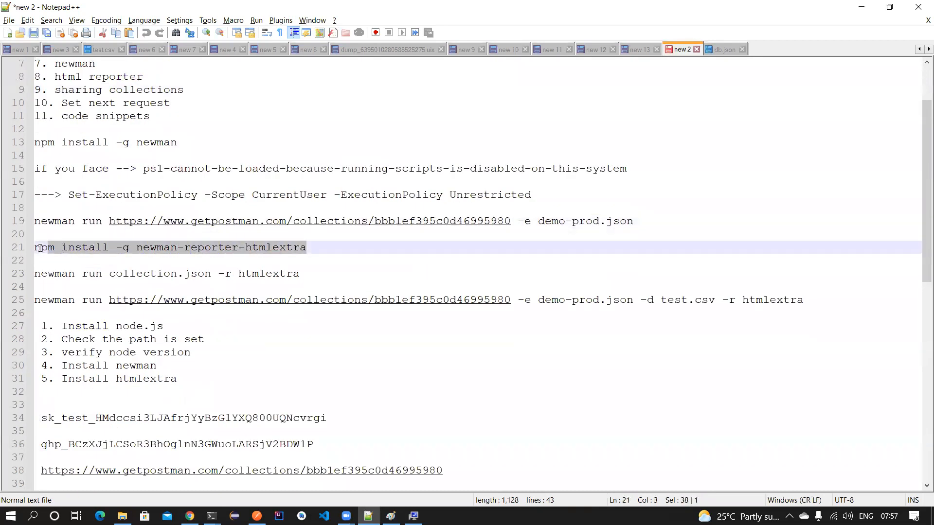
pyautogui.moveTo(322, 274); pyautogui.dragTo(31, 272)
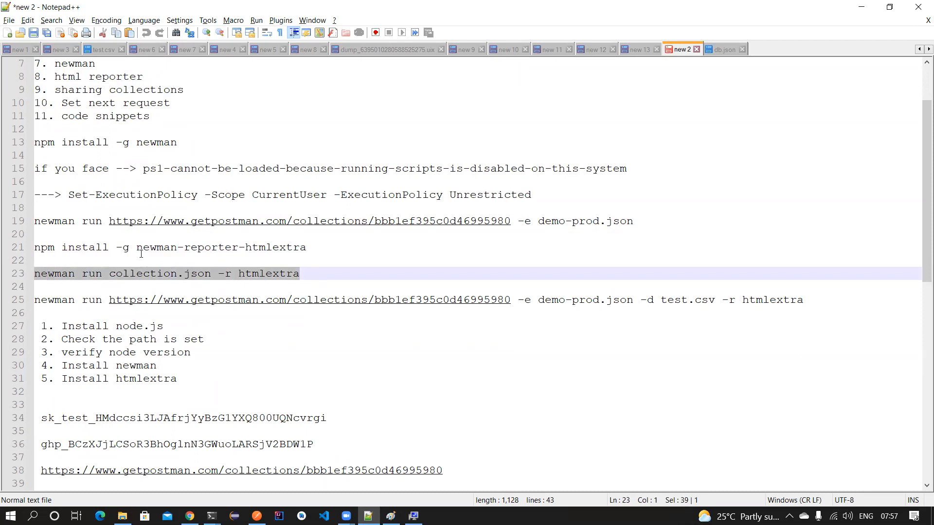
pyautogui.click(110, 274)
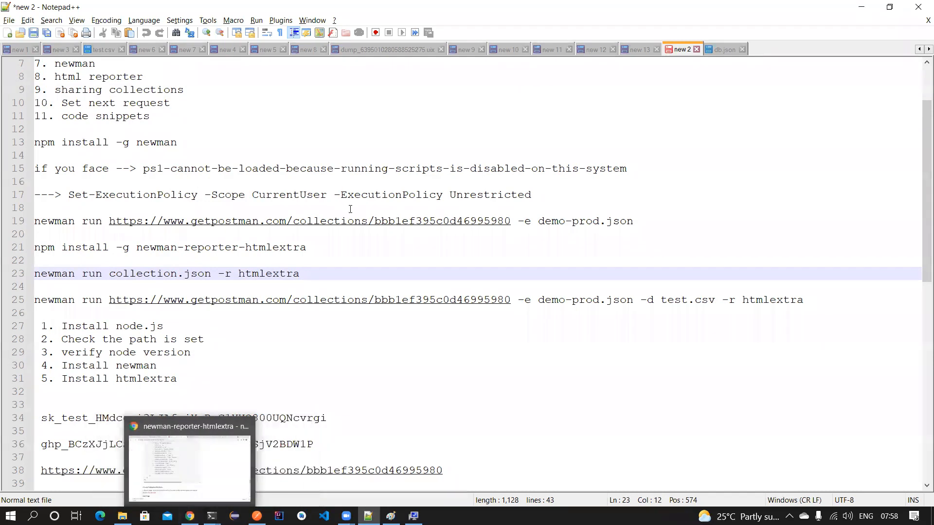
pyautogui.scroll(-4, 228, 349)
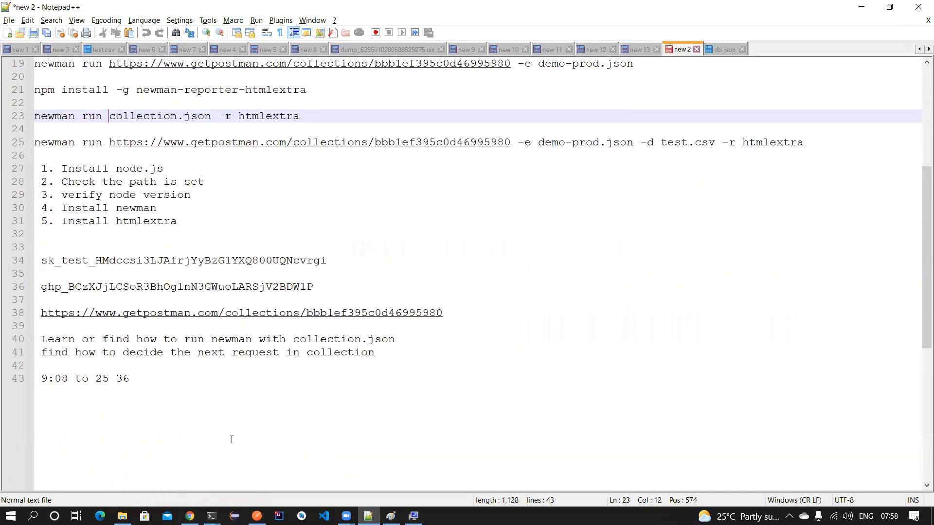
pyautogui.scroll(6, 287, 243)
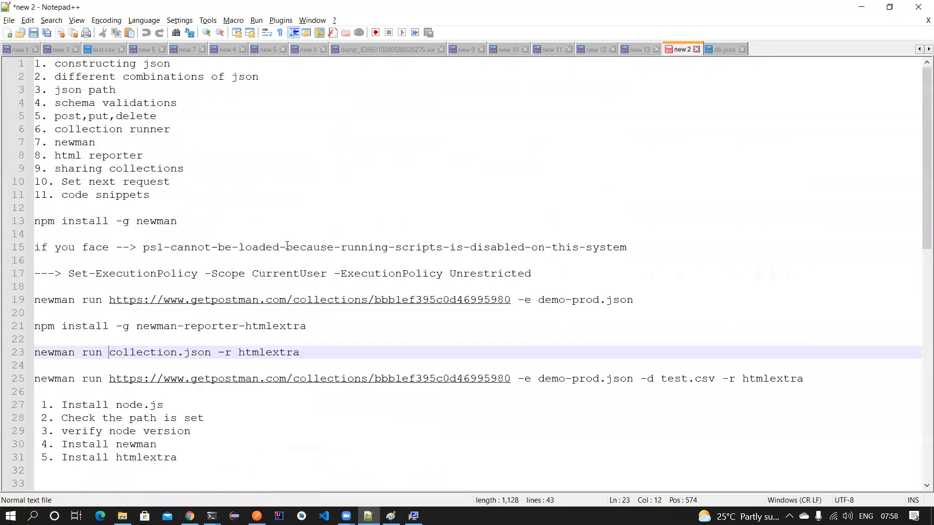